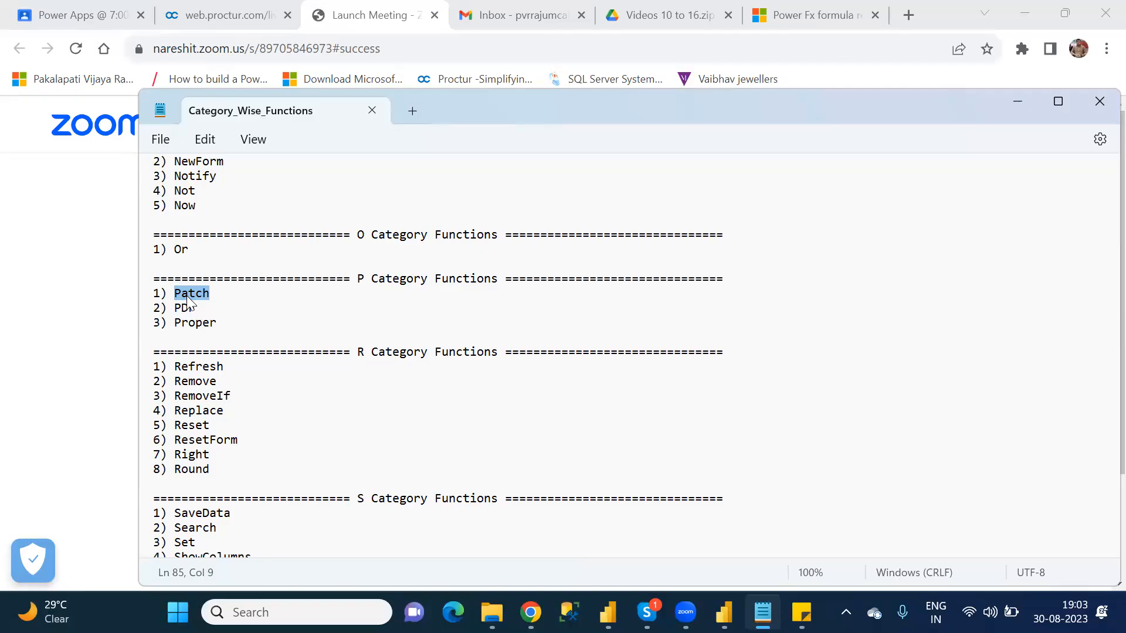
Step: Open a new, empty Notepad document
key("super")
type("notepad")
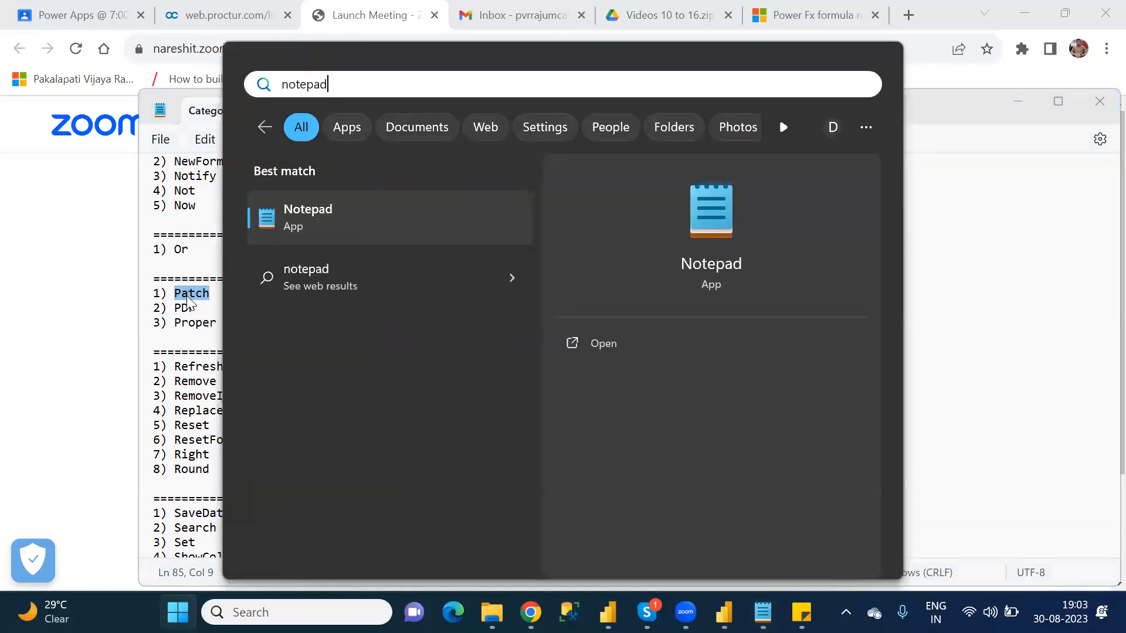
key("Return")
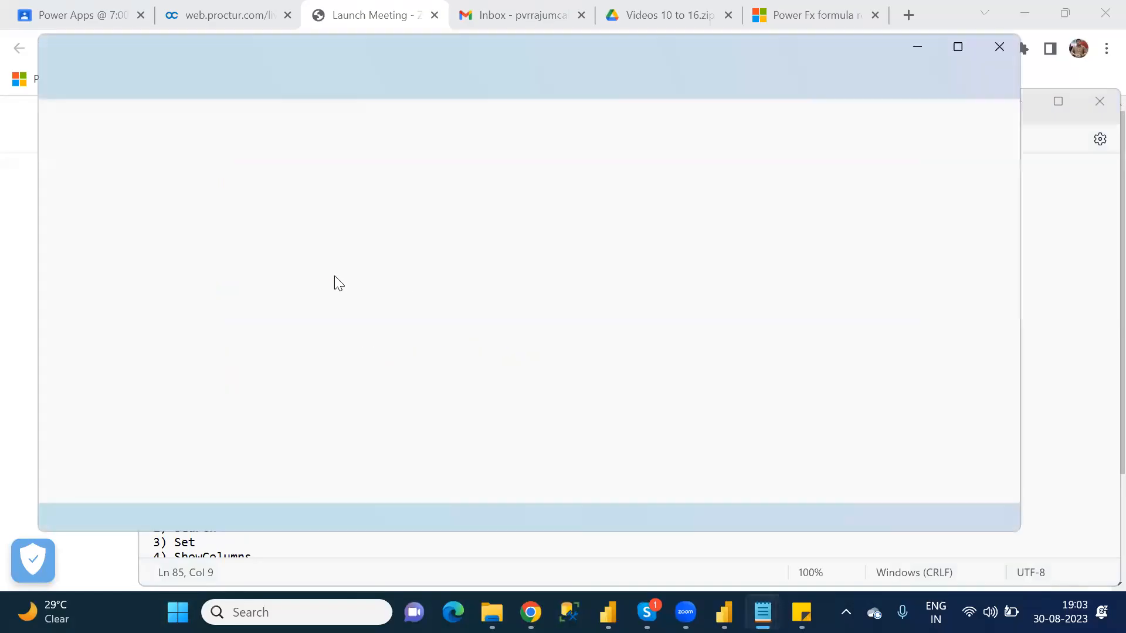
Step: Write "Patch function will create the record from the datasource" as the first line of the note
type("P")
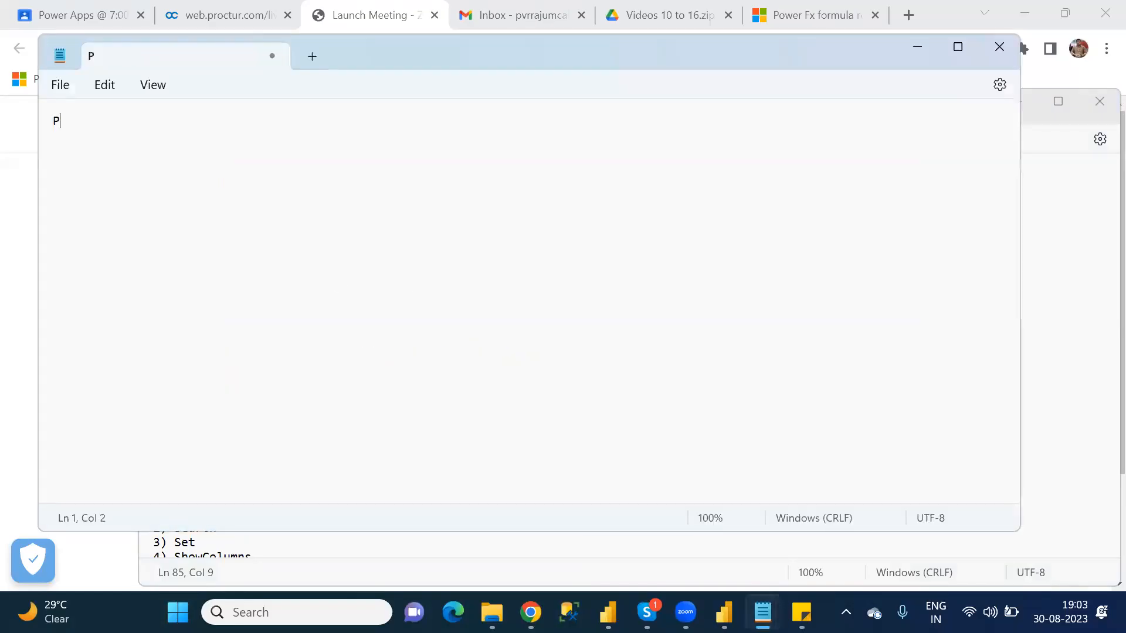
type("atch function w")
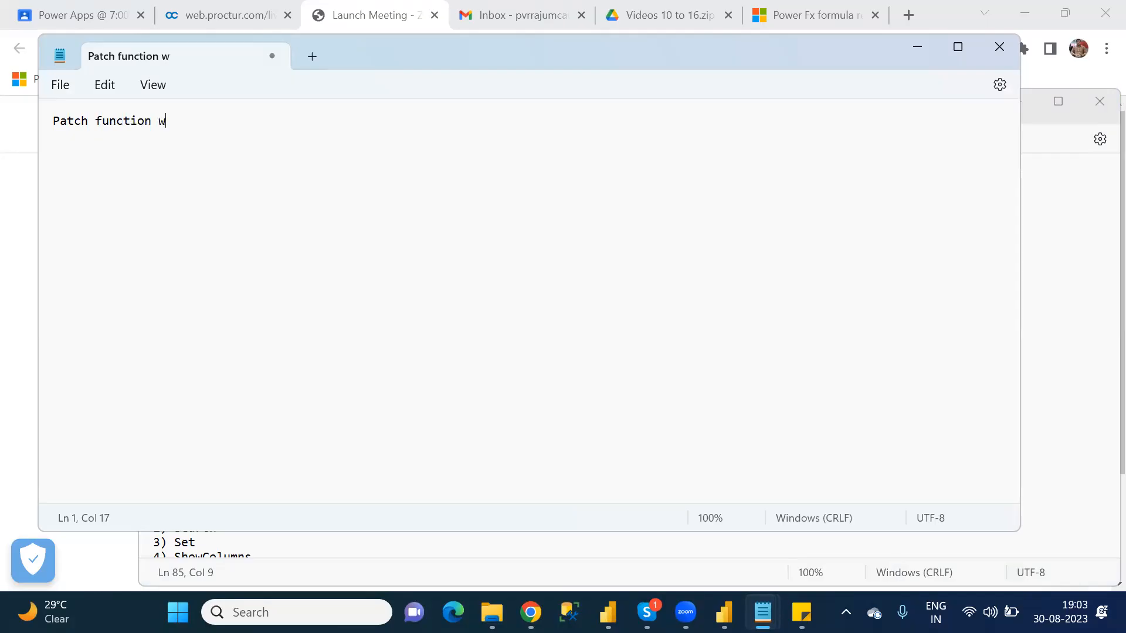
type("ill create the ")
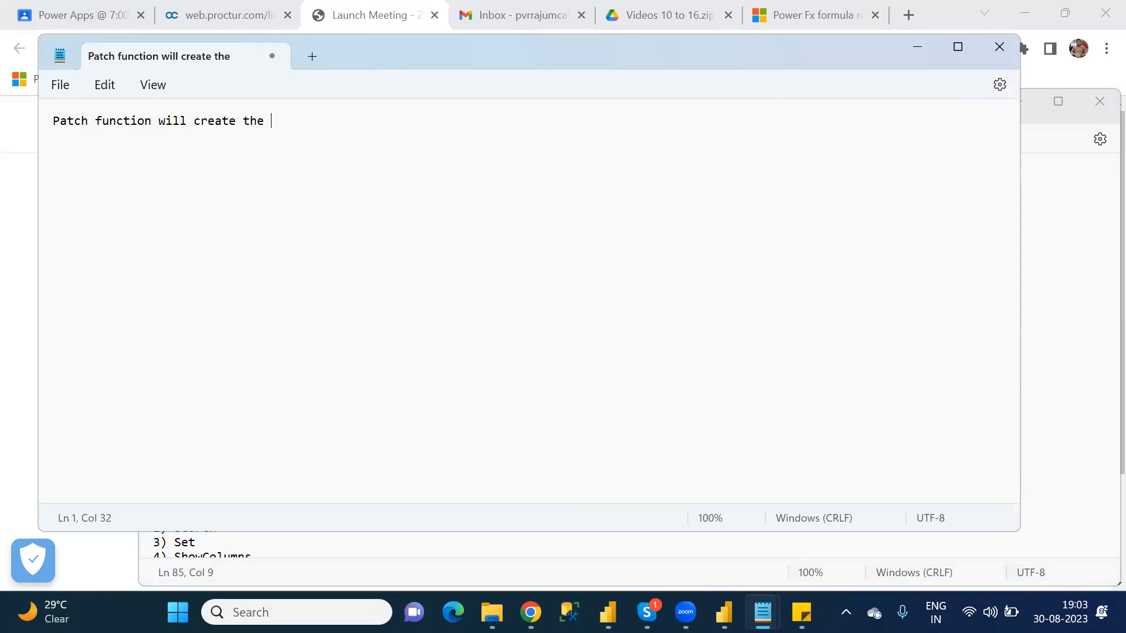
type("record from the datasource")
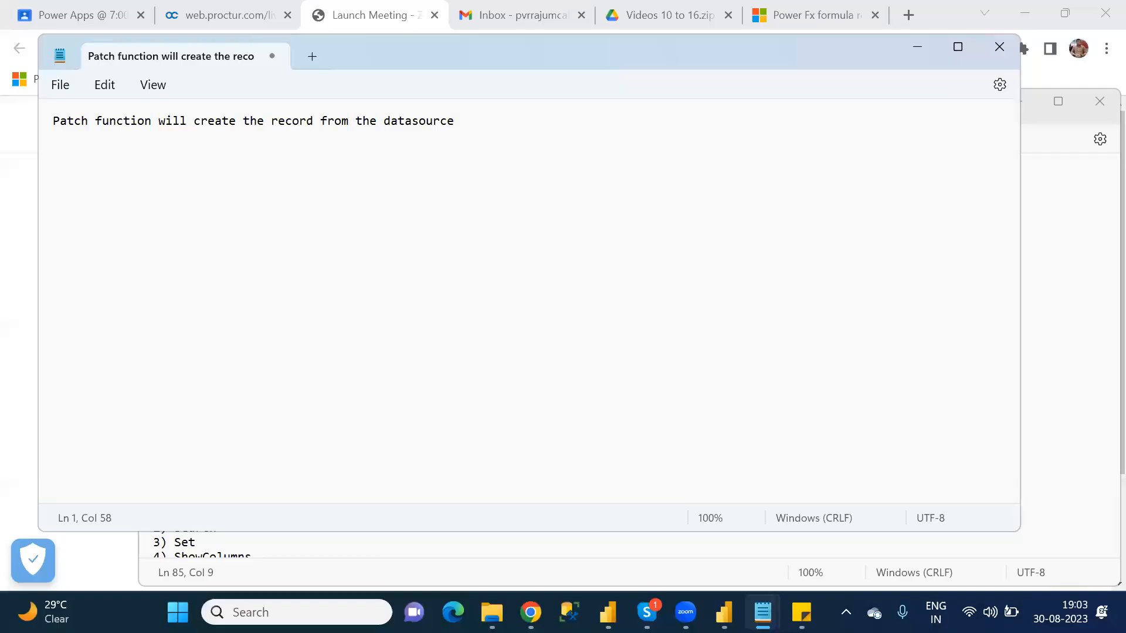
Step: Add a second line "modify the record from the datasource" and insert "new" before "record" in the first line
key("Return")
type("modify the record ")
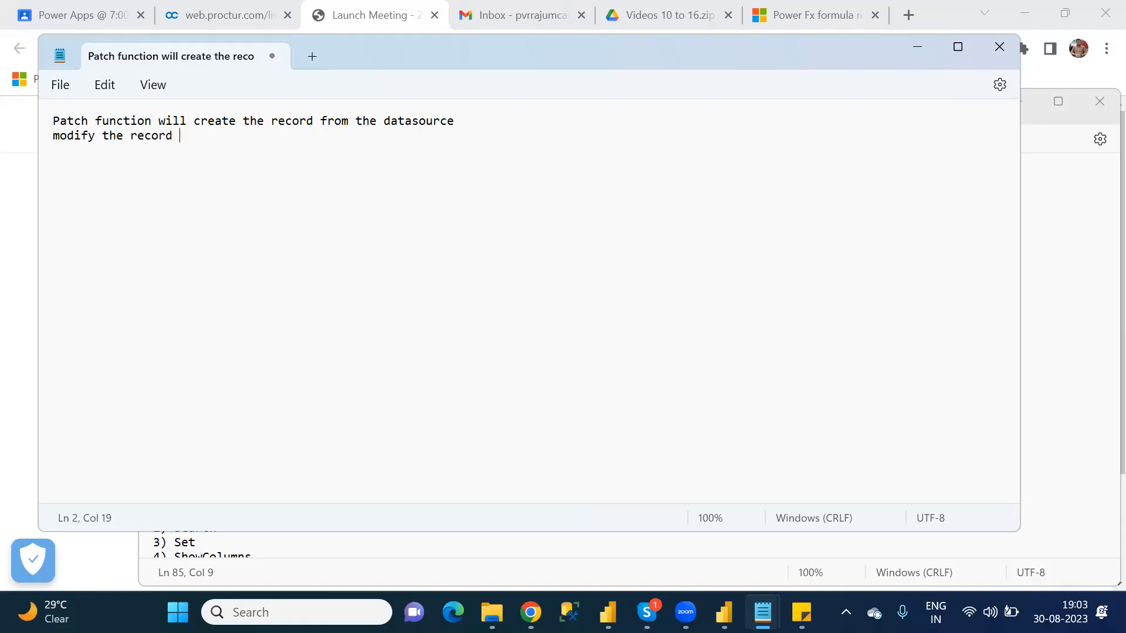
type("from the datasource")
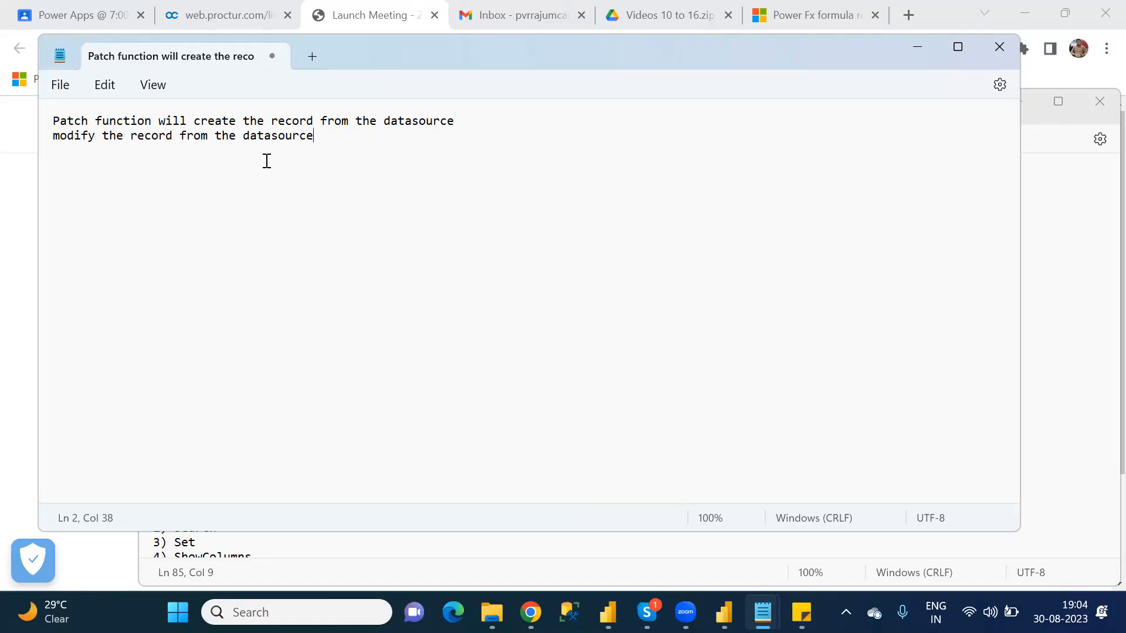
left_click(269, 119)
type("new")
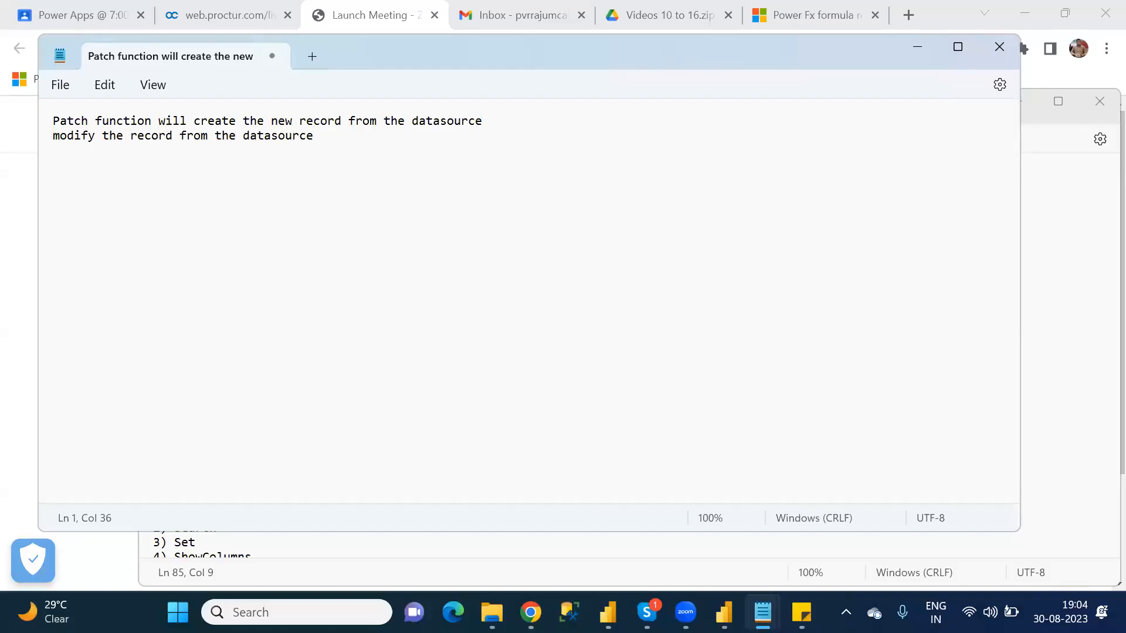
Step: Add a "Syntax:" heading below the two description lines, separated by a blank line
key("Right")
key("Down")
key("Return")
key("Return")
type("Syntax")
type("t")
key("BackSpace")
type(":")
key("Return")
Step: Begin the syntax line under the heading with "patch(datasource,Defaults"
type("patch")
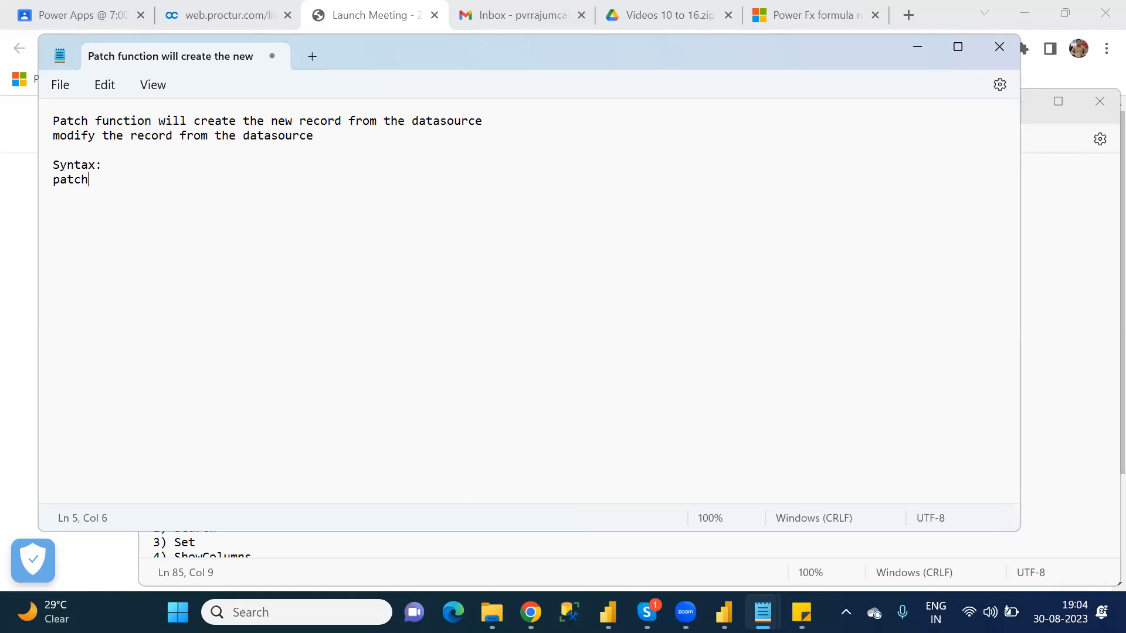
type("(datasource,Defaults")
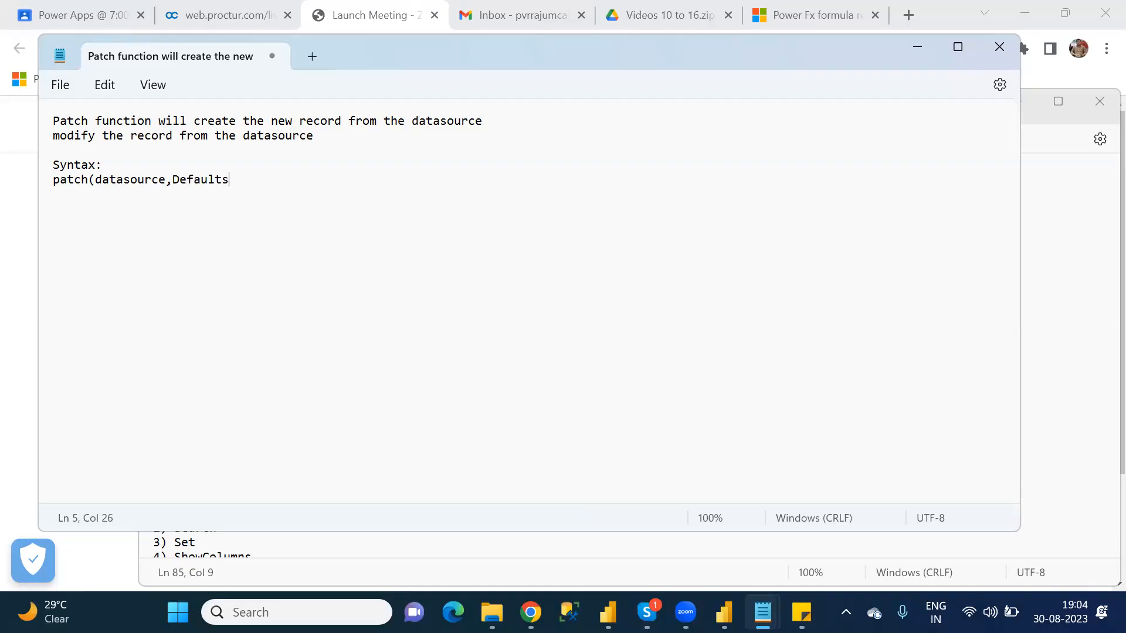
type("/Thisrecr")
key("BackSpace")
type("ord")
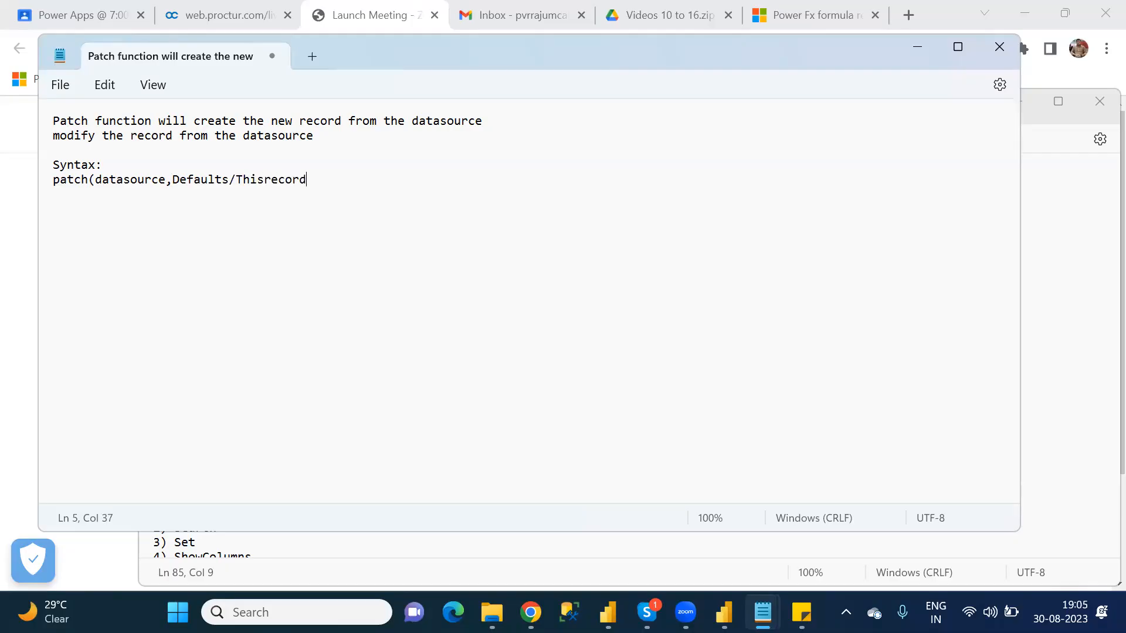
type(",")
key("BackSpace")
key("BackSpace")
key("BackSpace")
key("BackSpace")
key("BackSpace")
key("BackSpace")
key("BackSpace")
key("BackSpace")
key("BackSpace")
key("BackSpace")
key("BackSpace")
key("BackSpace")
Step: Give Defaults its argument so the second parameter reads "Defaults(datasource)"
type("(datasource)")
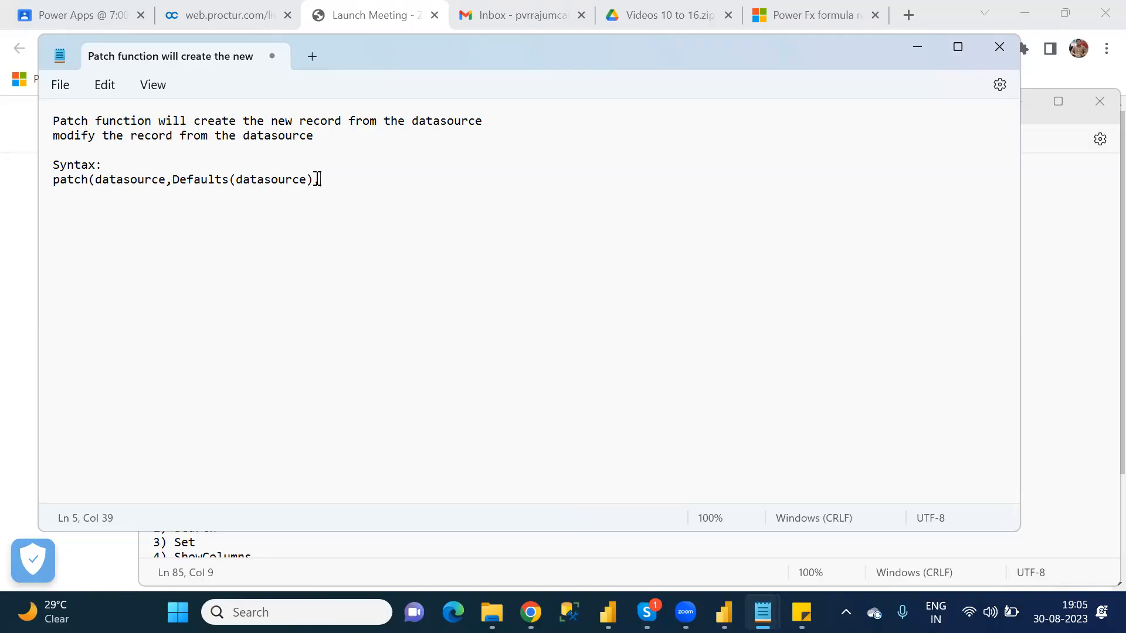
Step: Add a record in curly braces as the third patch argument, containing the pair "columnname:value"
type("{}")
key("Left")
type("columnname")
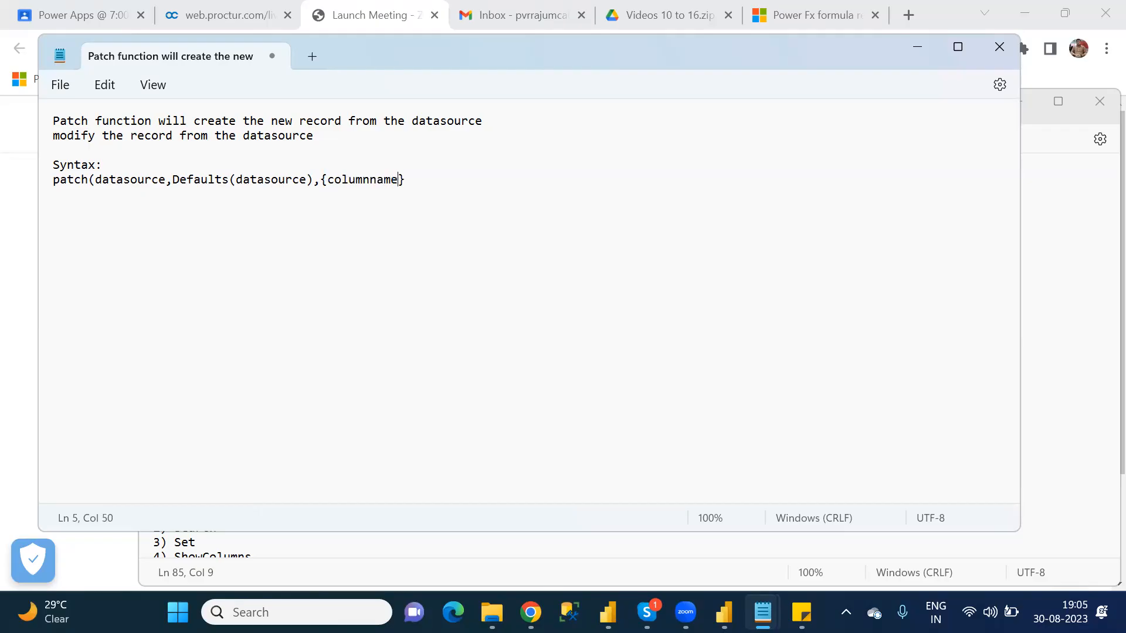
type(":value,col2:va")
Step: Add a second, comma-separated pair "col2:v2" inside the curly braces
key("BackSpace")
type("2")
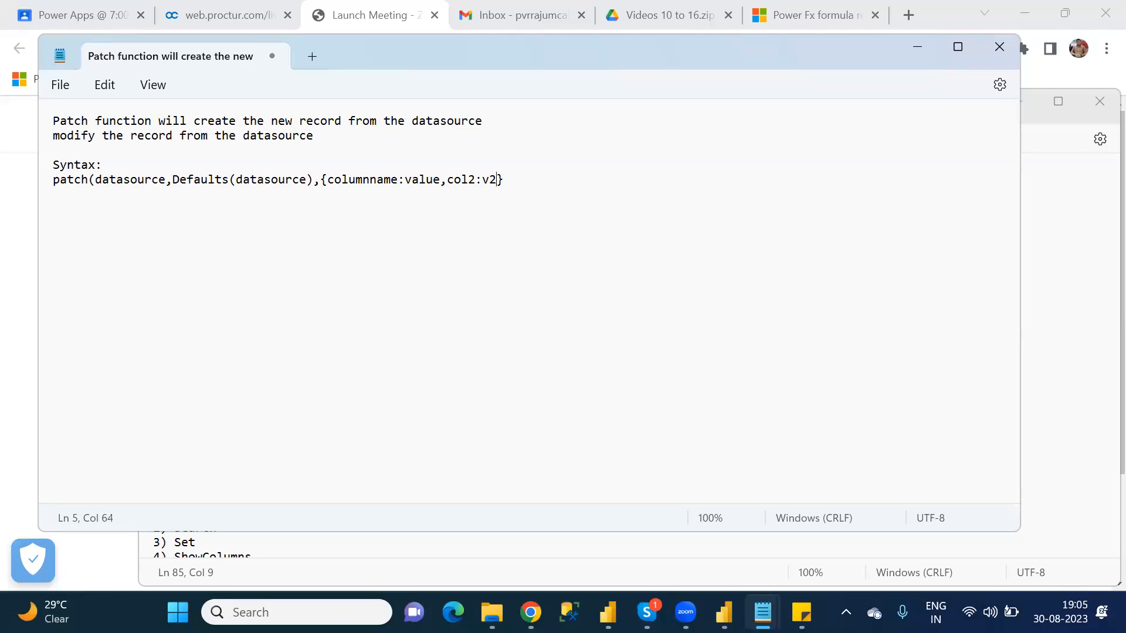
Step: Change the value of columnname to "v1" and end the patch formula with a closing parenthesis
left_click(441, 175)
key("BackSpace")
key("BackSpace")
key("BackSpace")
key("BackSpace")
type("1")
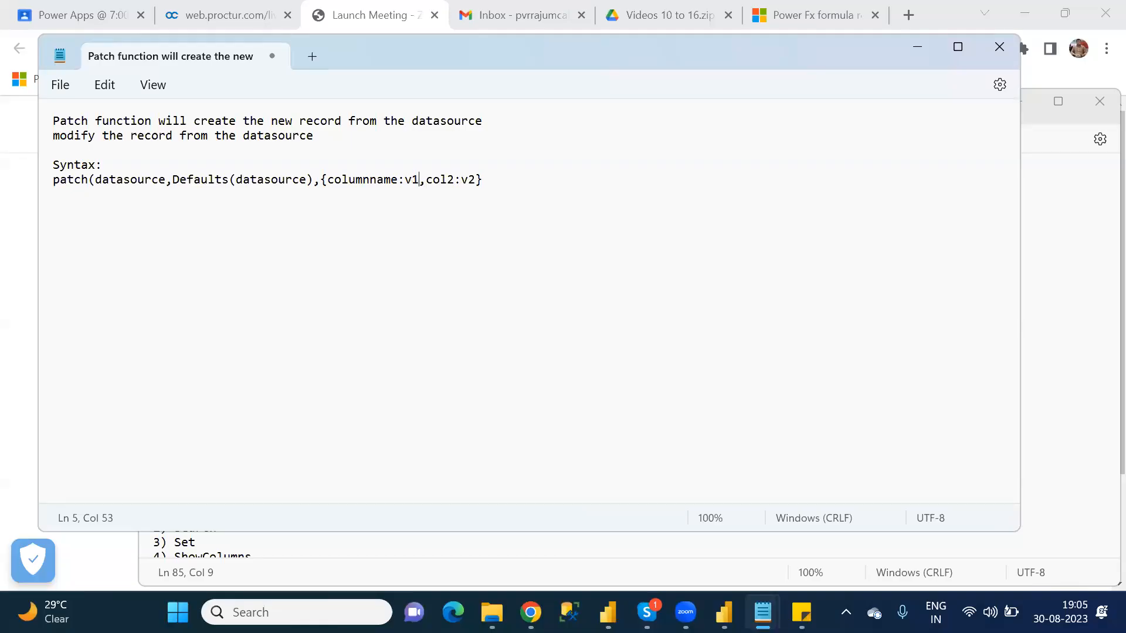
type(")")
Step: Highlight the word Defaults in the patch formula to point out its role
left_click(68, 180)
left_click(169, 180)
left_click_drag(171, 180, 232, 182)
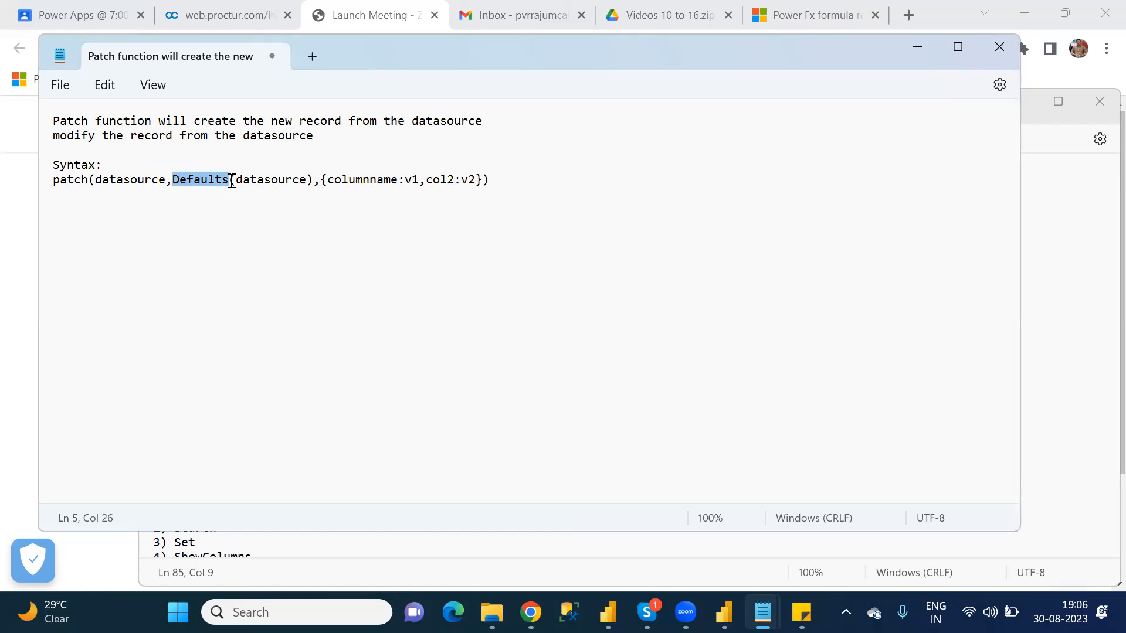
Step: Duplicate the whole patch formula below the original, leaving a blank line between them
left_click(536, 176)
left_click_drag(521, 176, 57, 182)
key("ctrl+c")
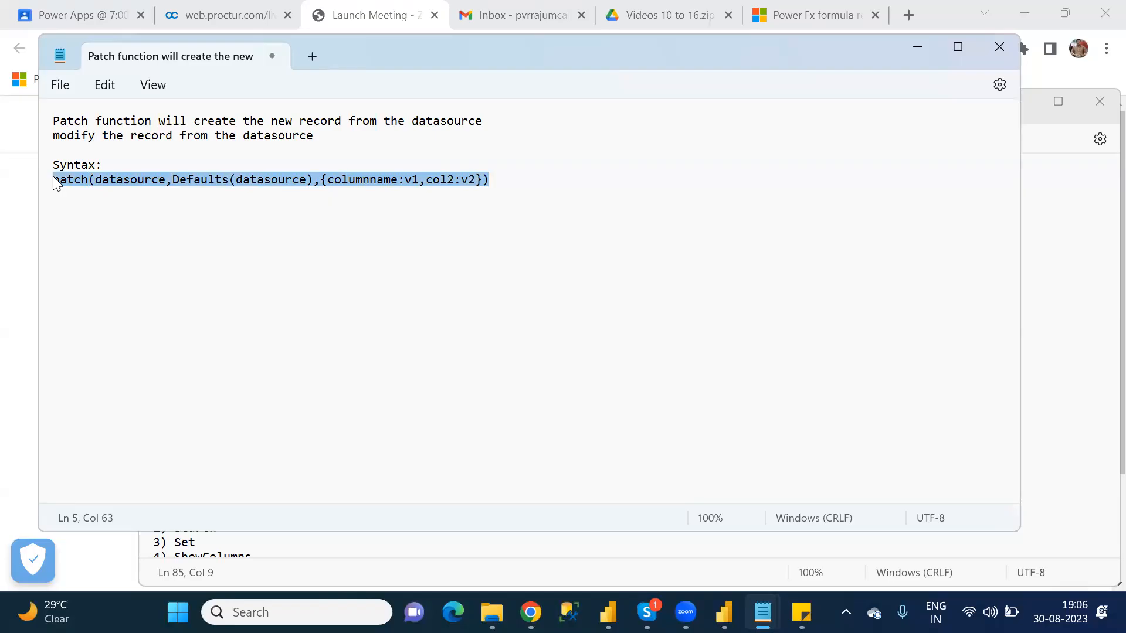
left_click(63, 203)
key("Down")
key("Down")
key("ctrl+v")
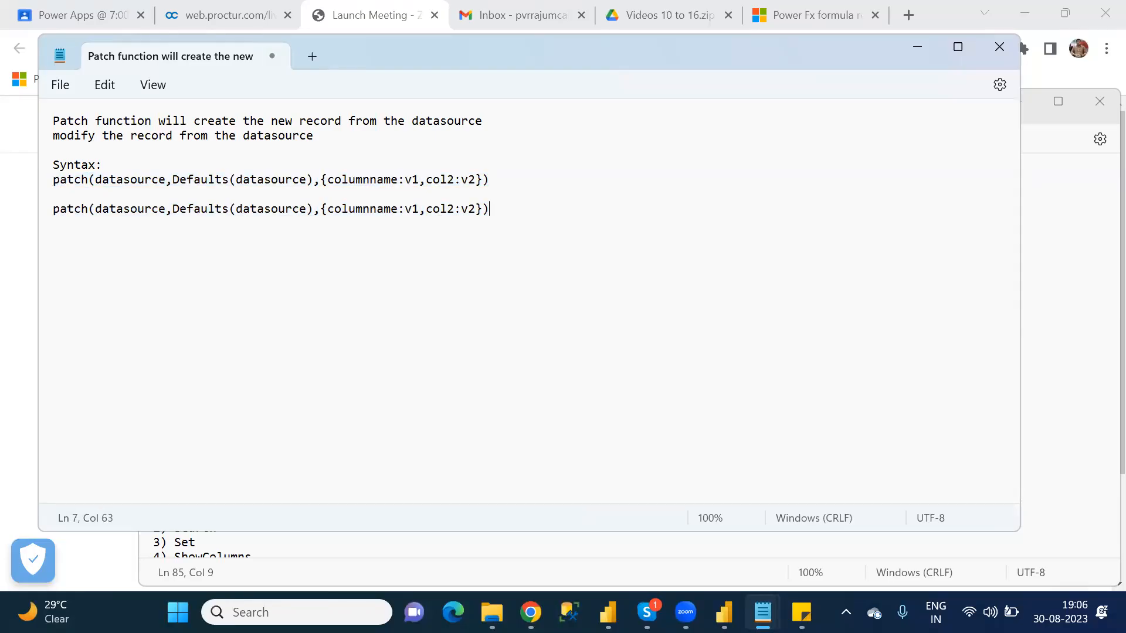
Step: Replace "Defaults(datasource)" with "ThisRecord" in the second patch formula
left_click_drag(316, 212, 174, 213)
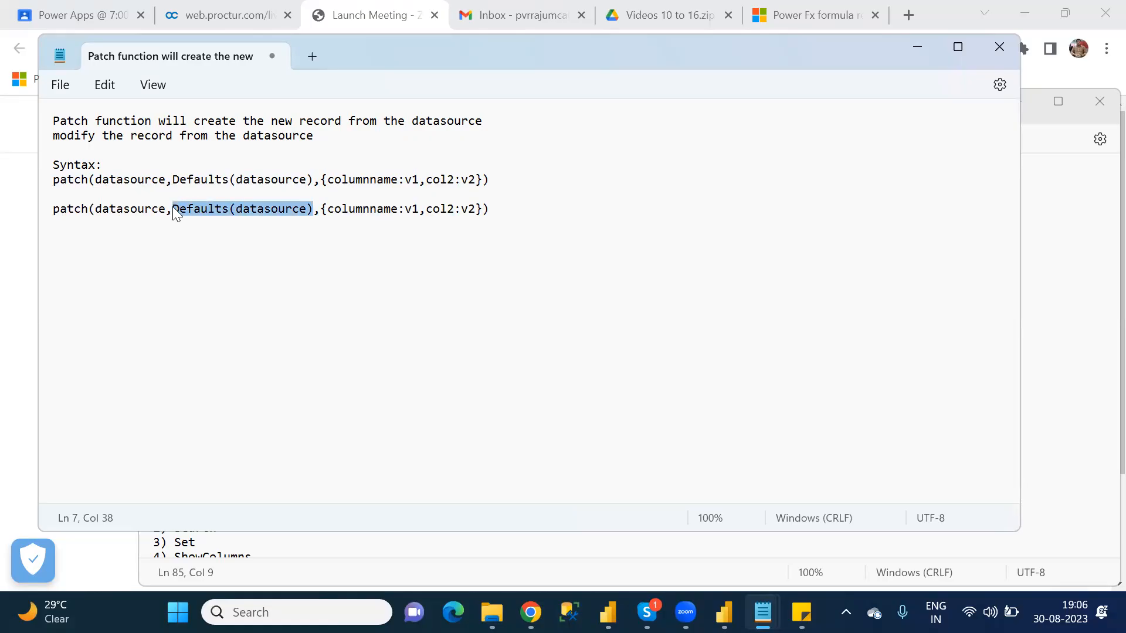
type("ThisRecord")
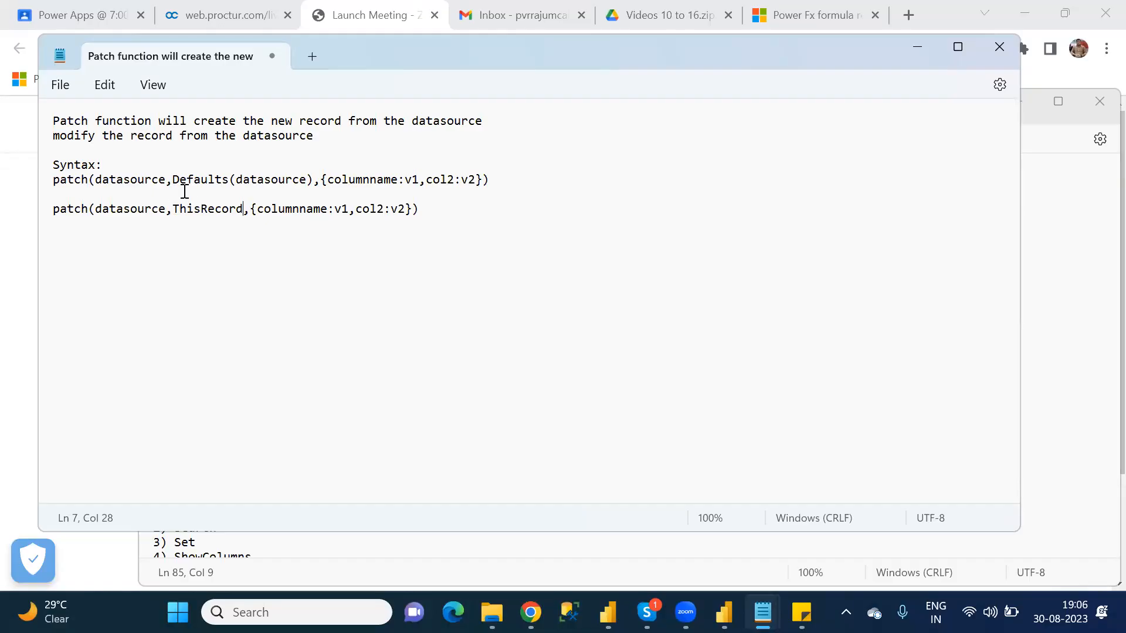
Step: Highlight ThisRecord in the second formula and Defaults in the first to compare the two variants
double_click(216, 211)
double_click(191, 179)
Step: Switch to the Power Apps browser window and reload the Customer_DefaultCanvasApp editor page, confirming the reload
key("alt+Tab")
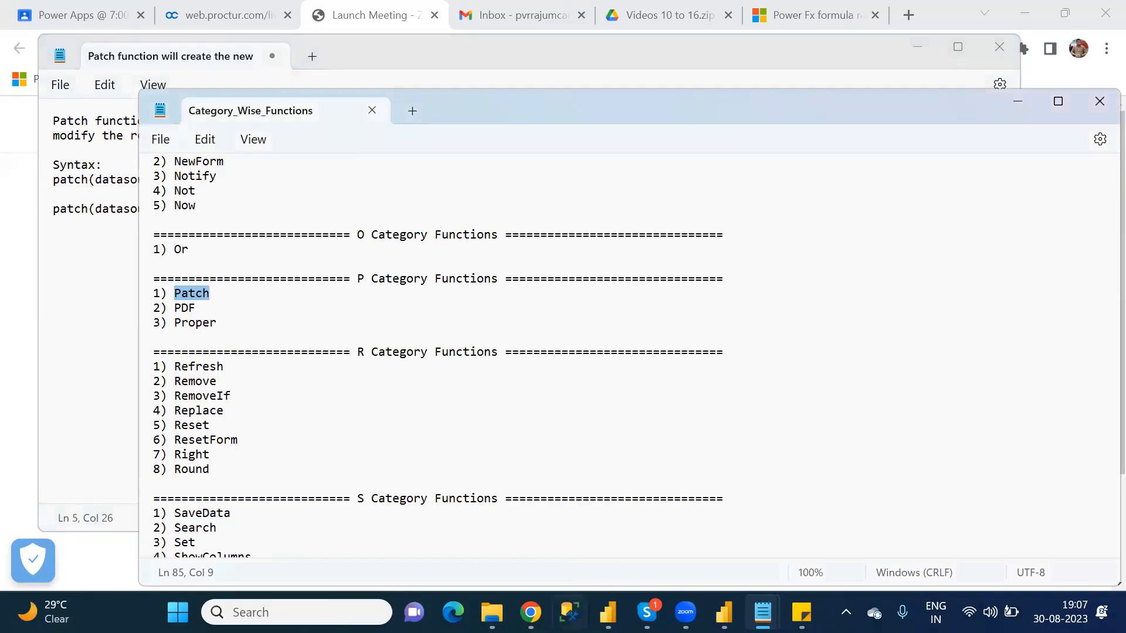
mouse_move(531, 613)
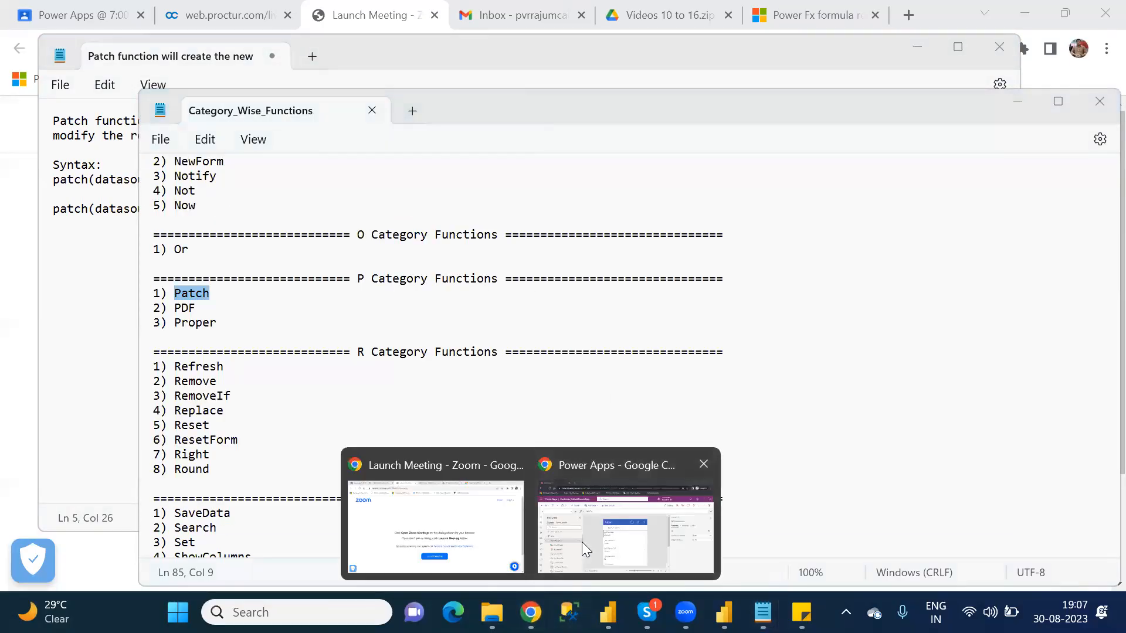
left_click(581, 542)
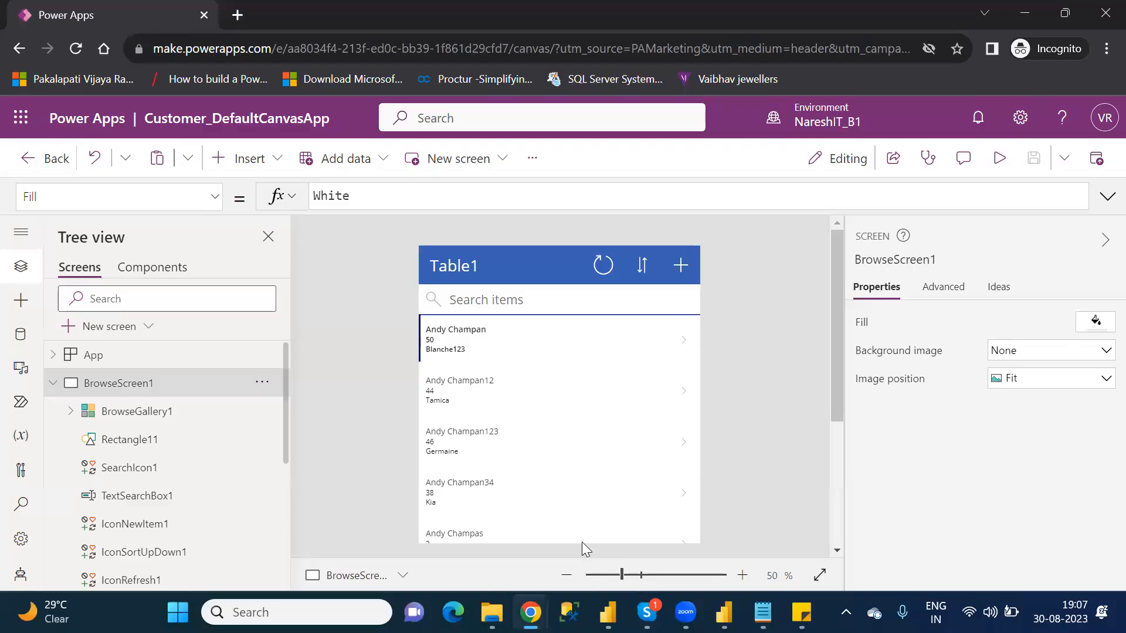
left_click(77, 49)
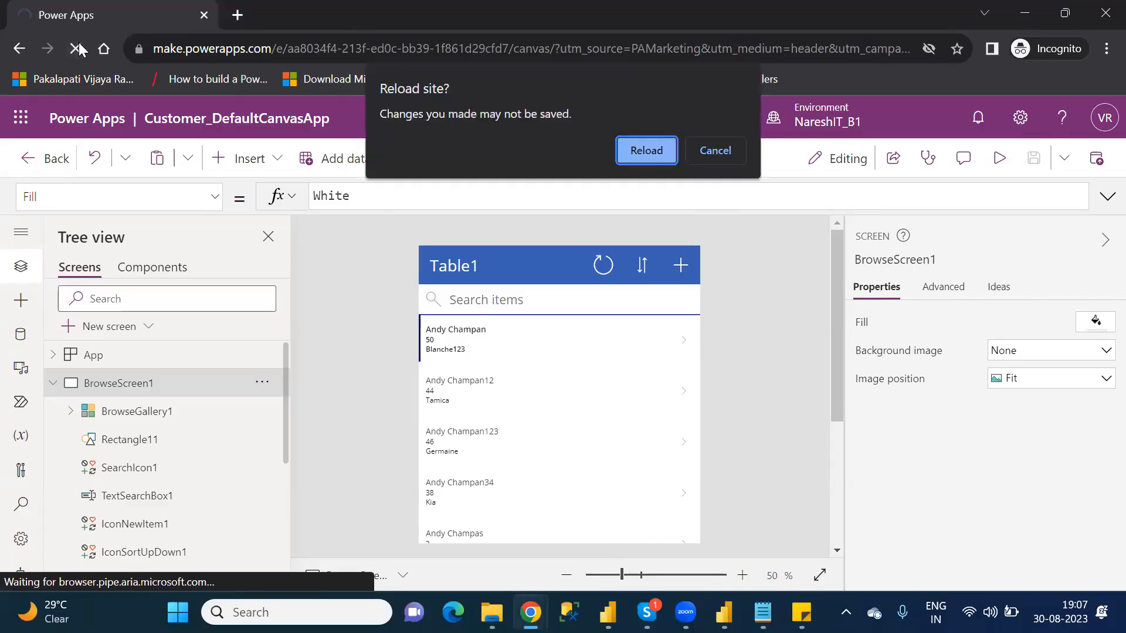
left_click(656, 147)
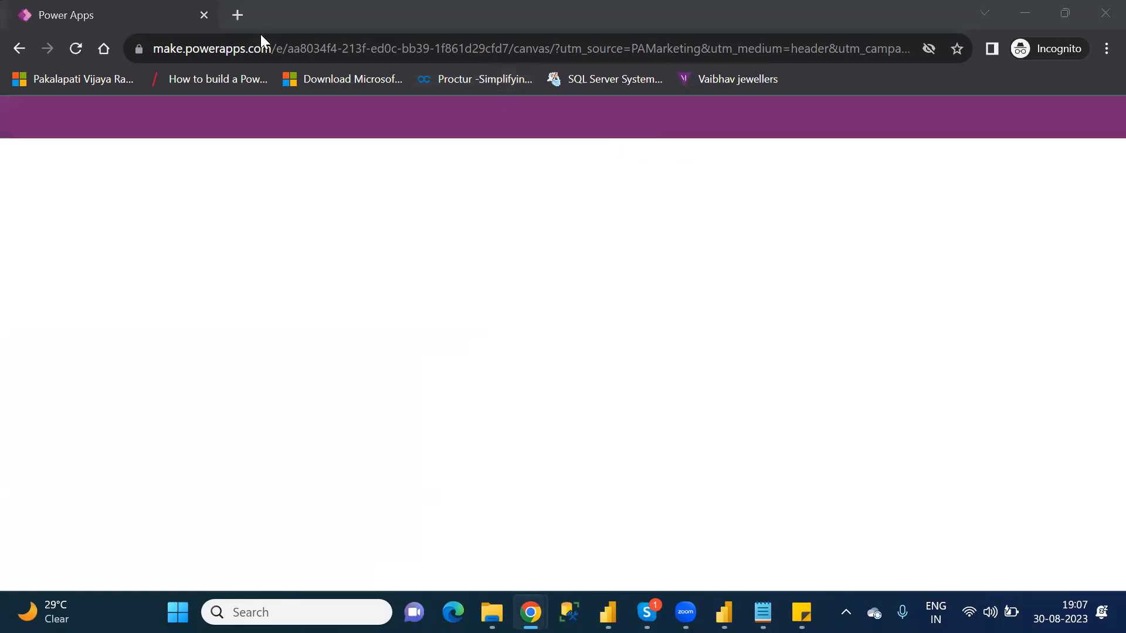
Step: Open google.com in a new browser tab and search for "power apps functions"
left_click(238, 15)
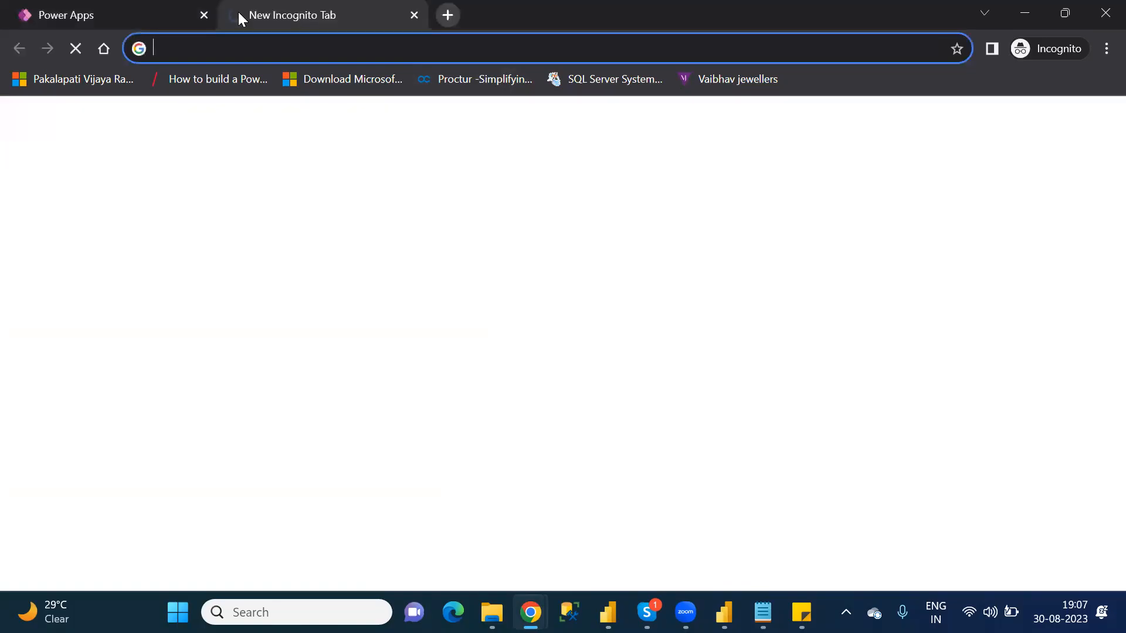
type("google.com")
key("Return")
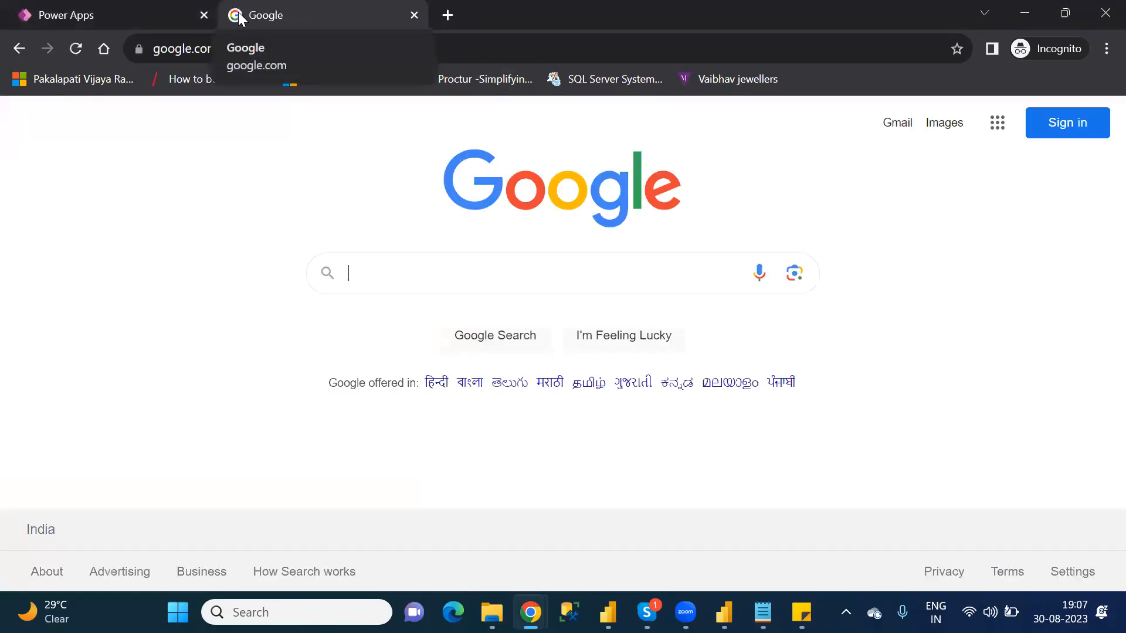
type("power a")
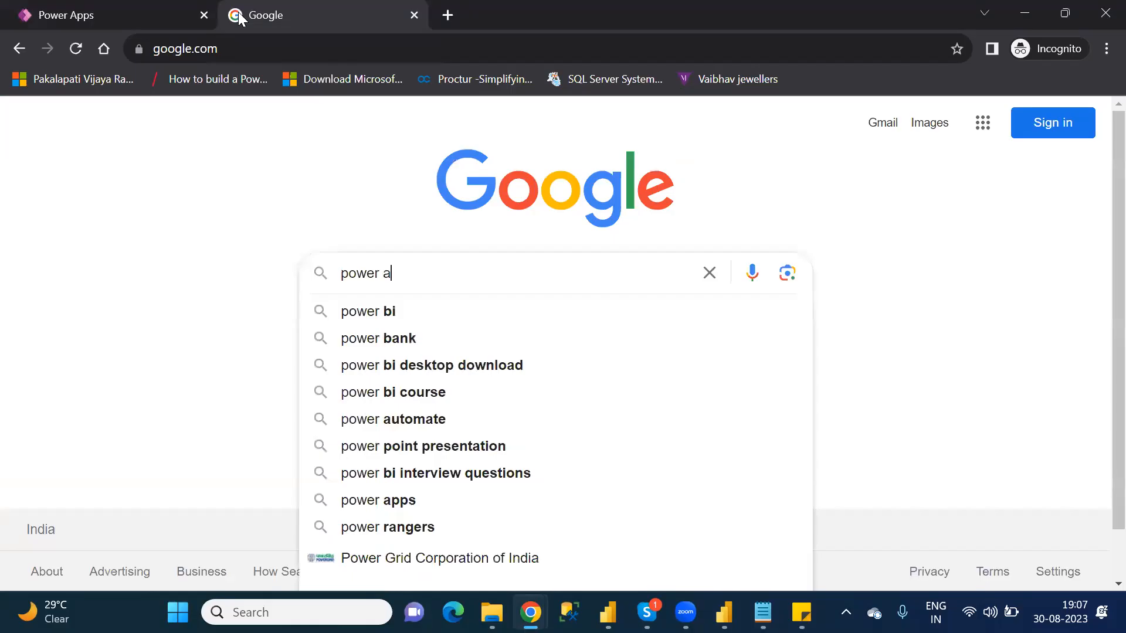
type("pps functions")
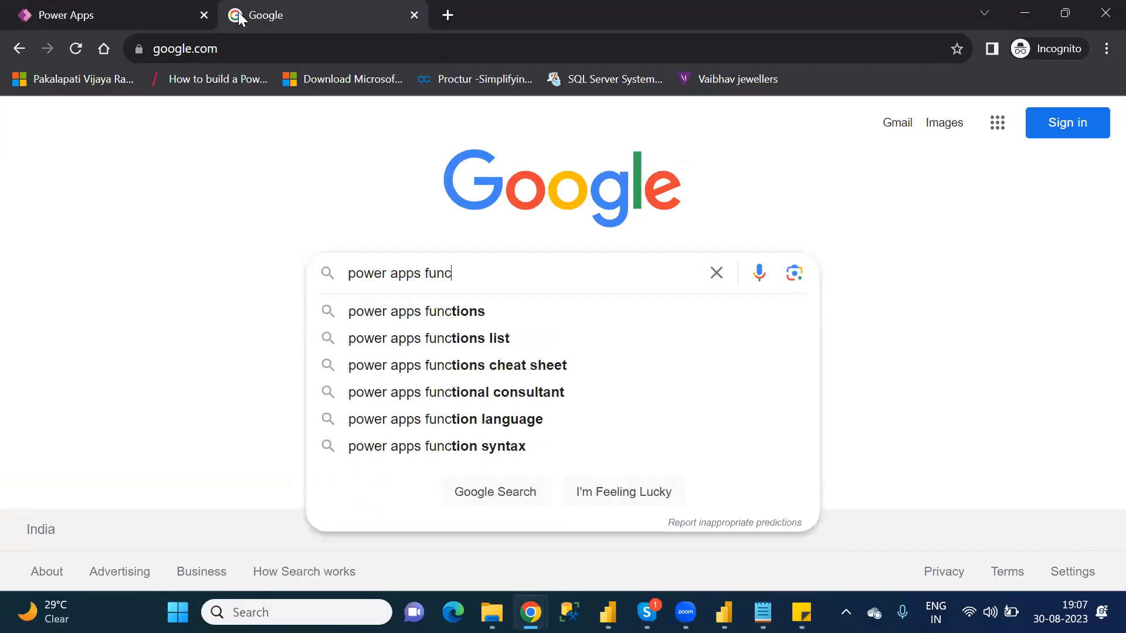
key("Return")
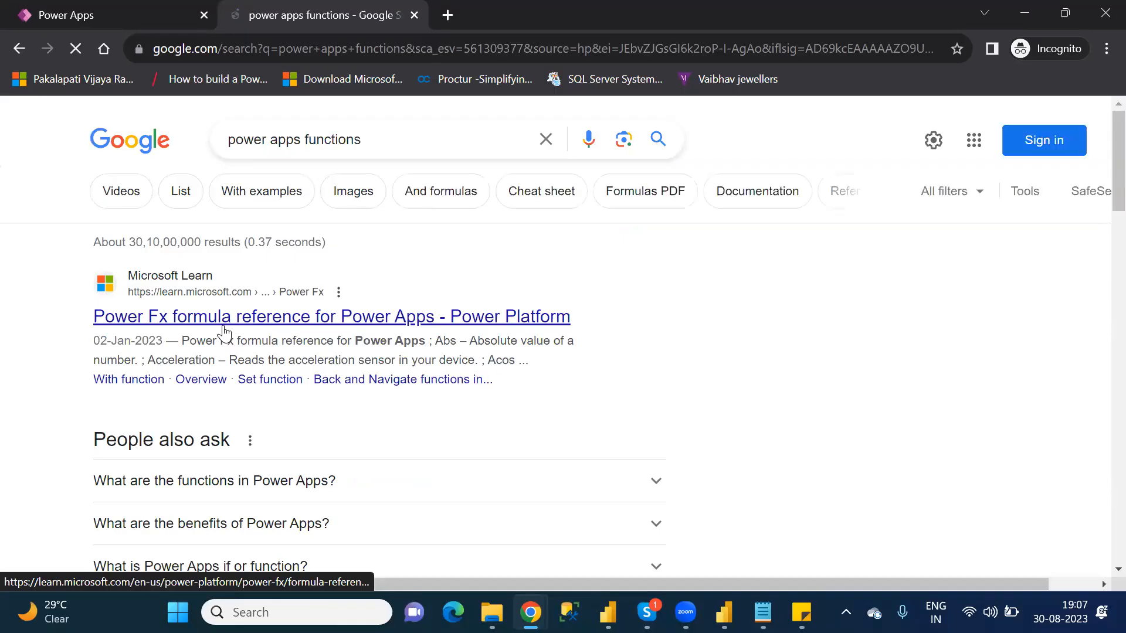
Step: Open the Power Fx formula reference from the search results and open its Patch function article in a separate tab
left_click(225, 332)
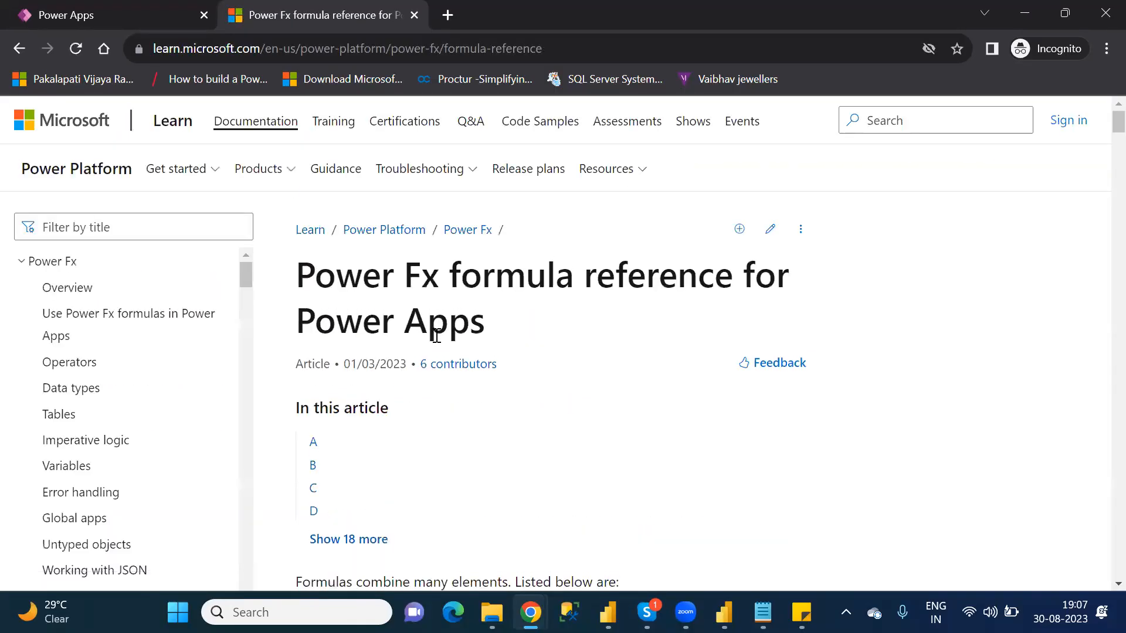
scroll(436, 336, "down", 12)
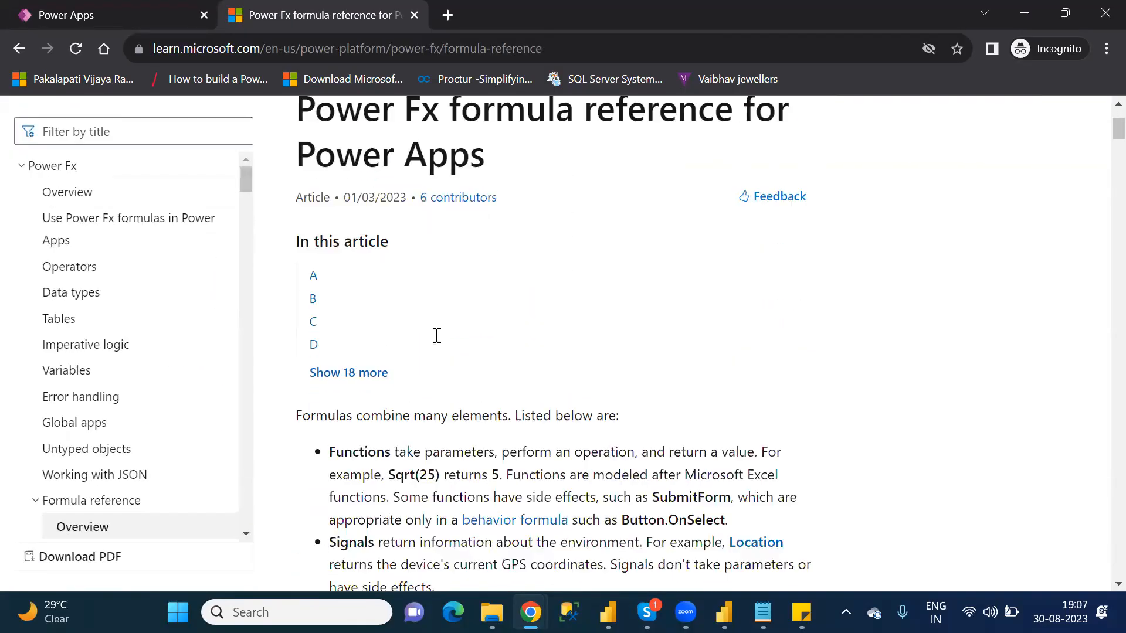
scroll(436, 336, "down", 15)
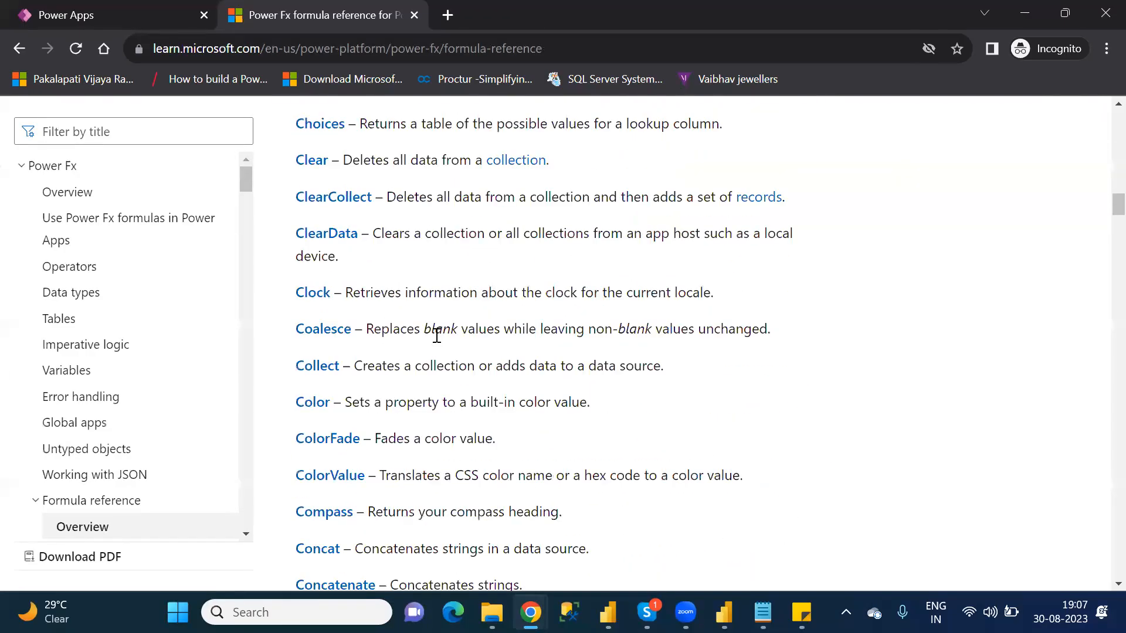
scroll(436, 338, "down", 15)
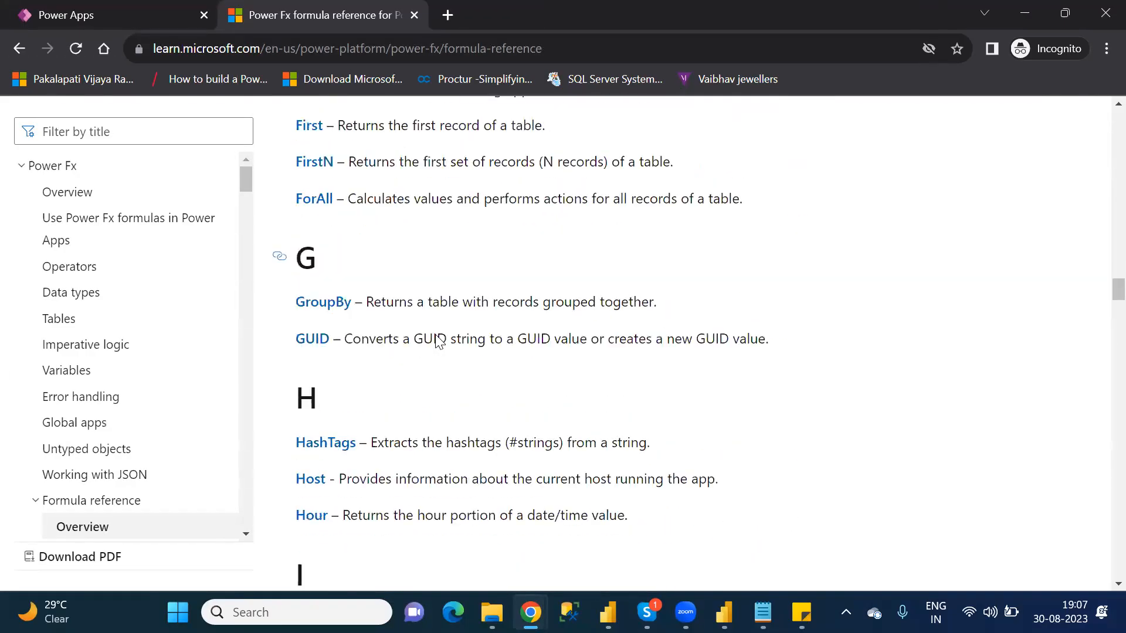
scroll(435, 335, "down", 15)
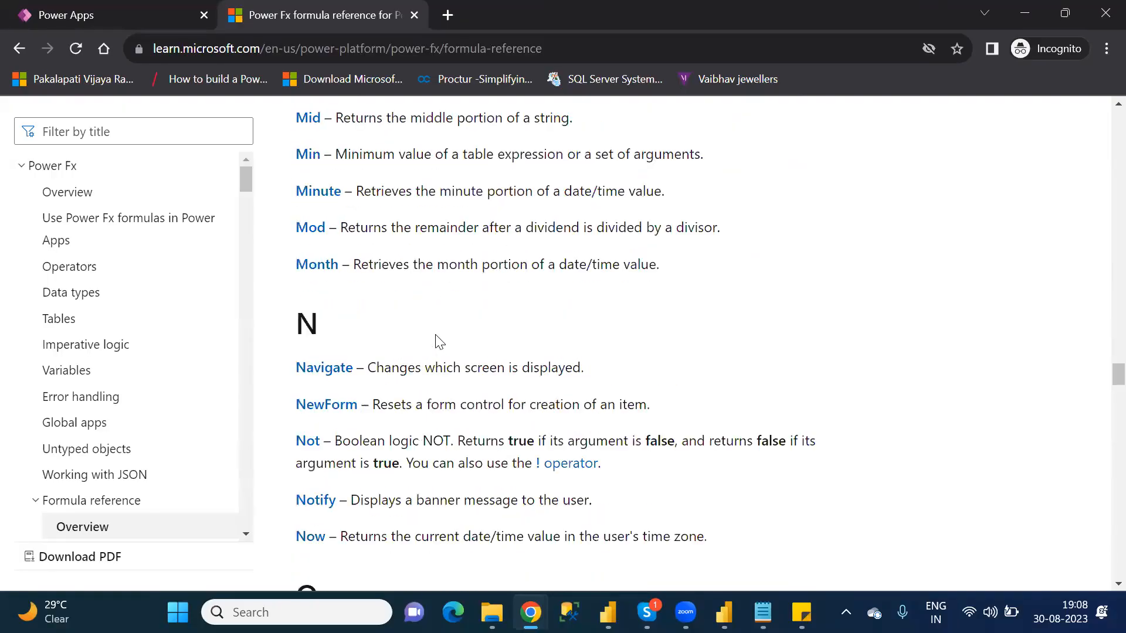
scroll(435, 334, "down", 3)
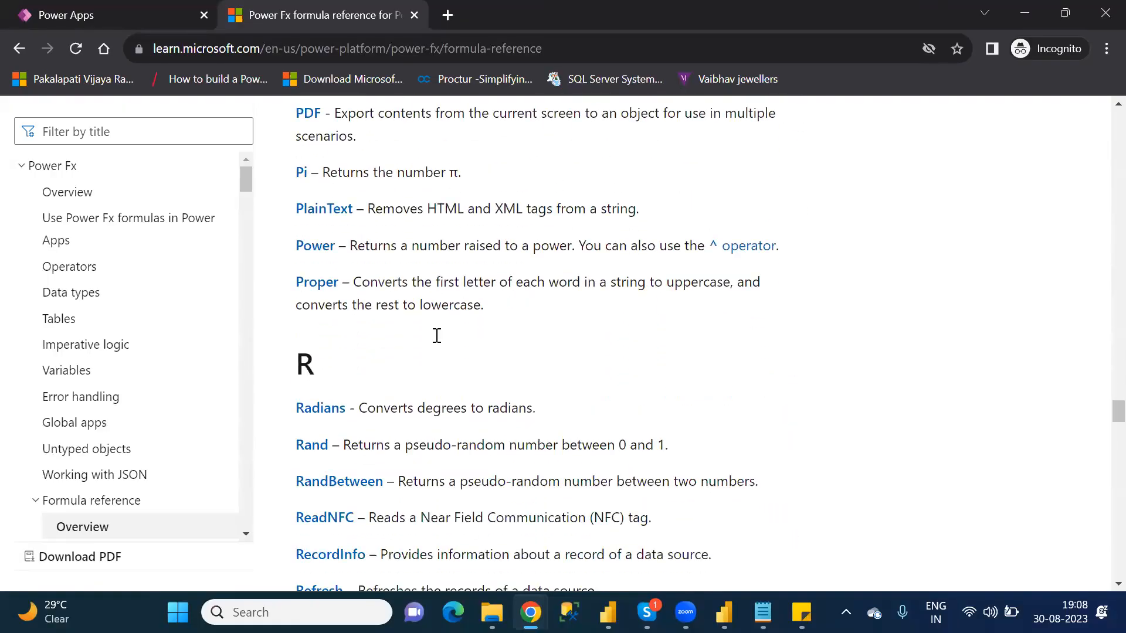
scroll(436, 336, "up", 6)
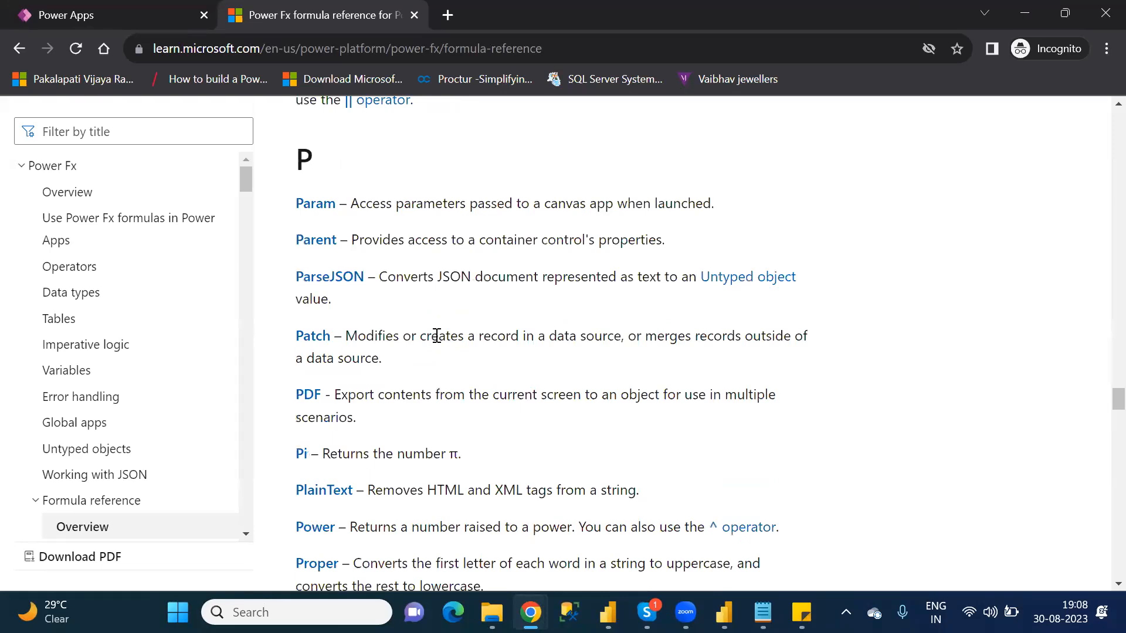
middle_click(317, 333)
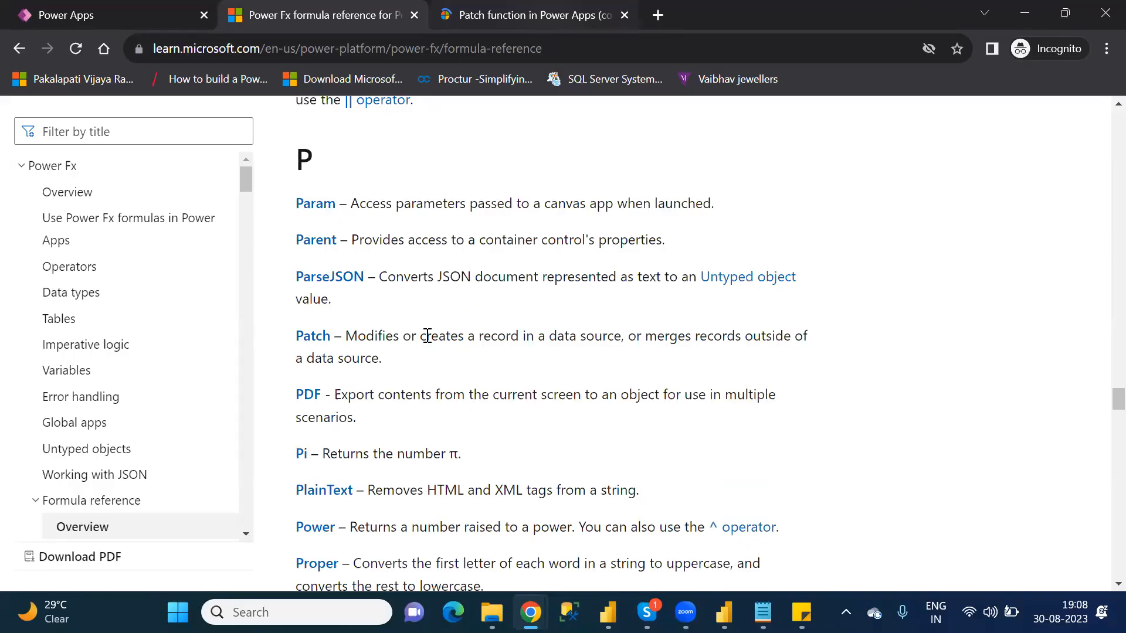
left_click(494, 16)
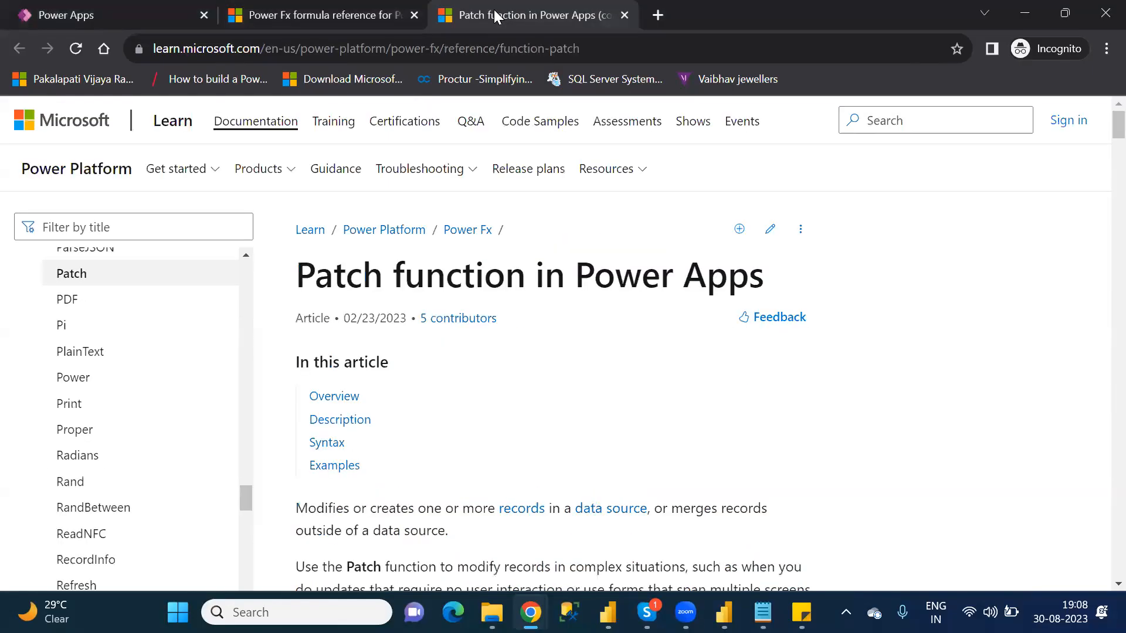
Step: Read the Patch article's introduction and Overview, examining the example formulas for modifying, creating and merging records
key("Down")
key("Down")
key("Down")
key("Down")
key("Down")
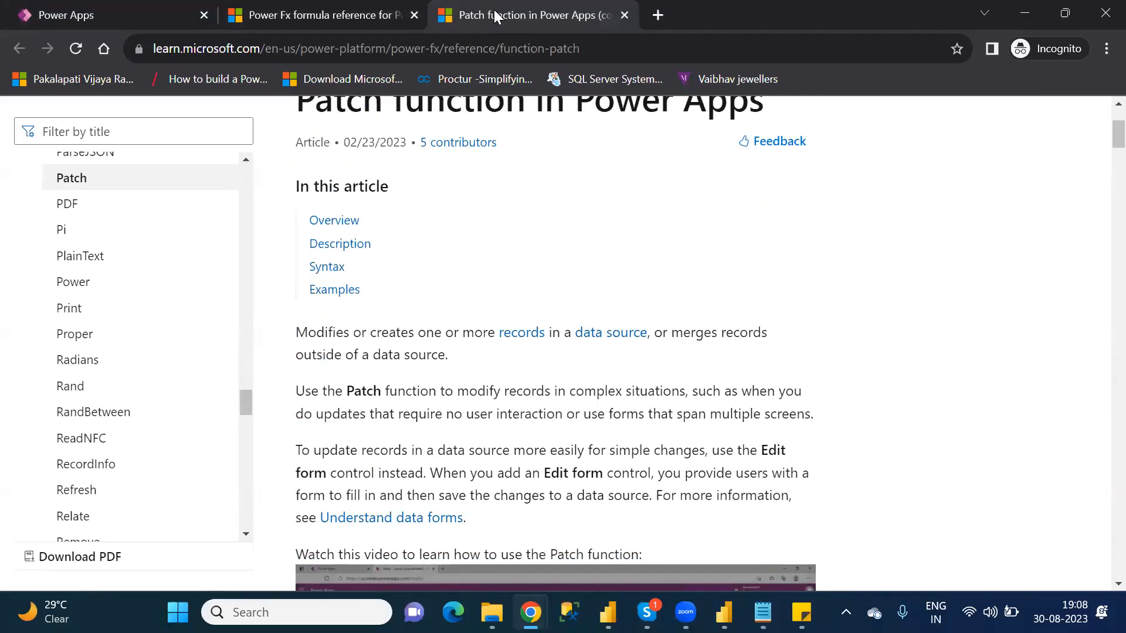
key("Down")
key("Down")
key("Down")
key("Down")
key("Down")
key("Down")
key("Down")
key("Down")
key("Down")
key("Down")
key("Down")
key("Down")
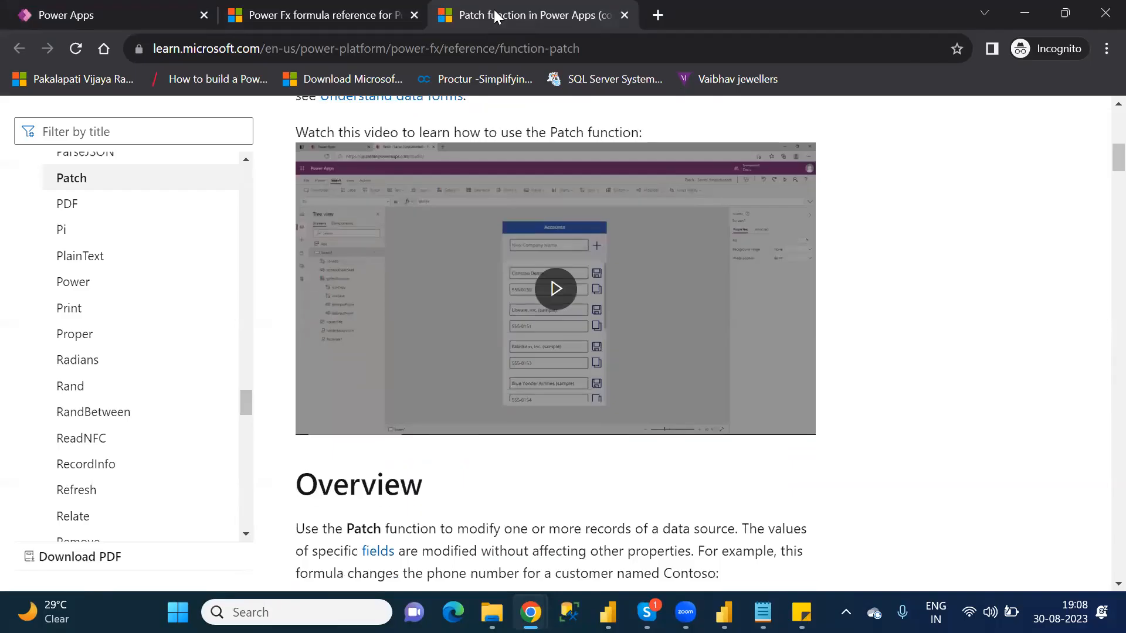
key("Down")
key("Down")
key("Down")
key("Down")
key("Down")
key("Down")
key("Down")
key("Down")
key("Down")
key("Down")
key("Down")
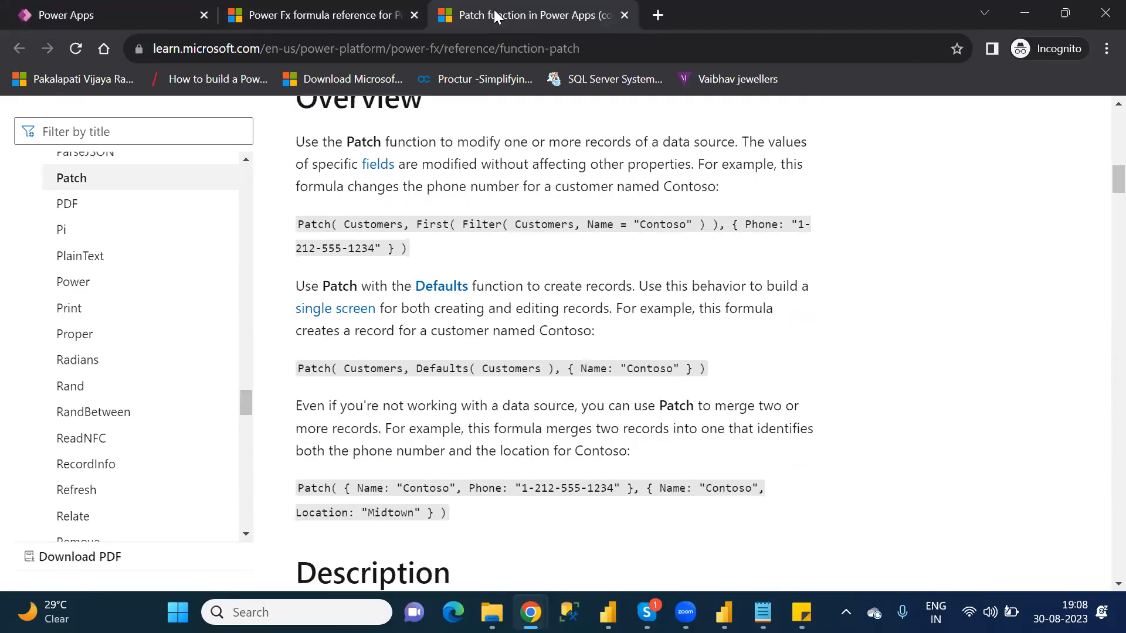
key("Down")
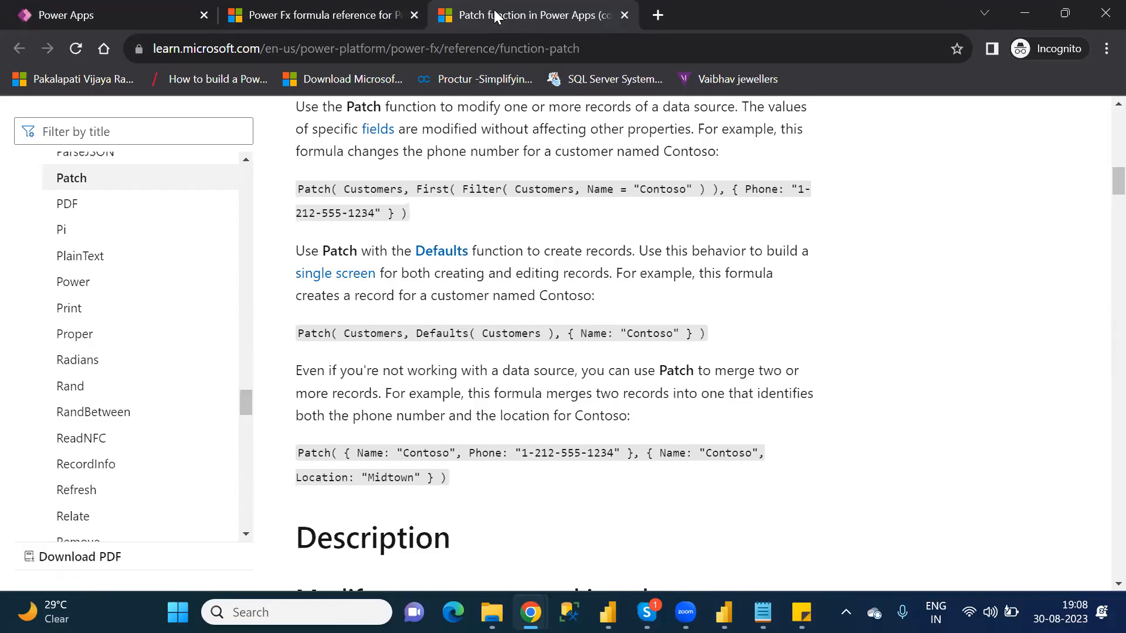
Step: Return to the Customer_DefaultCanvasApp editor, skip the welcome message and collapse BrowseScreen1 in the screen tree
left_click(152, 10)
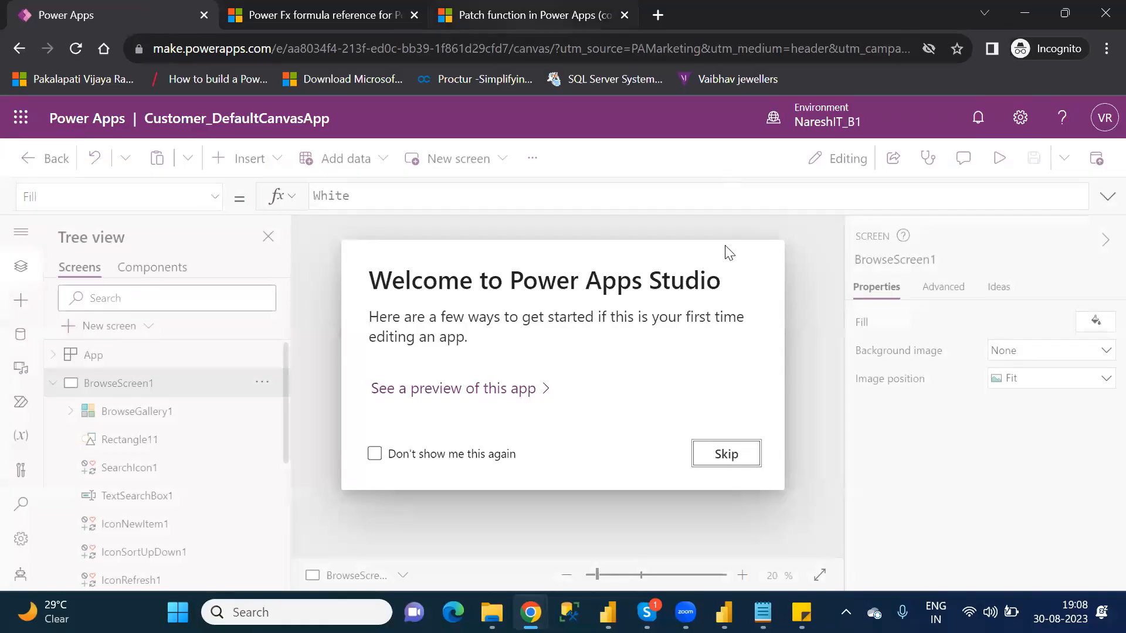
left_click(734, 455)
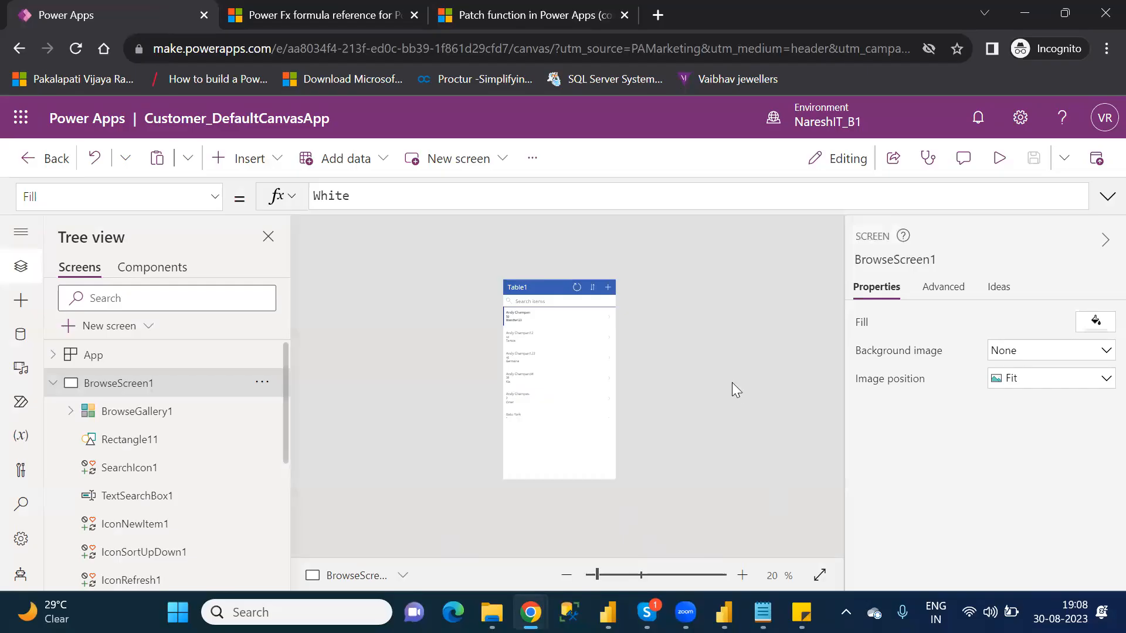
left_click(620, 575)
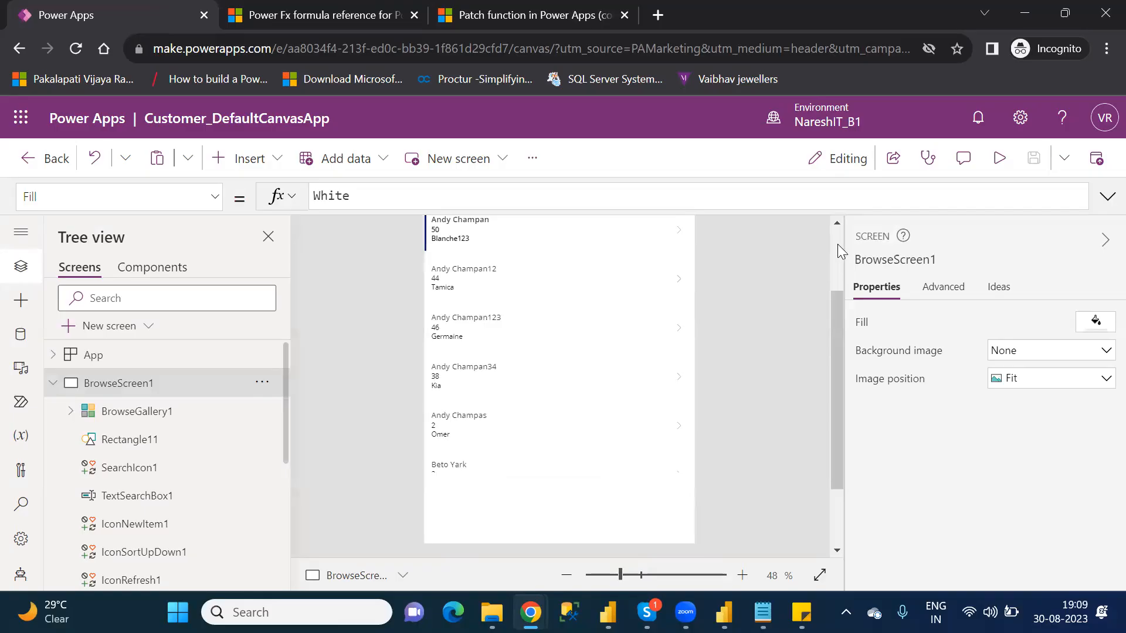
left_click(837, 244)
left_click(52, 386)
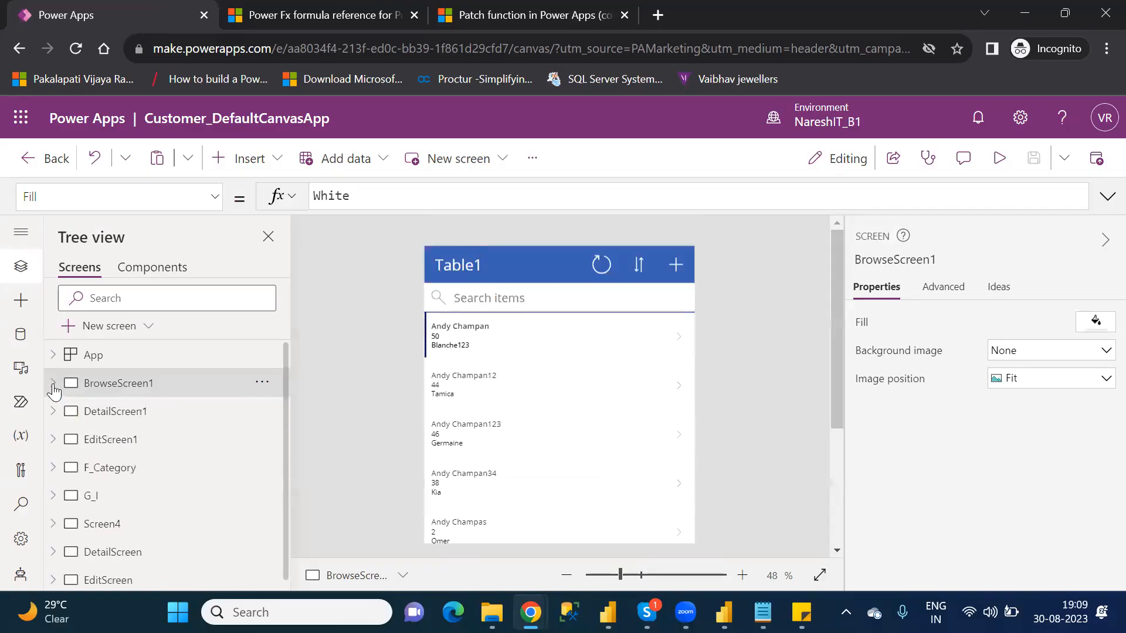
Step: View the contents of the G_I and Screen4 screens
left_click(113, 499)
left_click(120, 528)
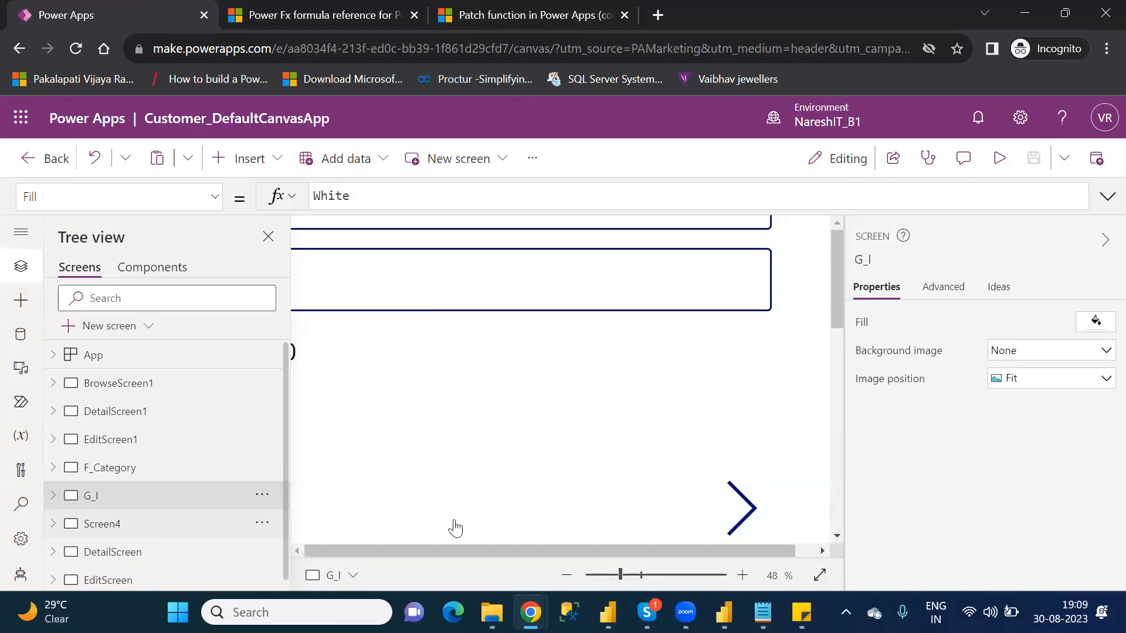
left_click(624, 577)
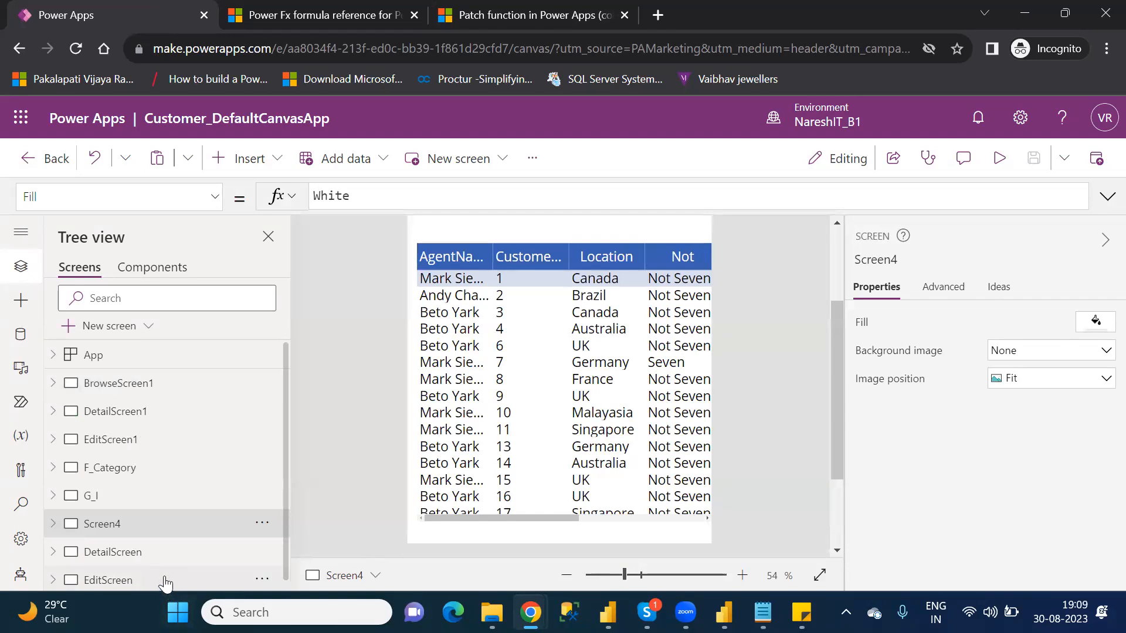
Step: Select EditScreen and add a new screen with the Blank layout
left_click(117, 580)
left_click(111, 328)
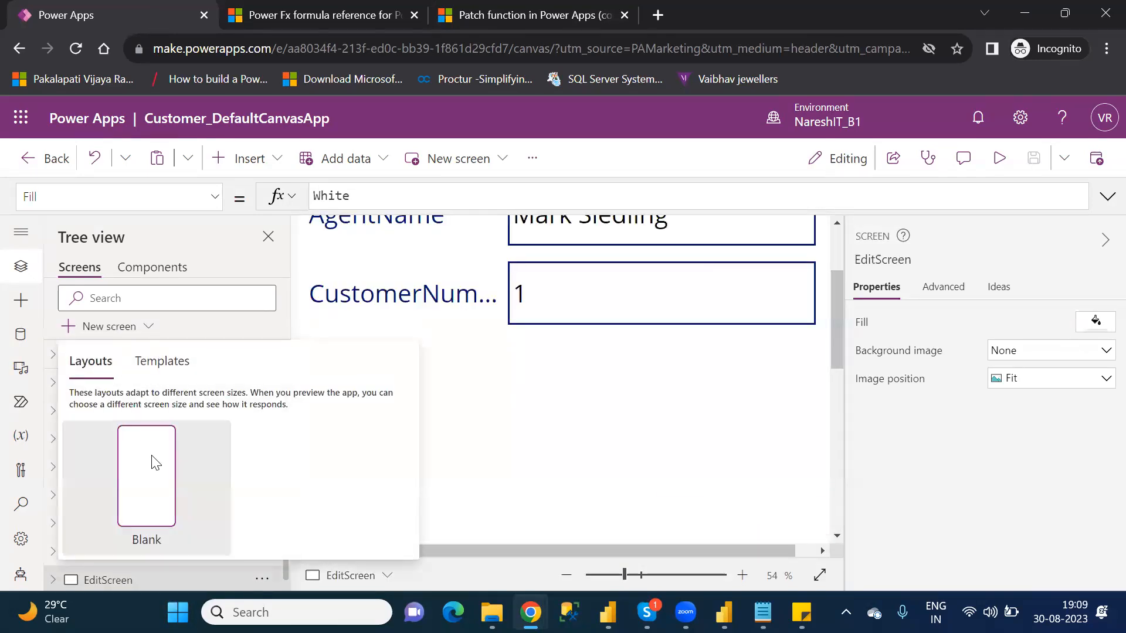
left_click(151, 455)
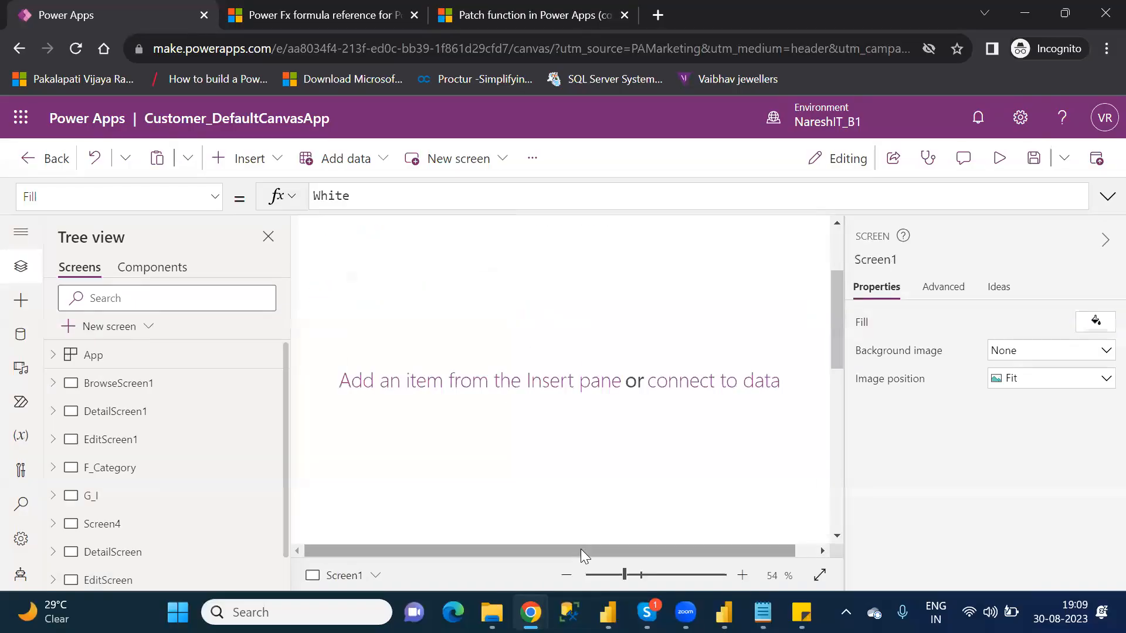
left_click(631, 575)
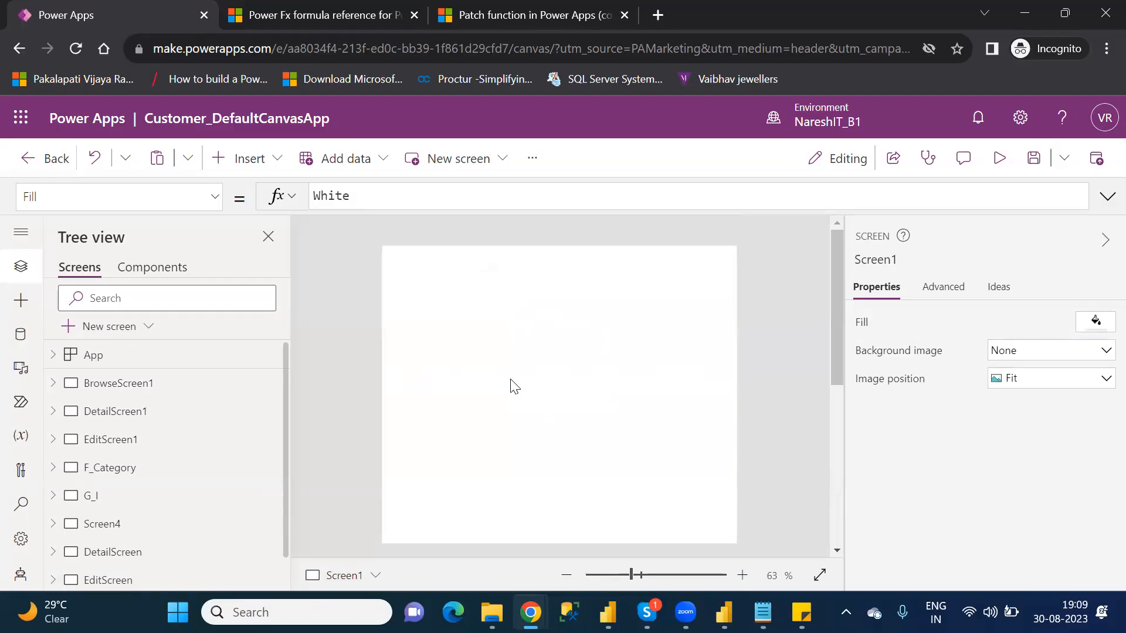
Step: Insert a blank vertical gallery on Screen1 and resize it to about 613 wide by 660 high
left_click(253, 167)
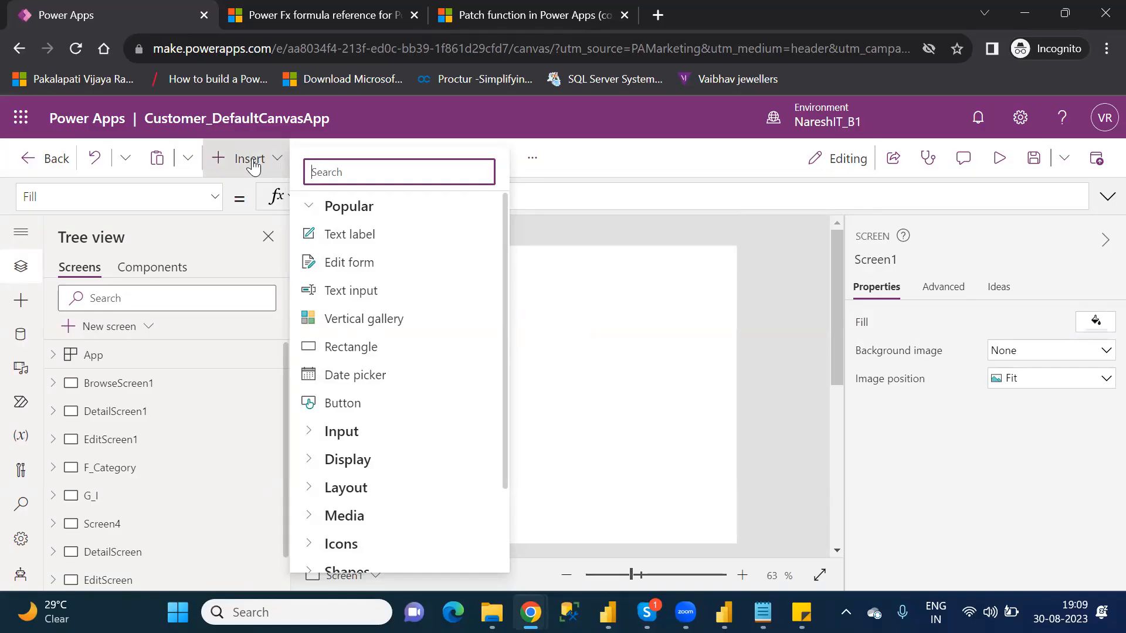
type("g")
key("BackSpace")
type("gall")
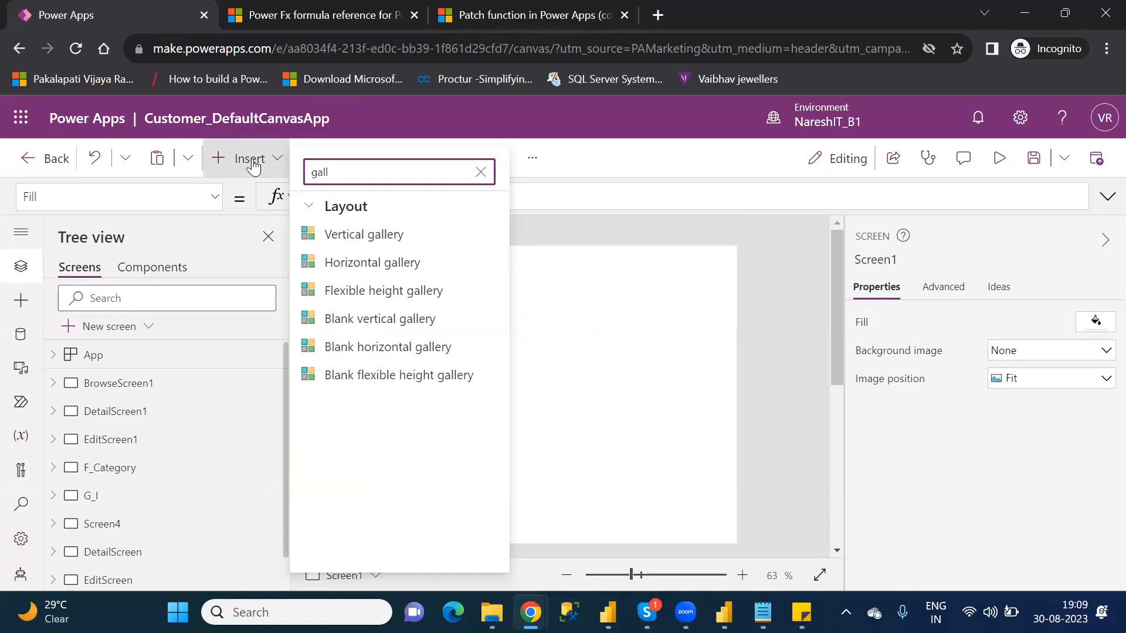
left_click(403, 320)
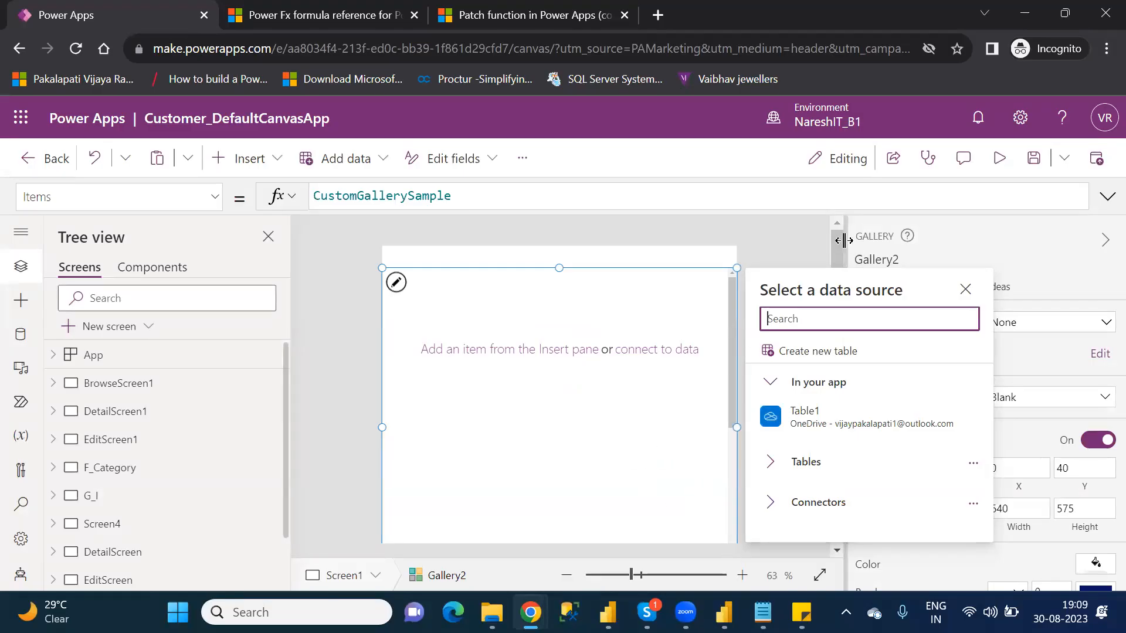
scroll(840, 258, "down", 3)
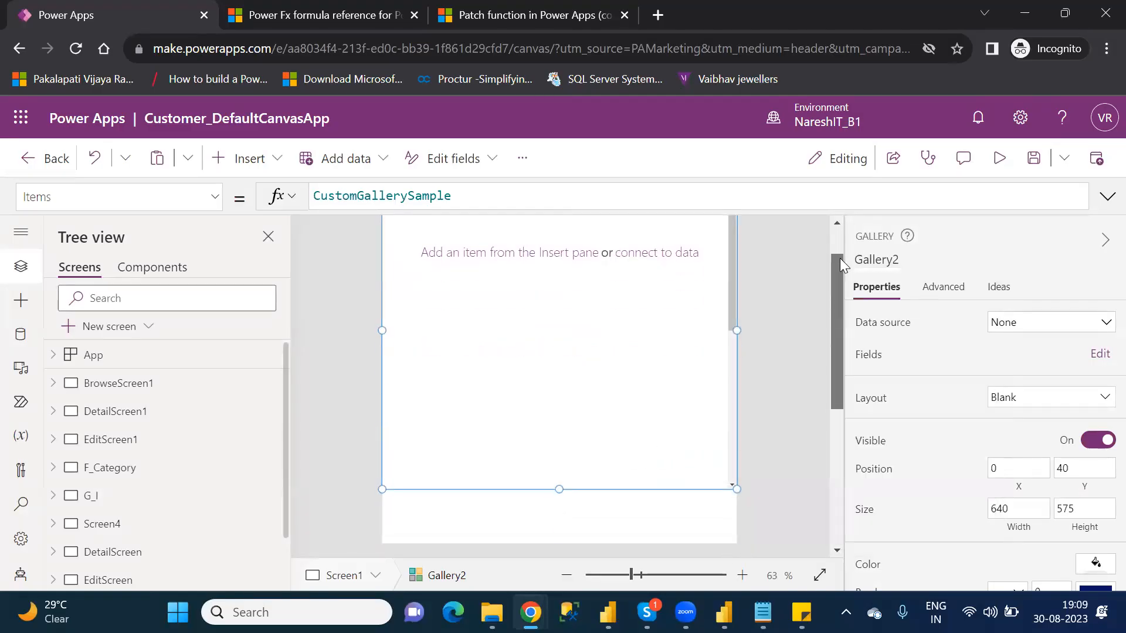
left_click_drag(734, 488, 721, 537)
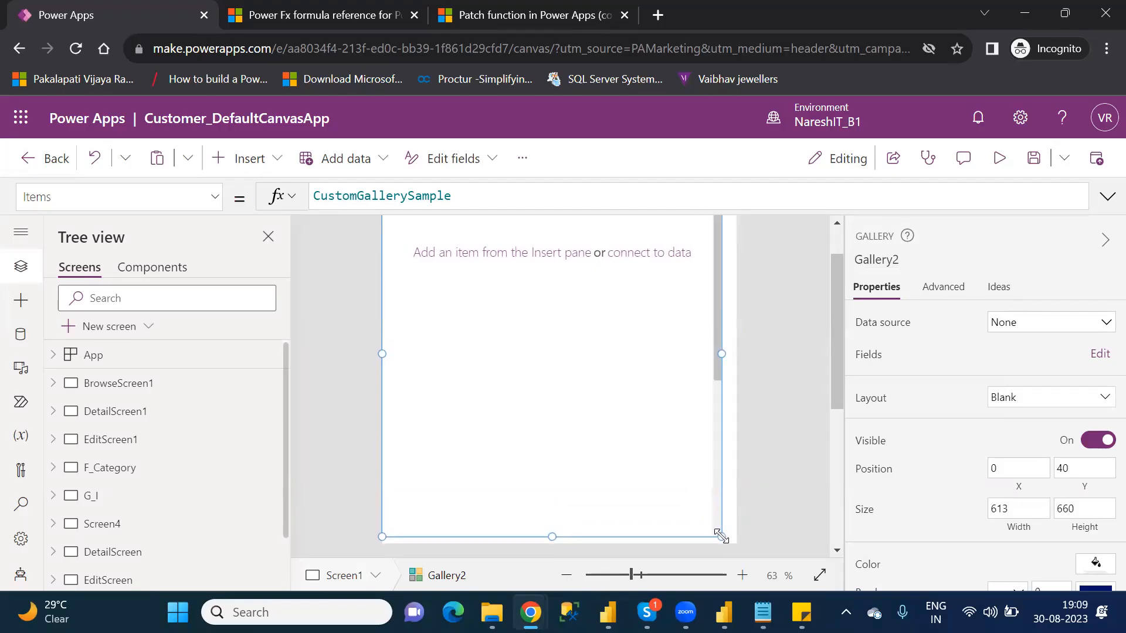
left_click(837, 244)
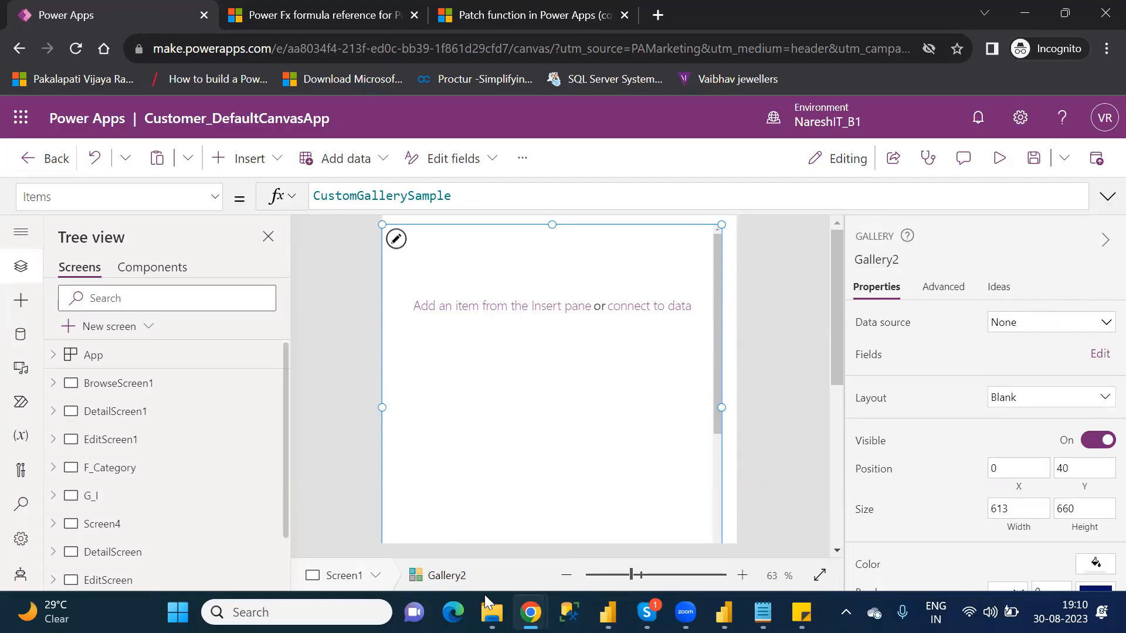
Step: Open the FlooringEstimates workbook from the personal OneDrive folder in File Explorer, check its table and close it
left_click(491, 612)
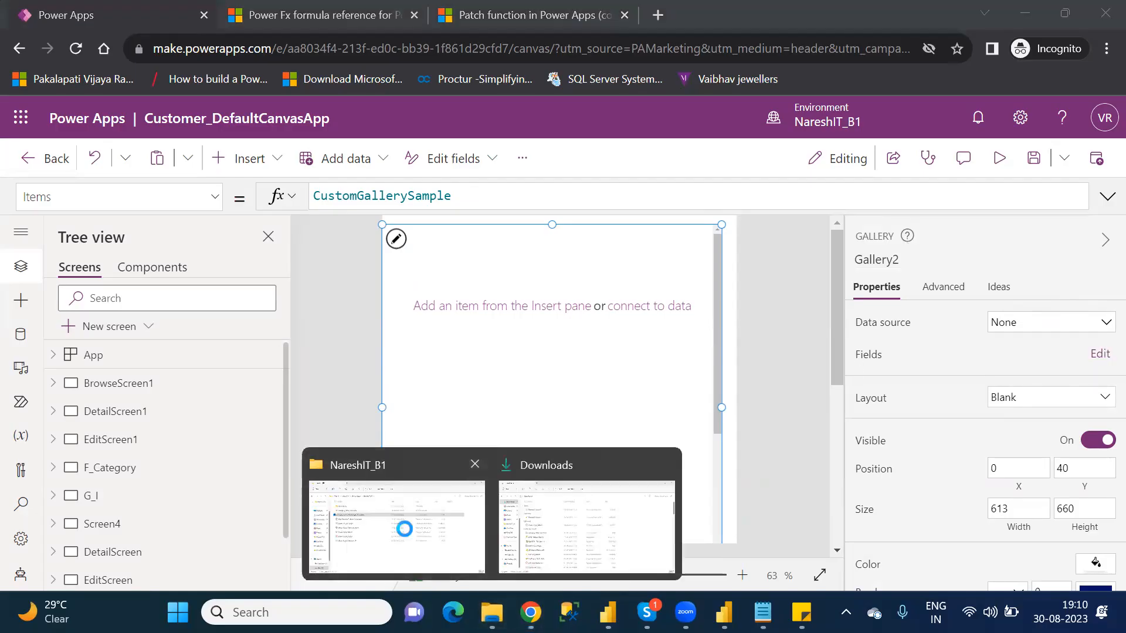
left_click(405, 535)
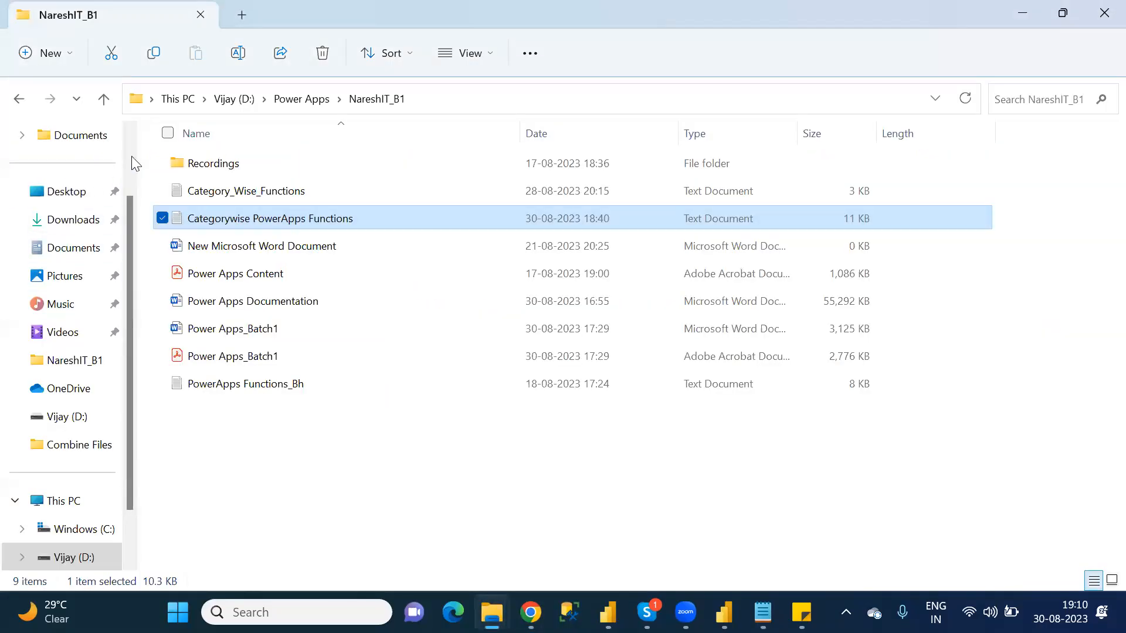
scroll(131, 156, "up", 1)
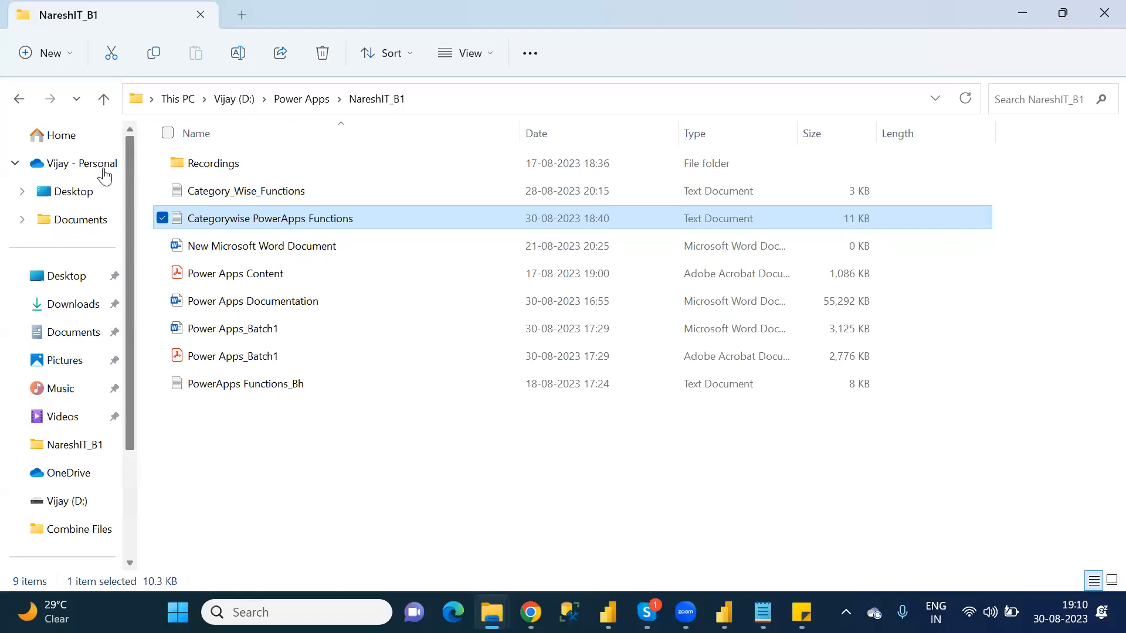
left_click(81, 166)
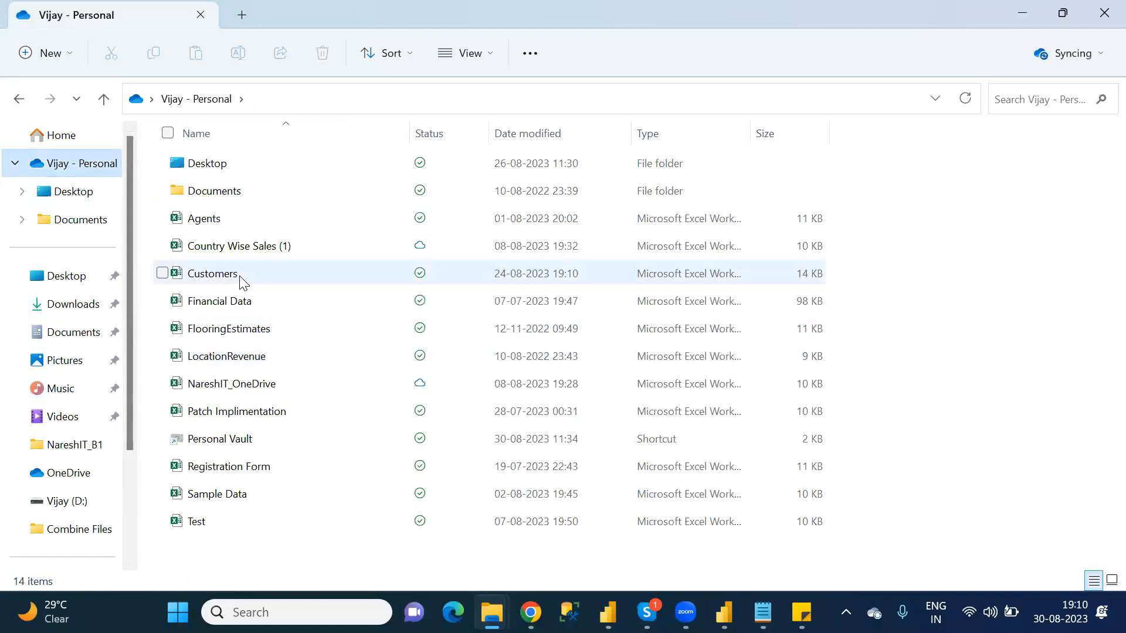
double_click(216, 338)
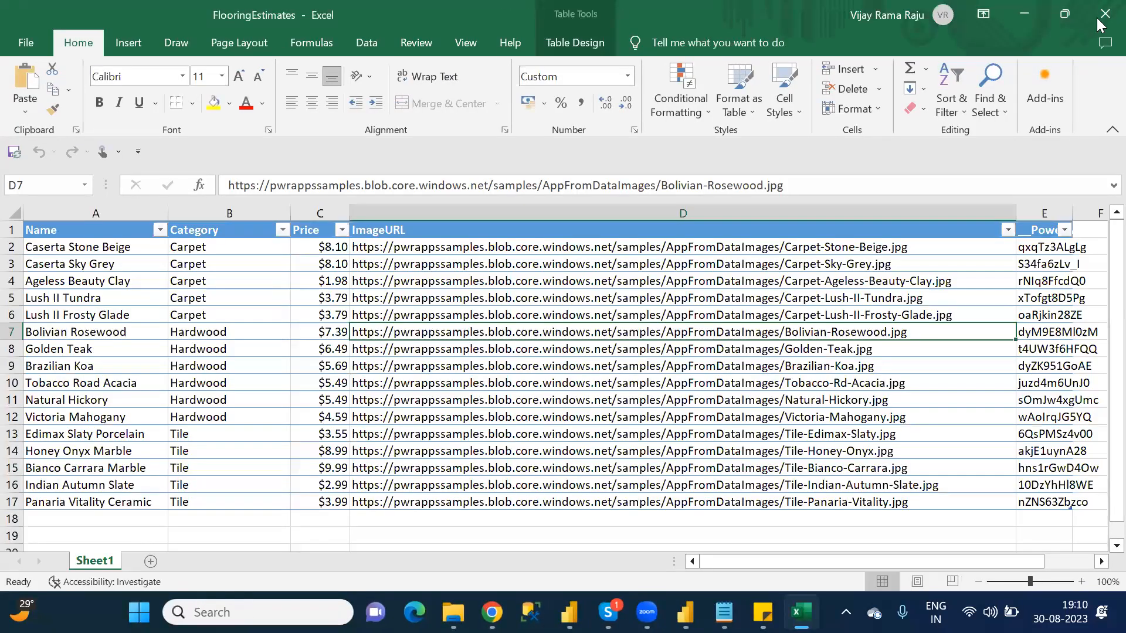
left_click(1102, 16)
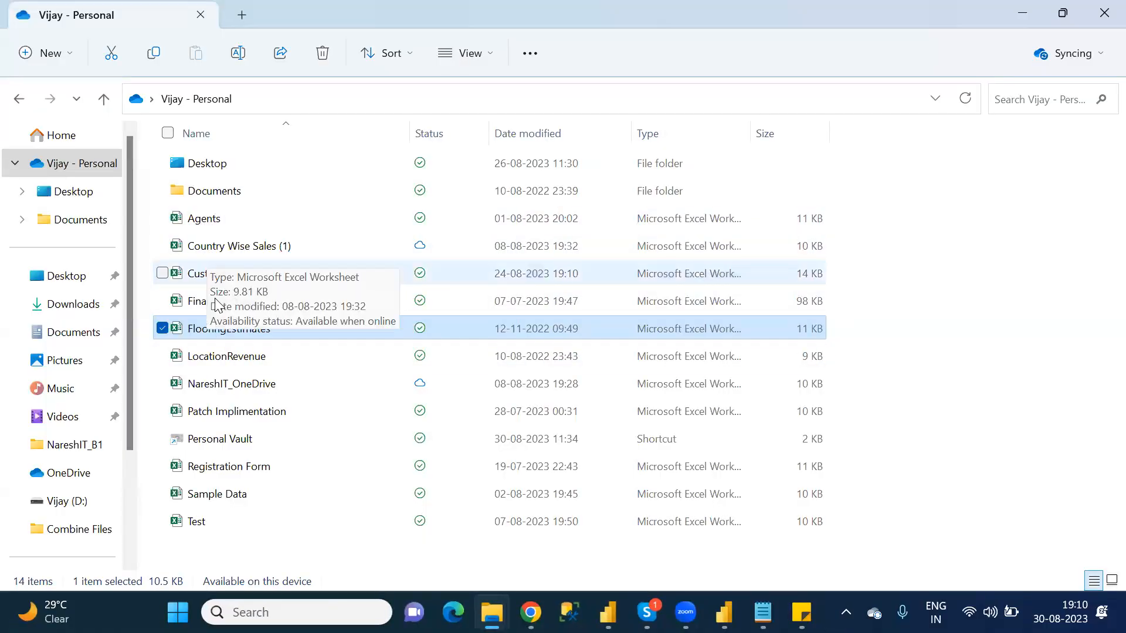
Step: Open the Agents workbook from the personal OneDrive folder, check its table and close it
left_click(205, 222)
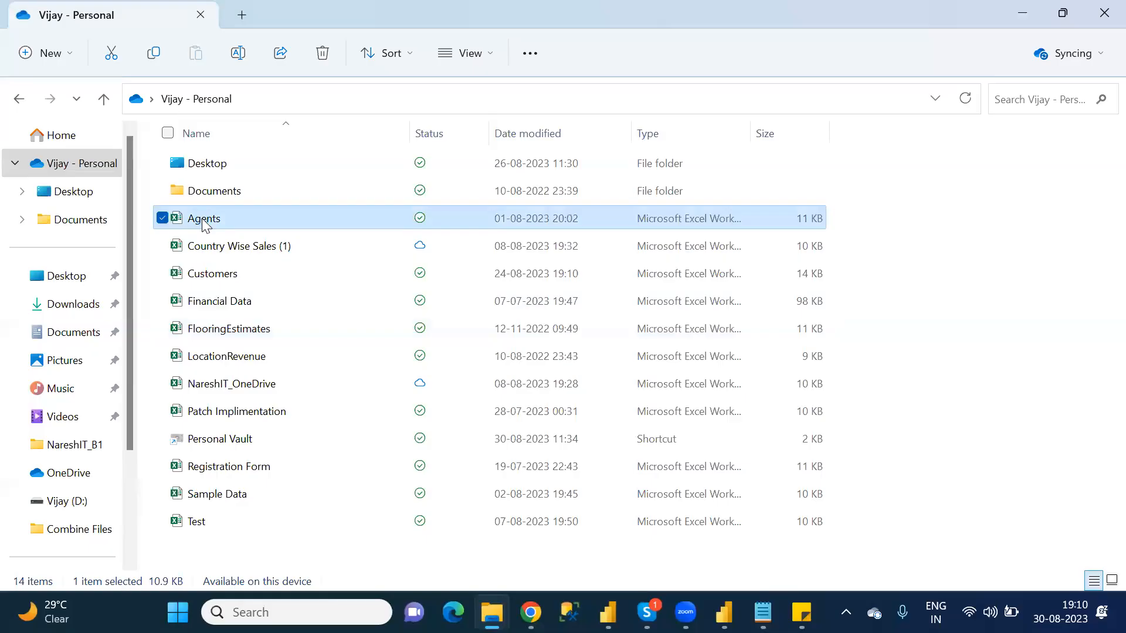
double_click(201, 219)
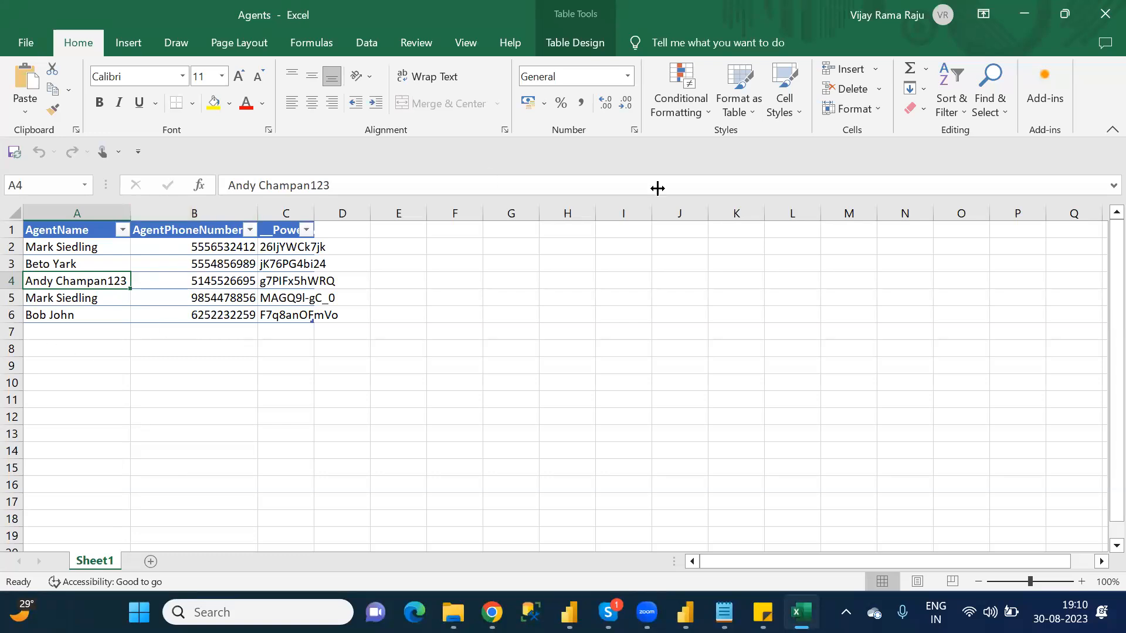
left_click(1101, 26)
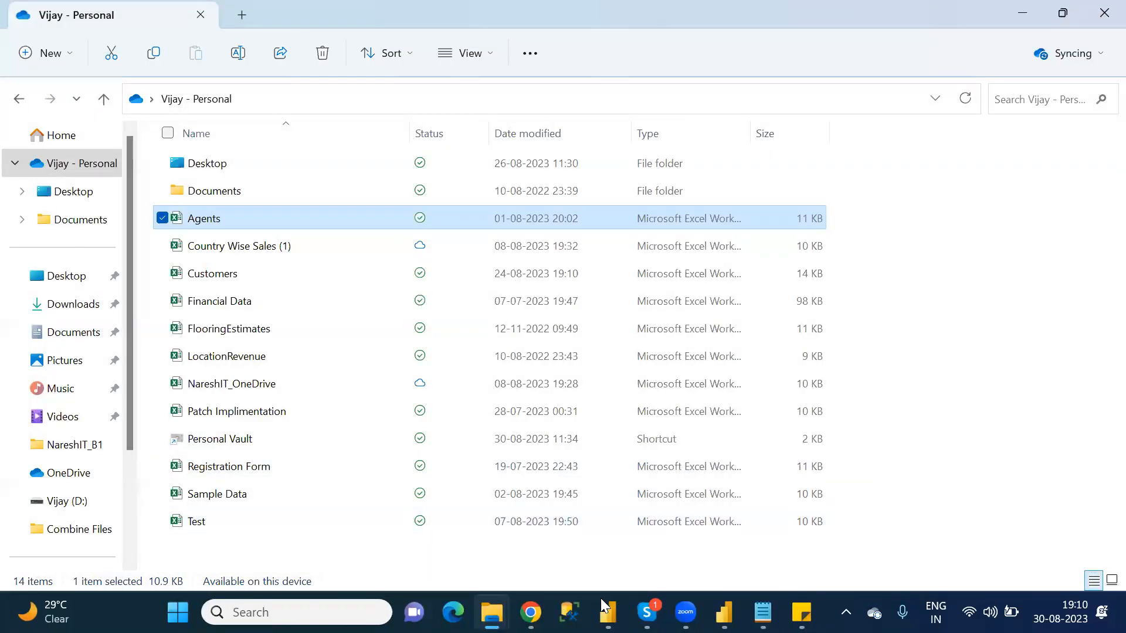
Step: Switch to Power Apps and connect Gallery2 to Table1 of Agents.xlsx through the existing OneDrive connection
mouse_move(529, 612)
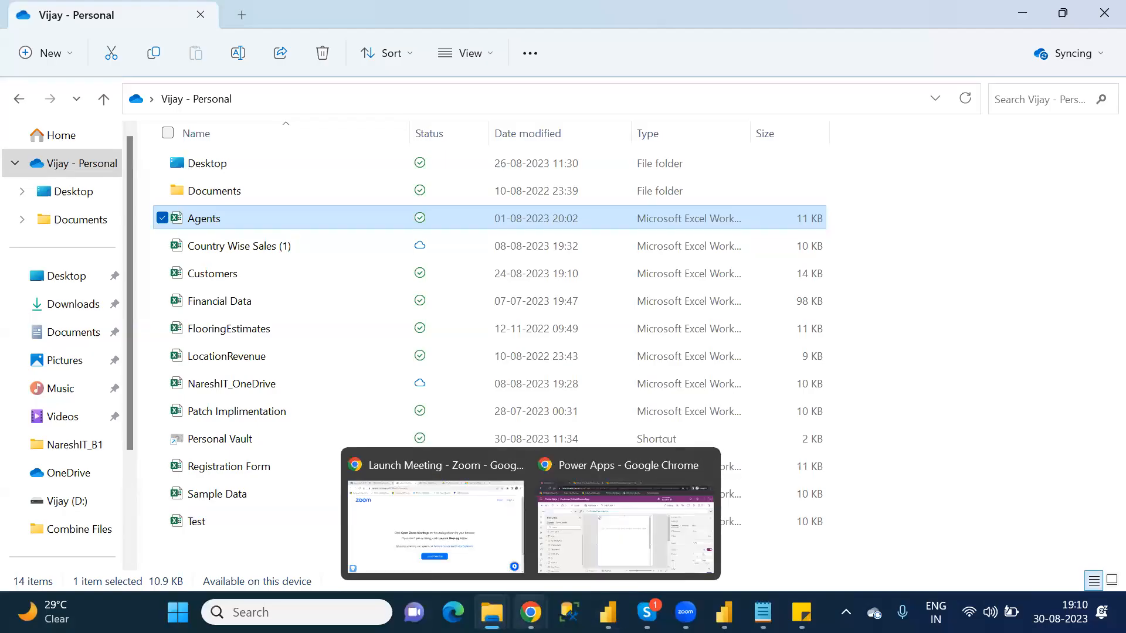
left_click(595, 551)
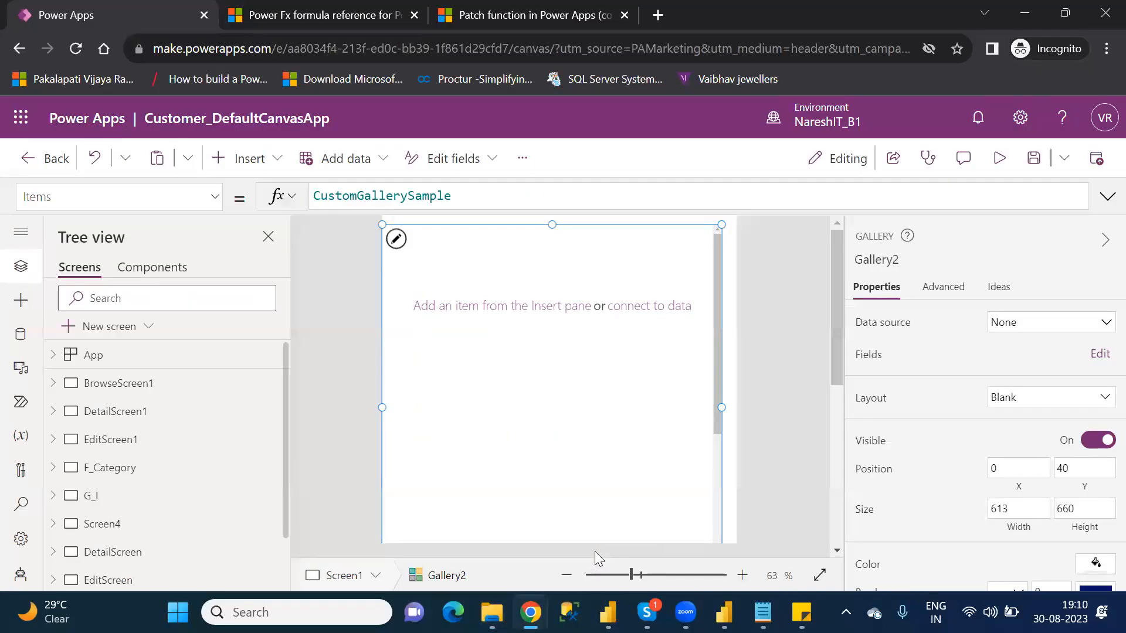
left_click(1027, 329)
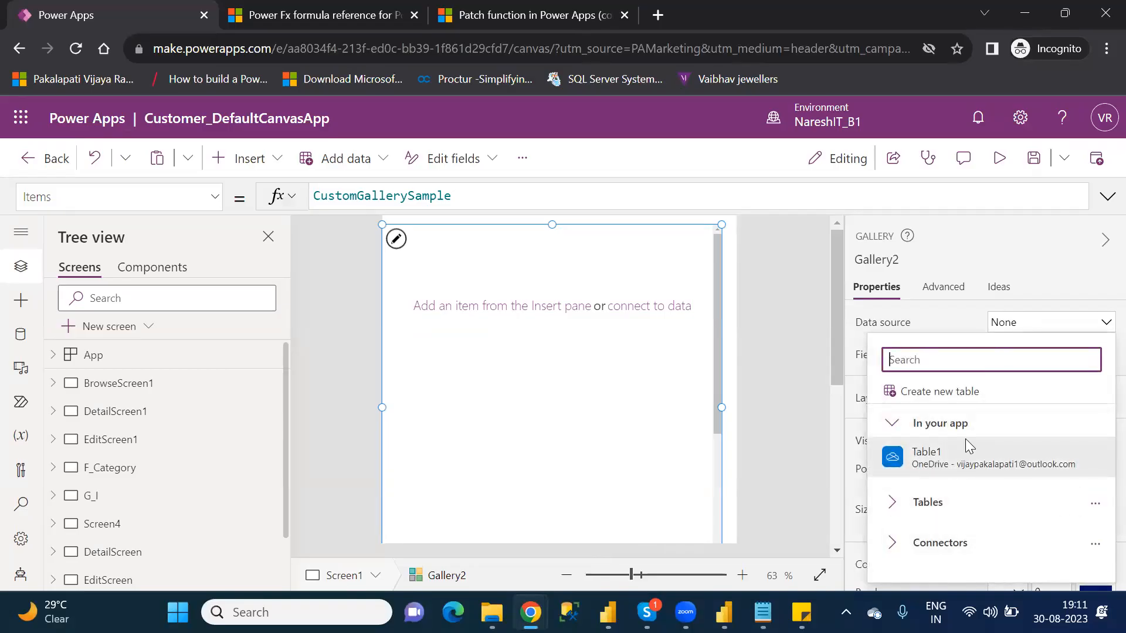
mouse_move(969, 463)
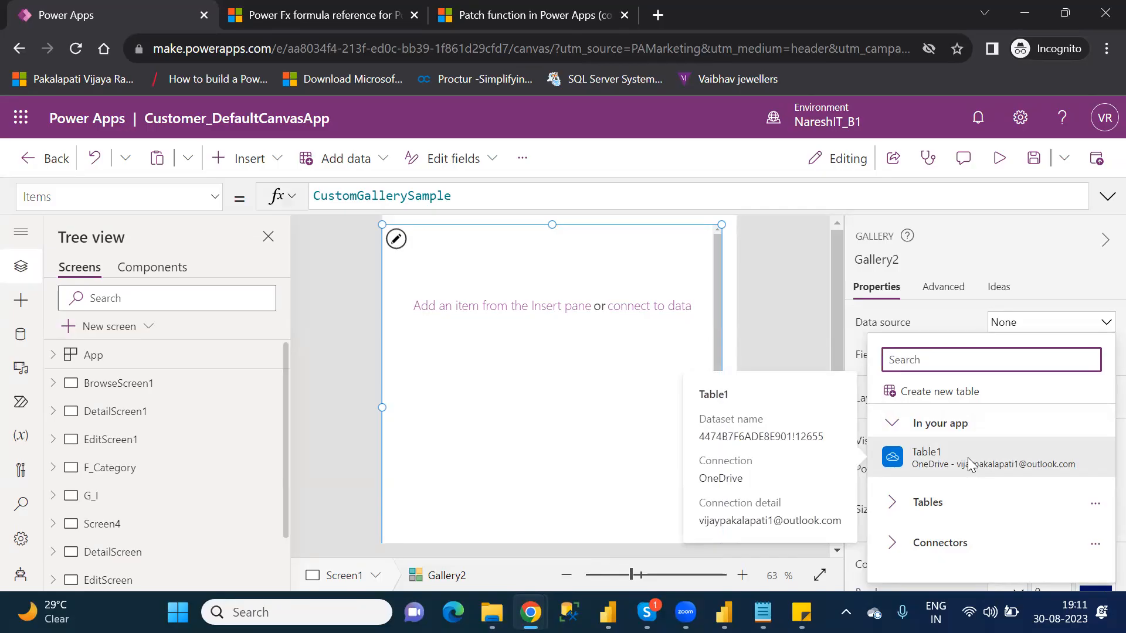
left_click(896, 549)
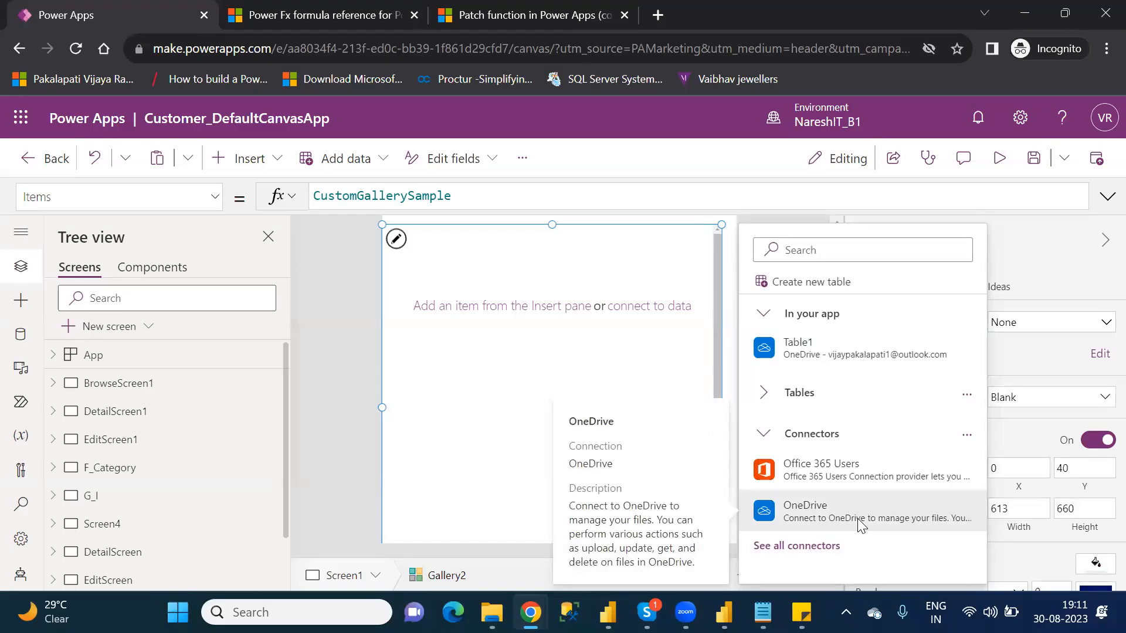
left_click(860, 522)
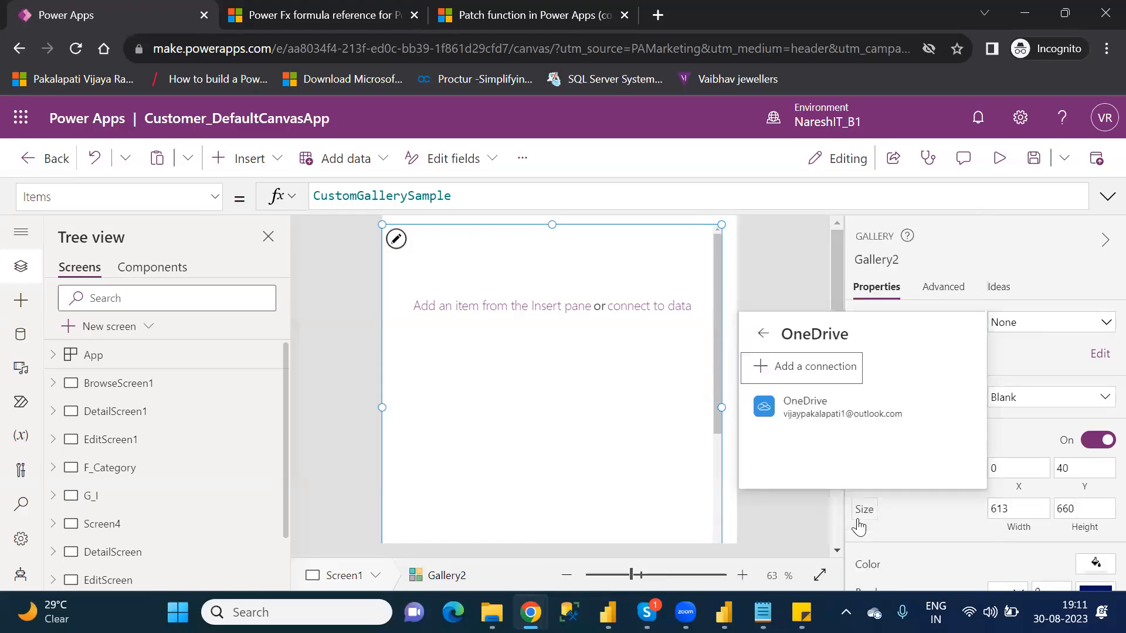
left_click(810, 415)
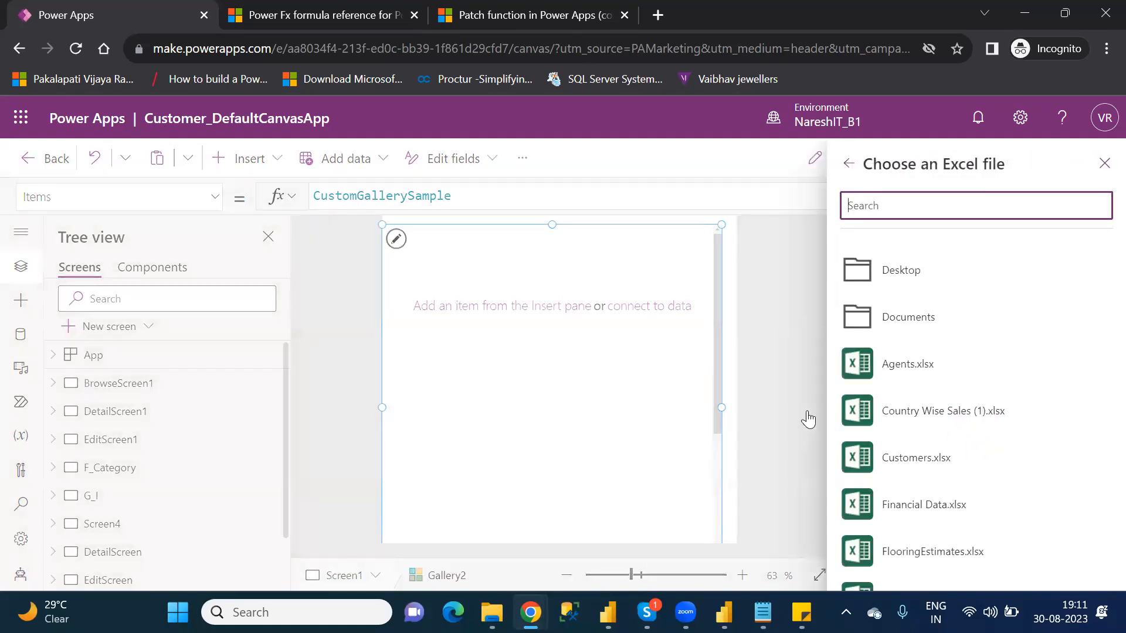
left_click(930, 360)
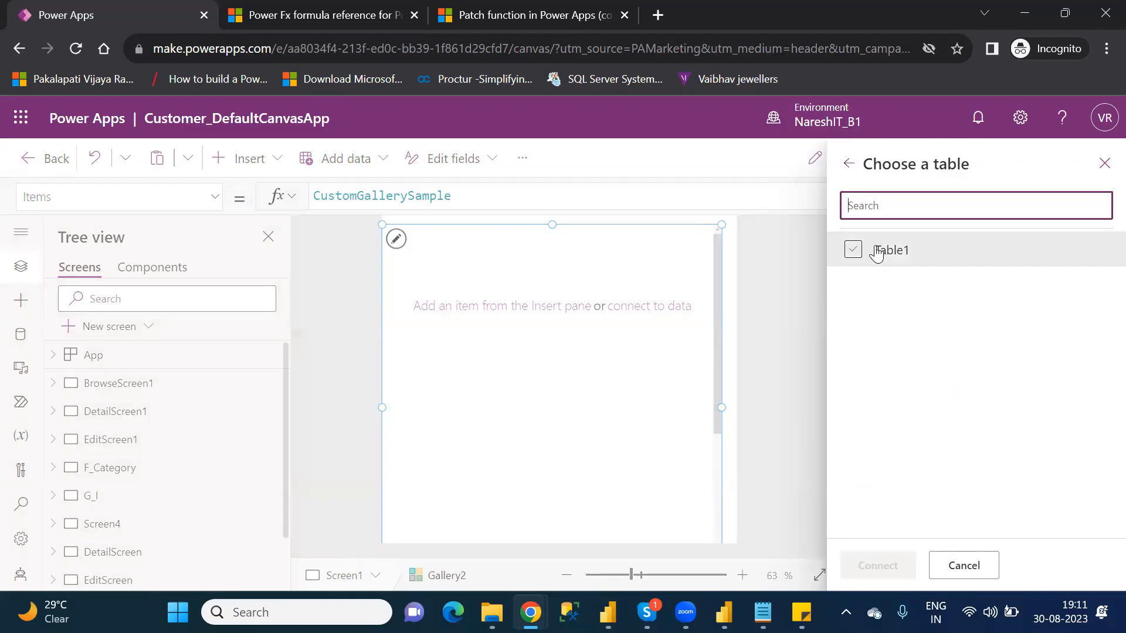
left_click(857, 252)
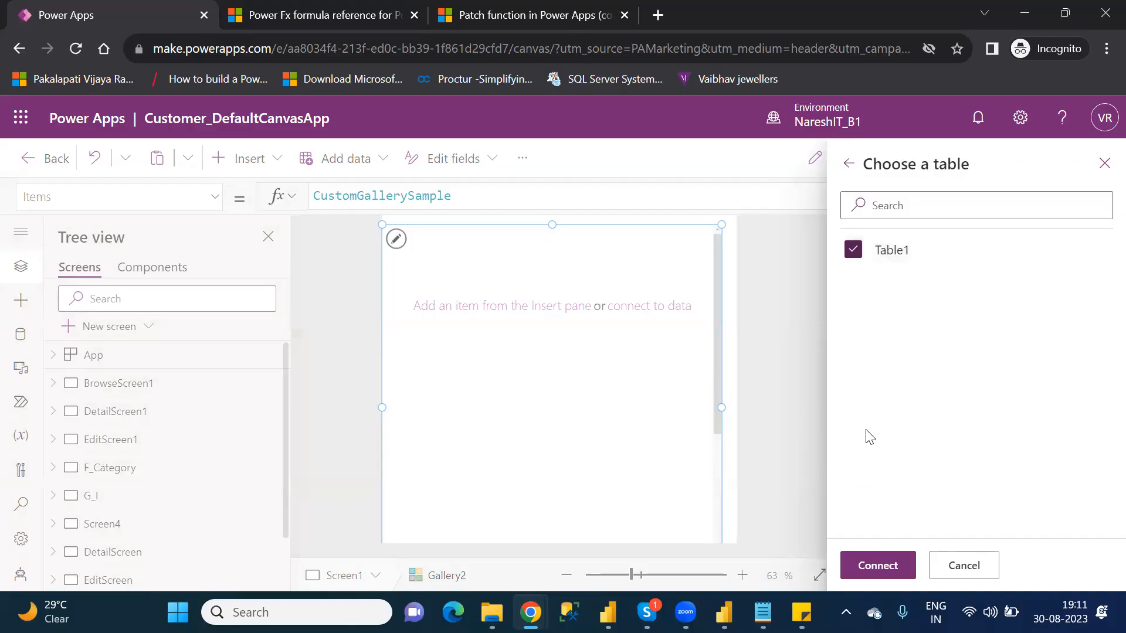
left_click(878, 567)
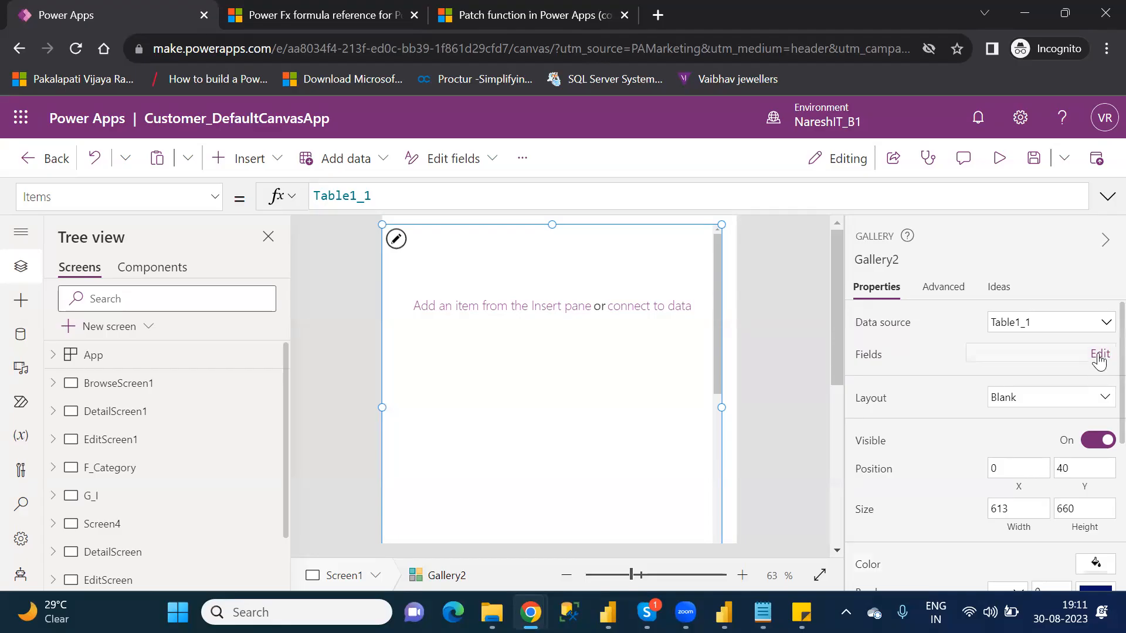
Step: Check the field settings of Gallery2, close them and select the gallery's template on Screen1
left_click(1099, 355)
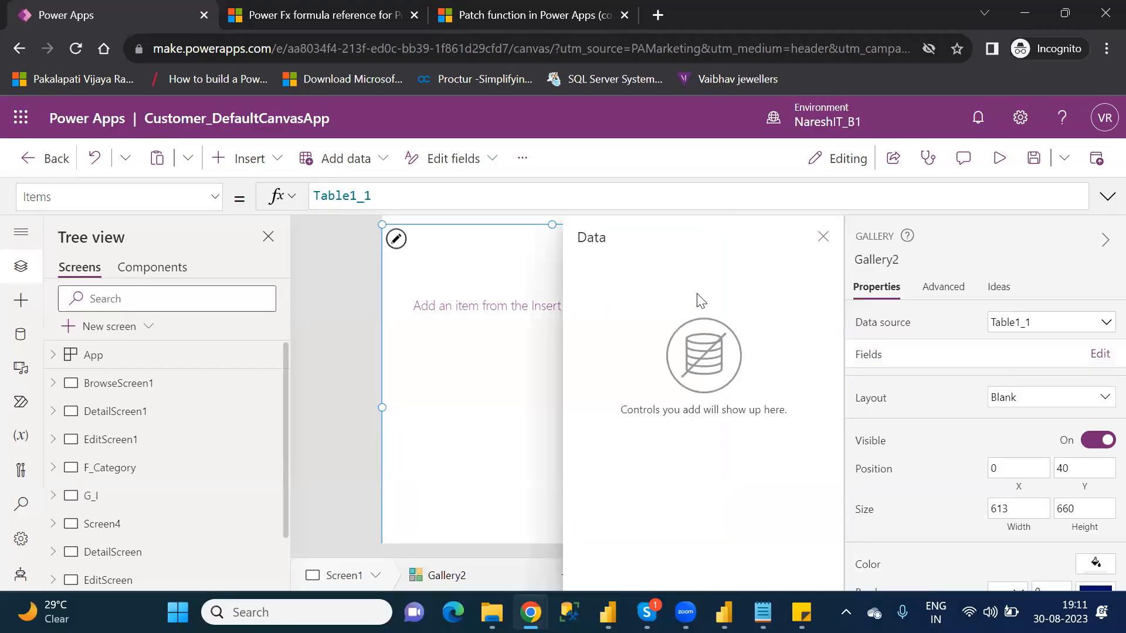
left_click(822, 236)
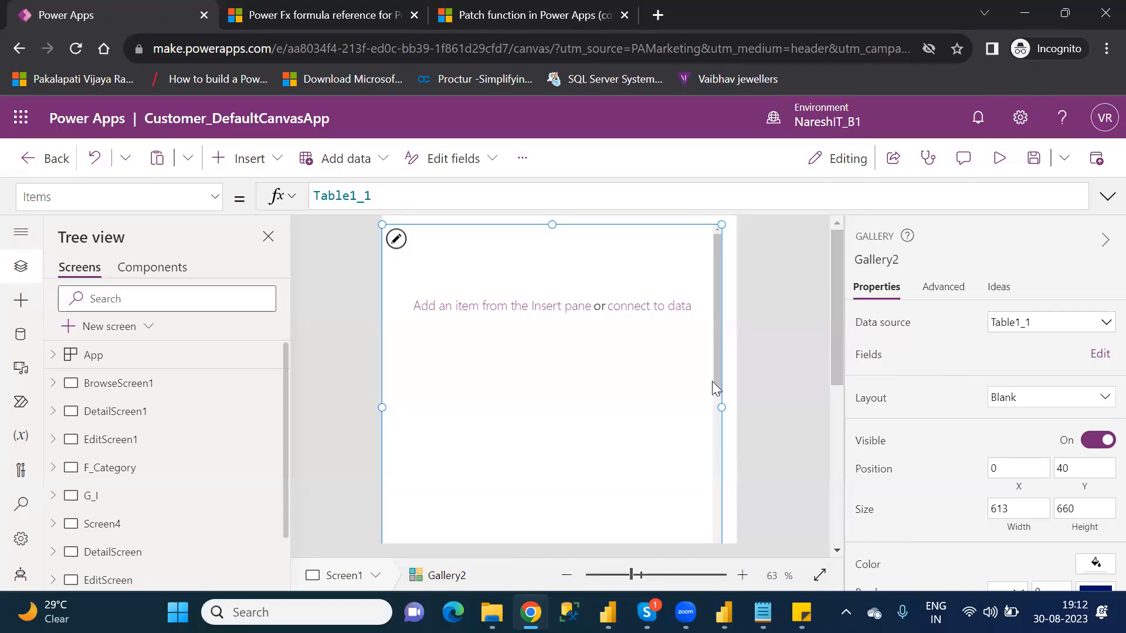
left_click(1092, 355)
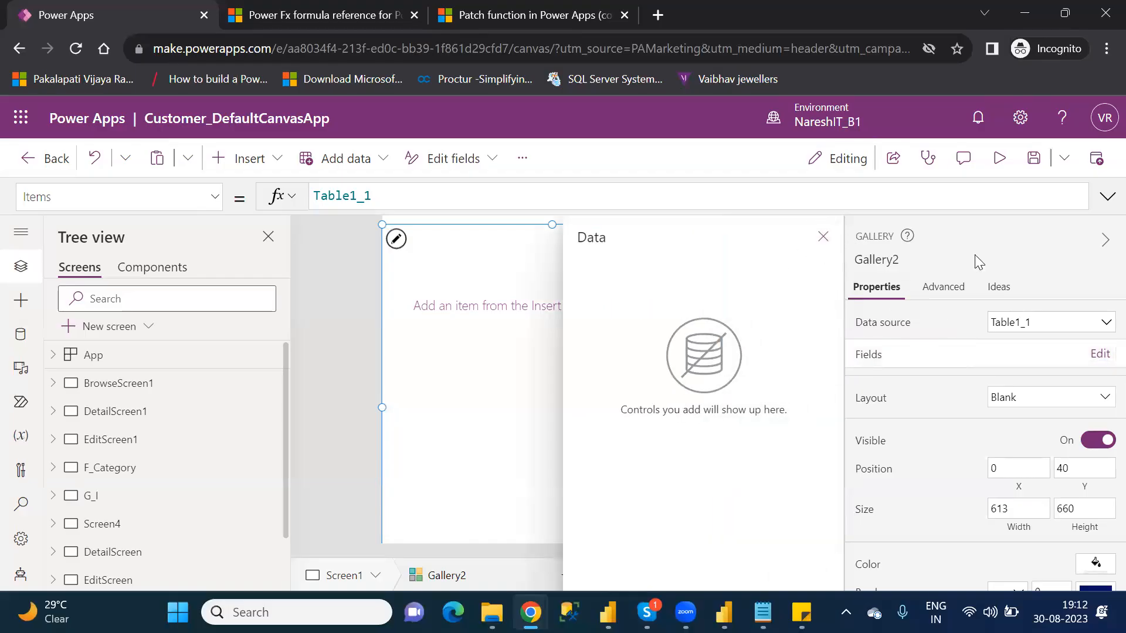
left_click(339, 389)
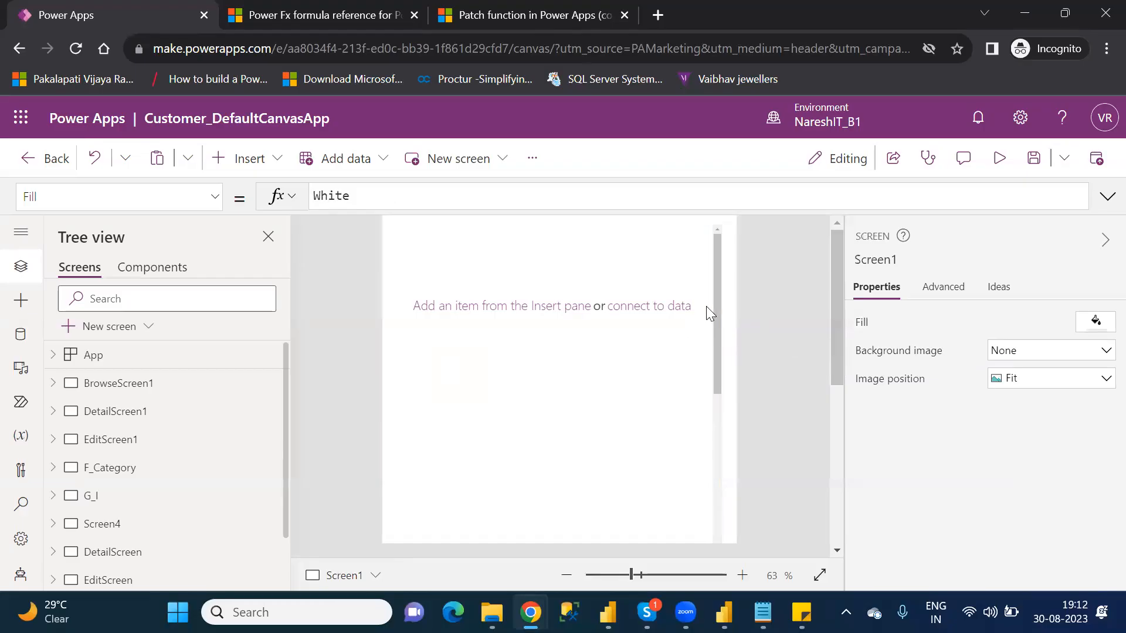
left_click(702, 253)
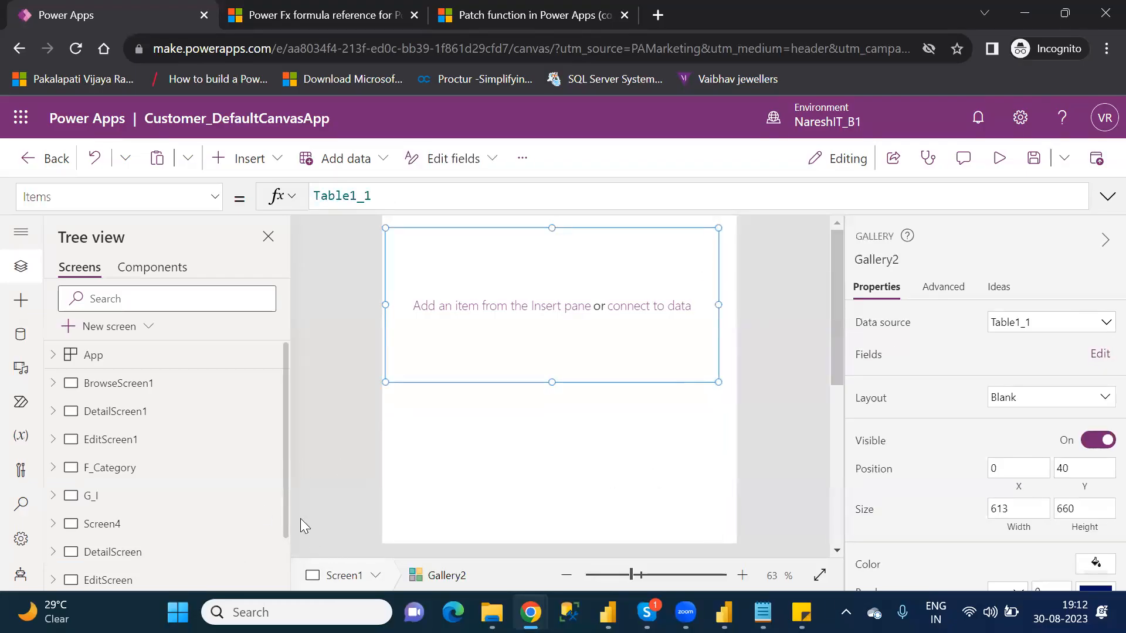
Step: Locate Gallery2 under Screen1 in the app's screen tree, select it and recheck its fields
left_click_drag(286, 521, 287, 631)
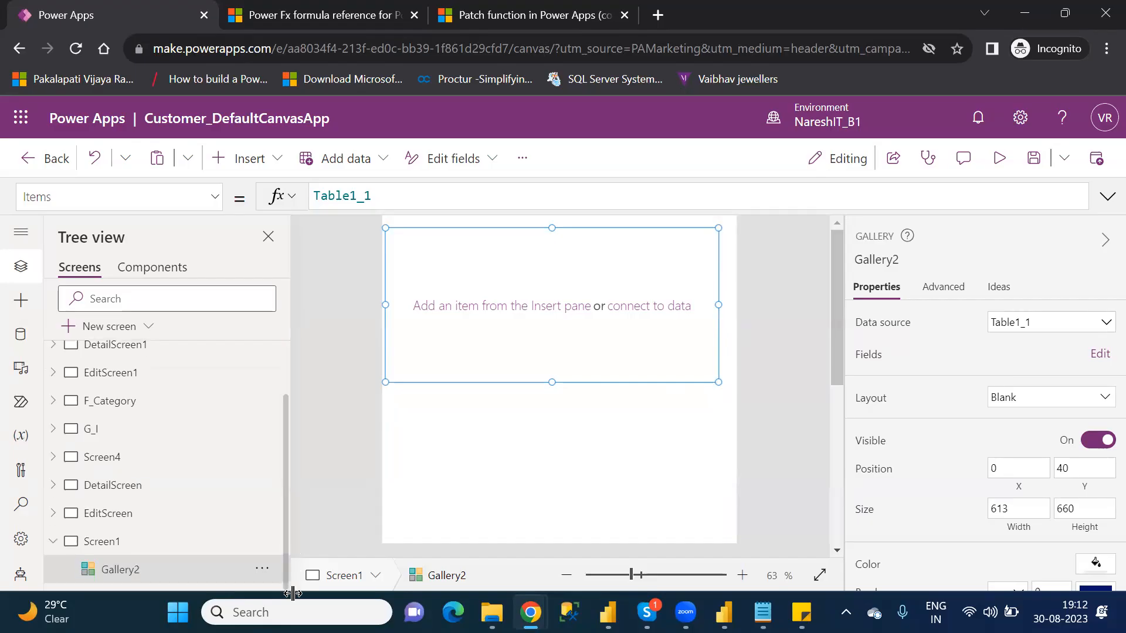
scroll(137, 556, "up", 1)
scroll(135, 559, "down", 1)
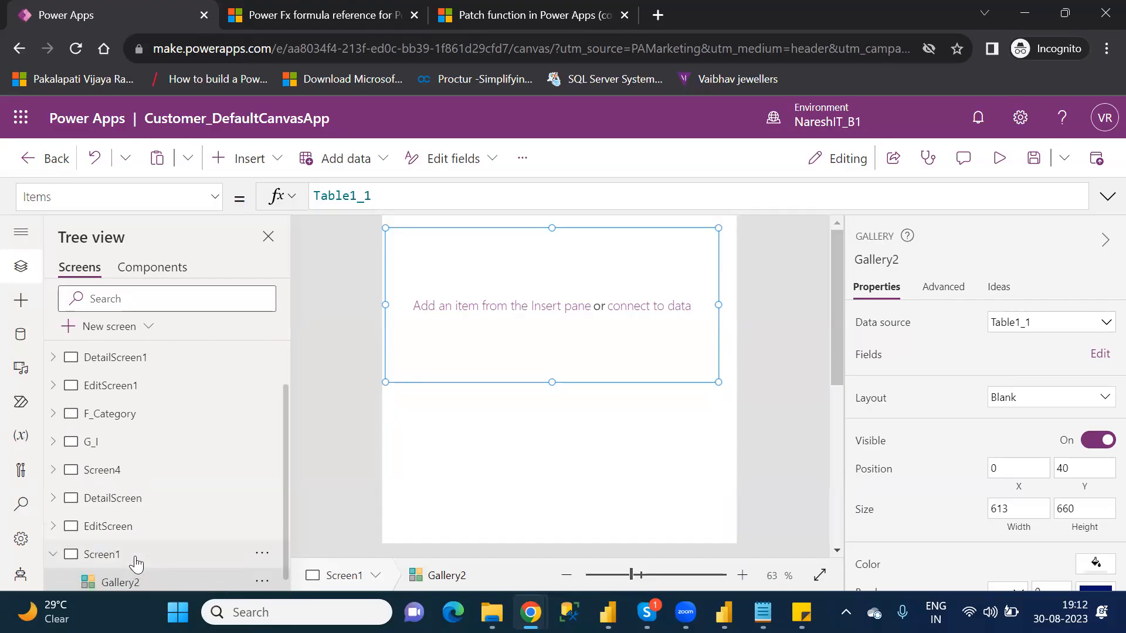
left_click(135, 557)
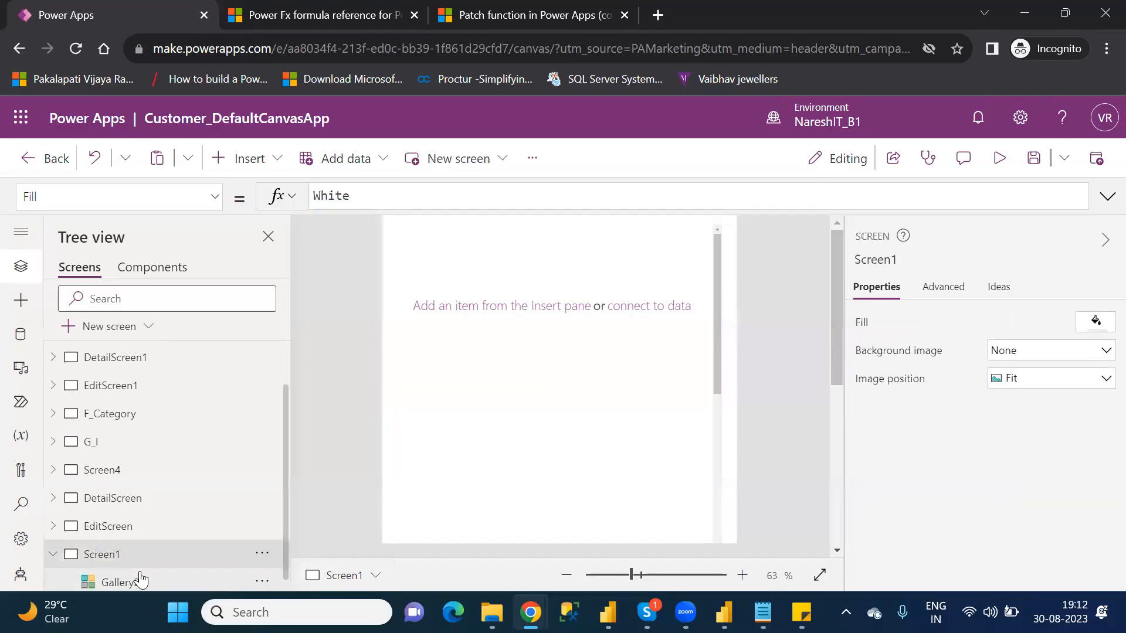
left_click(141, 580)
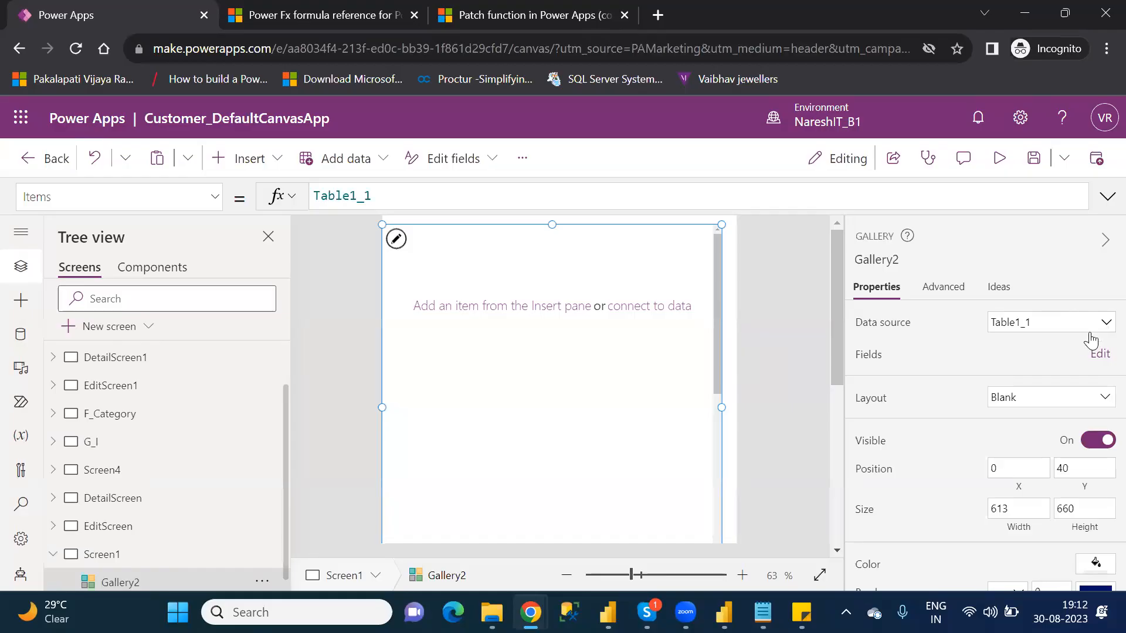
left_click(1095, 354)
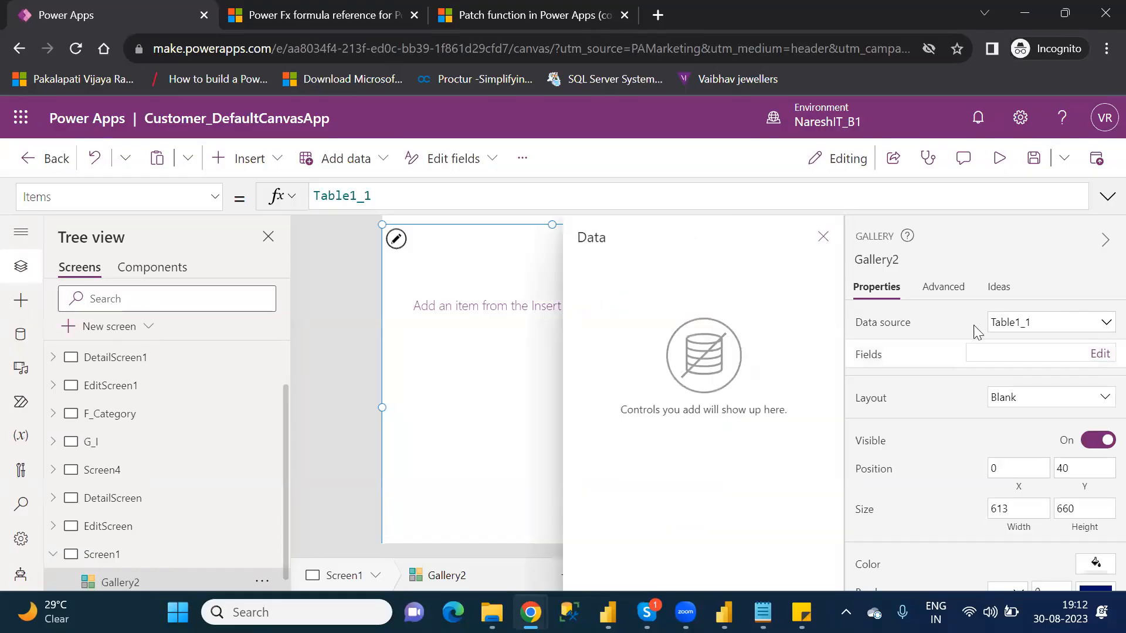
left_click(824, 238)
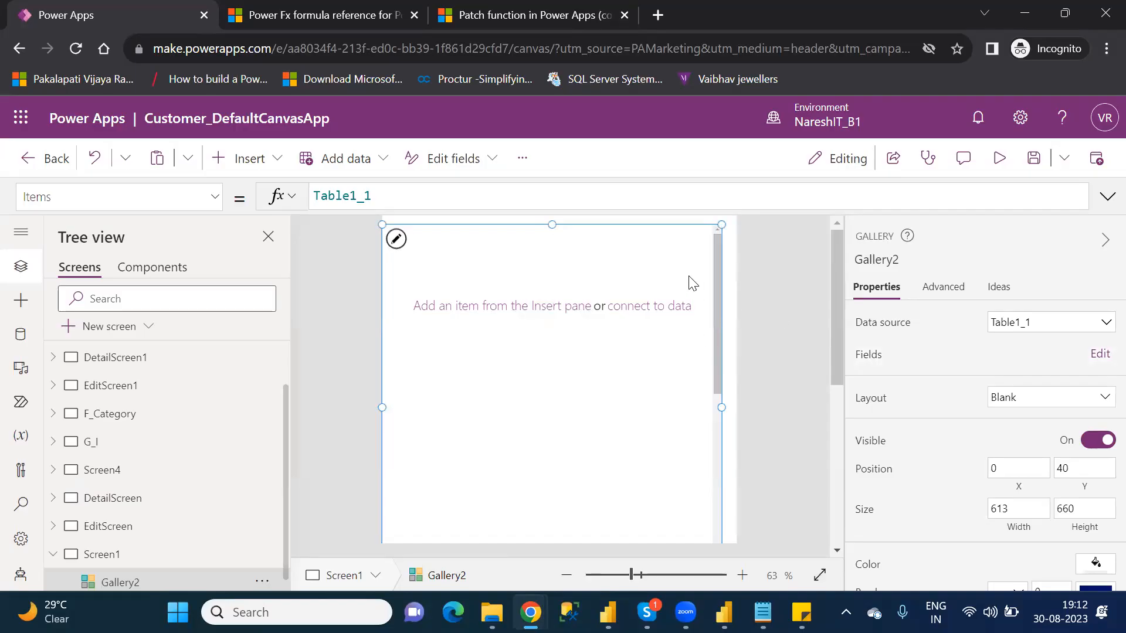
left_click(680, 229)
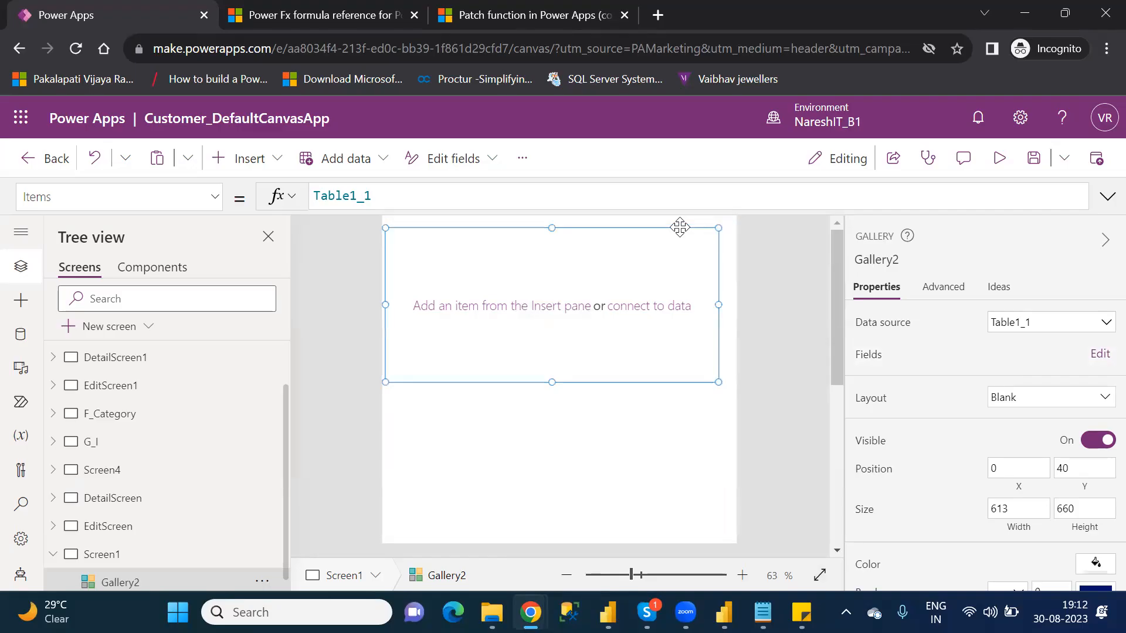
left_click(720, 424)
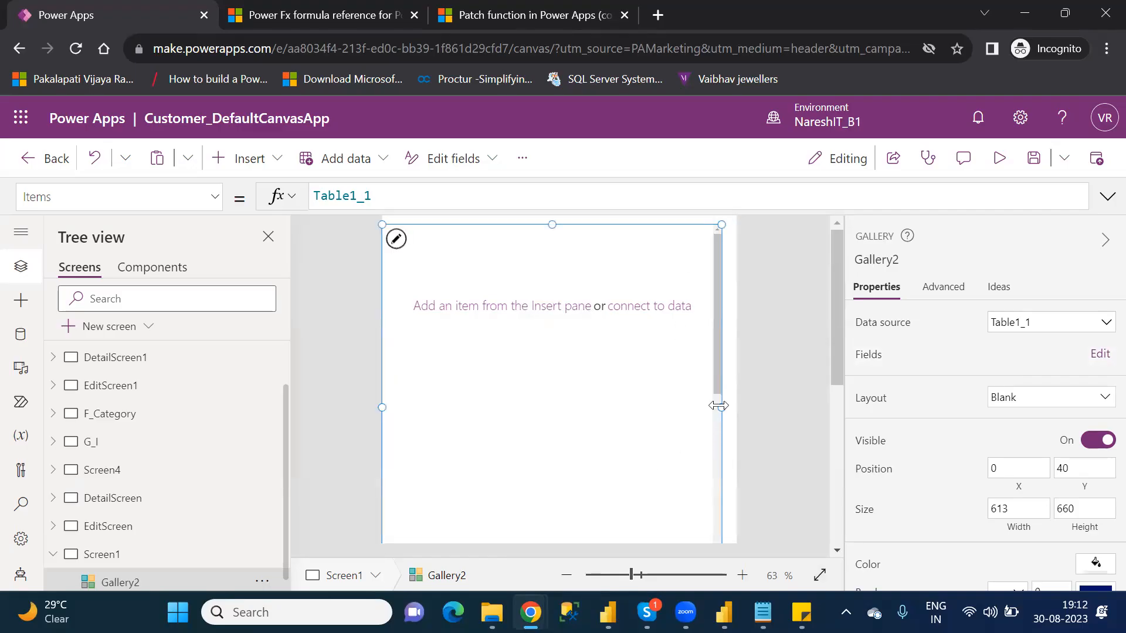
left_click_drag(717, 388, 718, 338)
Step: Reopen the Agents workbook from the personal OneDrive folder, review its columns, close it and return to Power Apps
mouse_move(492, 613)
left_click(390, 525)
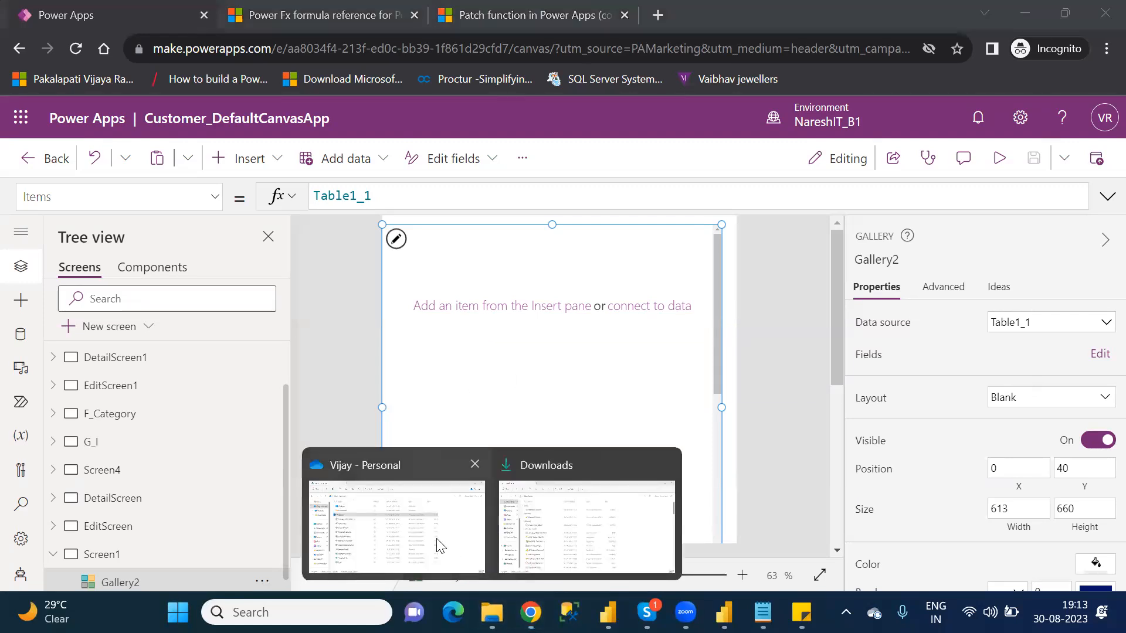
left_click(437, 543)
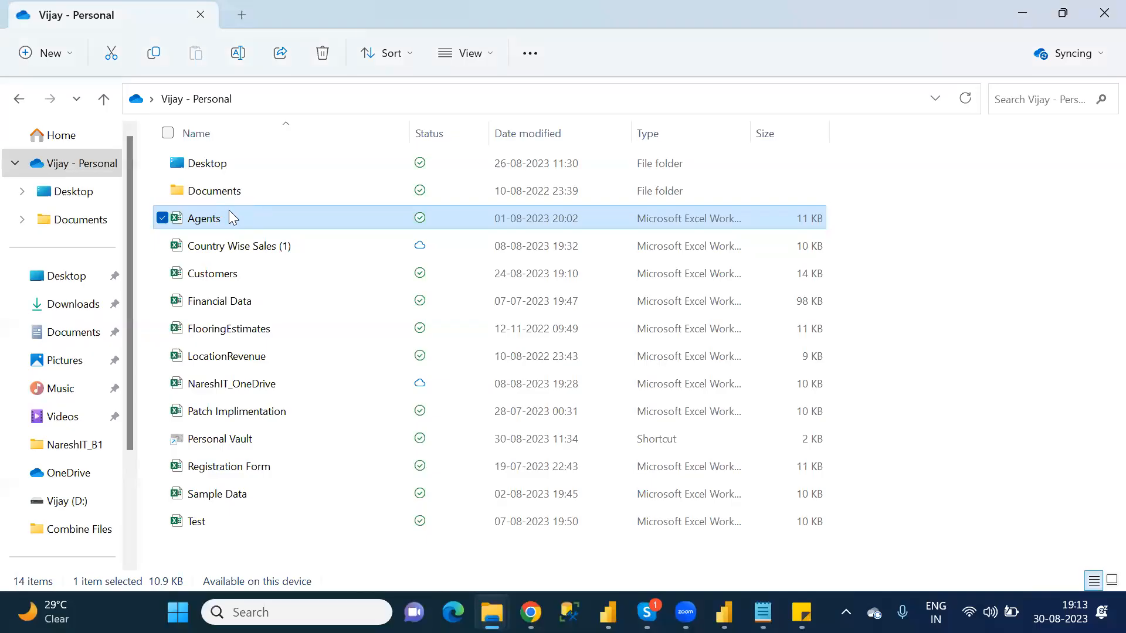
double_click(230, 212)
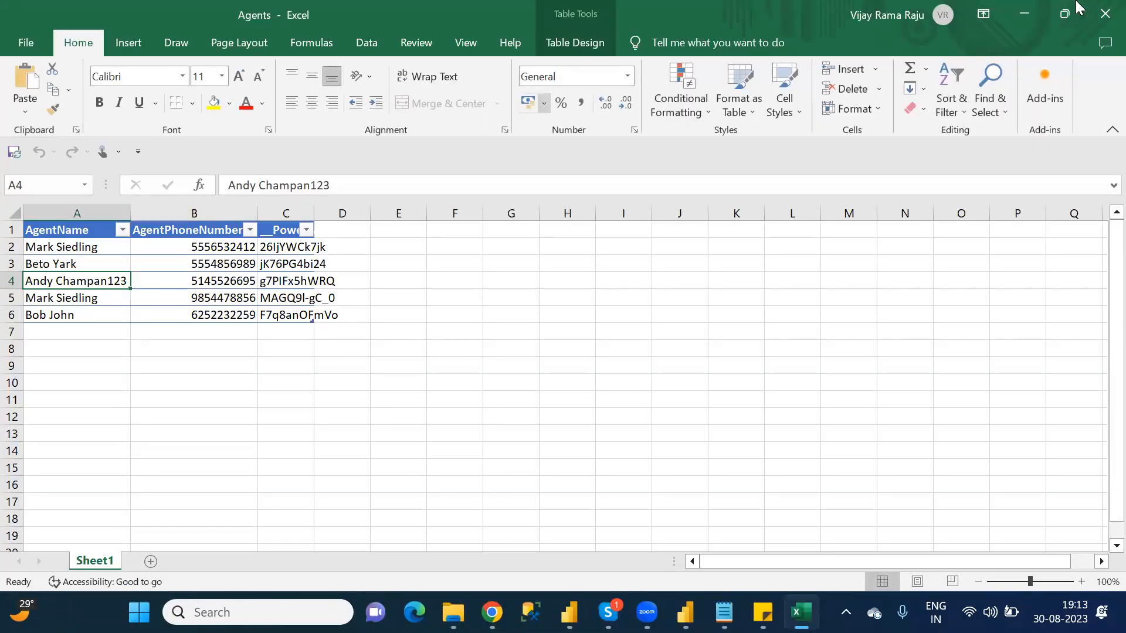
left_click(1104, 14)
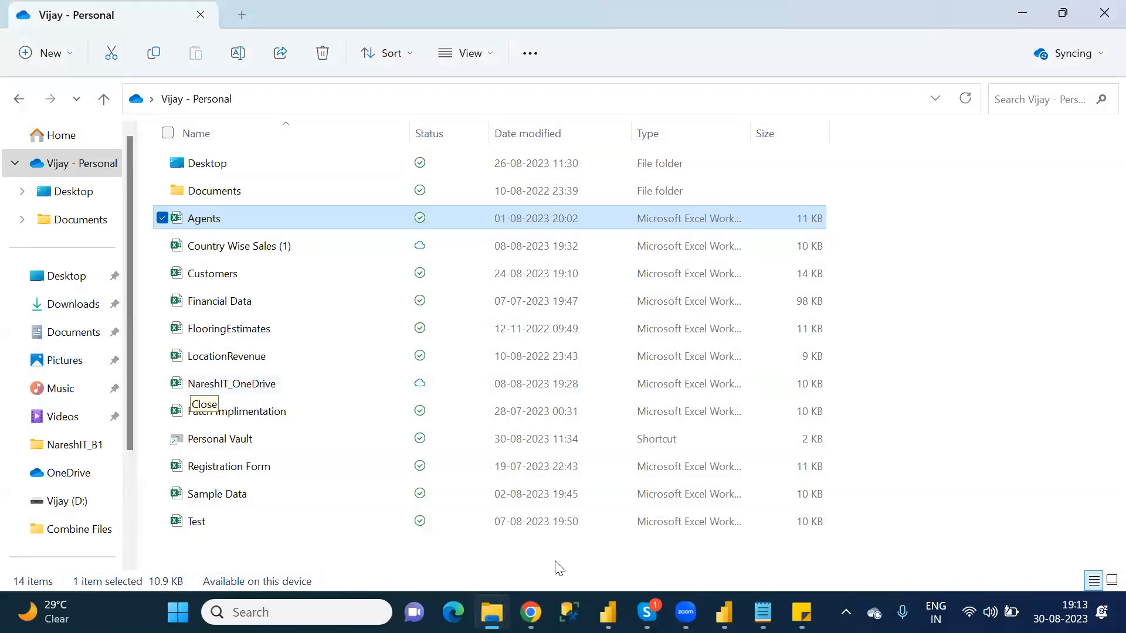
mouse_move(492, 612)
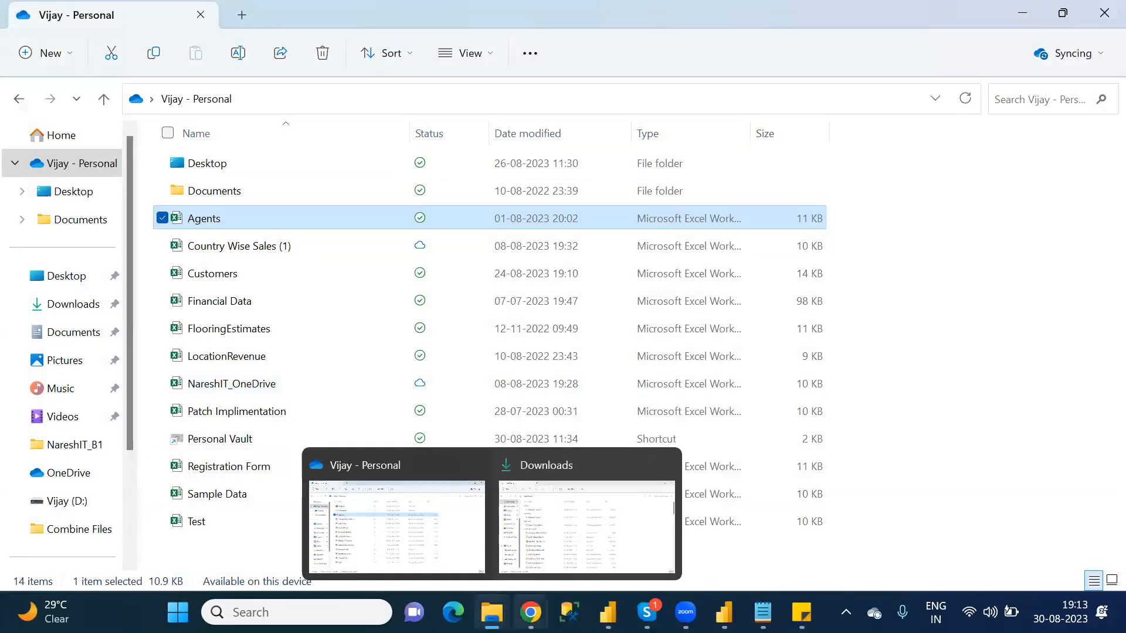
mouse_move(531, 612)
left_click(573, 549)
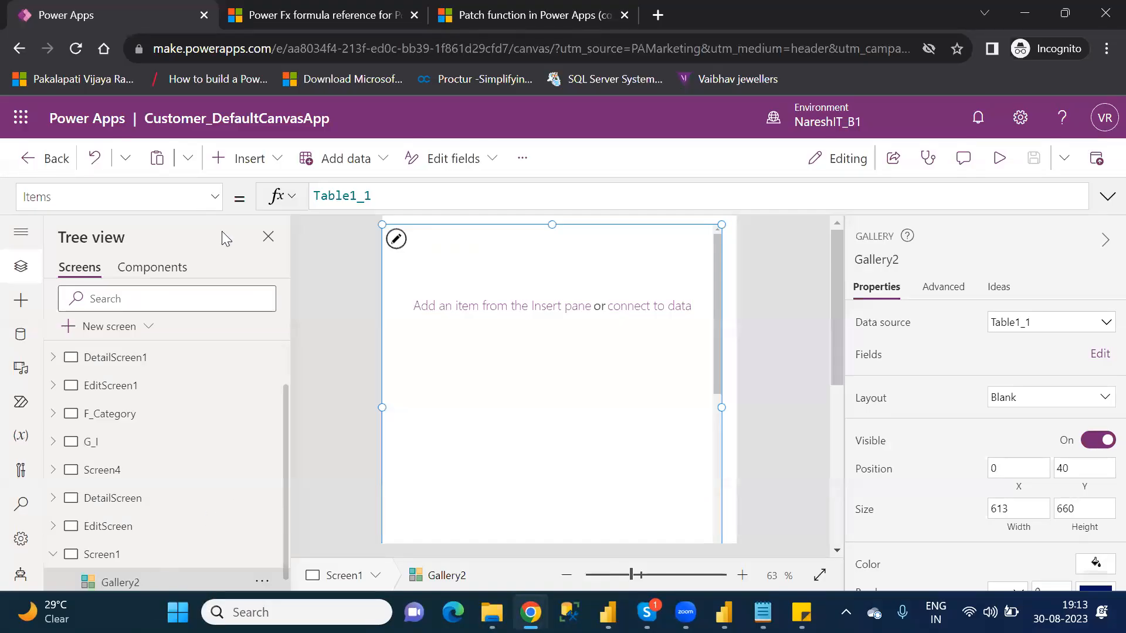
left_click(253, 165)
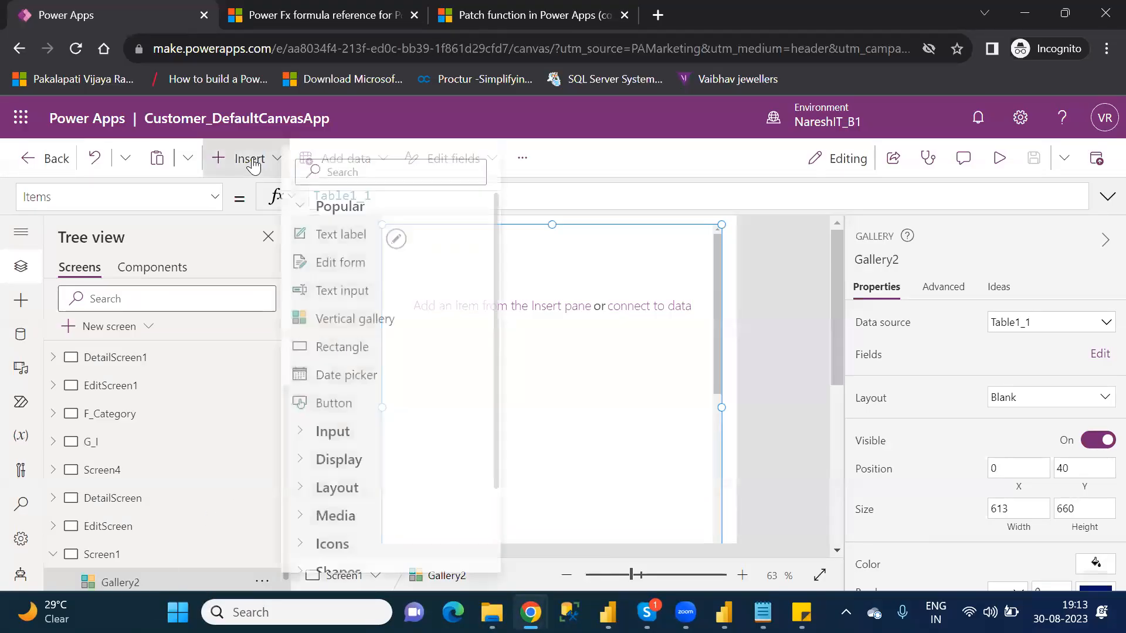
left_click(365, 291)
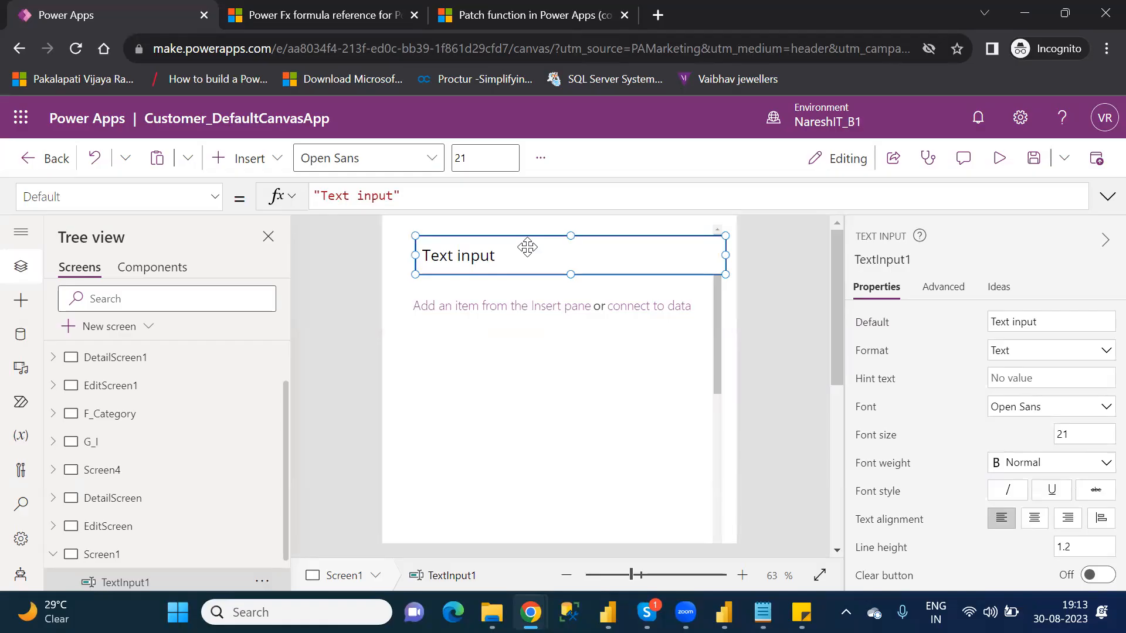
key("Delete")
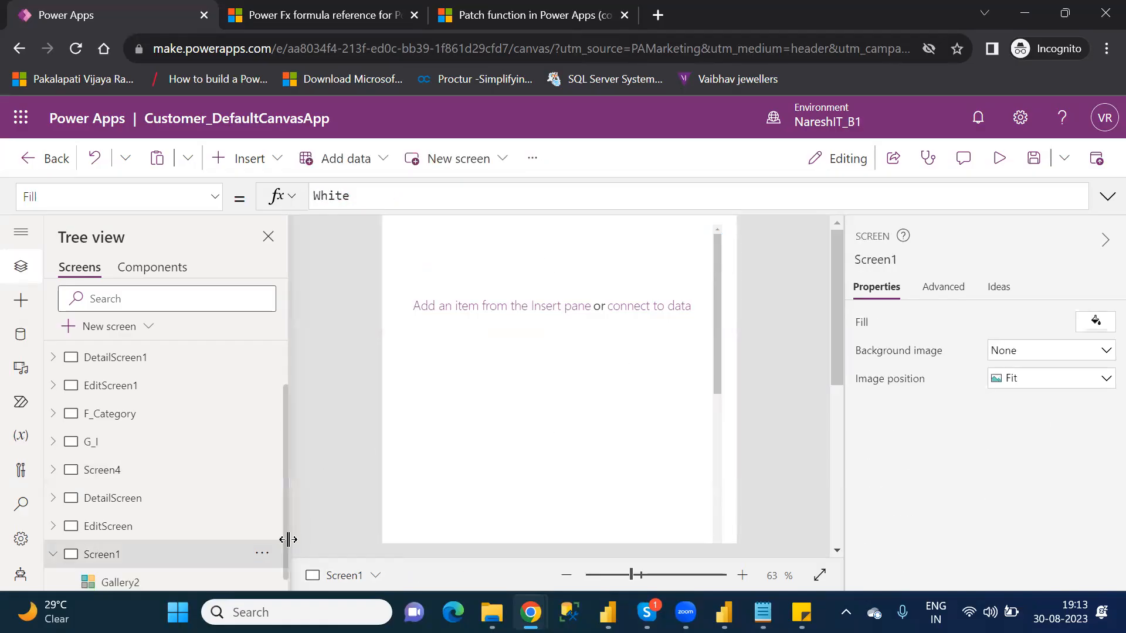
scroll(289, 548, "down", 1)
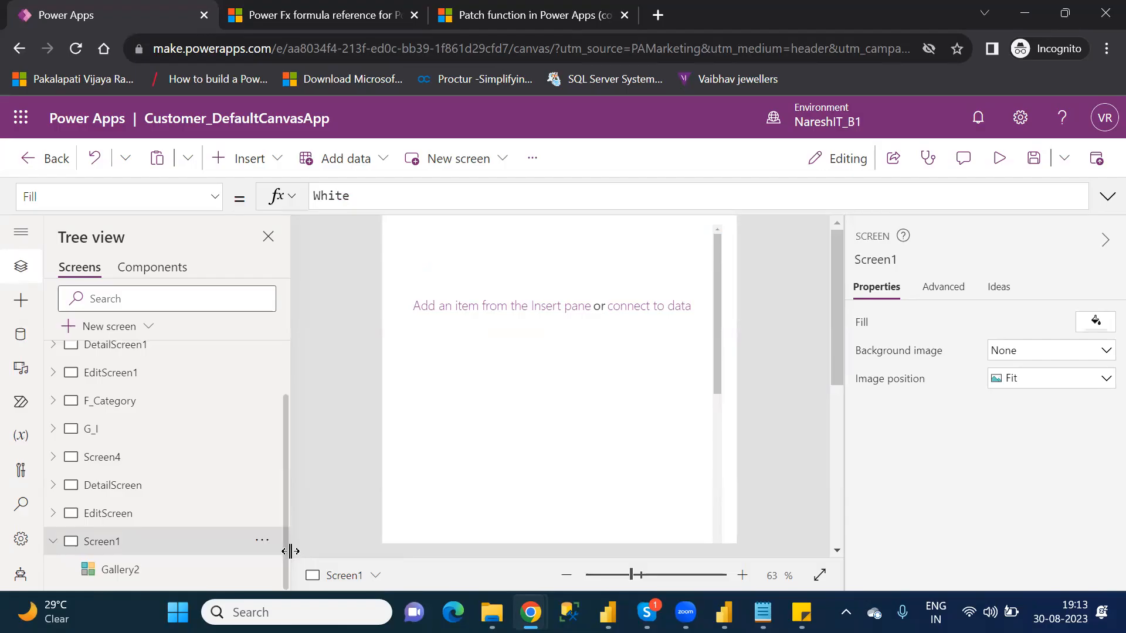
left_click(122, 574)
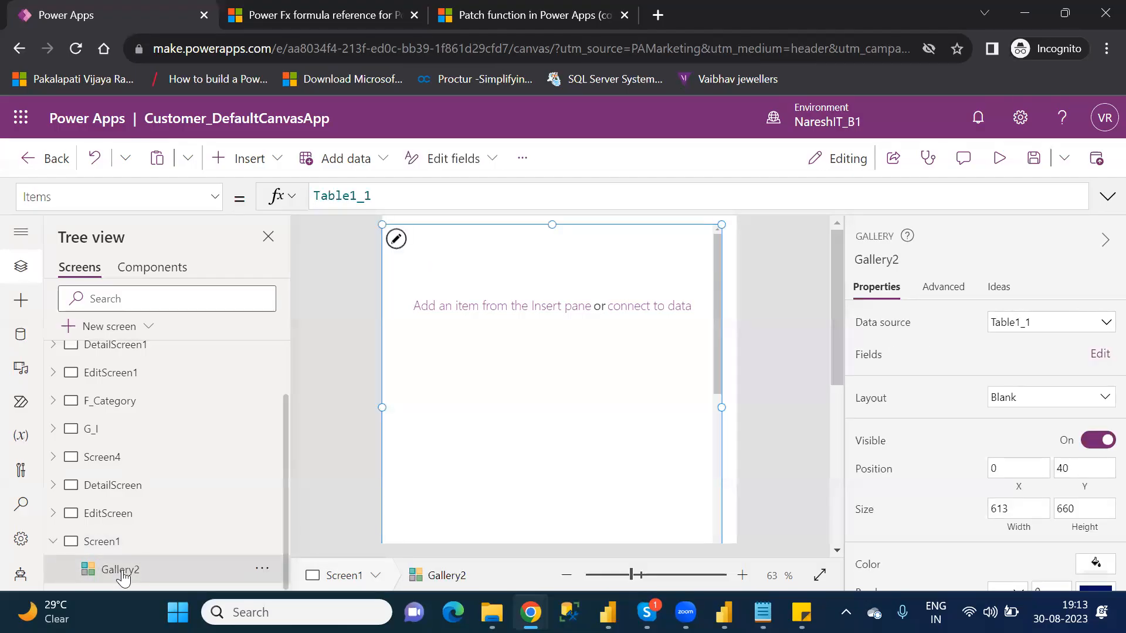
left_click(484, 271)
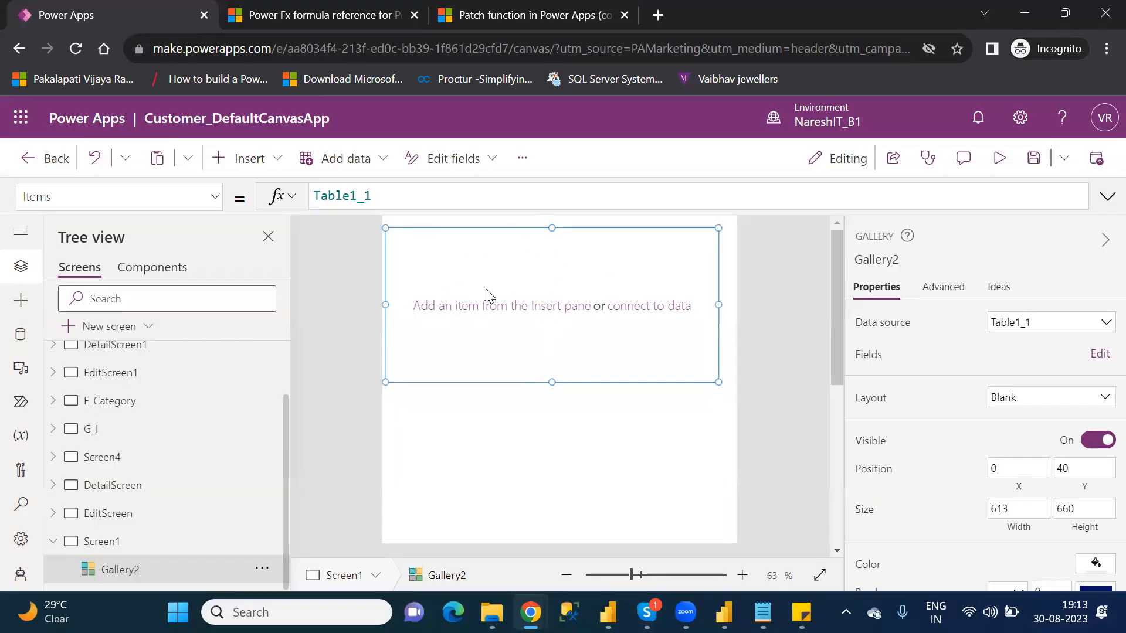
left_click(238, 162)
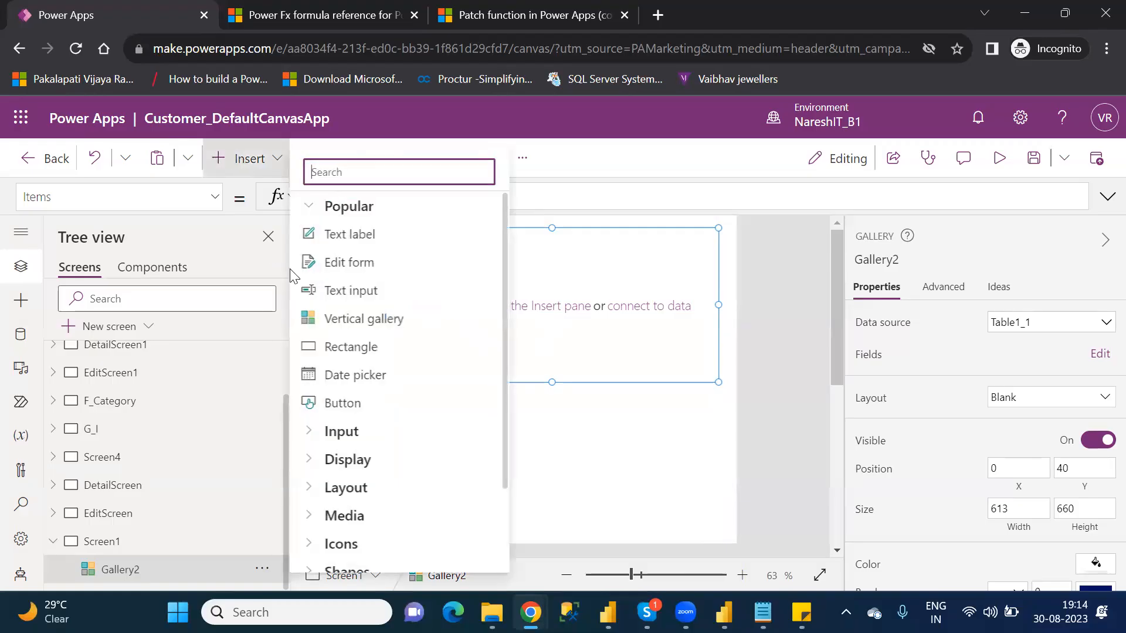
left_click(382, 292)
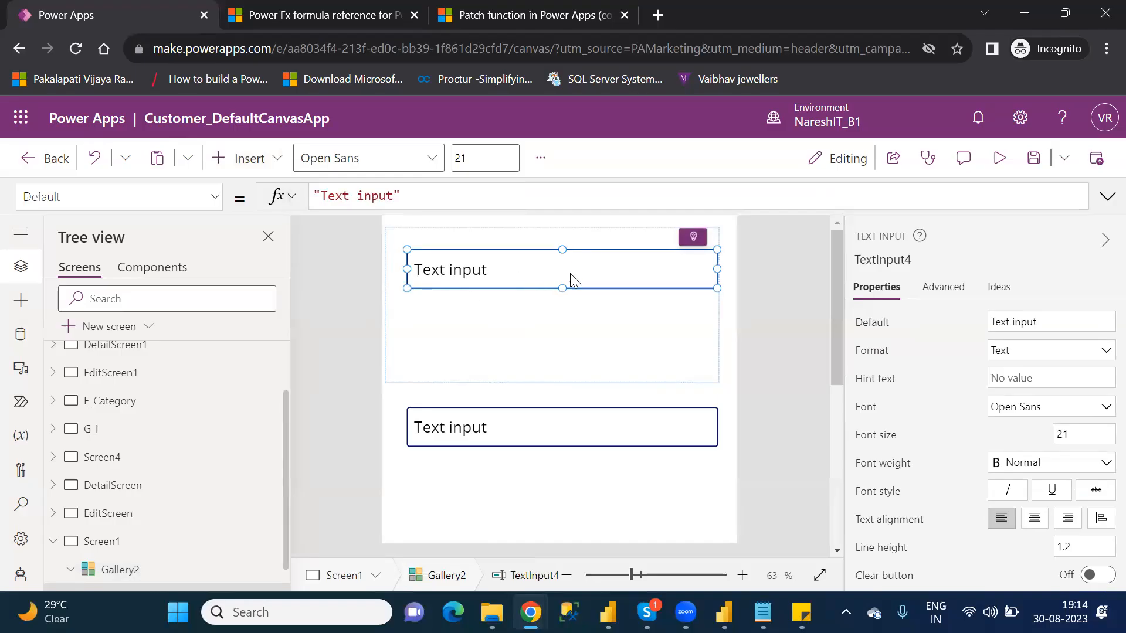
key("Delete")
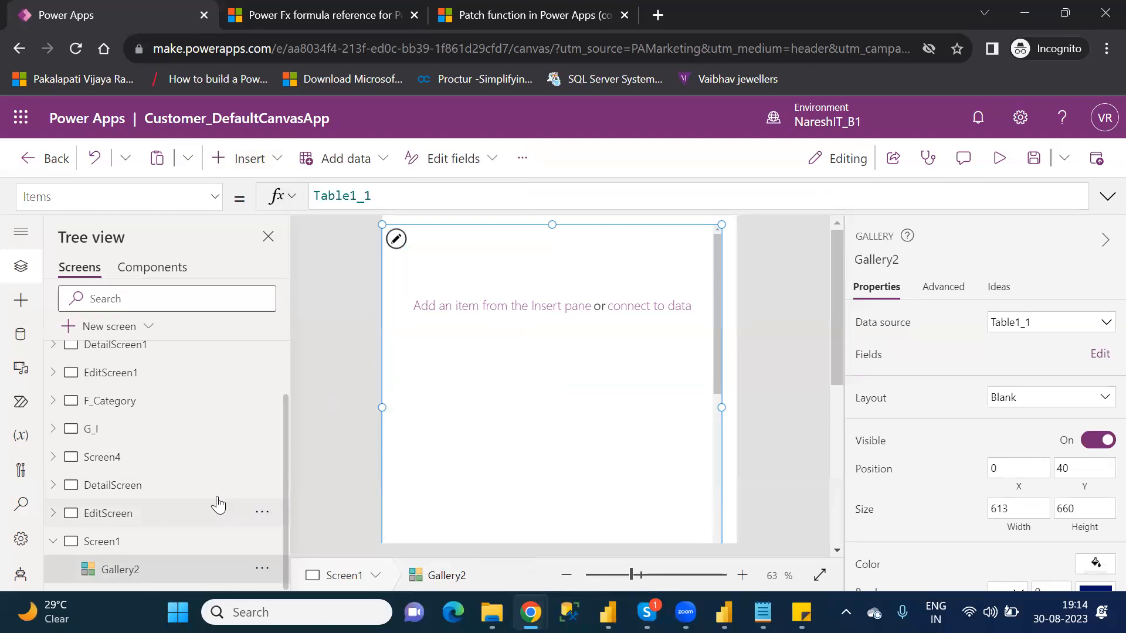
left_click(245, 160)
left_click(363, 292)
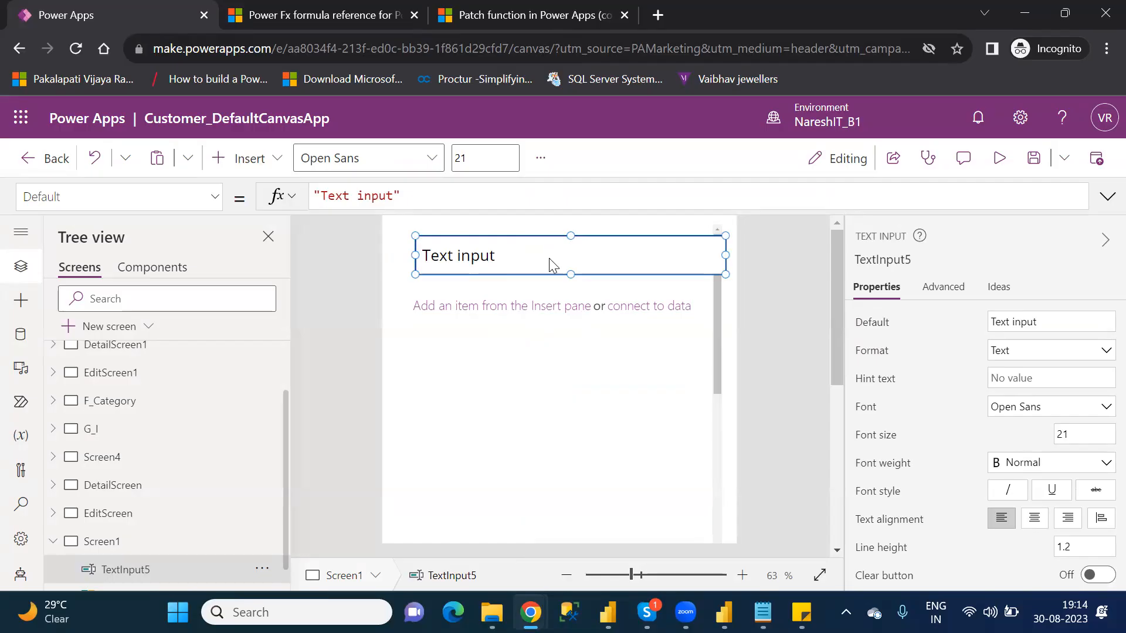
key("Delete")
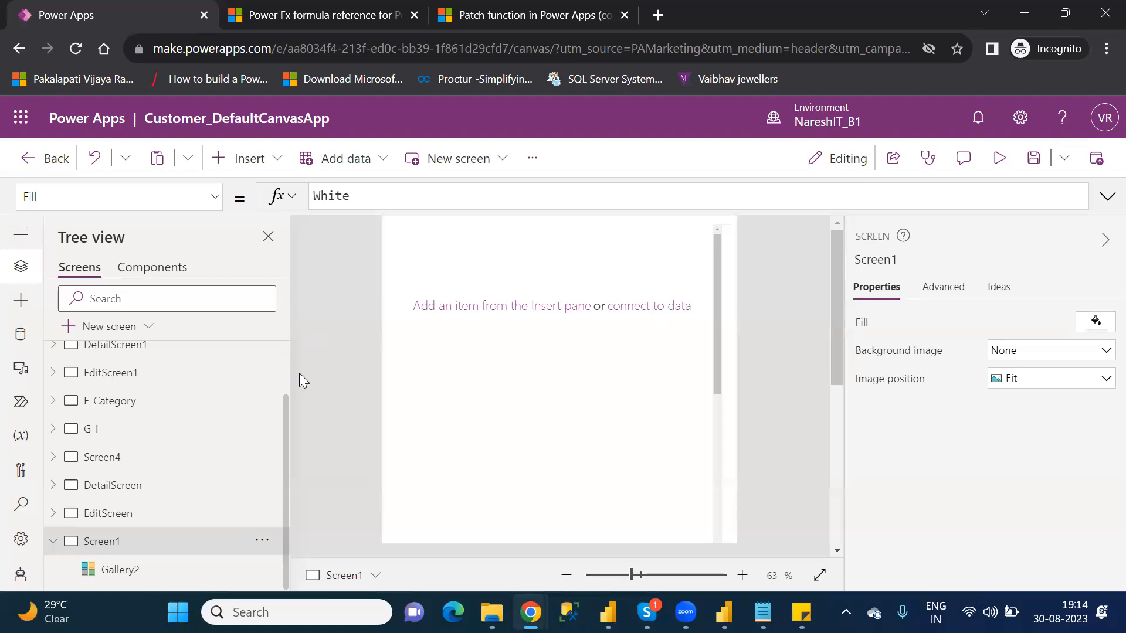
Step: Insert a text input inside Gallery2's template, place it in the template's upper-left corner and make it narrower
left_click(148, 580)
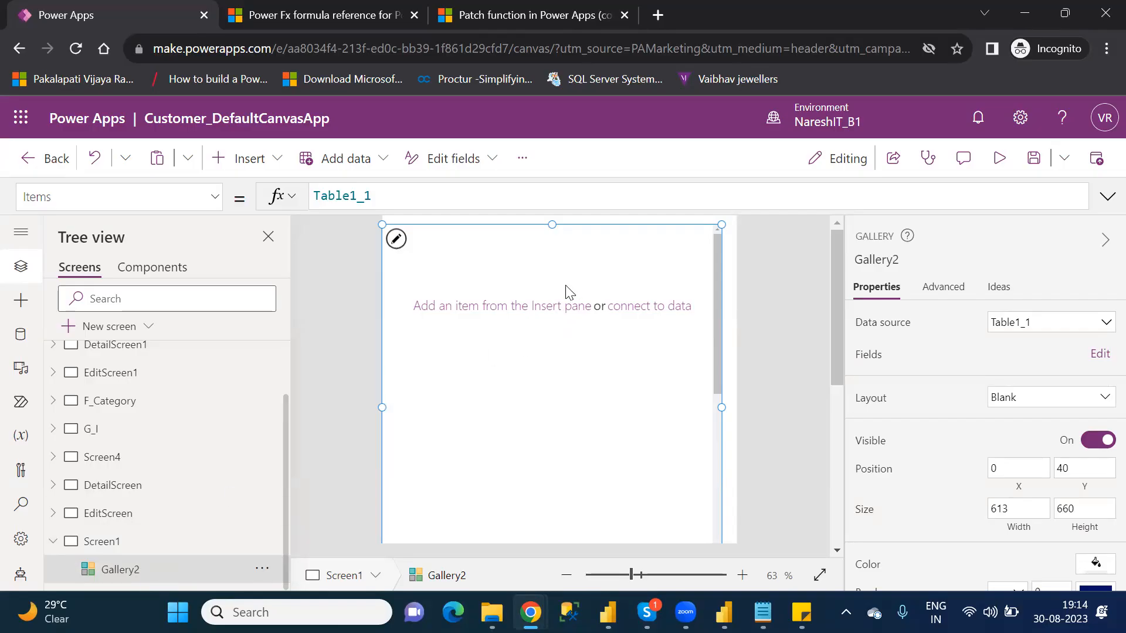
left_click(397, 240)
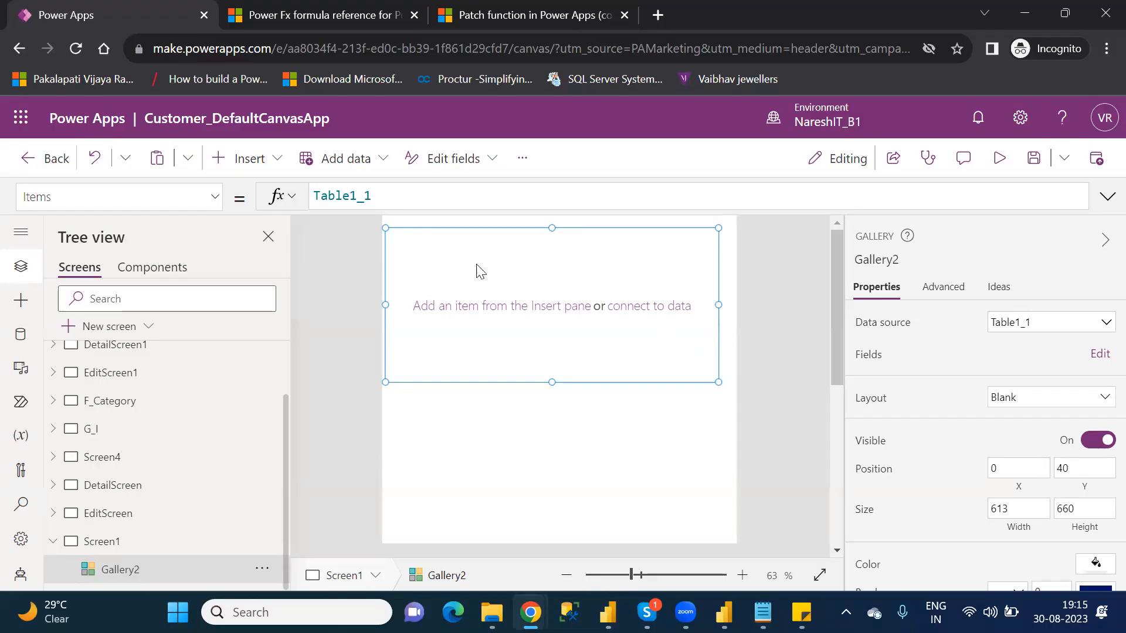
left_click(262, 159)
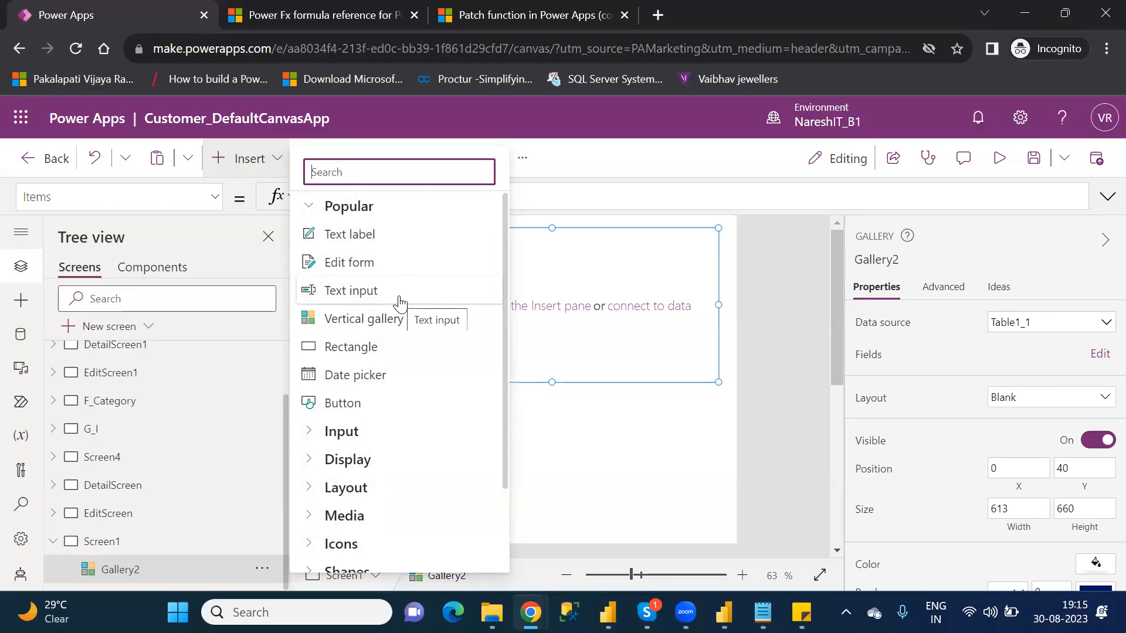
left_click(383, 286)
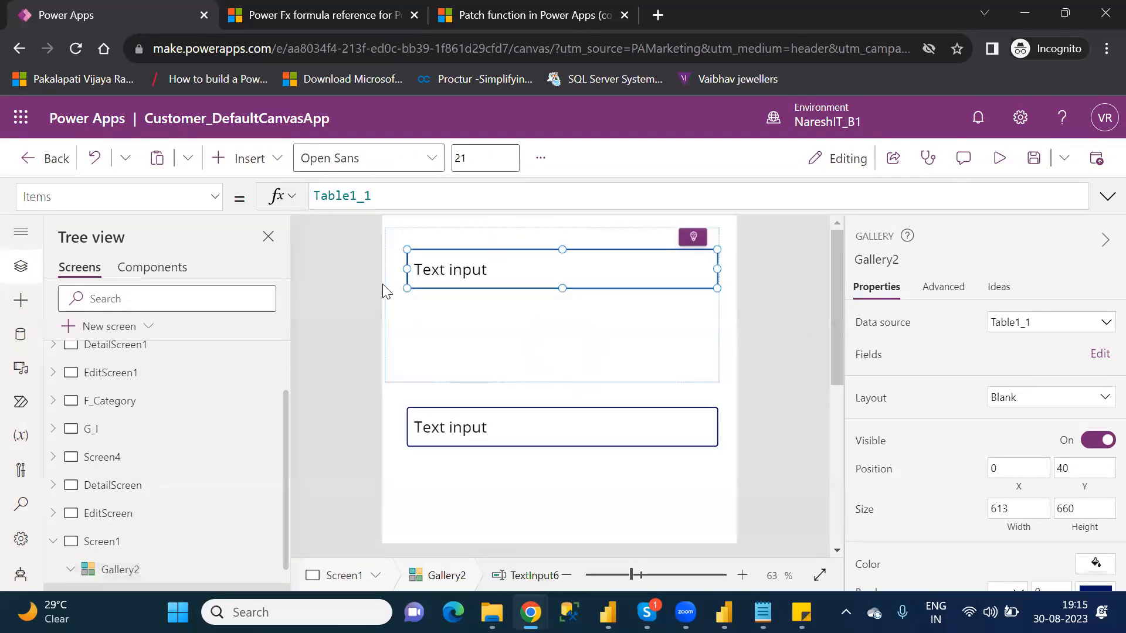
left_click_drag(563, 271, 540, 255)
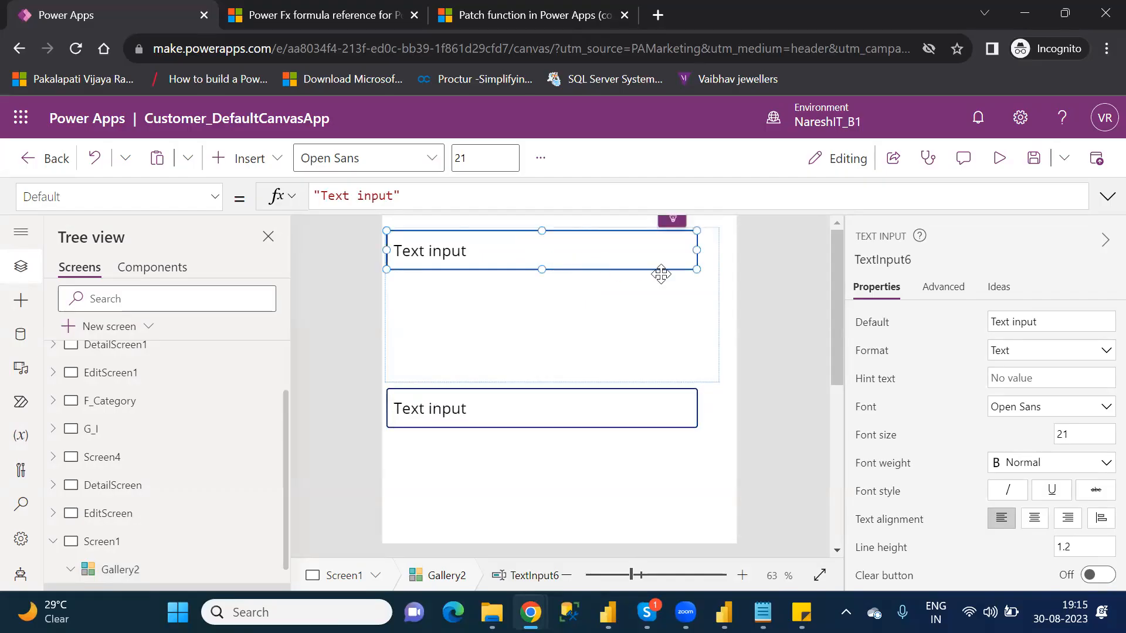
left_click_drag(696, 269, 621, 265)
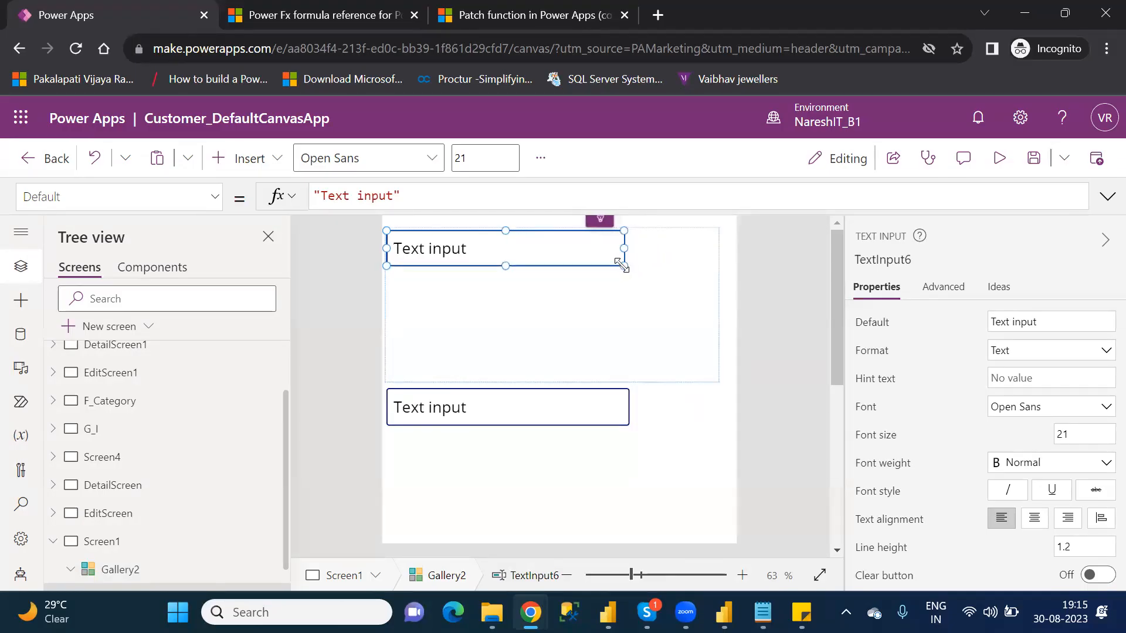
Step: Shorten Gallery2's template row and add a second text input directly below the first, narrowed to the same width
left_click(651, 367)
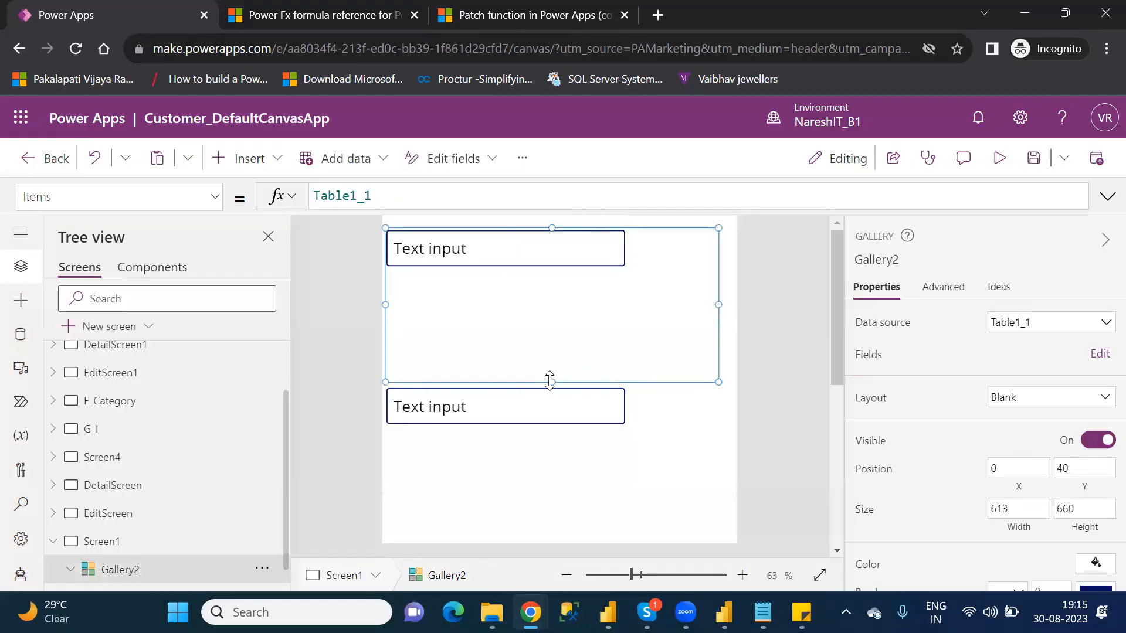
left_click_drag(552, 381, 552, 320)
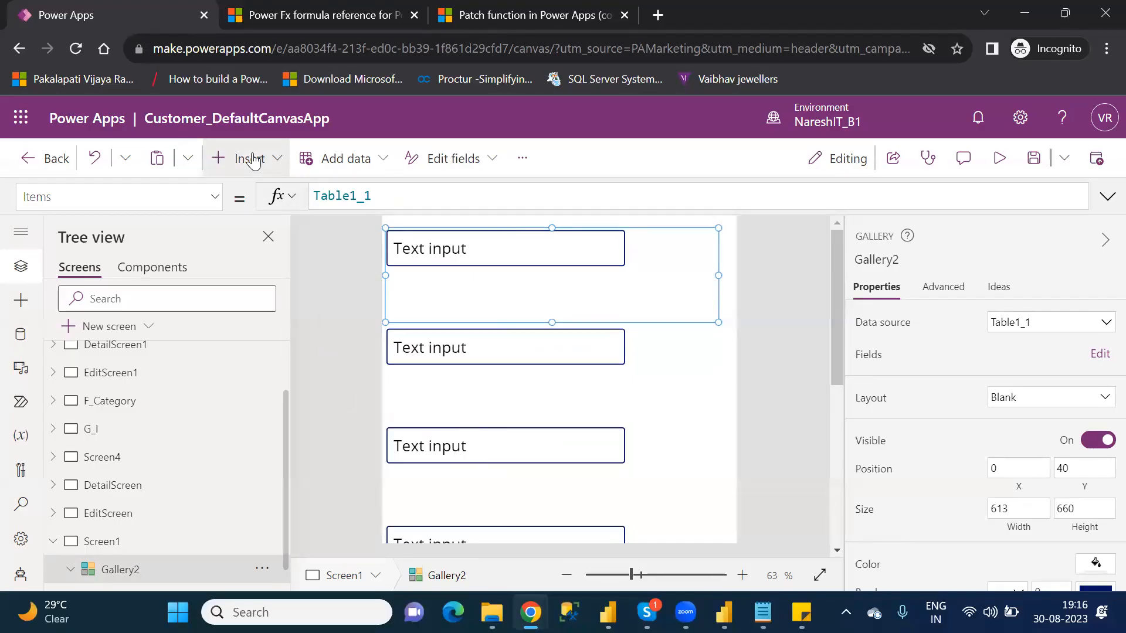
left_click(253, 162)
left_click(356, 277)
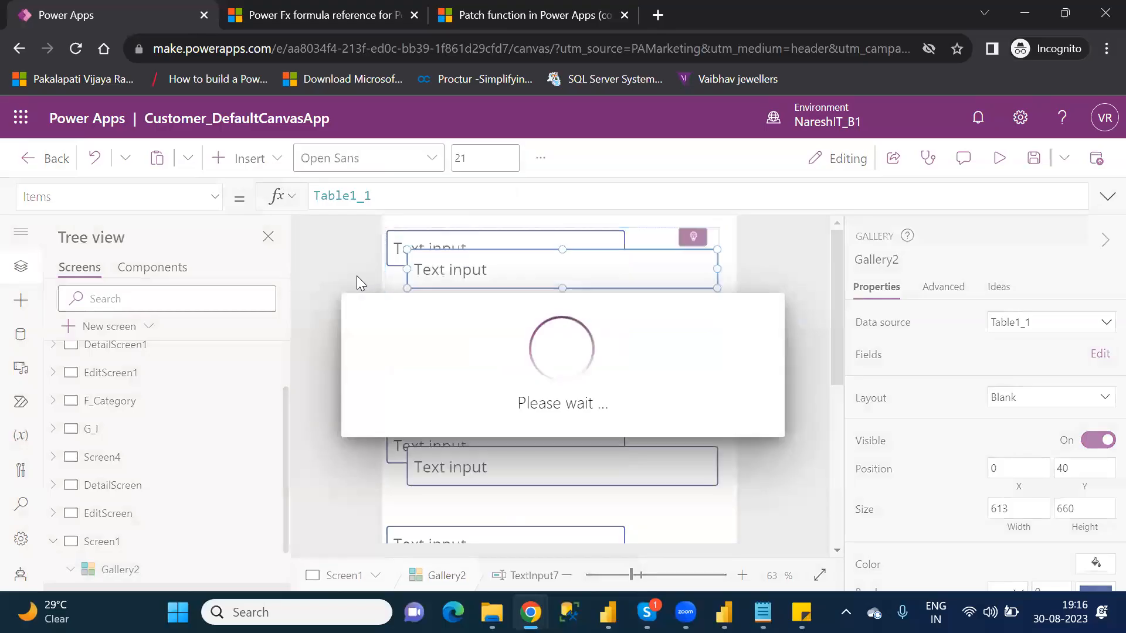
left_click_drag(578, 262, 547, 284)
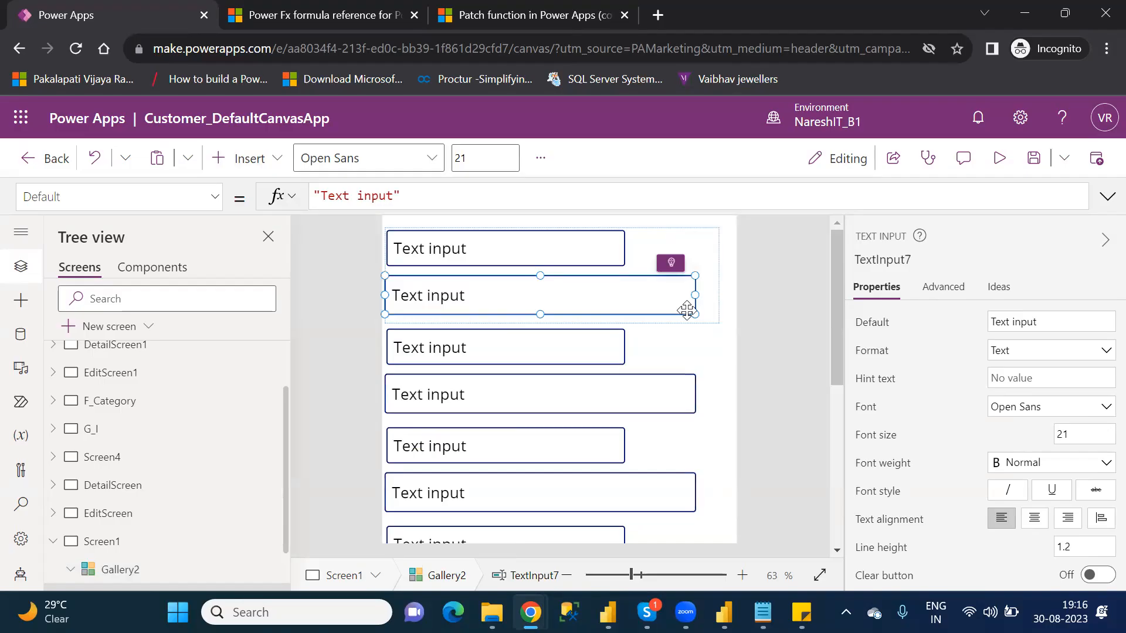
left_click_drag(694, 294, 625, 296)
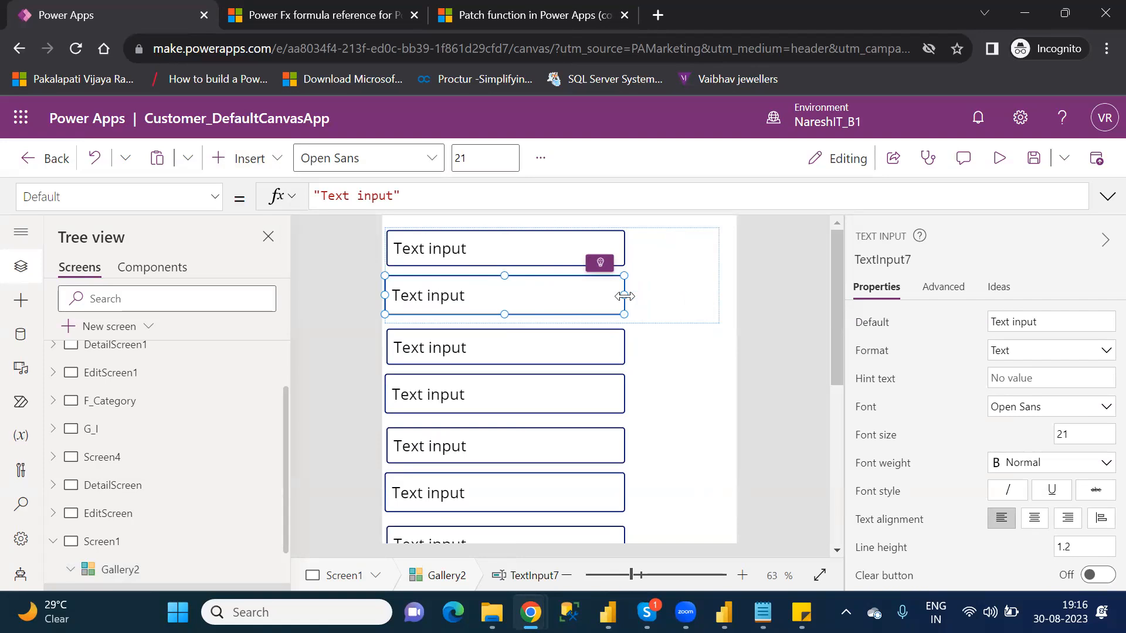
Step: Clear the Default text of both text inputs in Gallery2's template
left_click_drag(412, 198, 313, 198)
triple_click(314, 196)
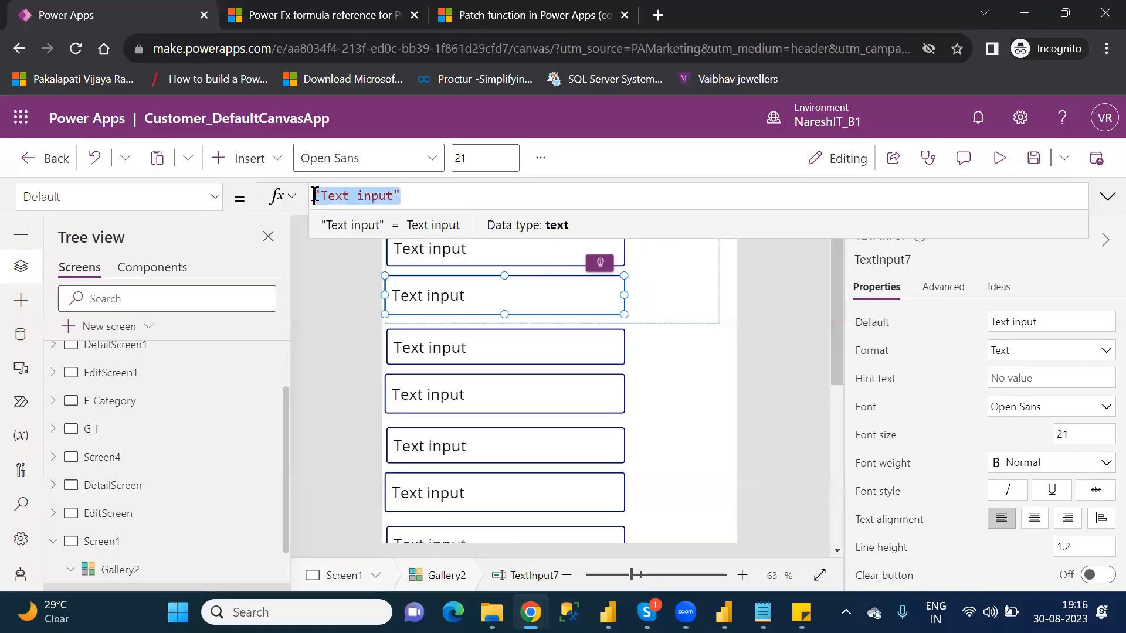
key("BackSpace")
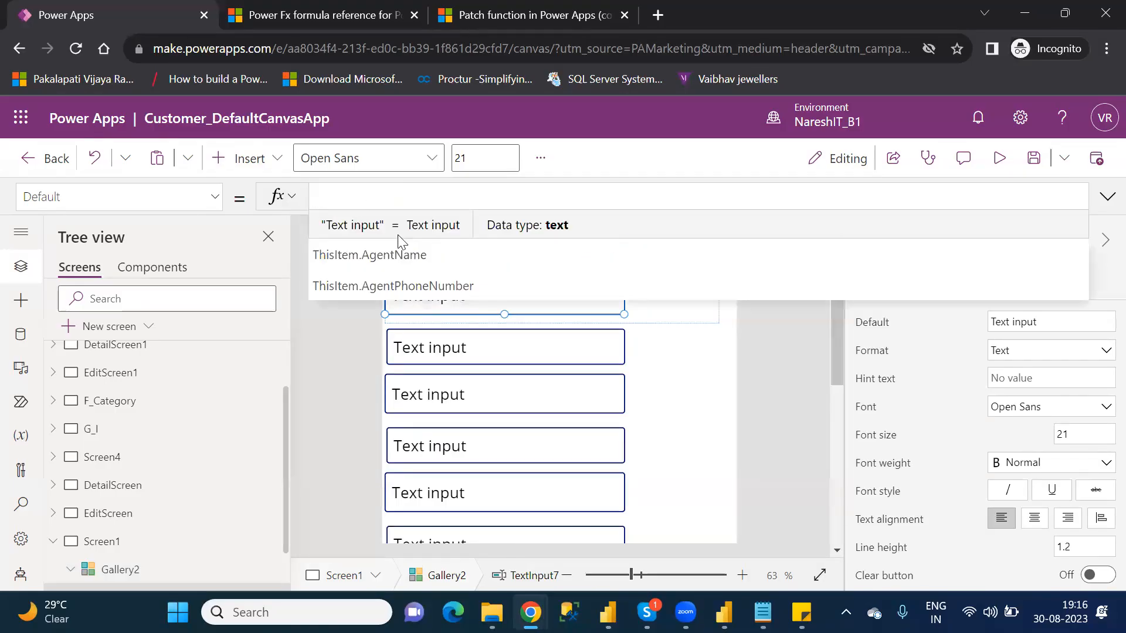
left_click(445, 347)
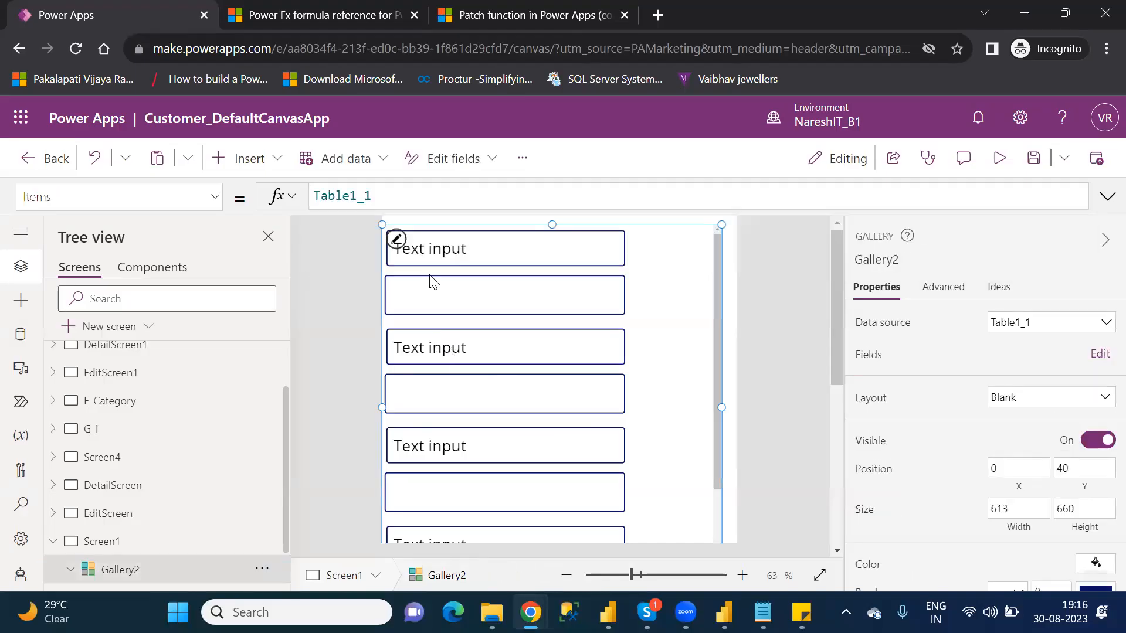
left_click(426, 242)
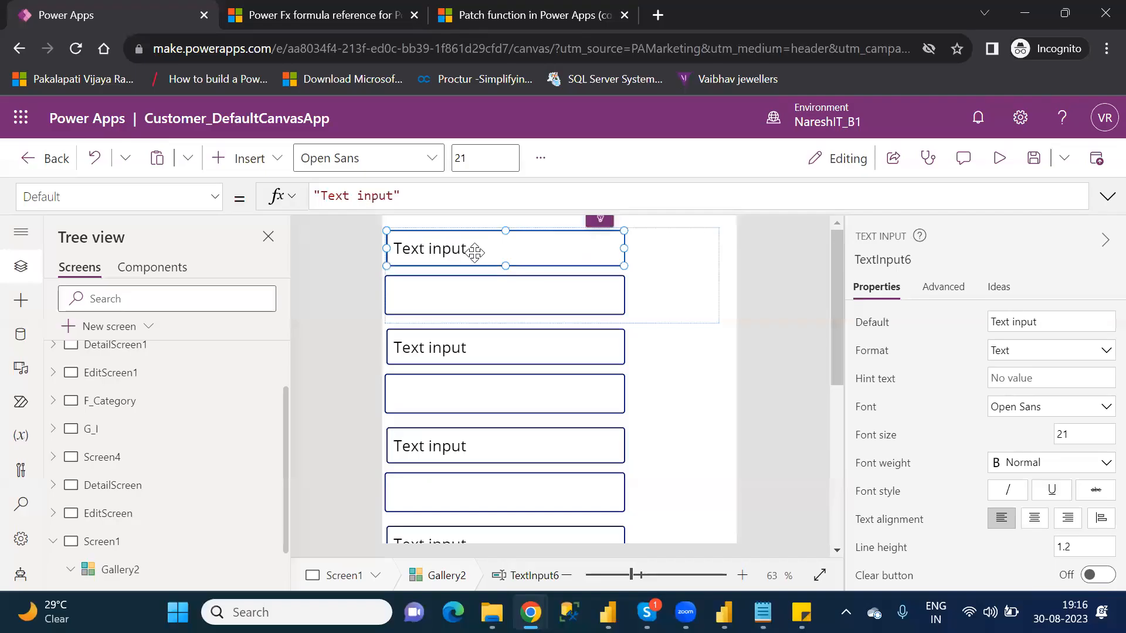
left_click_drag(425, 202, 307, 199)
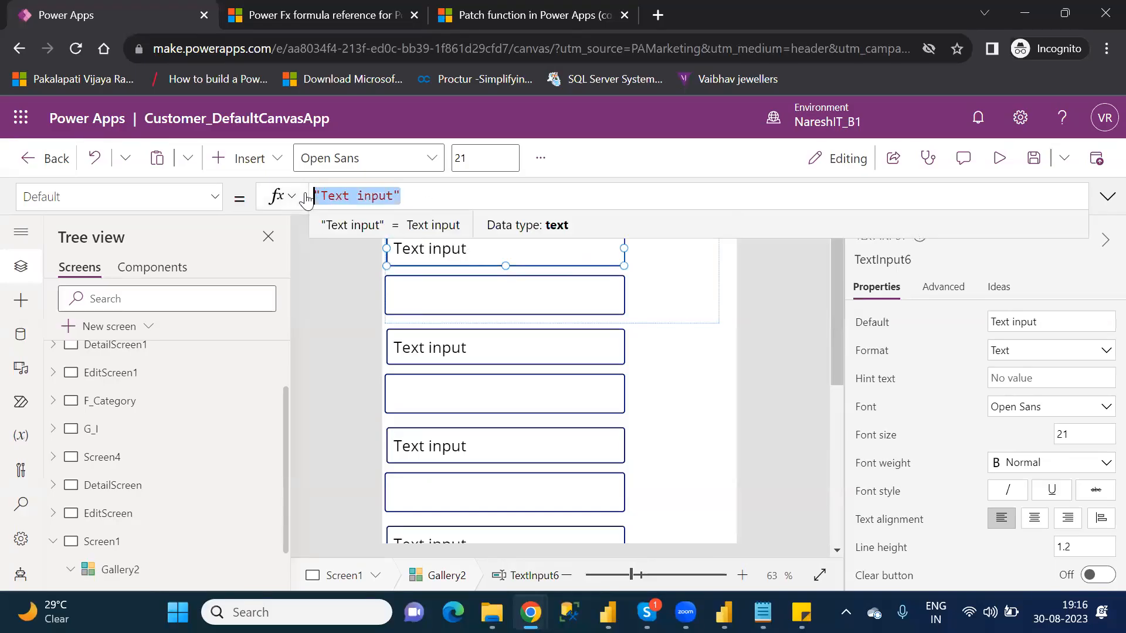
key("BackSpace")
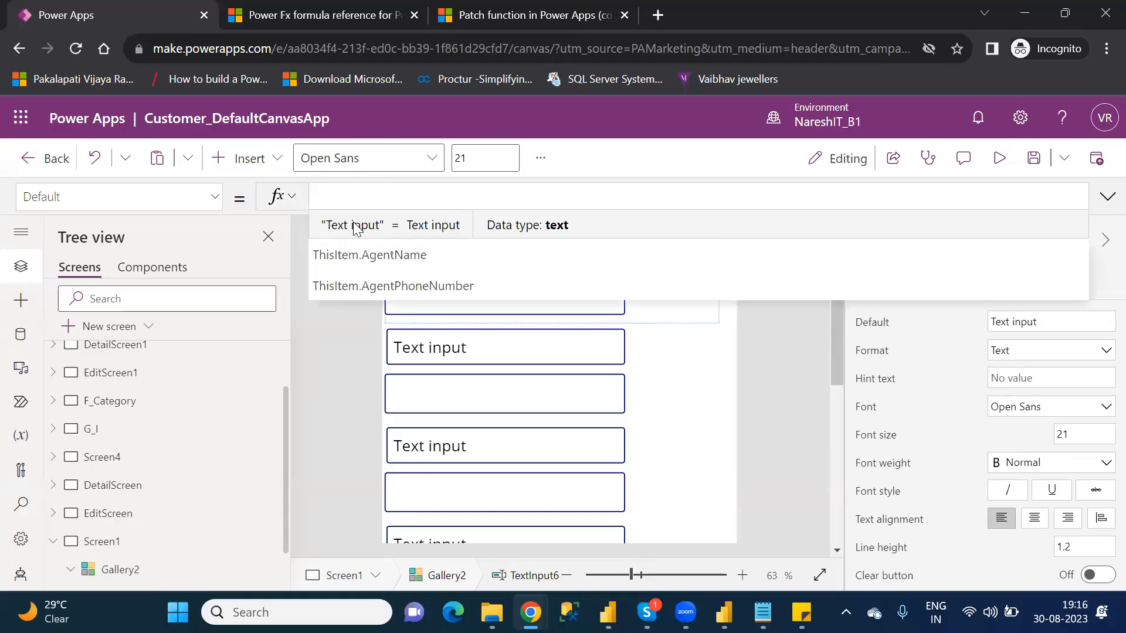
left_click(814, 392)
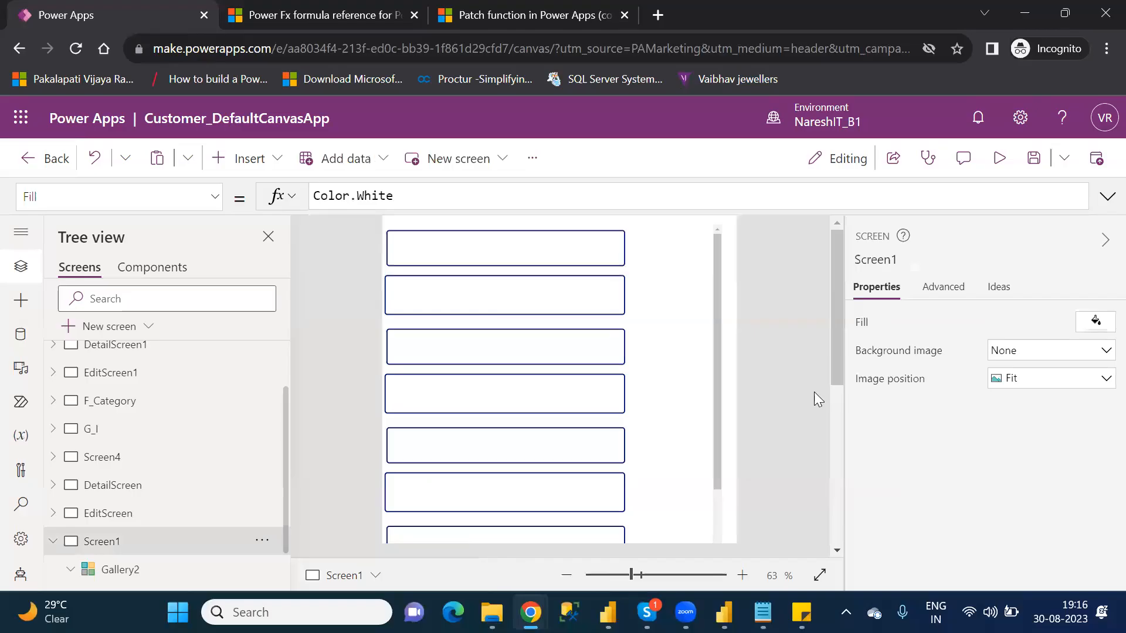
Step: Move Gallery2 down on Screen1 to about X 9, Y 120
left_click_drag(838, 348, 855, 435)
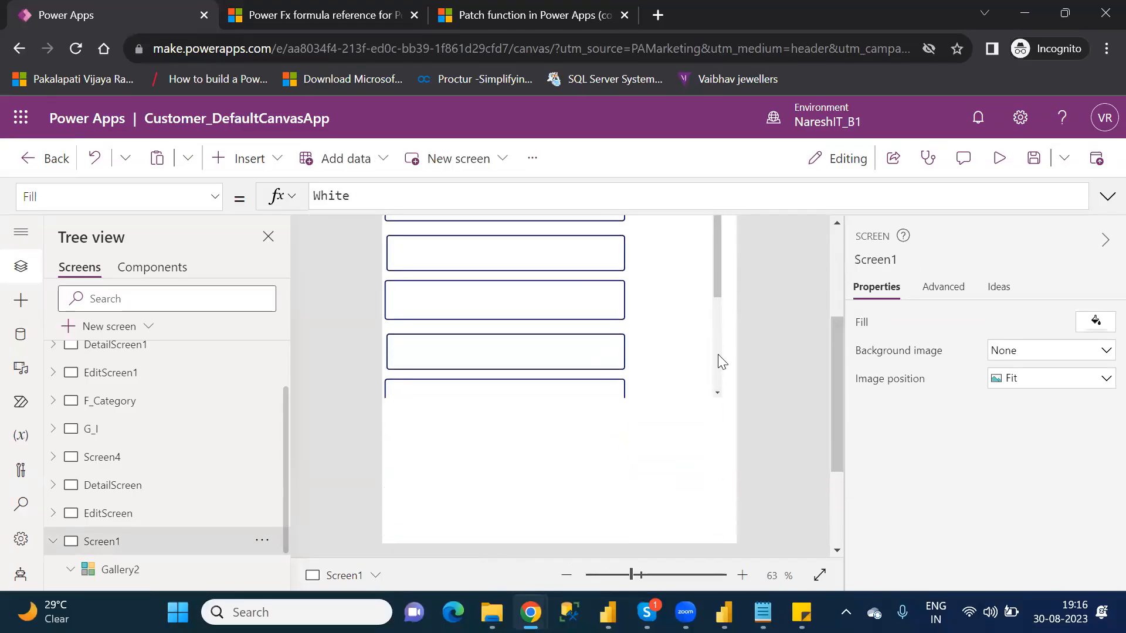
left_click(718, 277)
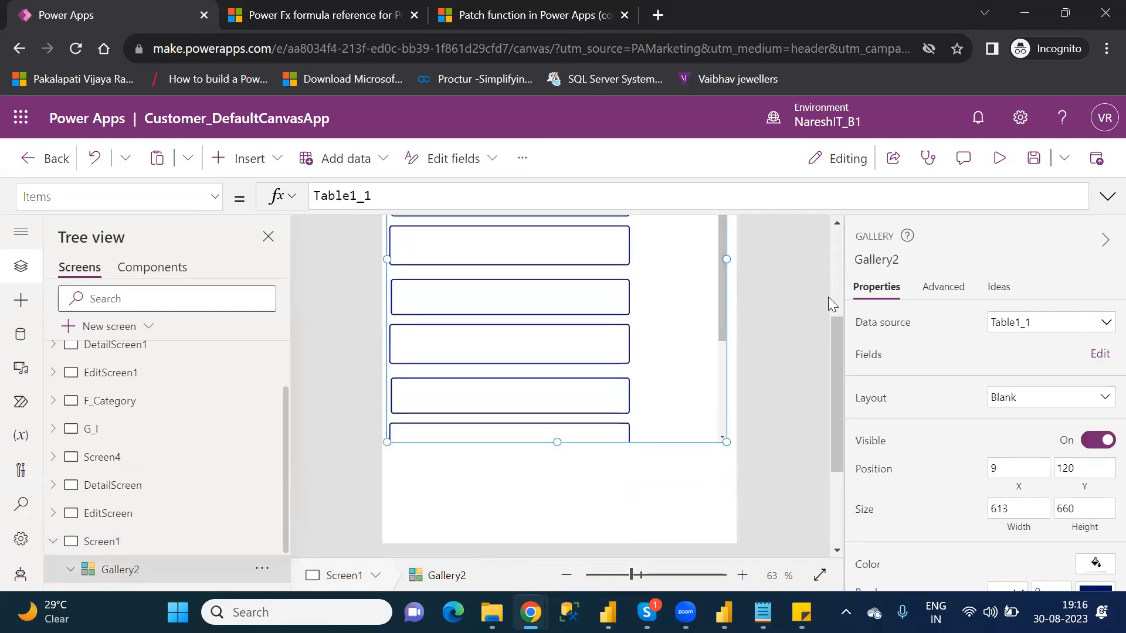
left_click(841, 270)
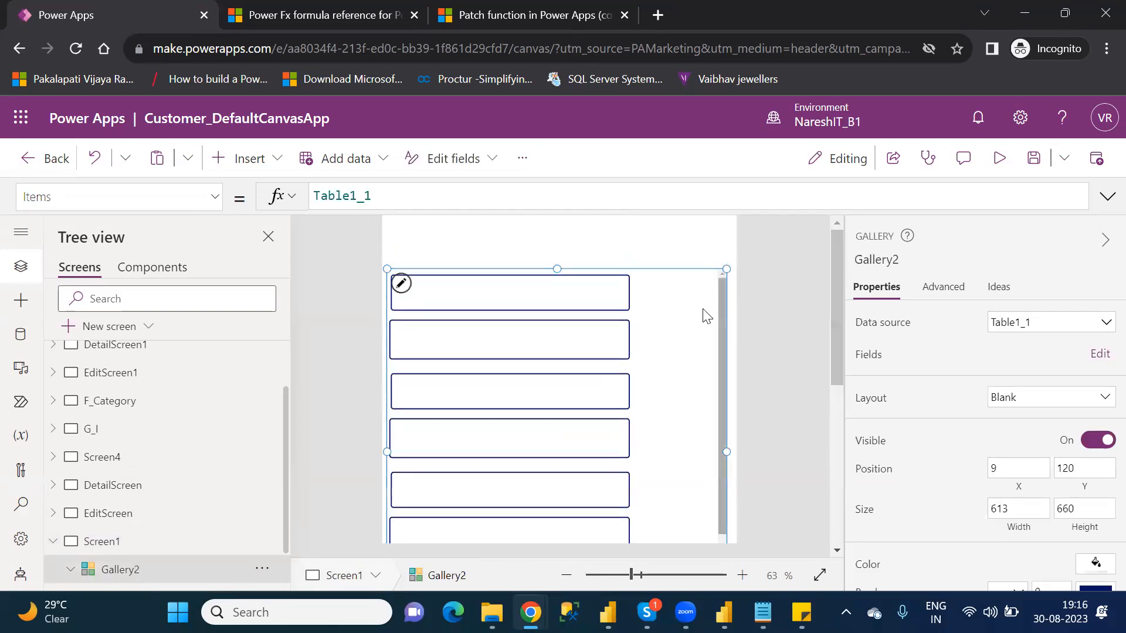
Step: Bind Gallery2's fields, assigning AgentName to TextInput6 and AgentPhoneNumber to TextInput7
left_click(1084, 355)
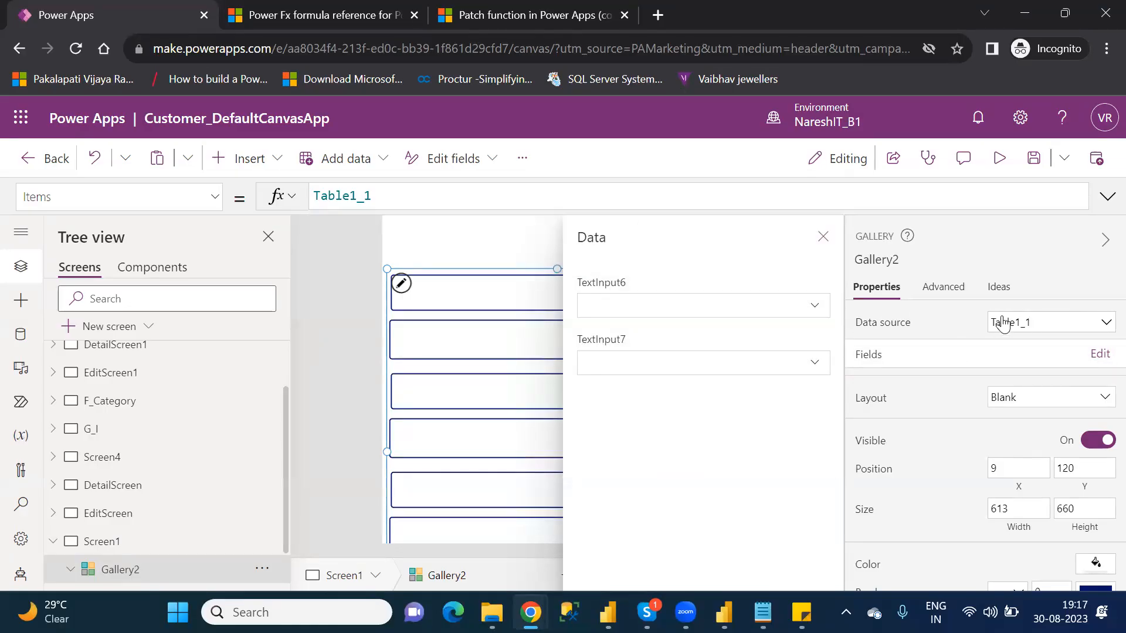
left_click(761, 313)
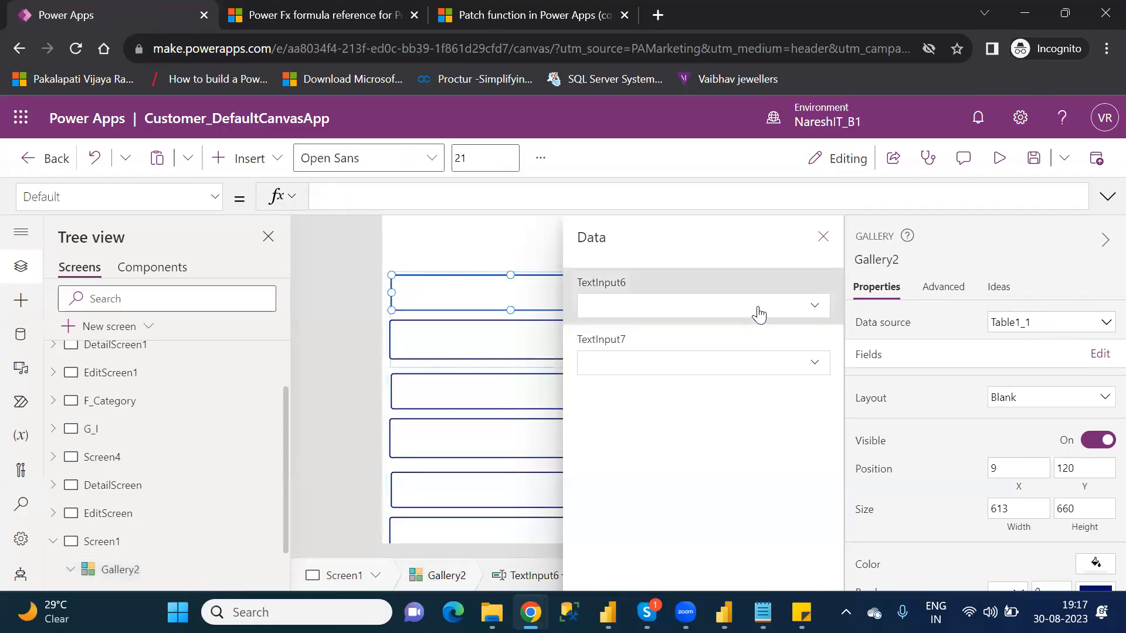
left_click(818, 314)
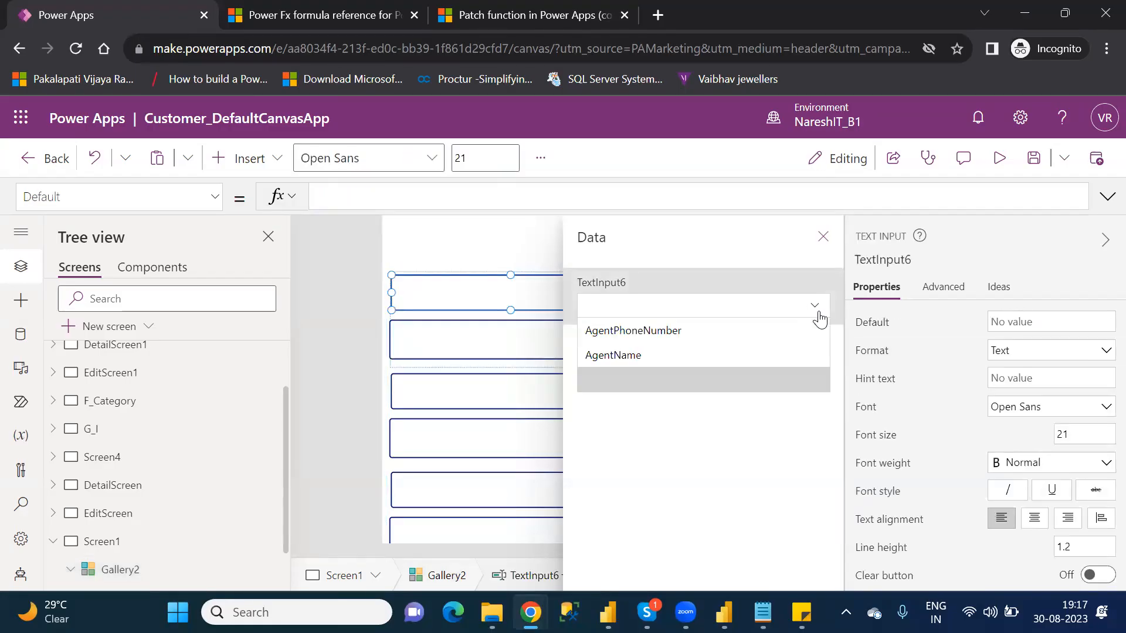
left_click(666, 356)
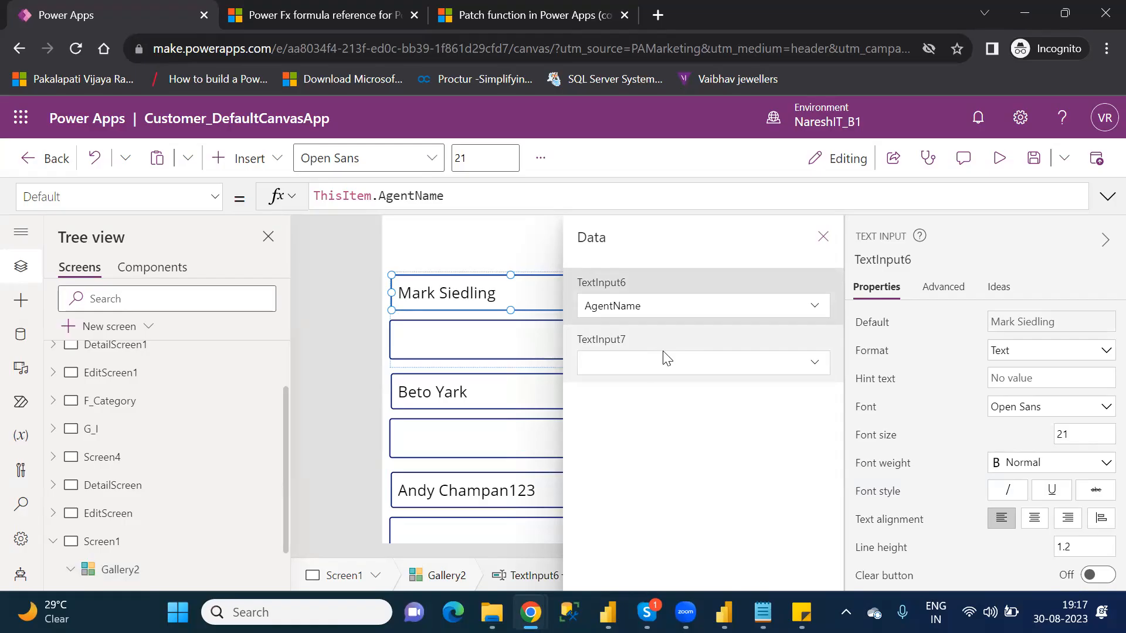
left_click(827, 371)
left_click(824, 371)
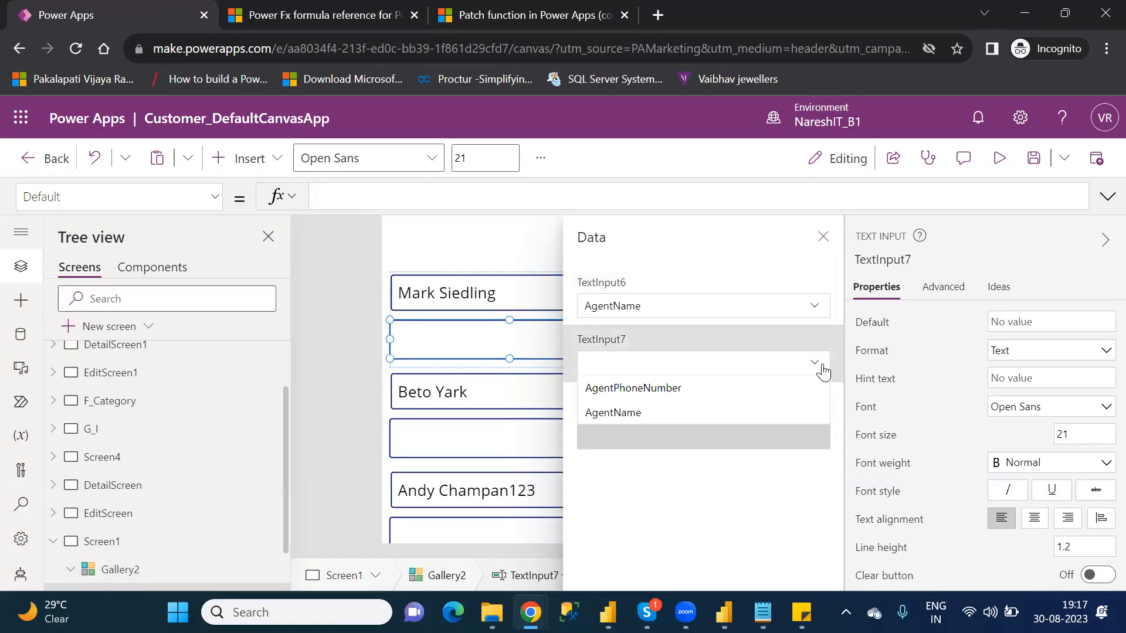
left_click(725, 387)
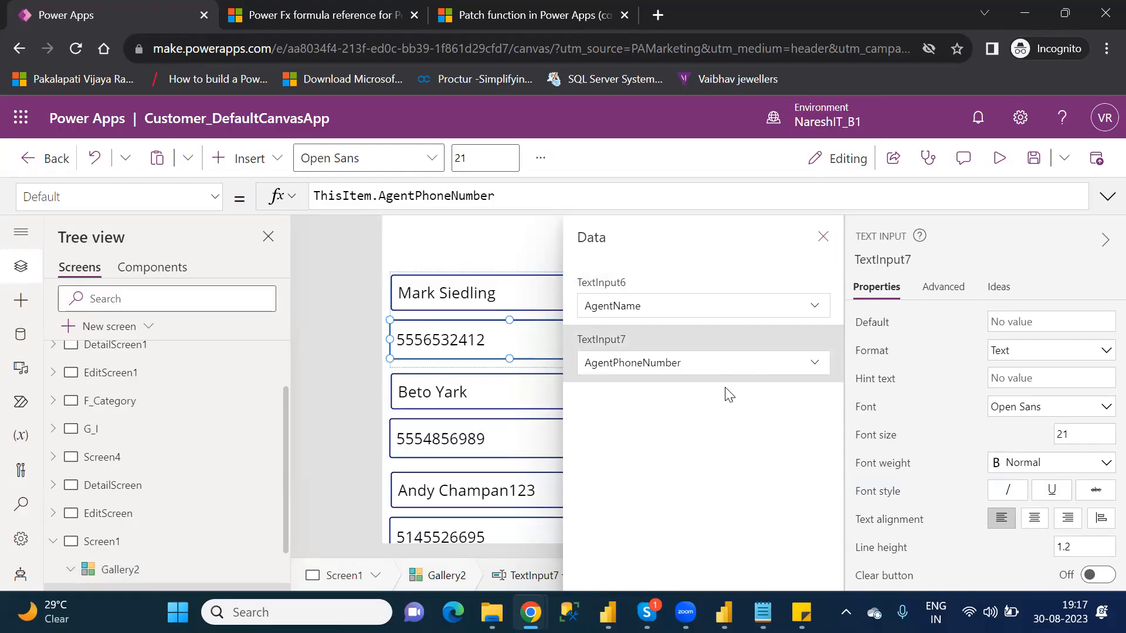
Step: Close the field bindings and insert a text input above Gallery2 on Screen1, narrowing it slightly
left_click(824, 239)
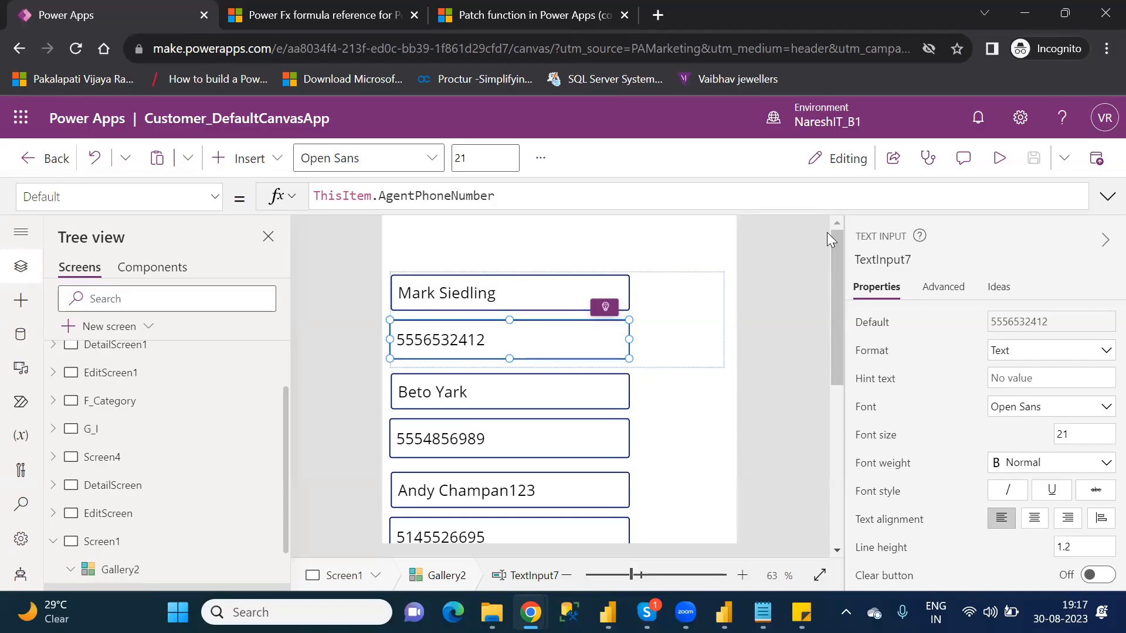
left_click(683, 315)
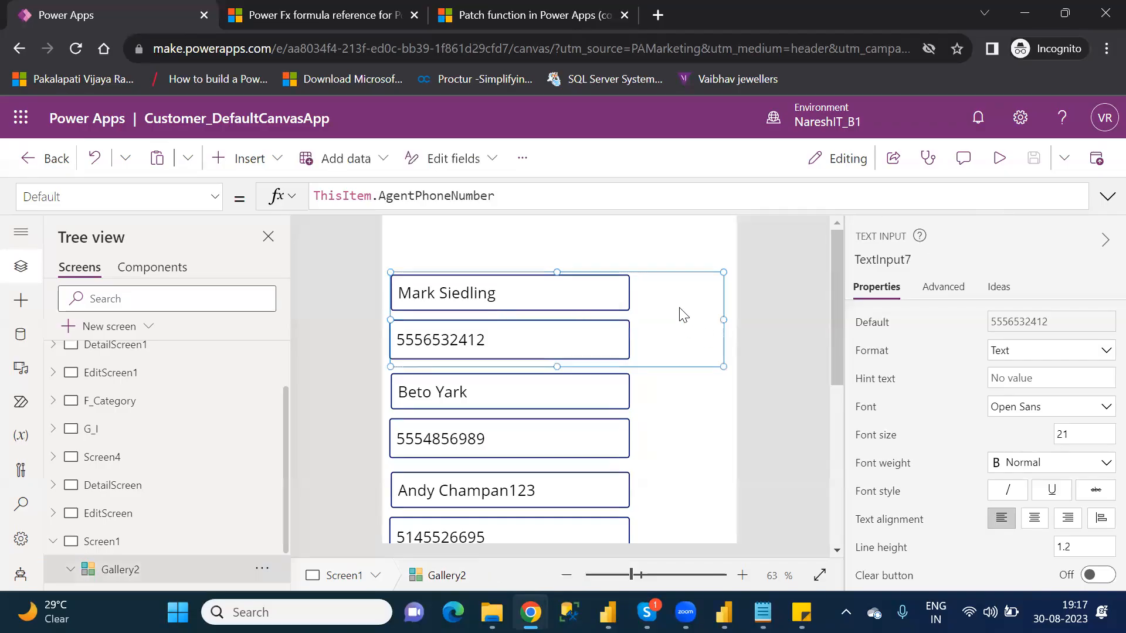
left_click(648, 254)
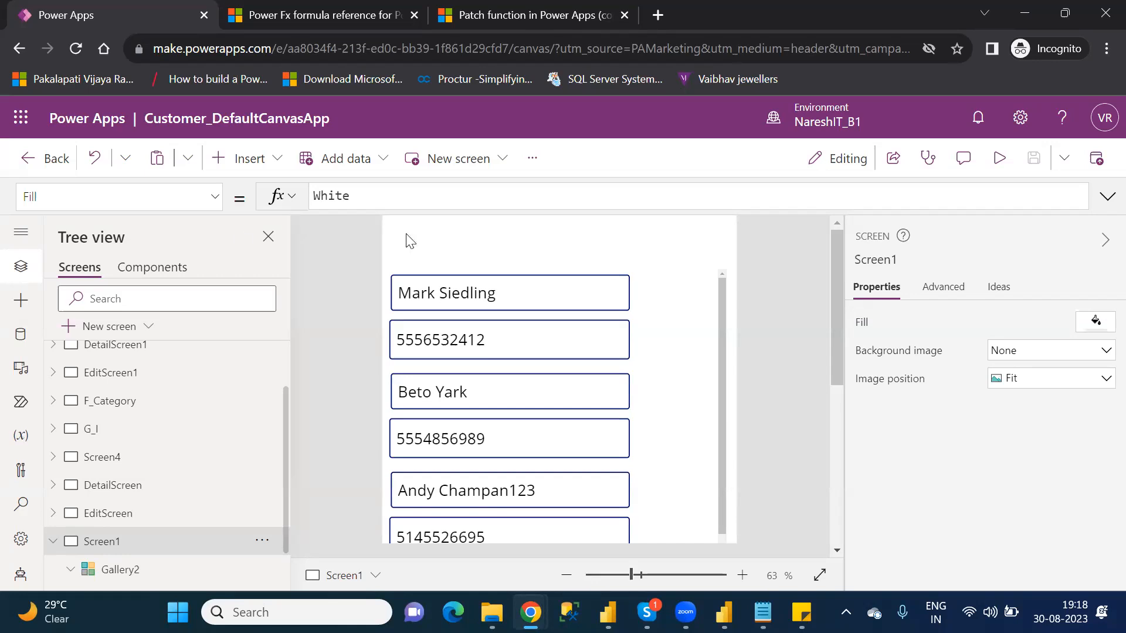
left_click(240, 164)
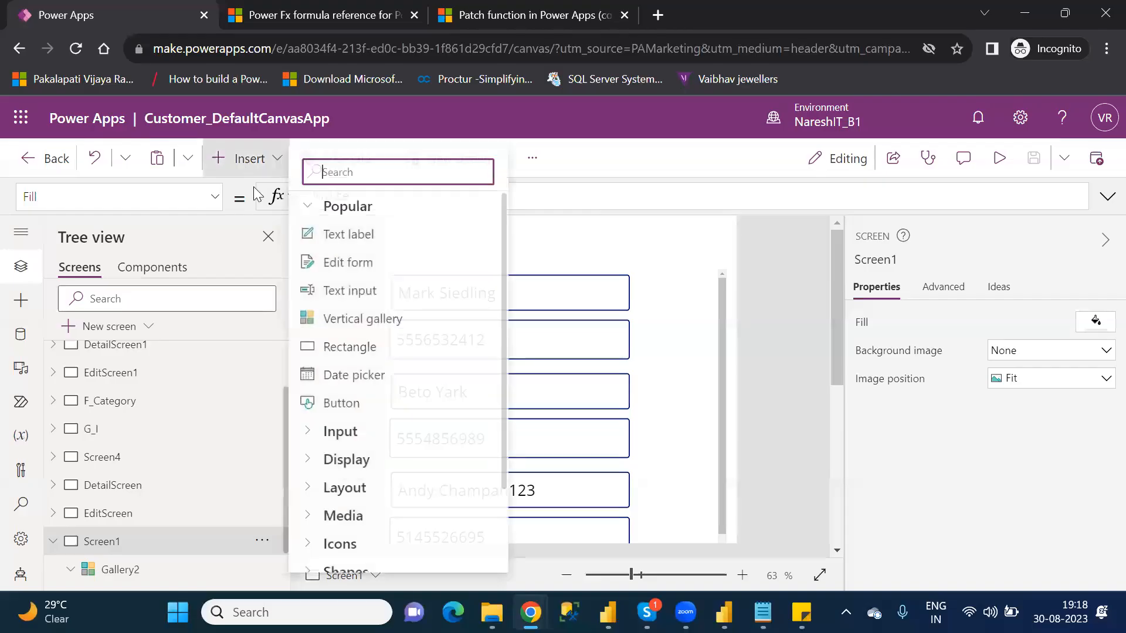
left_click(378, 290)
left_click_drag(498, 231, 479, 229)
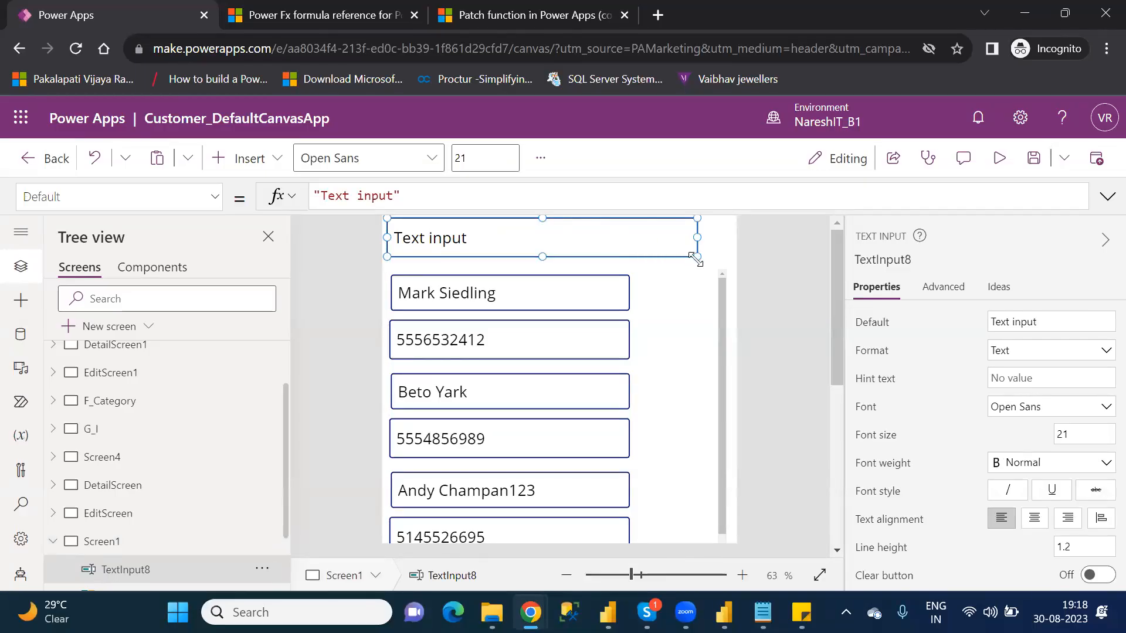
left_click_drag(696, 256, 647, 258)
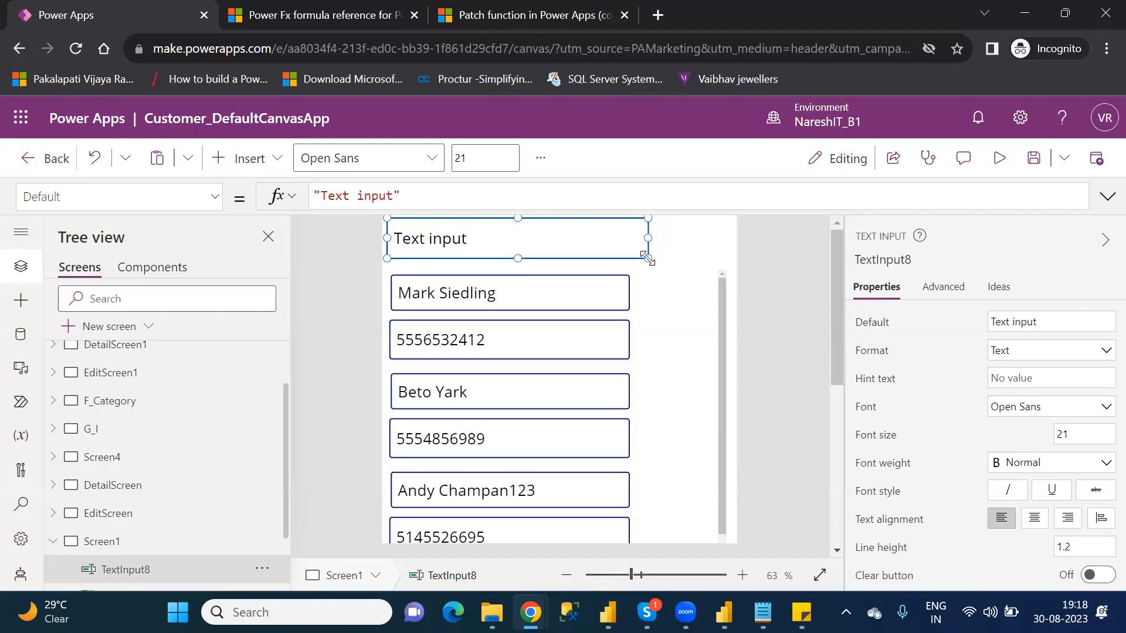
Step: Clear the new text input's Default text and shrink it to slightly narrower than the gallery's inputs
left_click(405, 196)
left_click_drag(313, 195, 317, 194)
key("BackSpace")
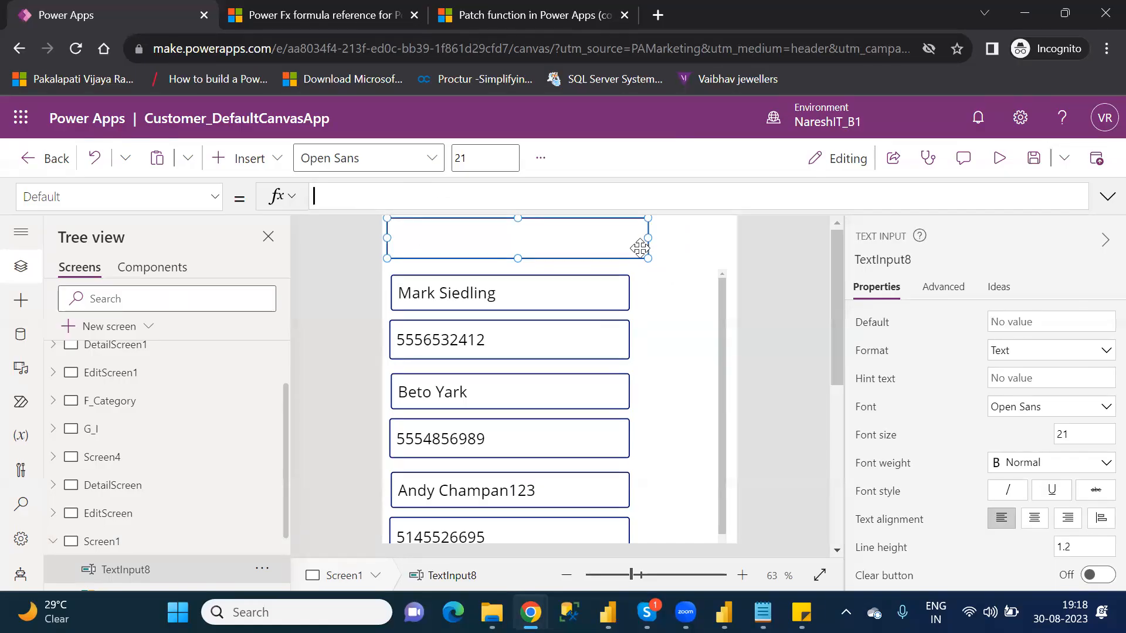
left_click_drag(644, 255, 612, 251)
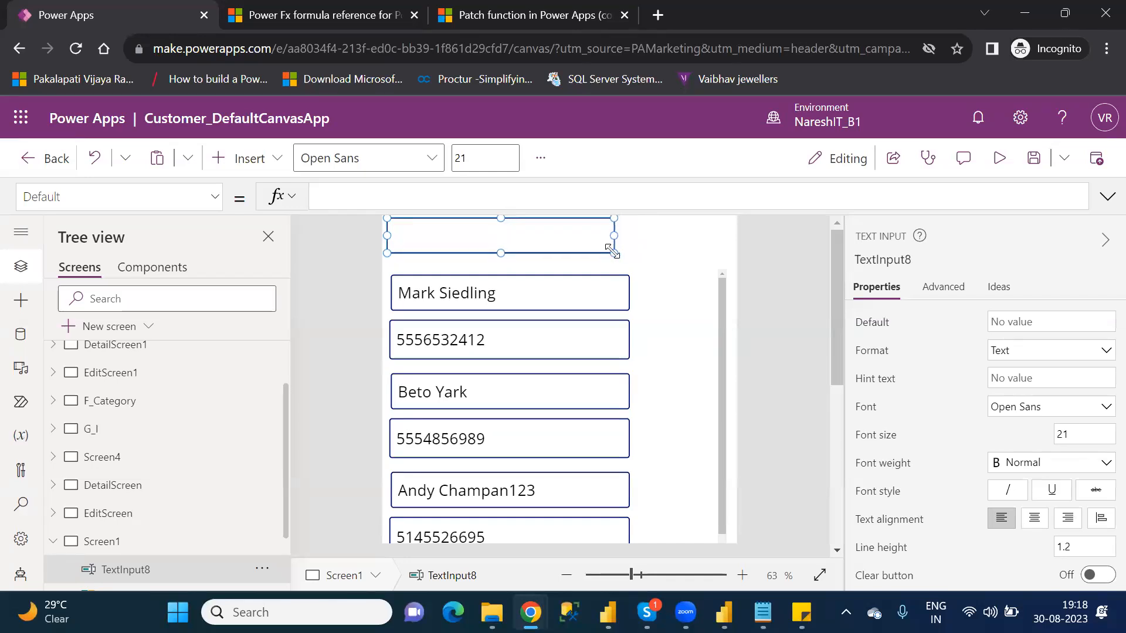
Step: Insert a button beside the top text input at about X 448, Y 28, sized about 191 by 63
left_click(662, 249)
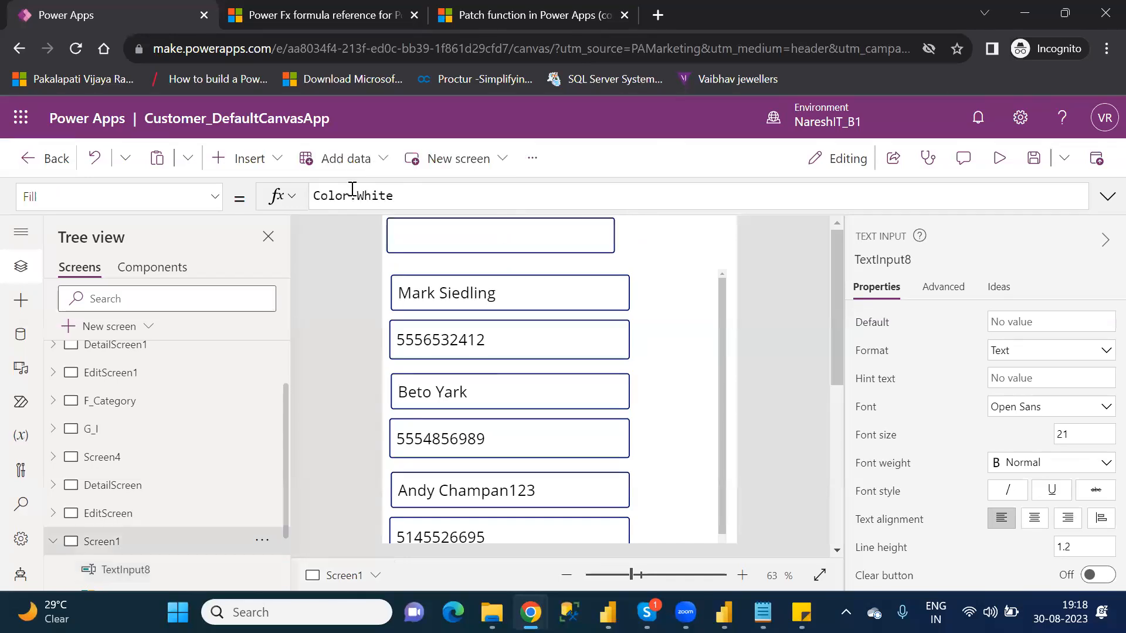
left_click(272, 160)
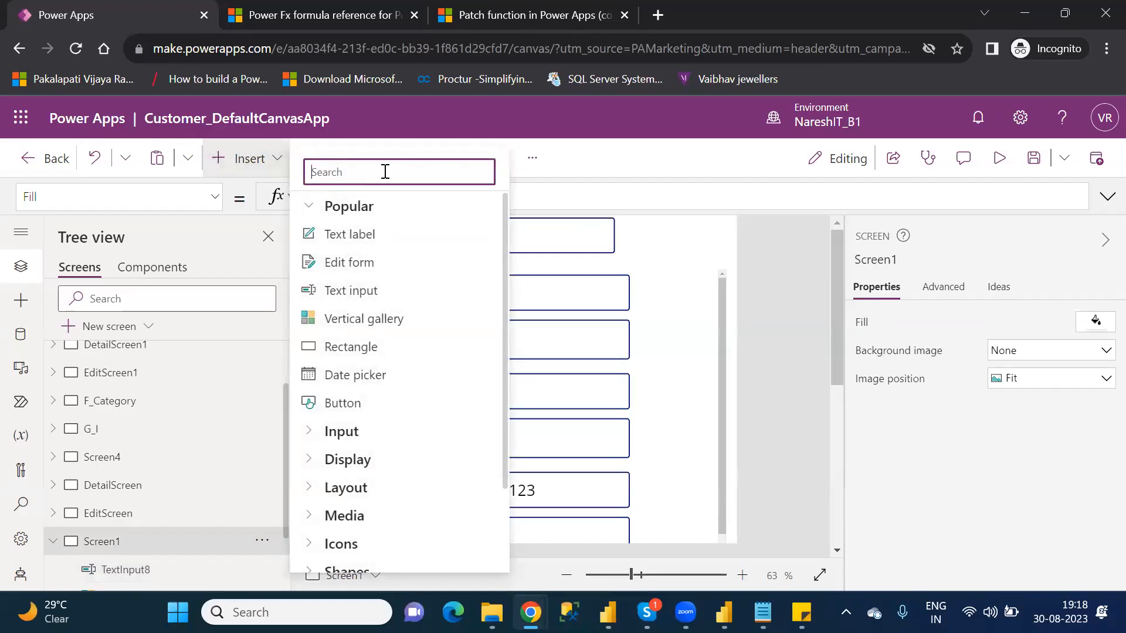
type("but")
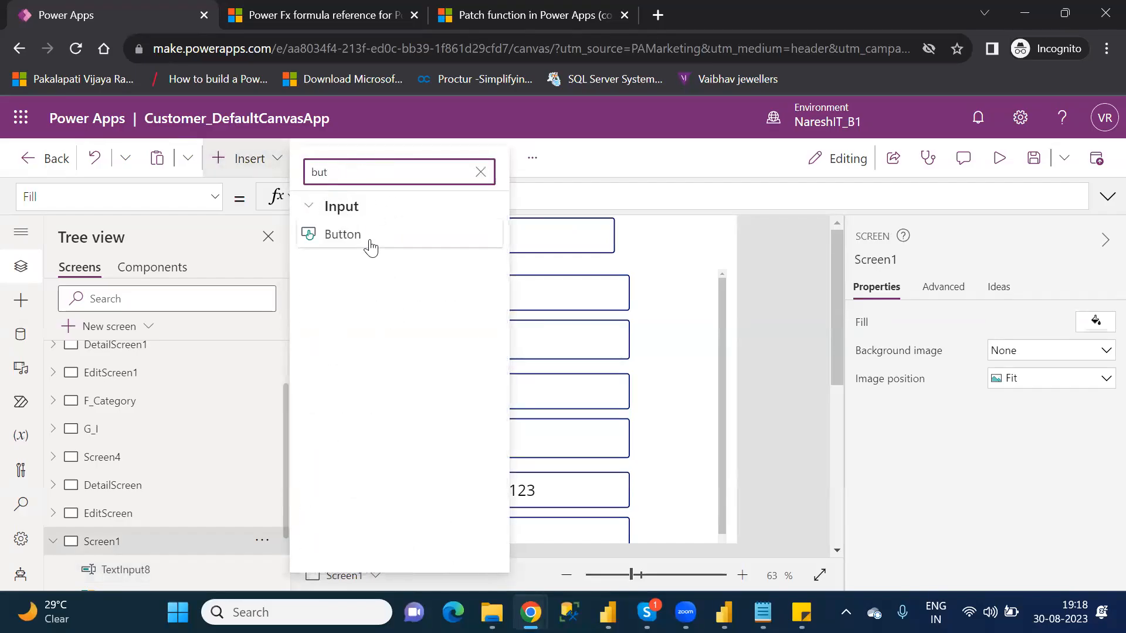
left_click(367, 241)
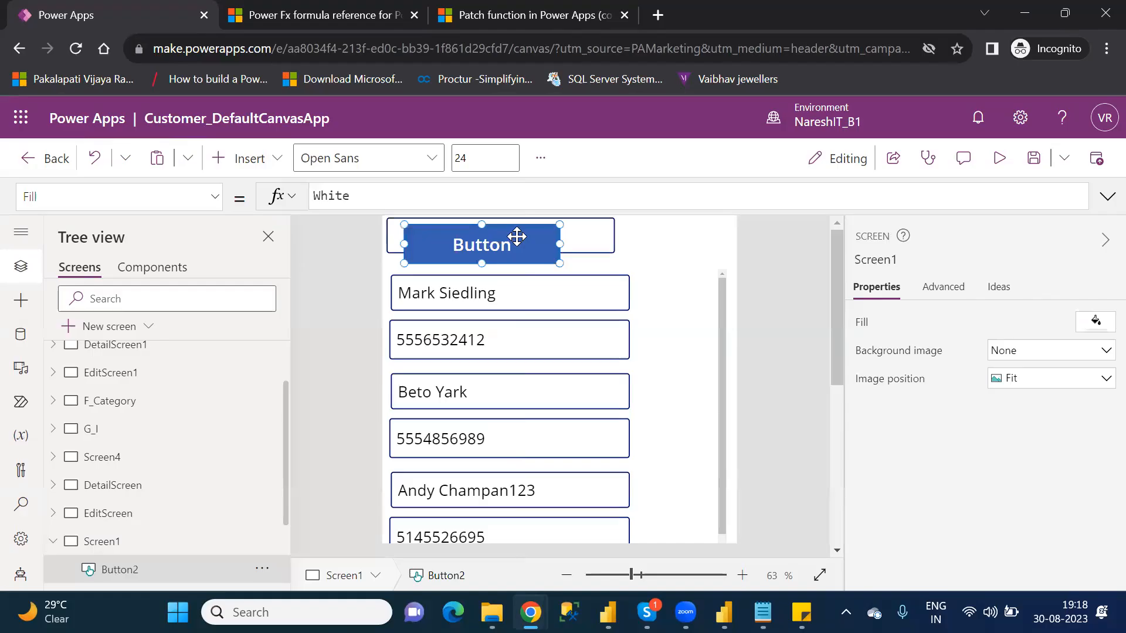
left_click_drag(610, 234, 709, 231)
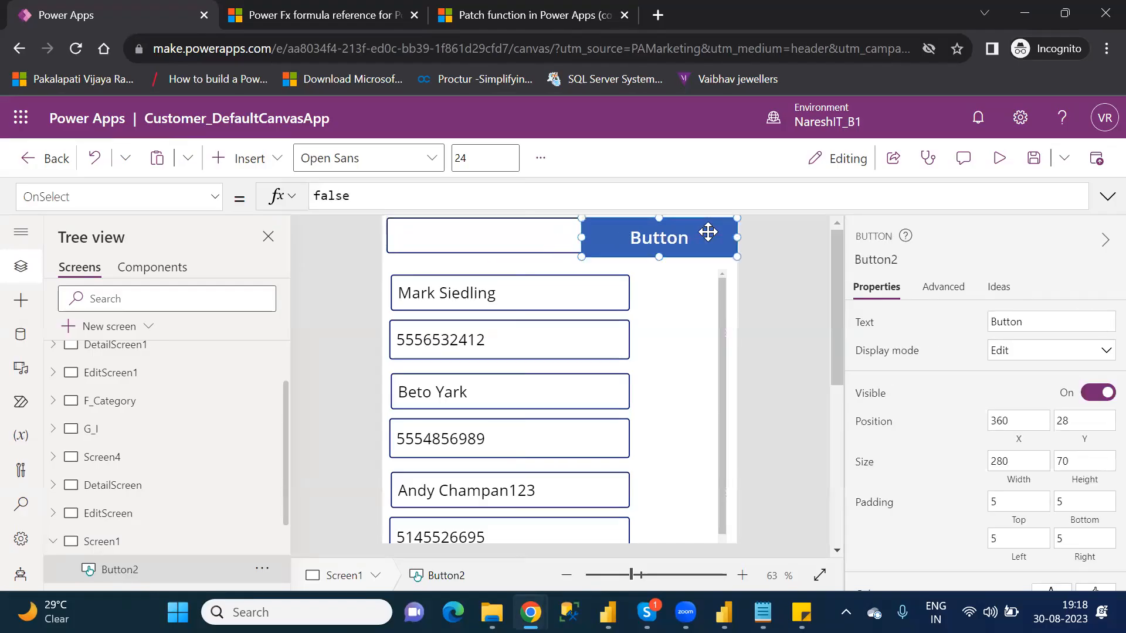
left_click_drag(581, 256, 629, 255)
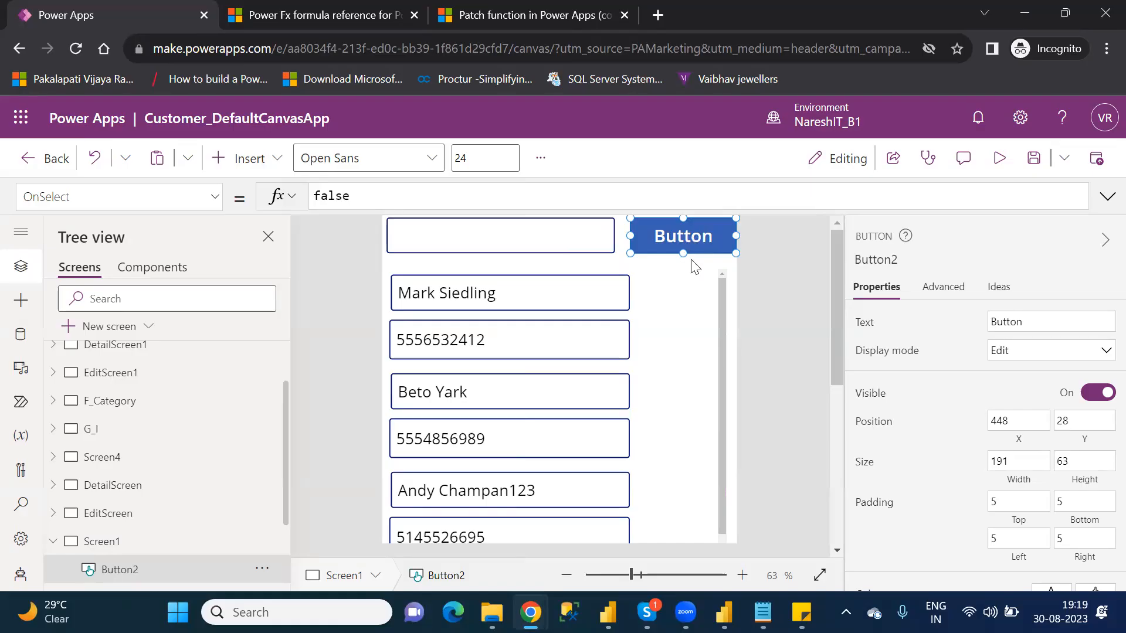
Step: Set the new button's text to NewRecord
left_click(1016, 317)
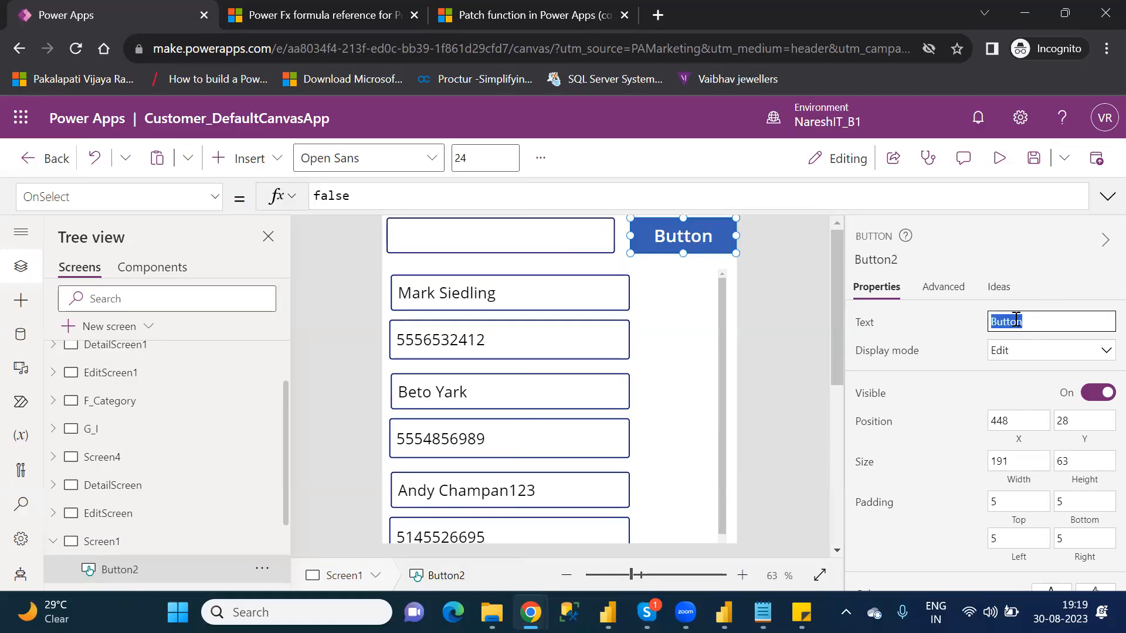
type("C")
key("BackSpace")
type("NewRecord")
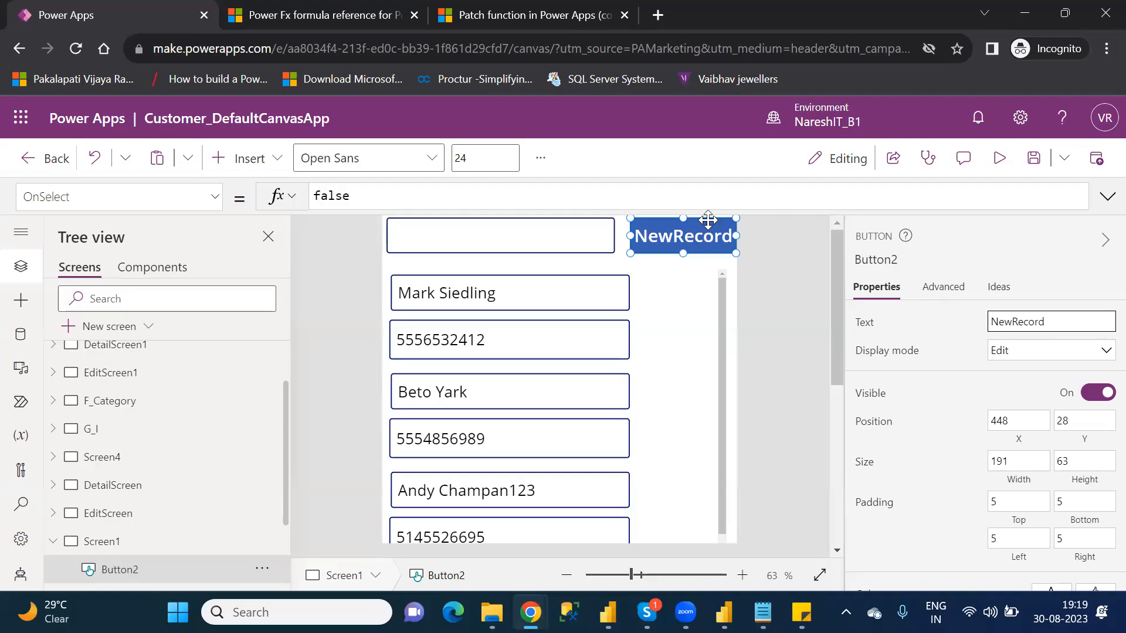
mouse_move(683, 253)
left_mouse_down()
mouse_move(682, 244)
mouse_move(684, 254)
left_mouse_up()
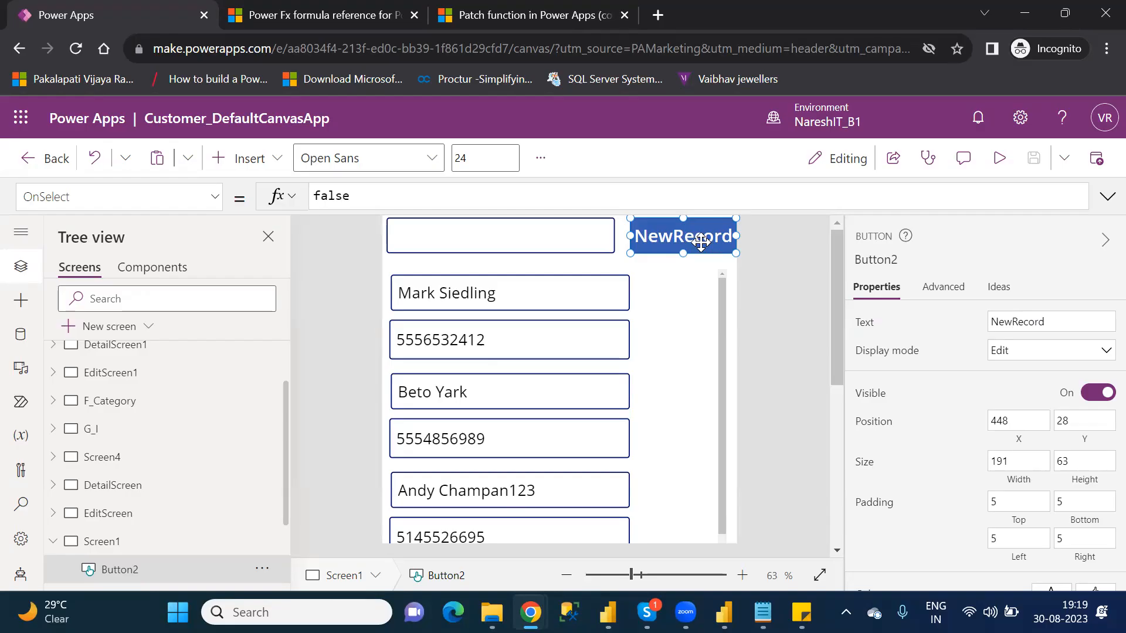
Step: Replace the NewRecord button's OnSelect formula with a Patch call that uses Table1_1 as its source
double_click(335, 201)
type("patch")
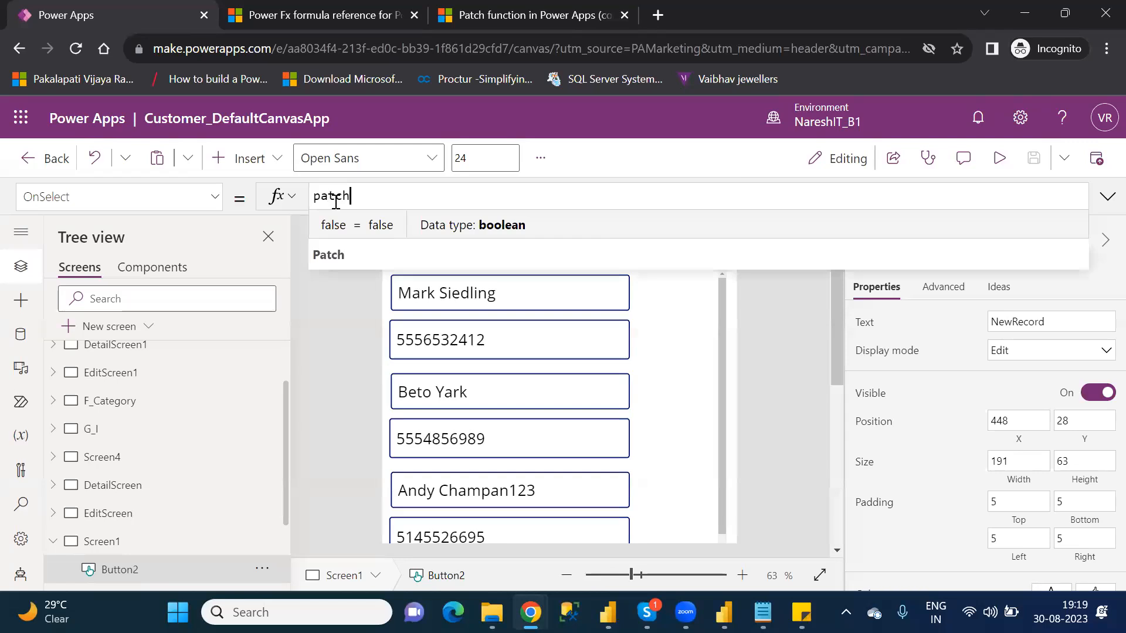
type("(")
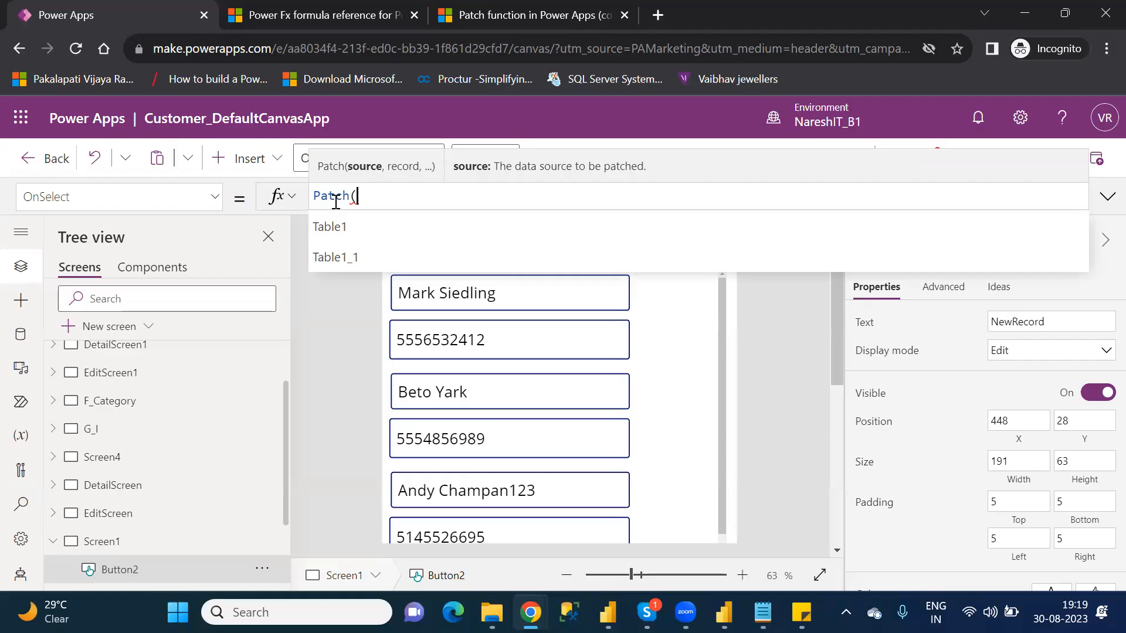
key("Down")
key("Down")
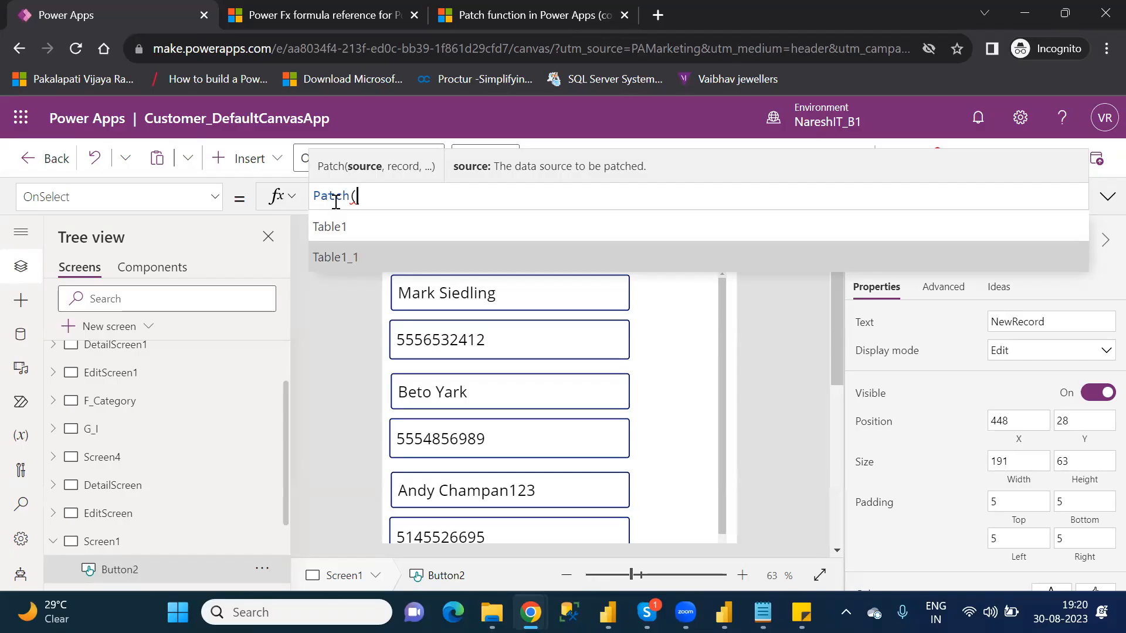
key("Tab")
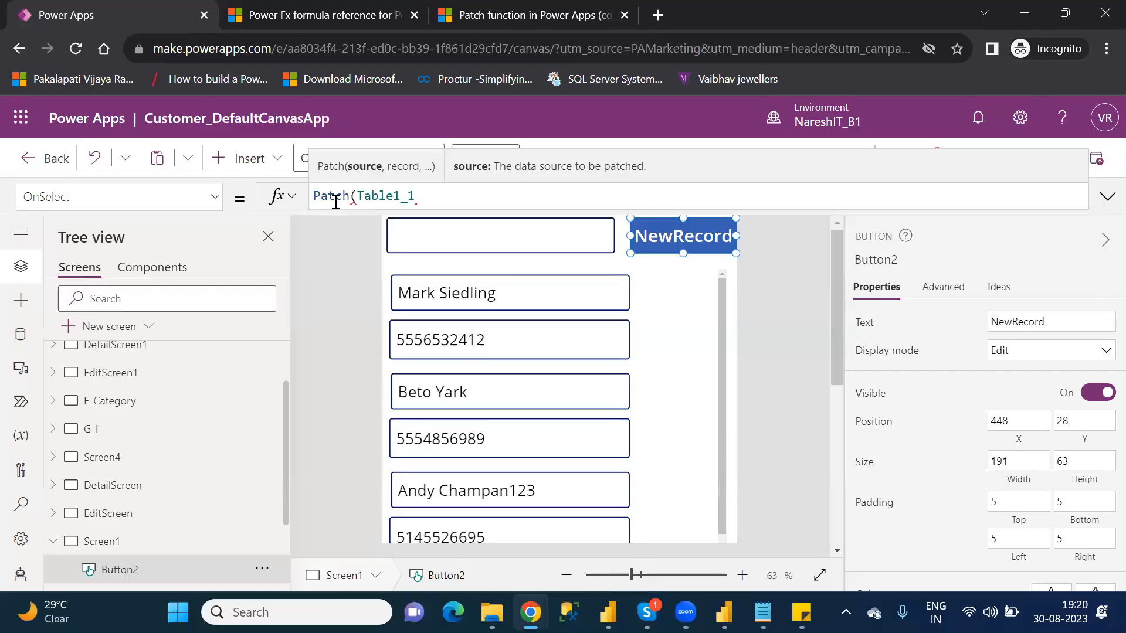
type(",")
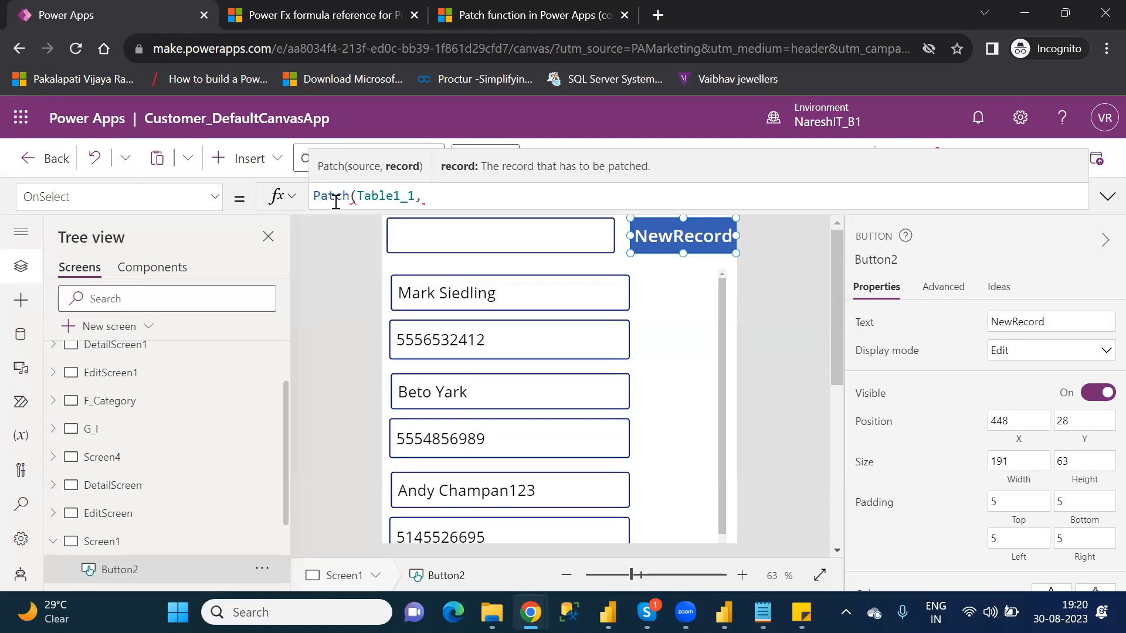
double_click(396, 197)
key("ctrl+c")
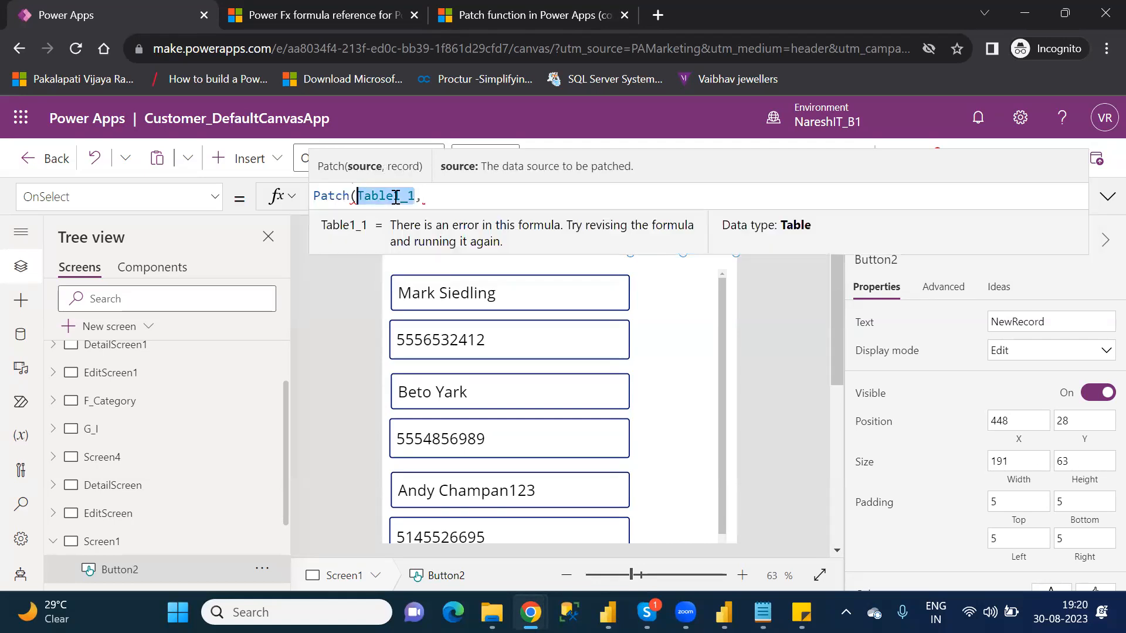
left_click(427, 197)
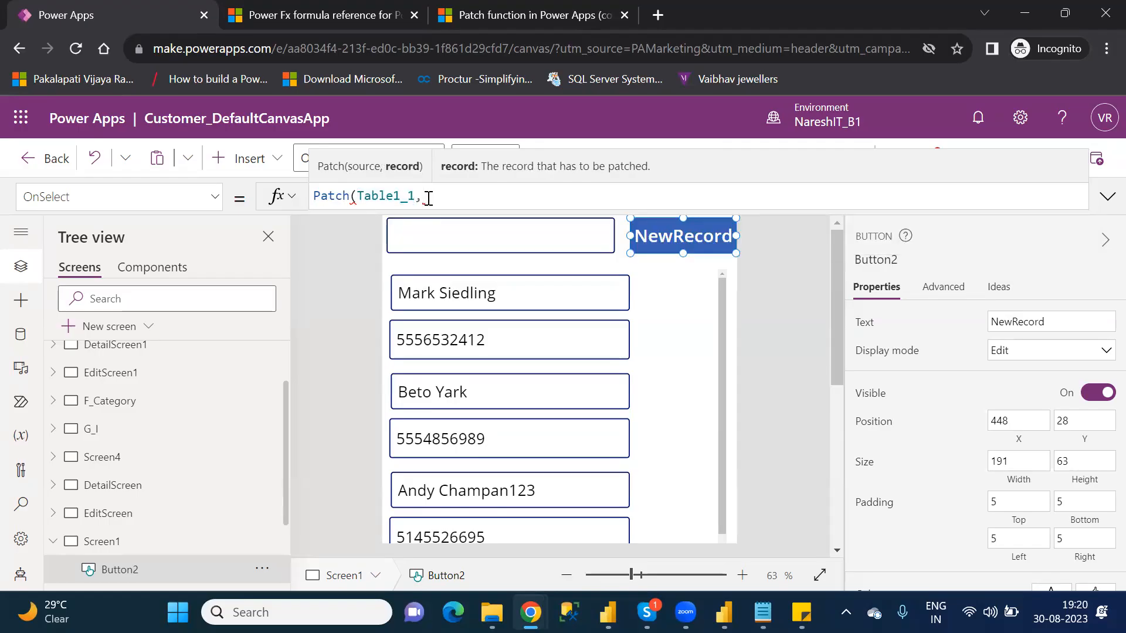
Step: Add Defaults(Table1_1) as the record argument of the button's Patch formula
type("defa")
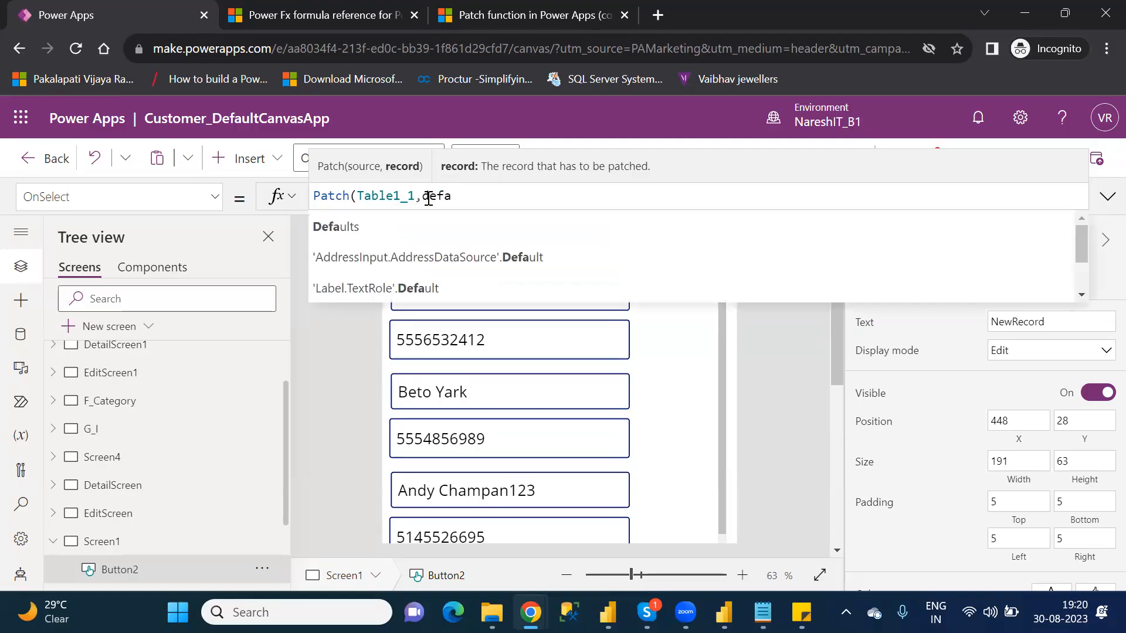
key("Tab")
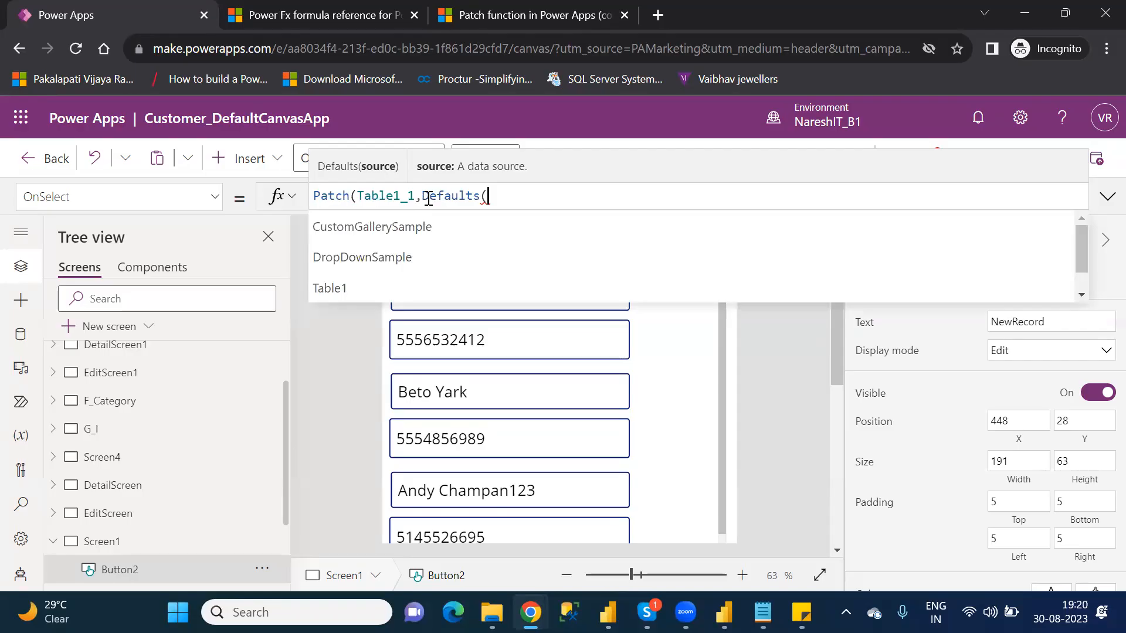
double_click(407, 195)
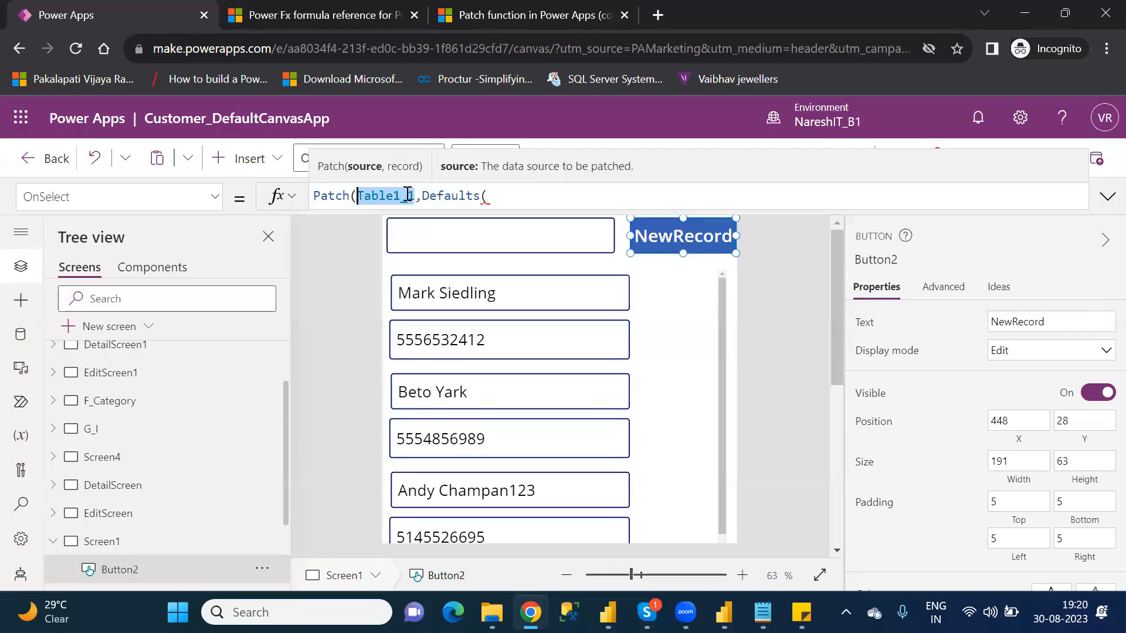
left_click(494, 195)
key("ctrl+v")
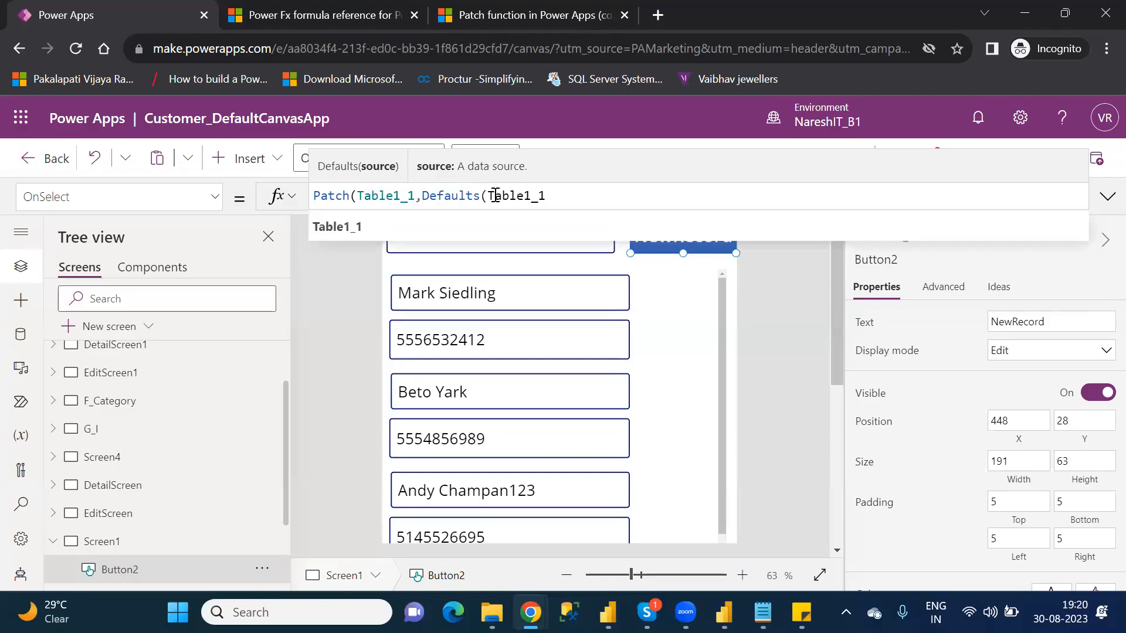
type("),")
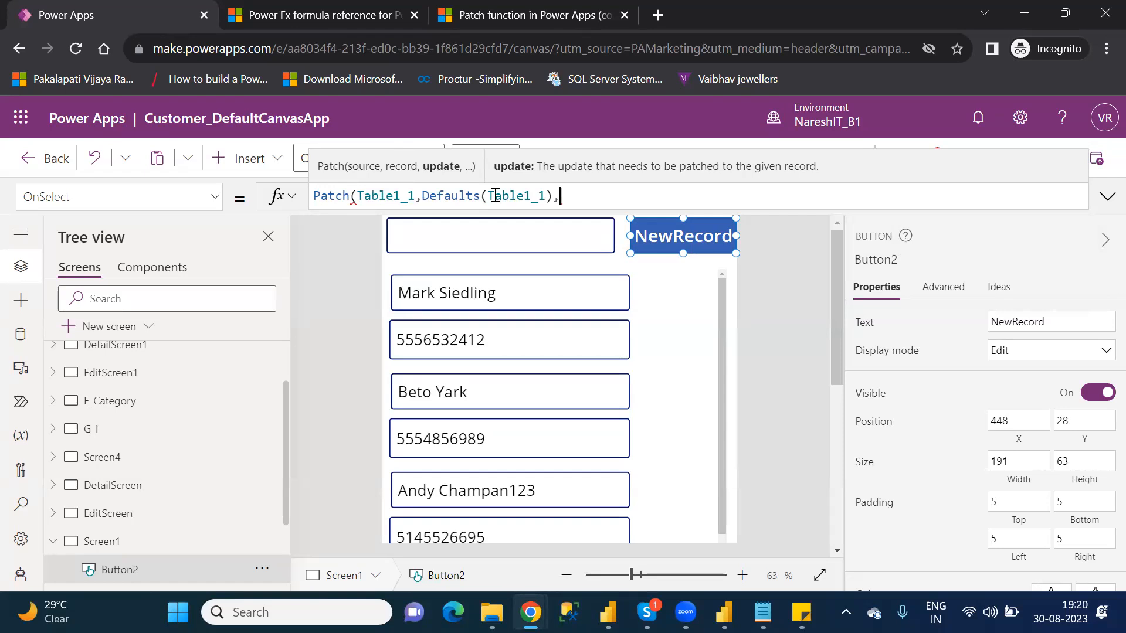
double_click(505, 196)
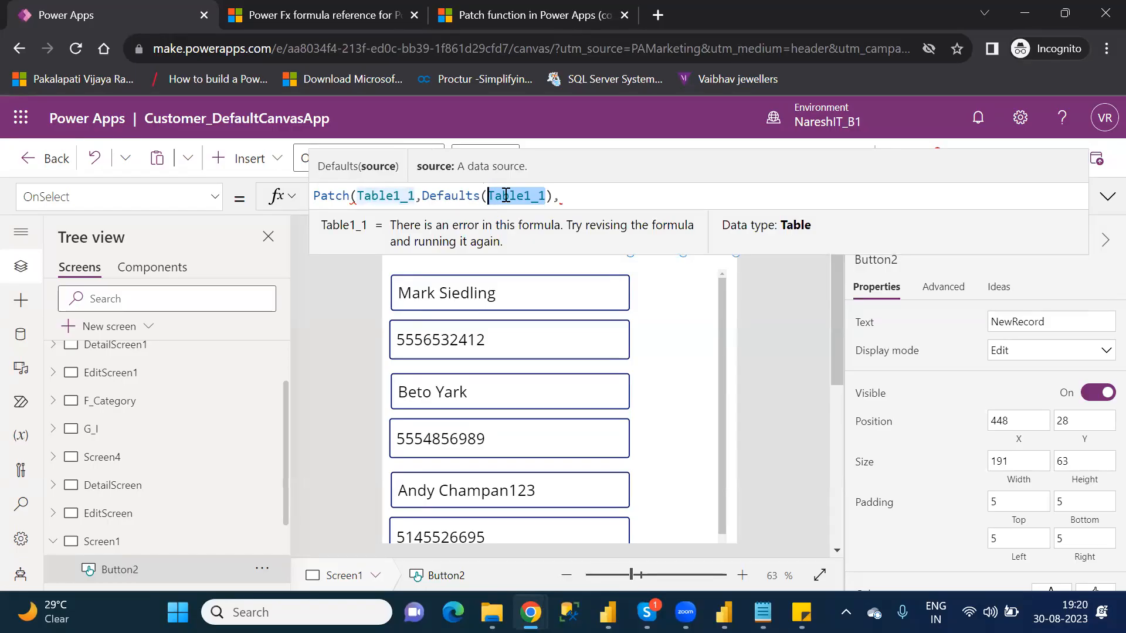
left_click(580, 199)
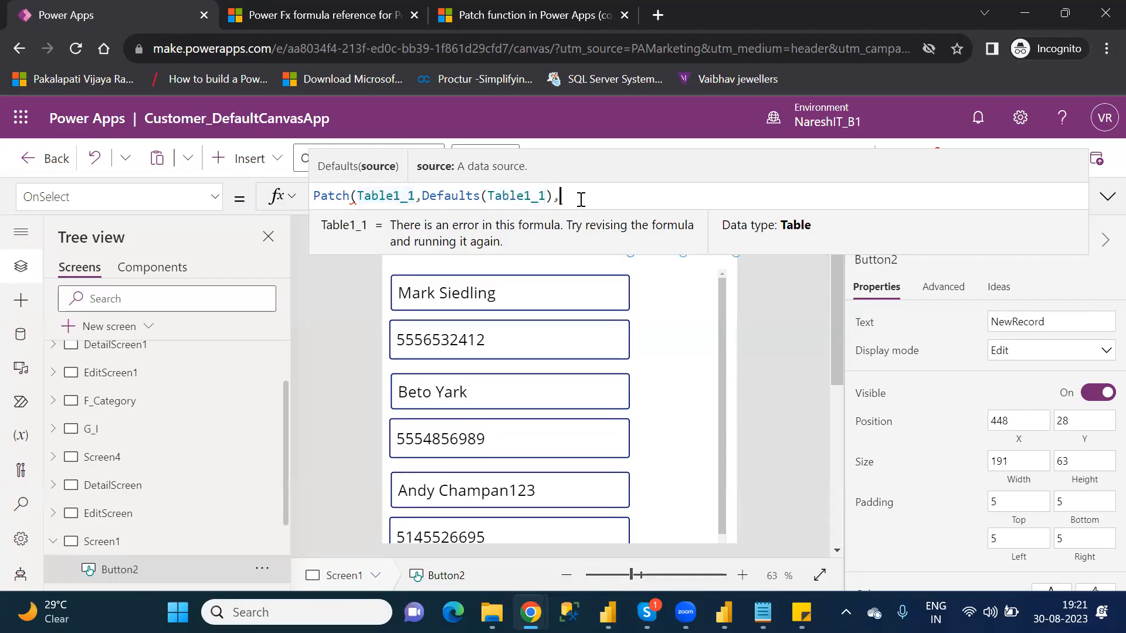
Step: Begin the Patch formula's update record with the AgentName column set to the text "Power Apps"
type("{")
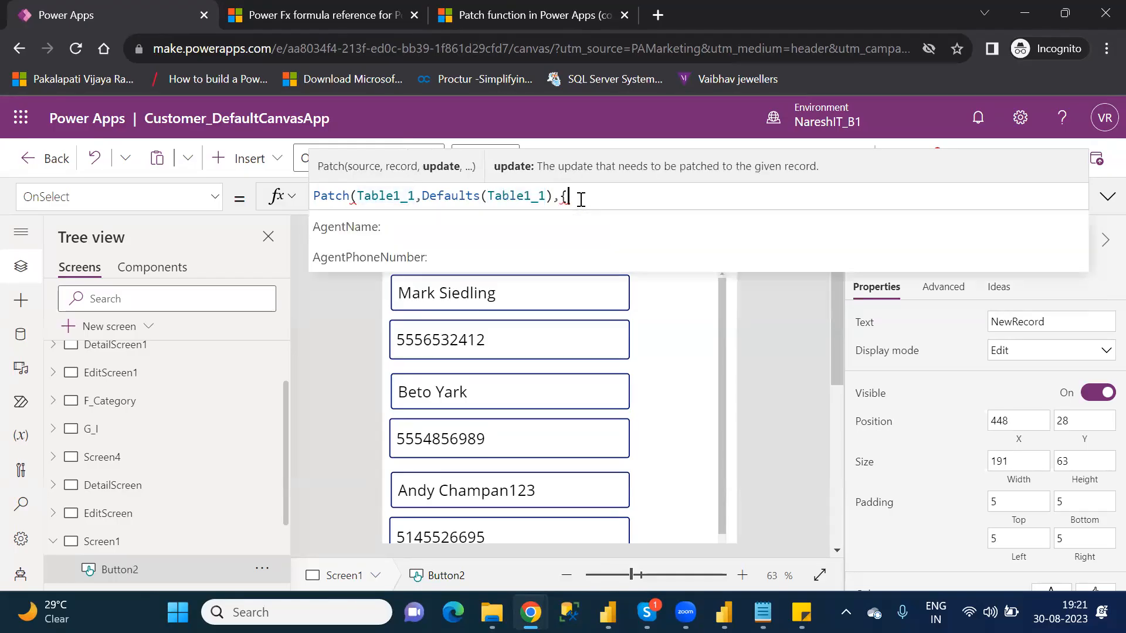
key("Down")
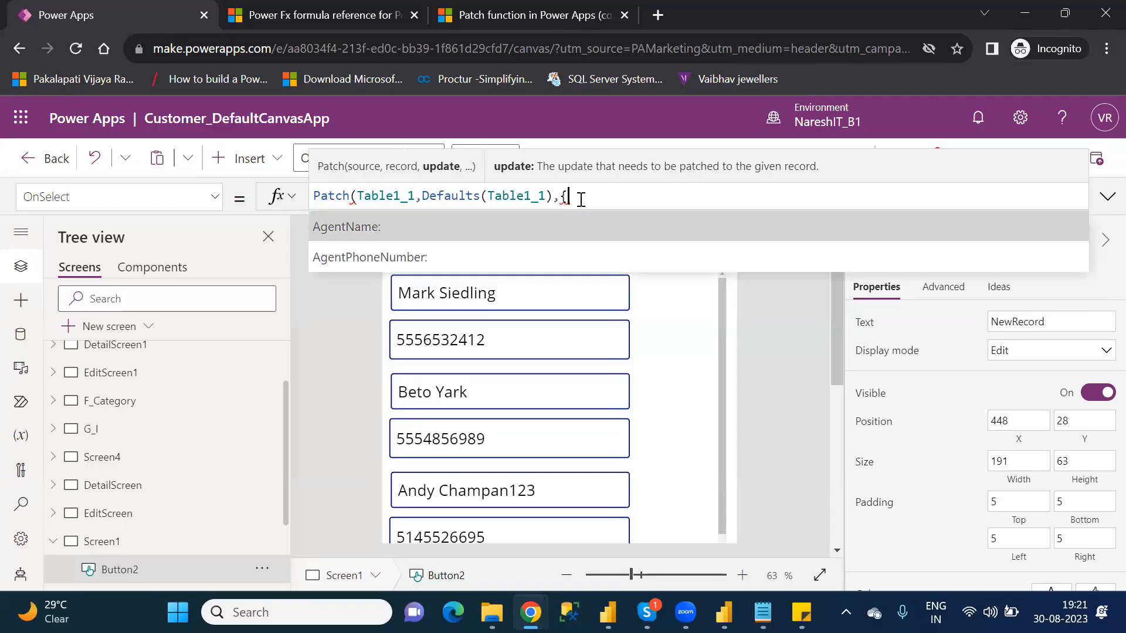
key("Tab")
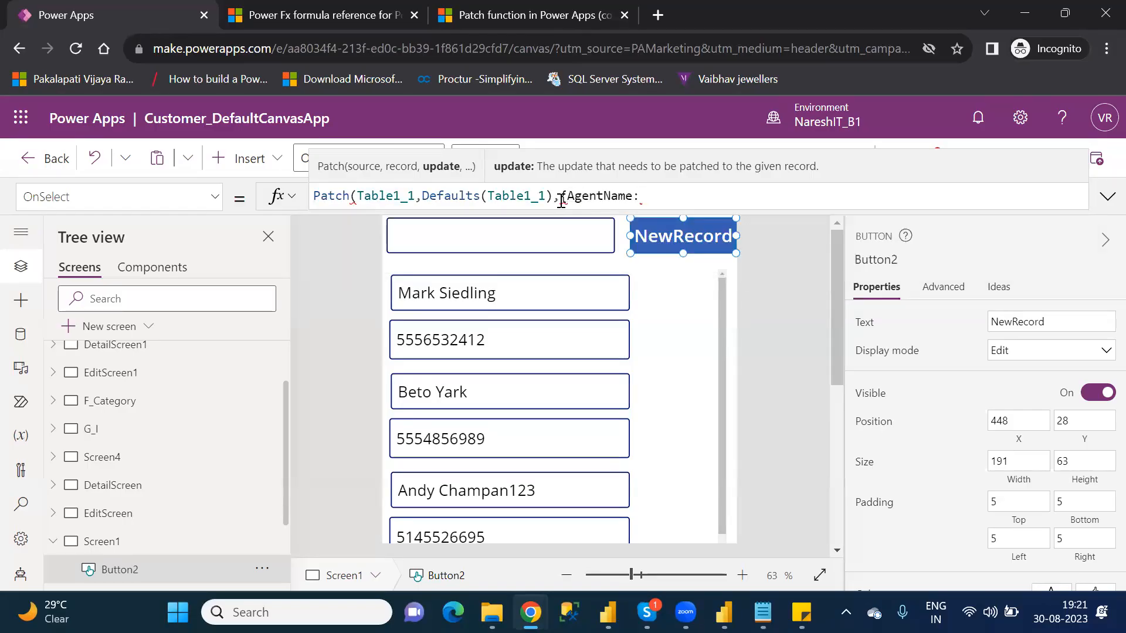
left_click(556, 197)
type(",")
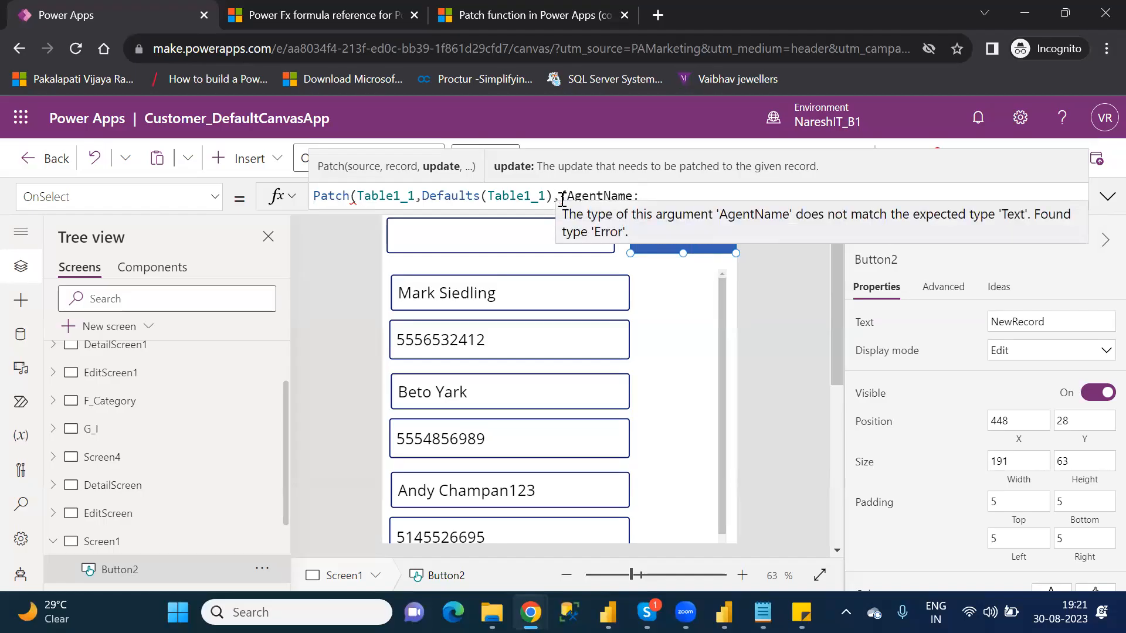
double_click(602, 196)
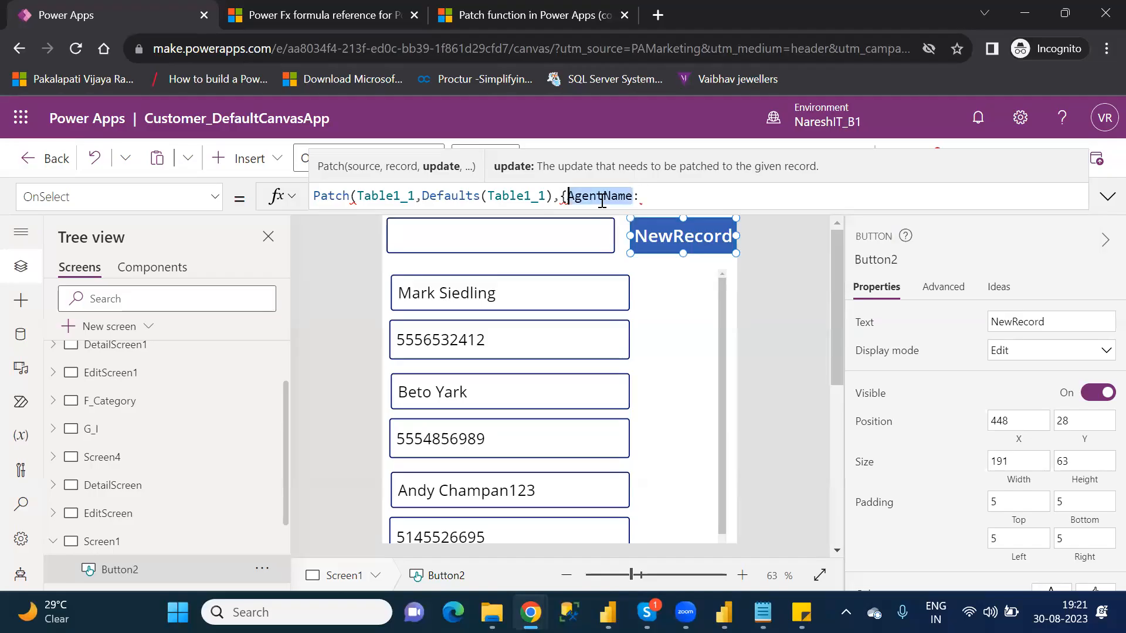
left_click(639, 197)
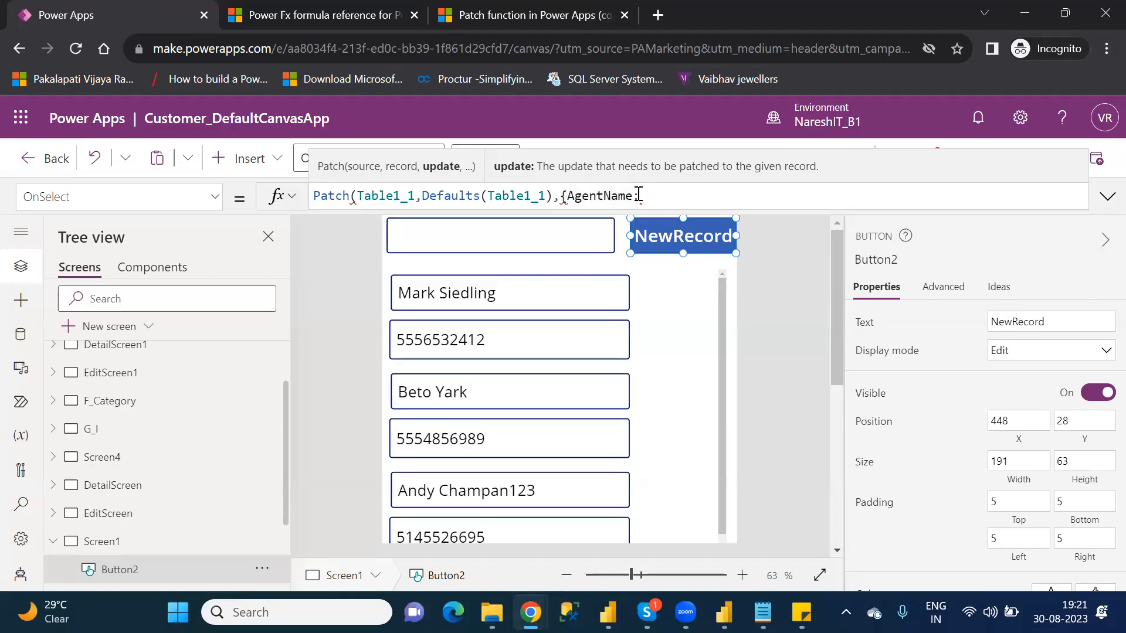
type("\"\"")
key("Left")
type("Power Apps\",")
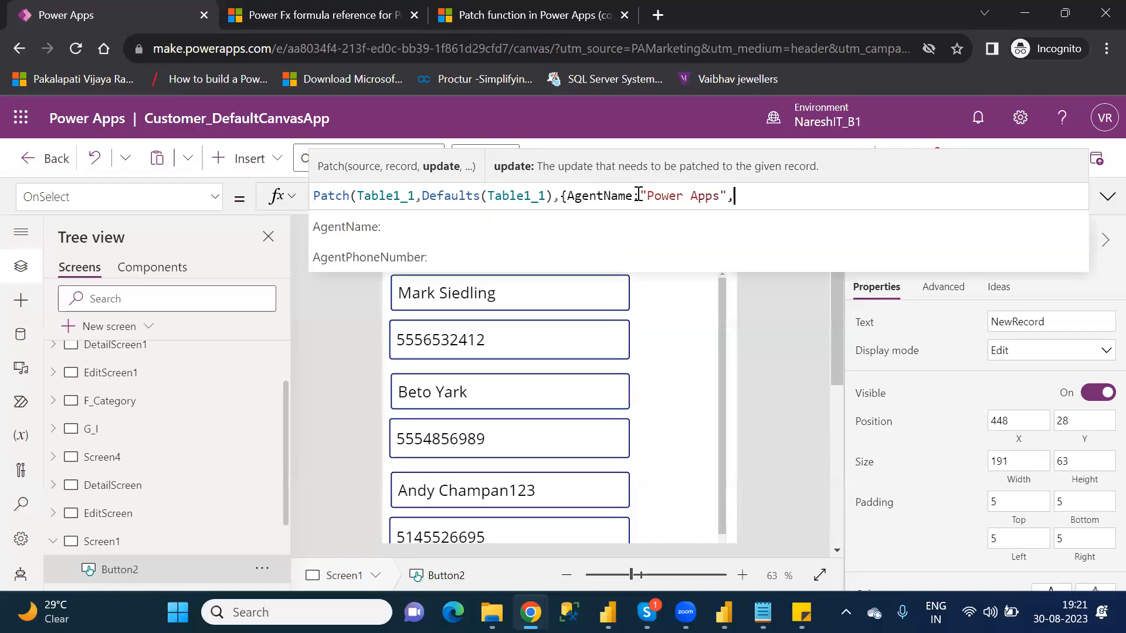
Step: Add the AgentPhoneNumber column with a ten-digit phone number as text, and close the update record and the Patch formula
key("Down")
key("Down")
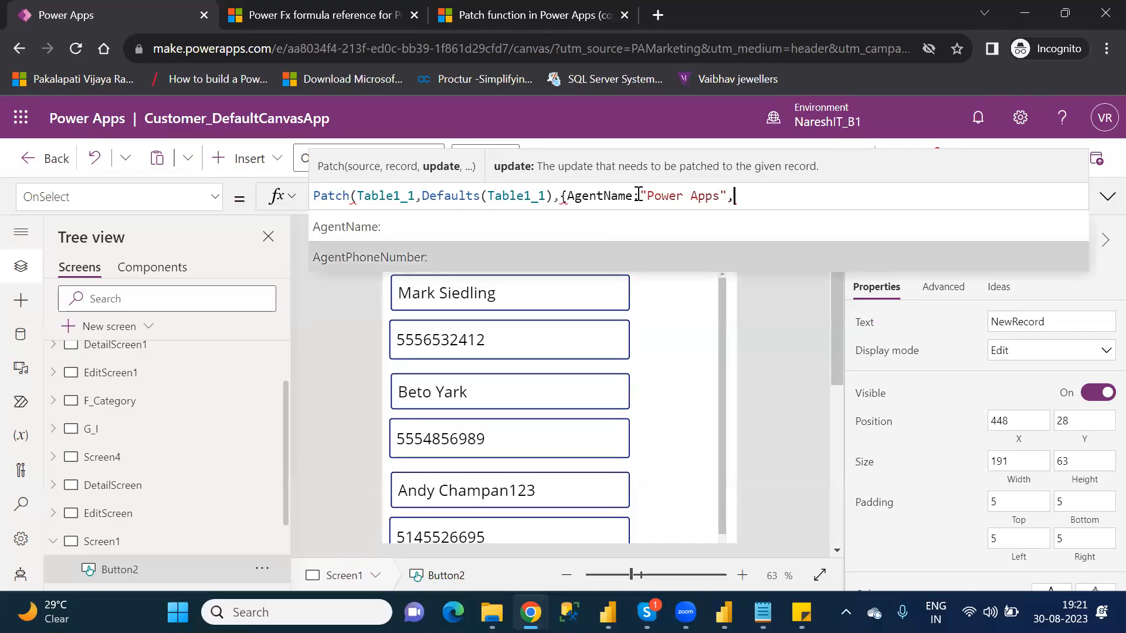
key("Tab")
type("\"")
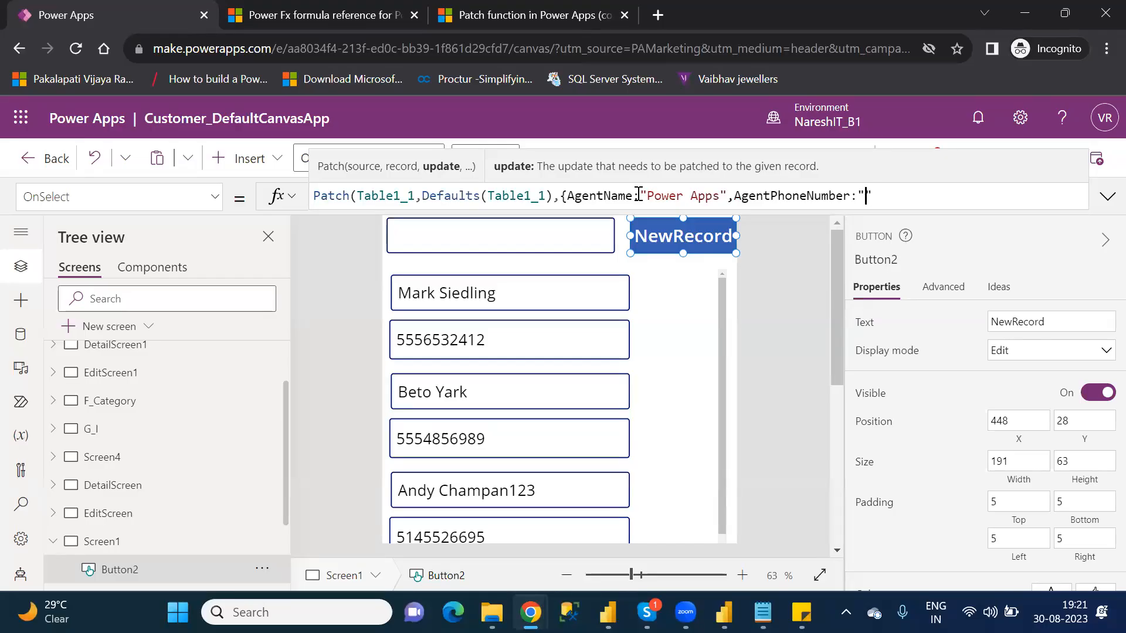
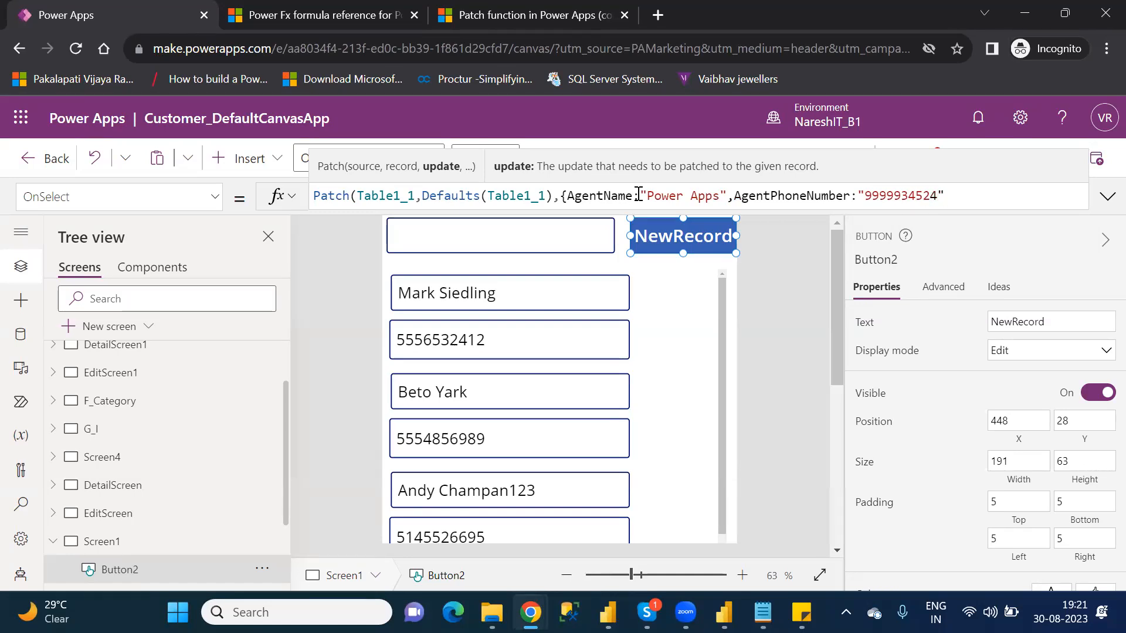
type("})")
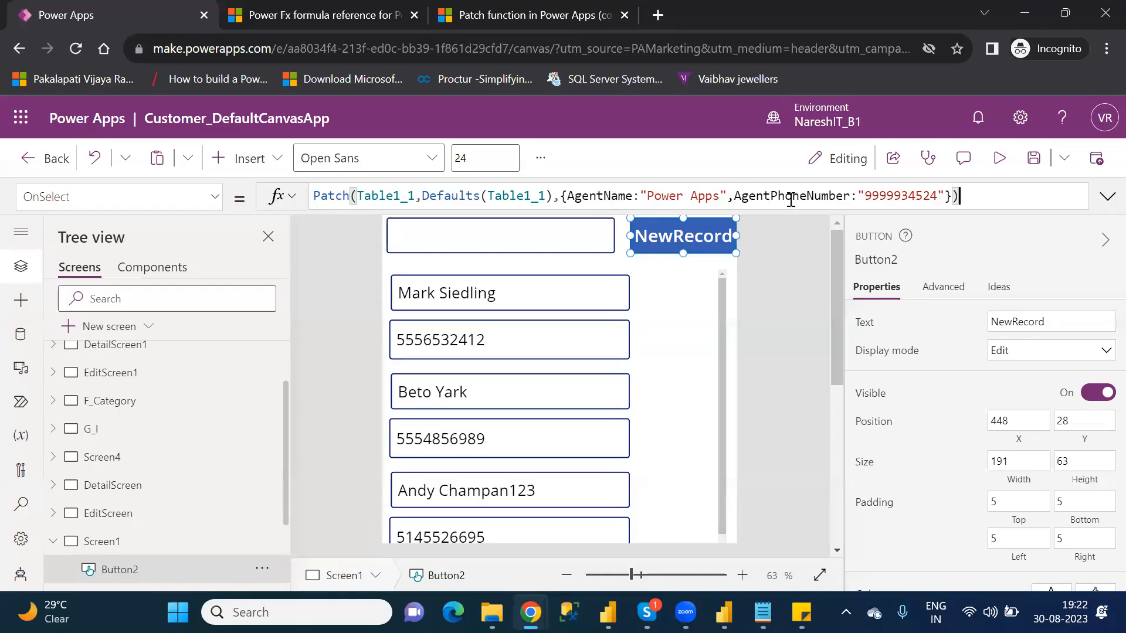
double_click(878, 196)
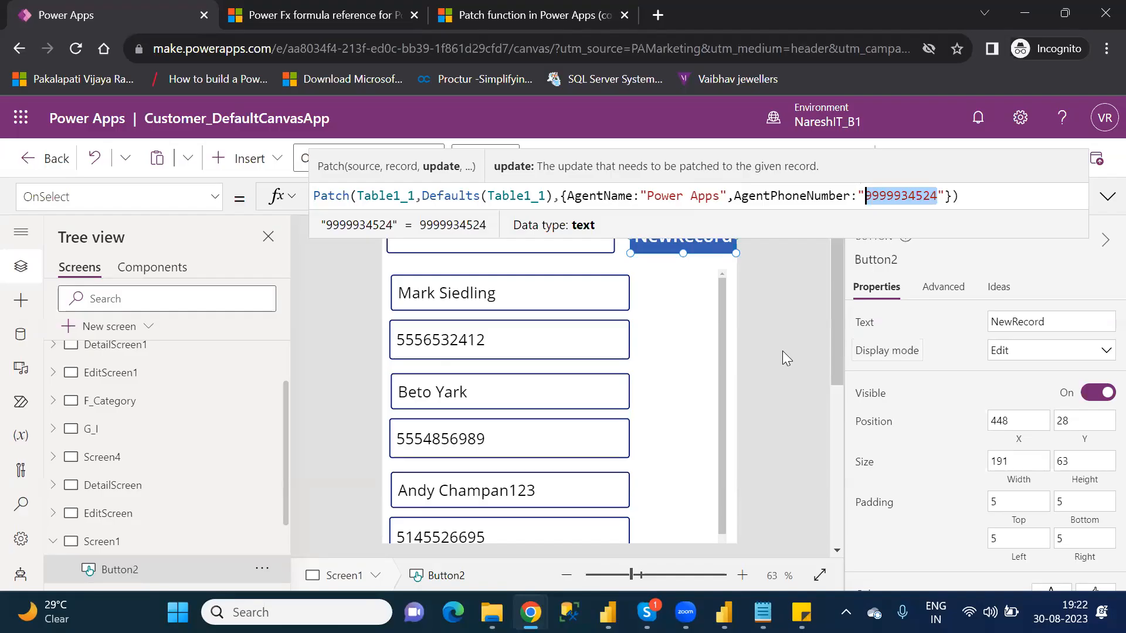
left_click(679, 285)
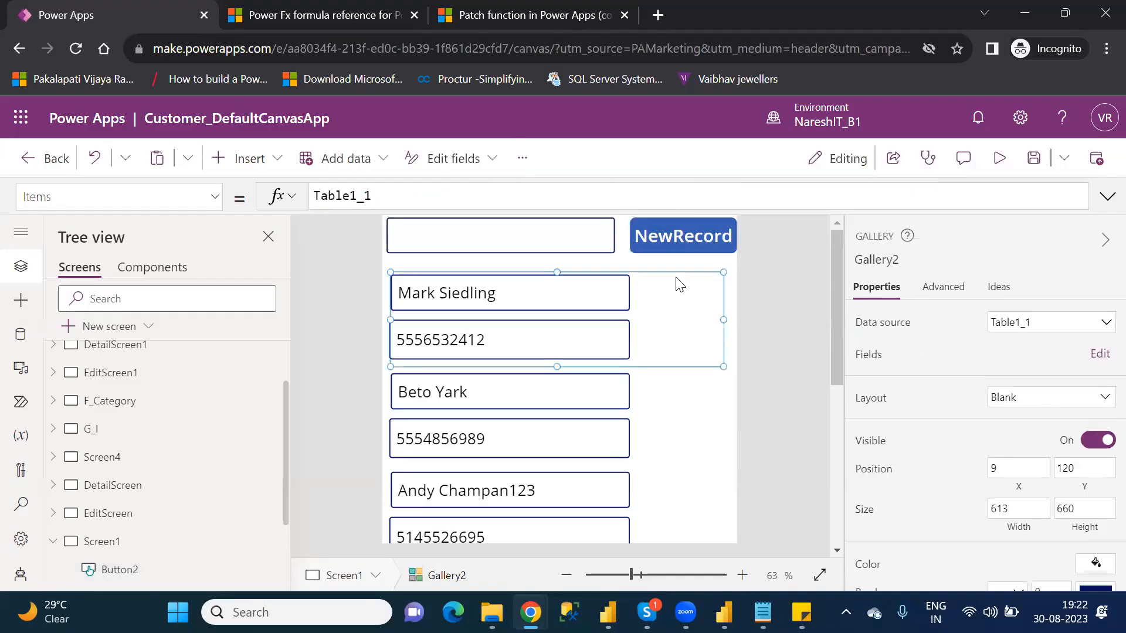
Step: Reduce the top text input to about half its height and place a copy of it directly below, above the gallery
left_click(533, 237)
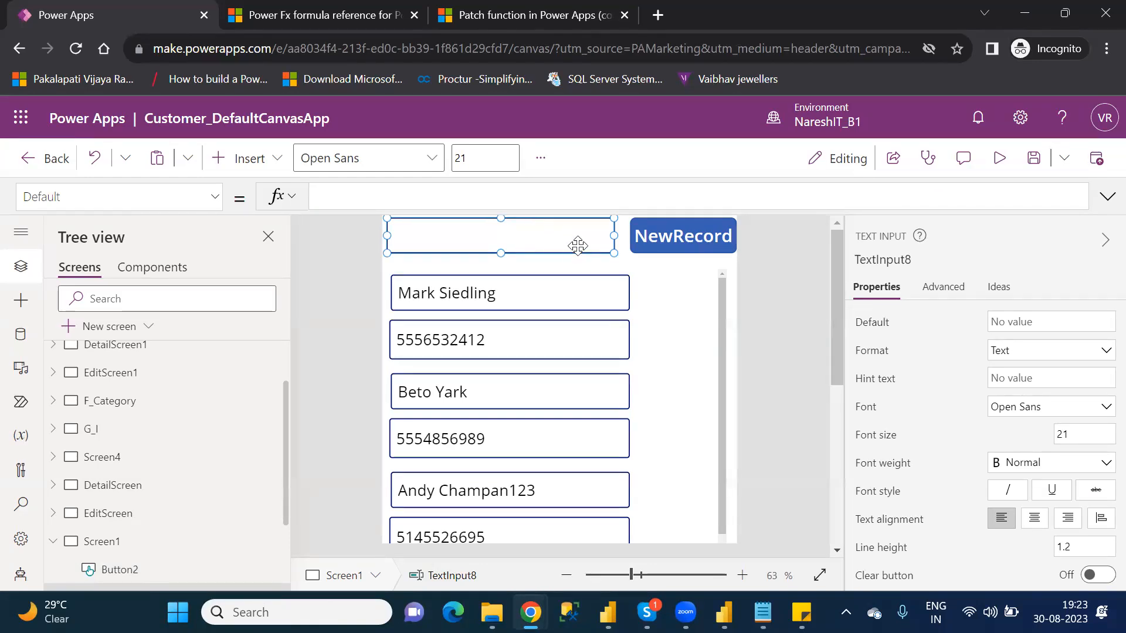
left_click_drag(500, 252, 505, 238)
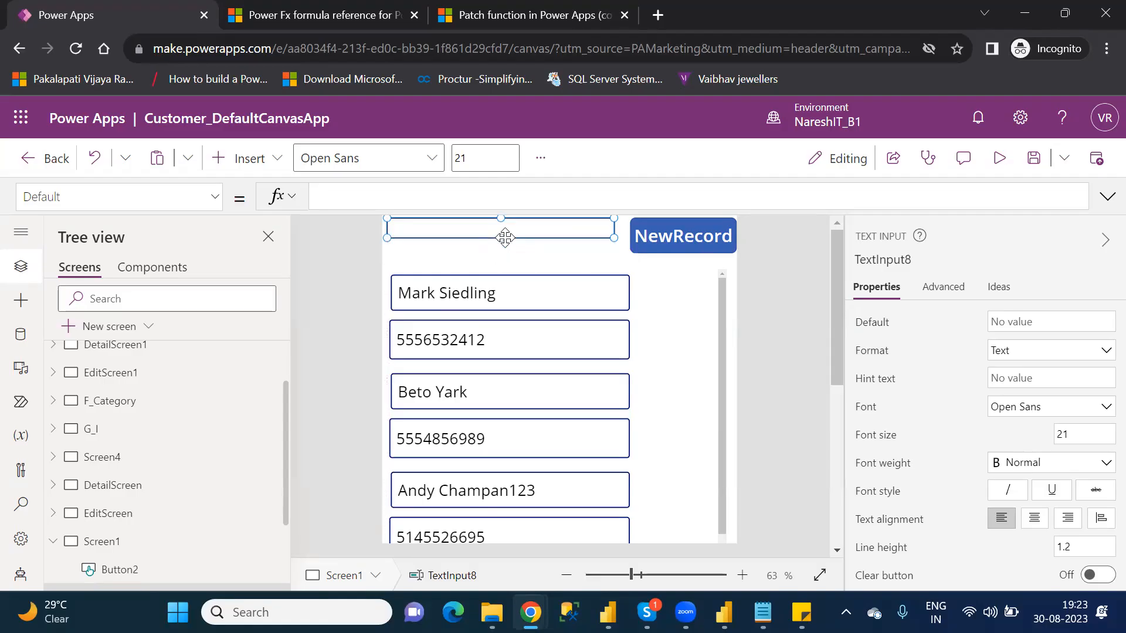
key("ctrl+c")
key("ctrl+v")
left_click_drag(520, 236, 517, 252)
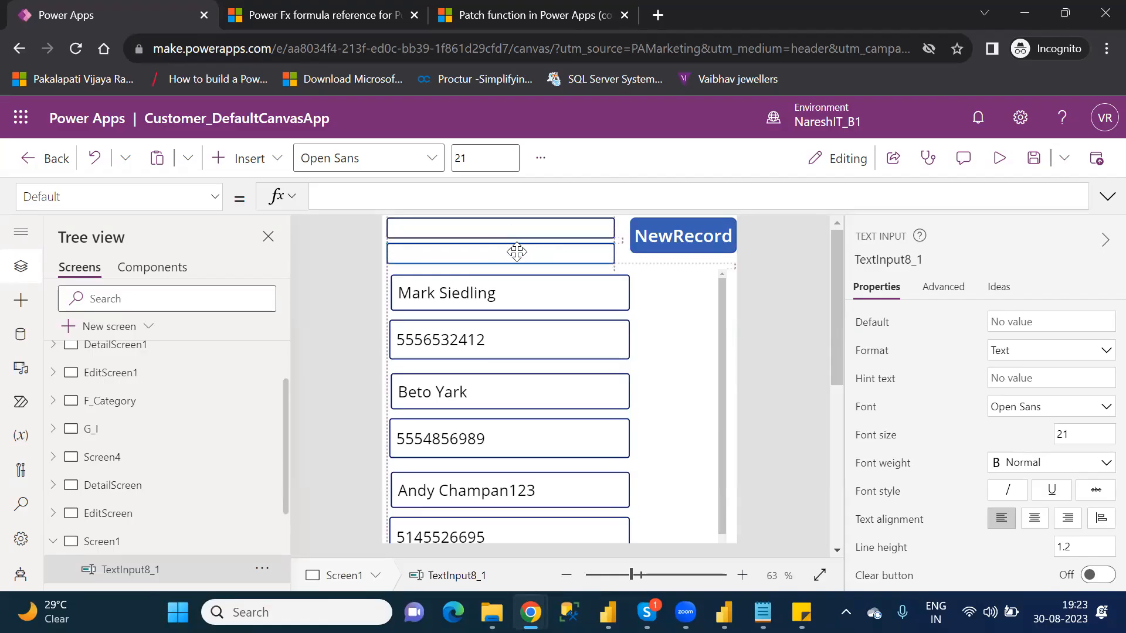
left_click(653, 233)
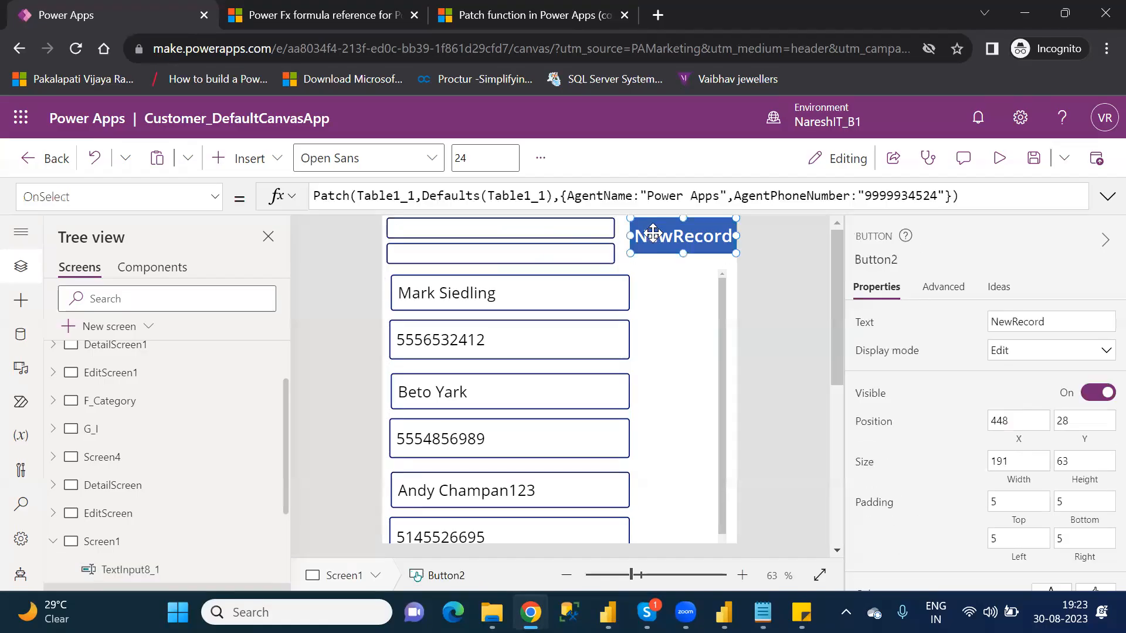
left_click(566, 228)
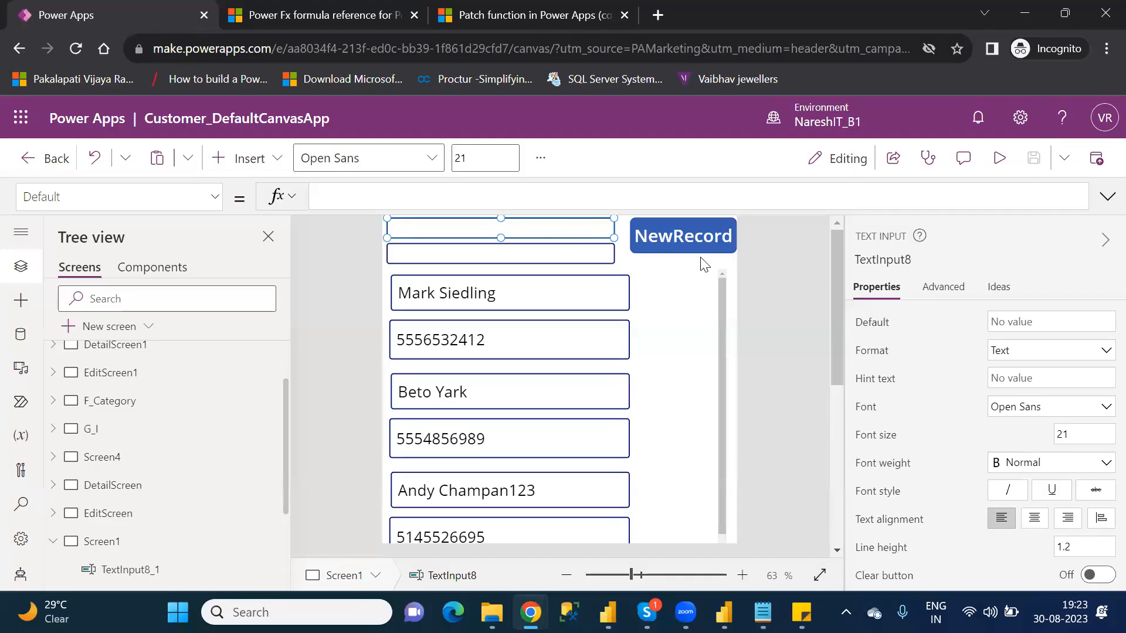
left_click(695, 240)
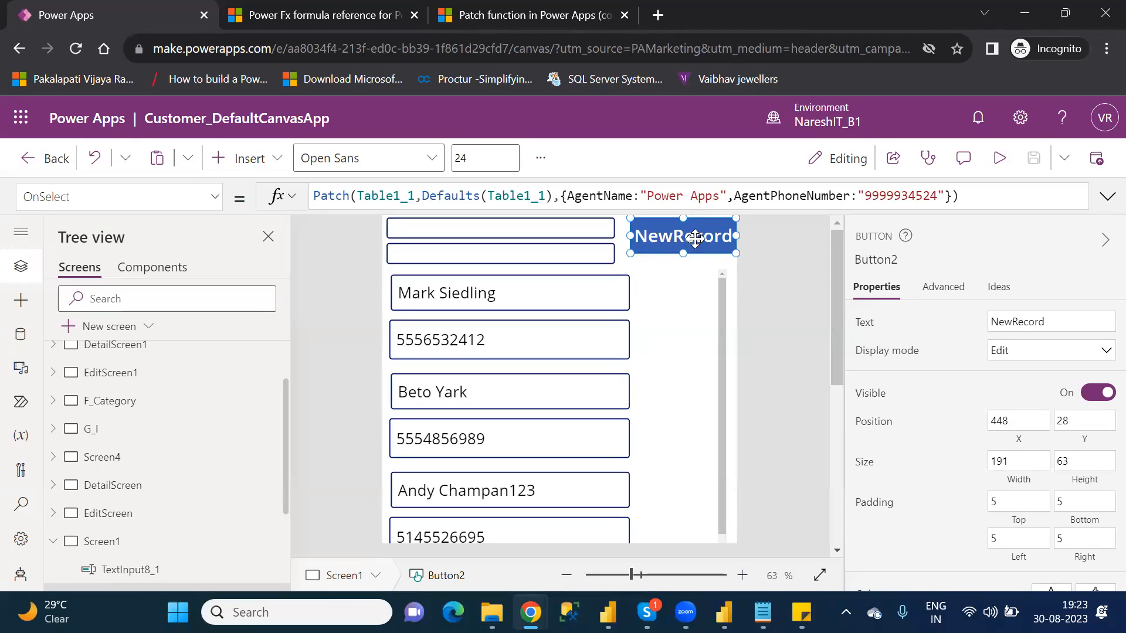
left_click(553, 228)
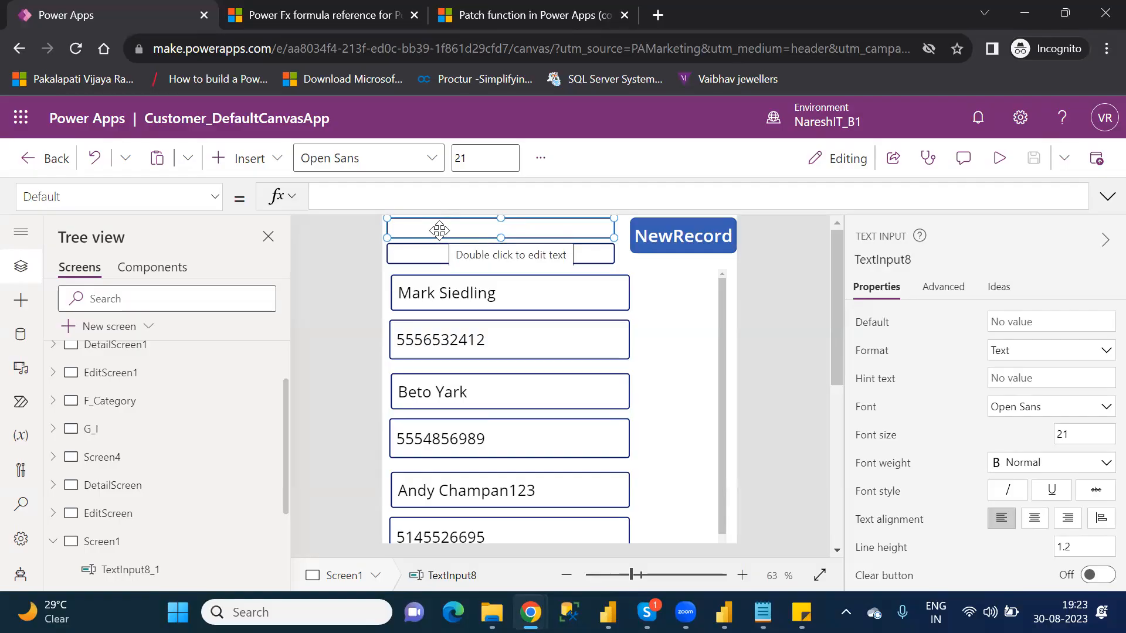
left_click(413, 259)
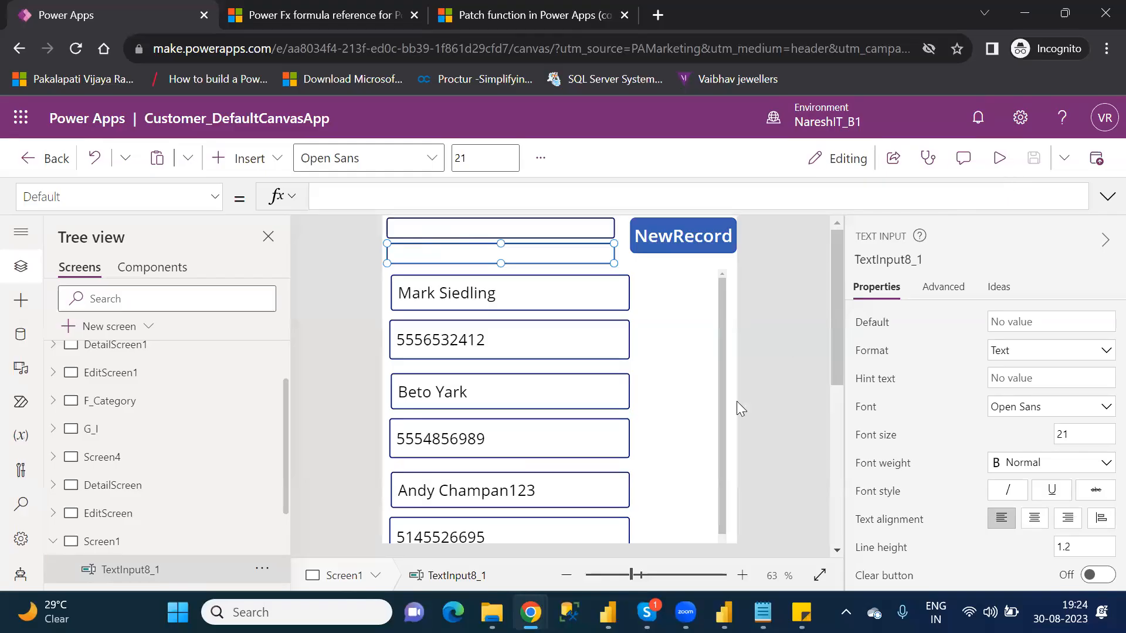
Step: Preview the app with the two text inputs above the gallery, and return to editing
left_click(1001, 159)
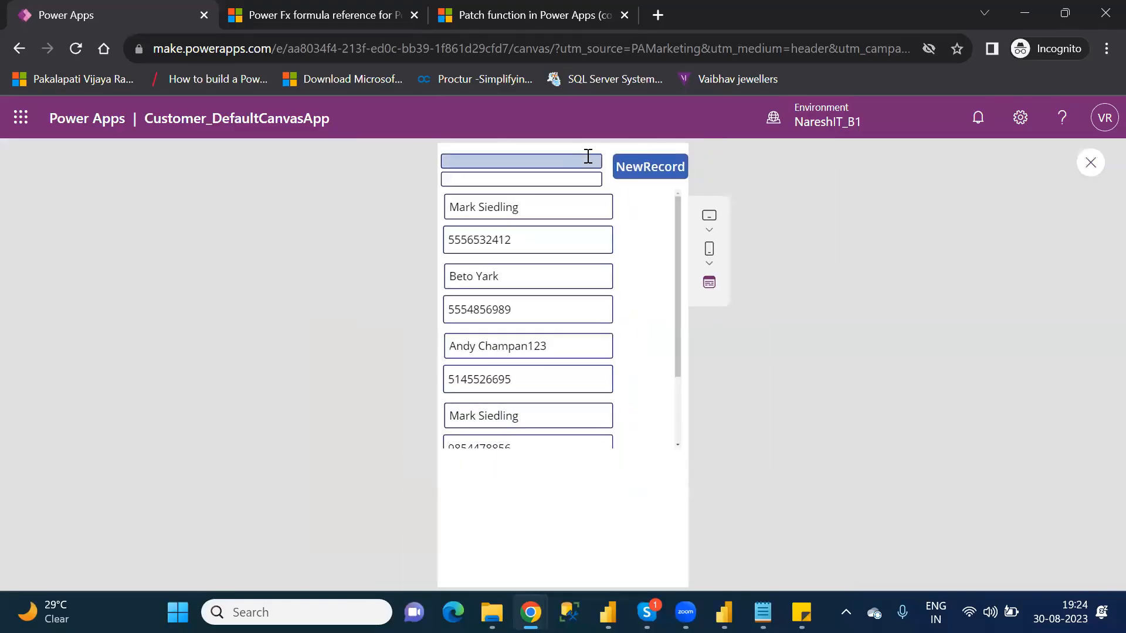
left_click(1089, 163)
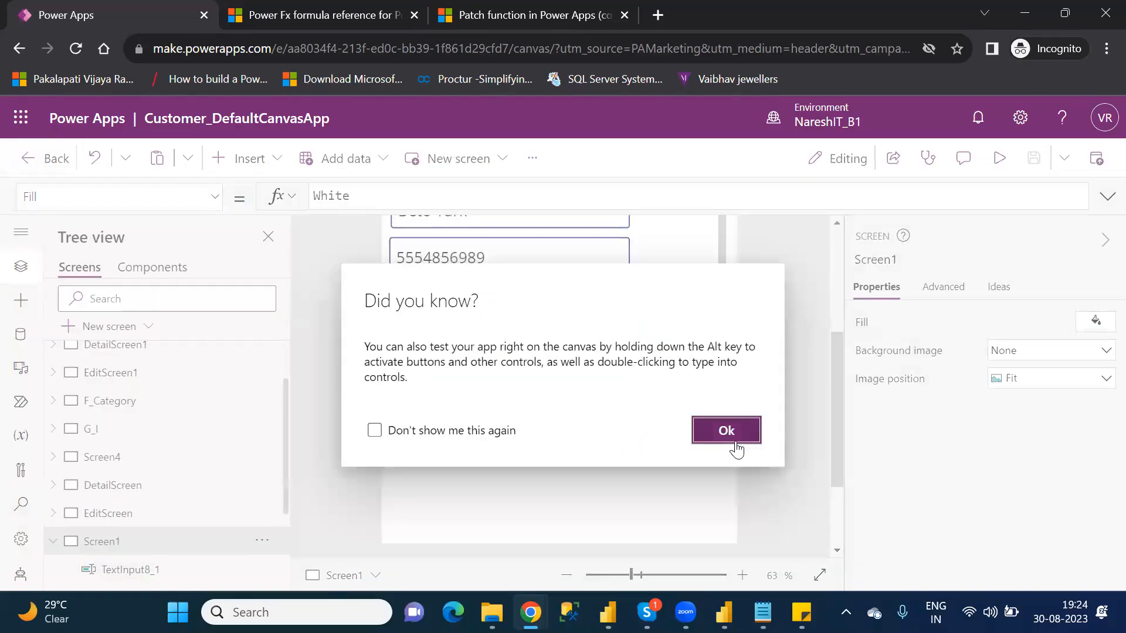
left_click(737, 443)
scroll(838, 257, "up", 3)
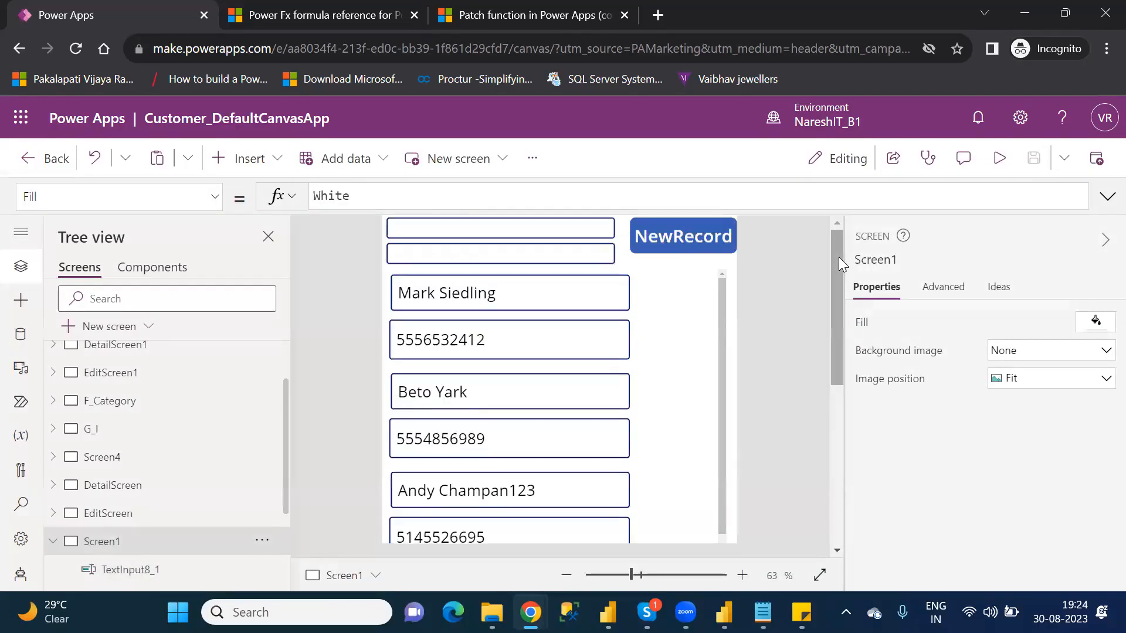
Step: Remove the fixed text "Power Apps" from the AgentName column in the NewRecord button's Patch formula
left_click(654, 242)
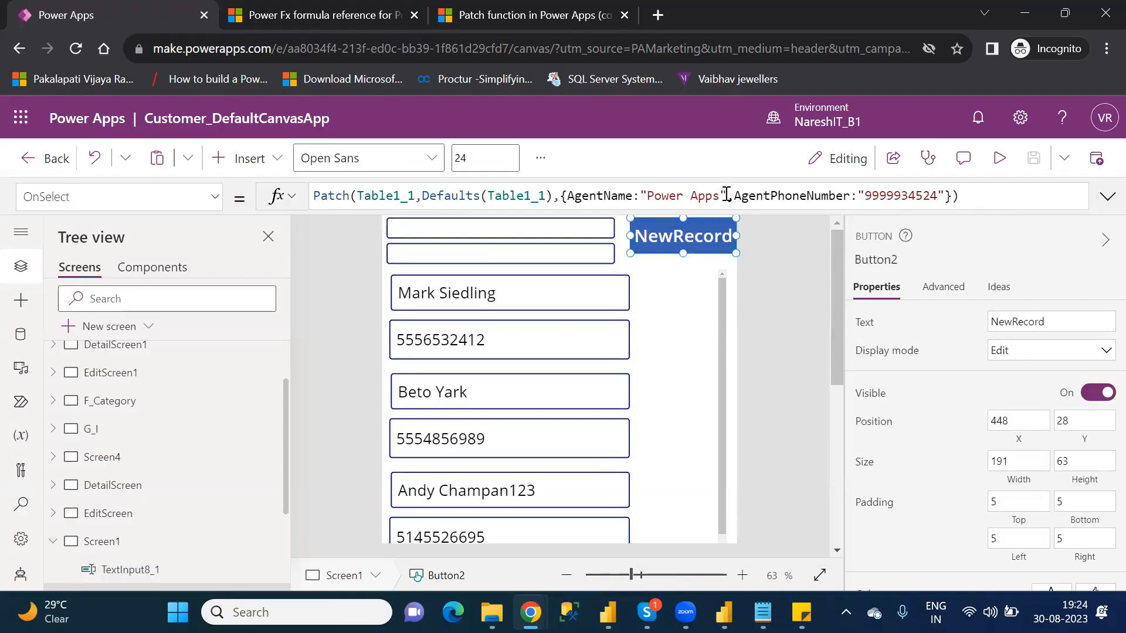
left_click_drag(726, 194, 640, 197)
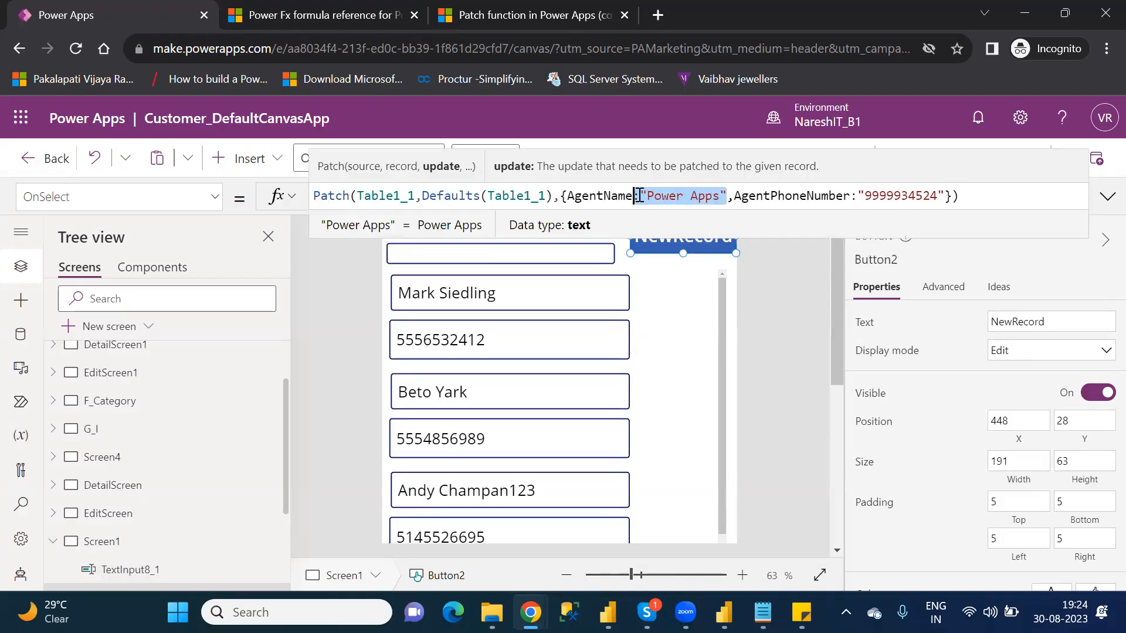
key("BackSpace")
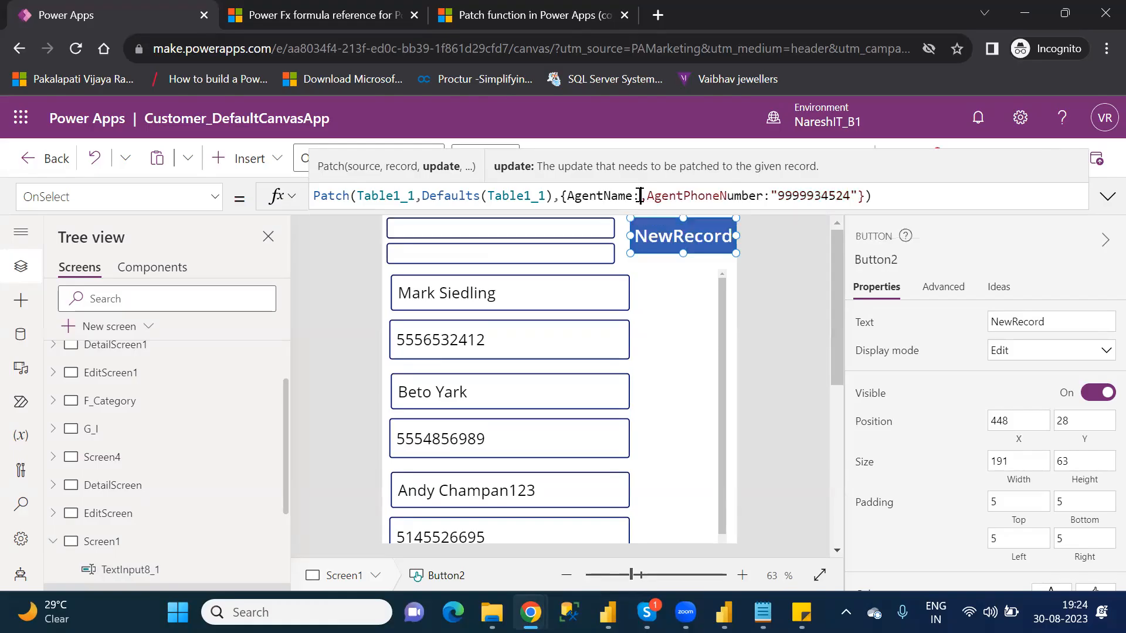
Step: Check the control names of the two text inputs above the gallery
left_click(565, 220)
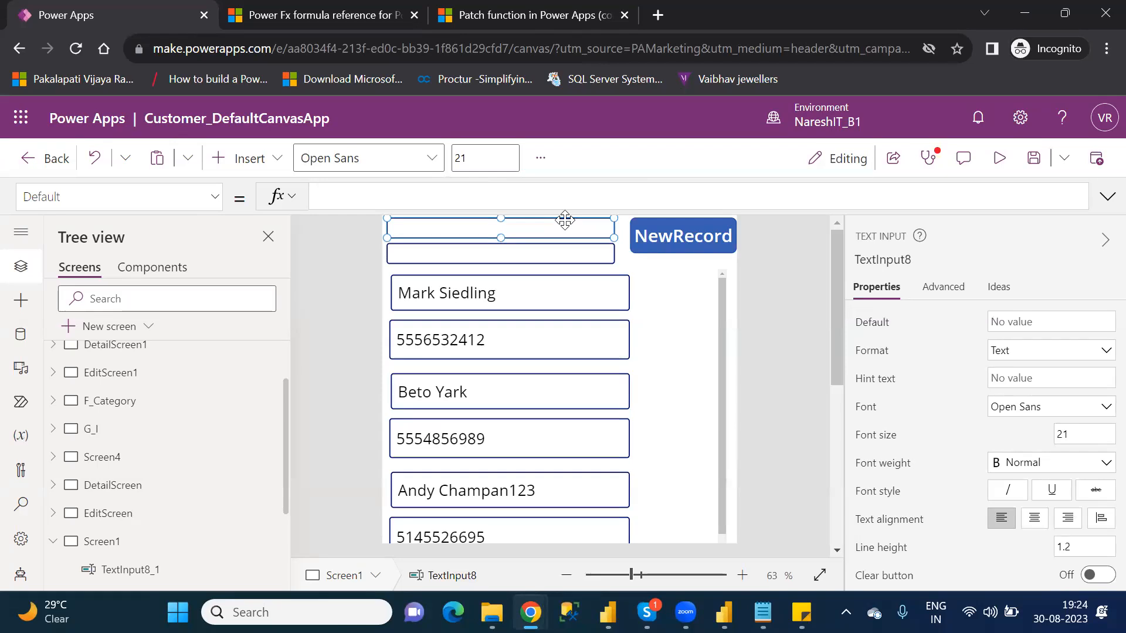
left_click(565, 251)
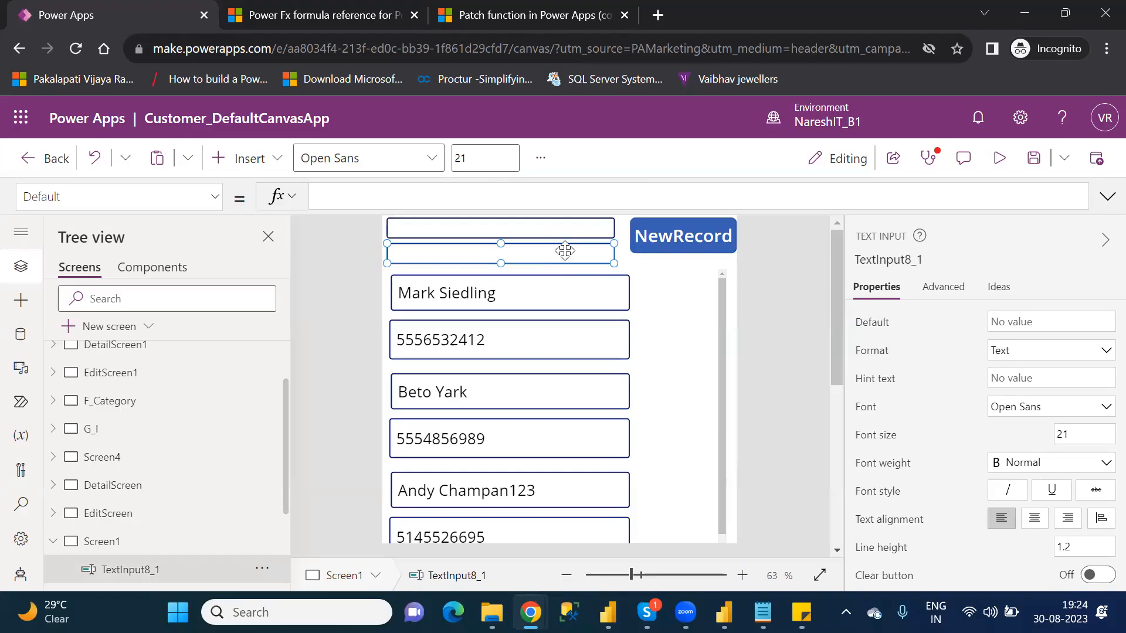
left_click(564, 226)
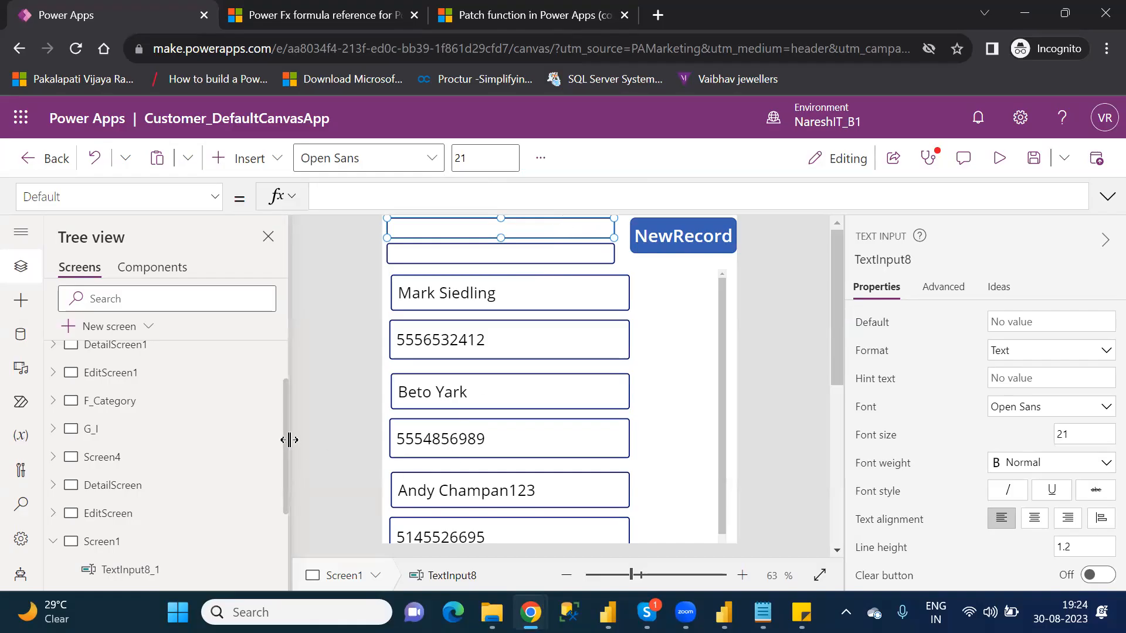
scroll(284, 463, "down", 3)
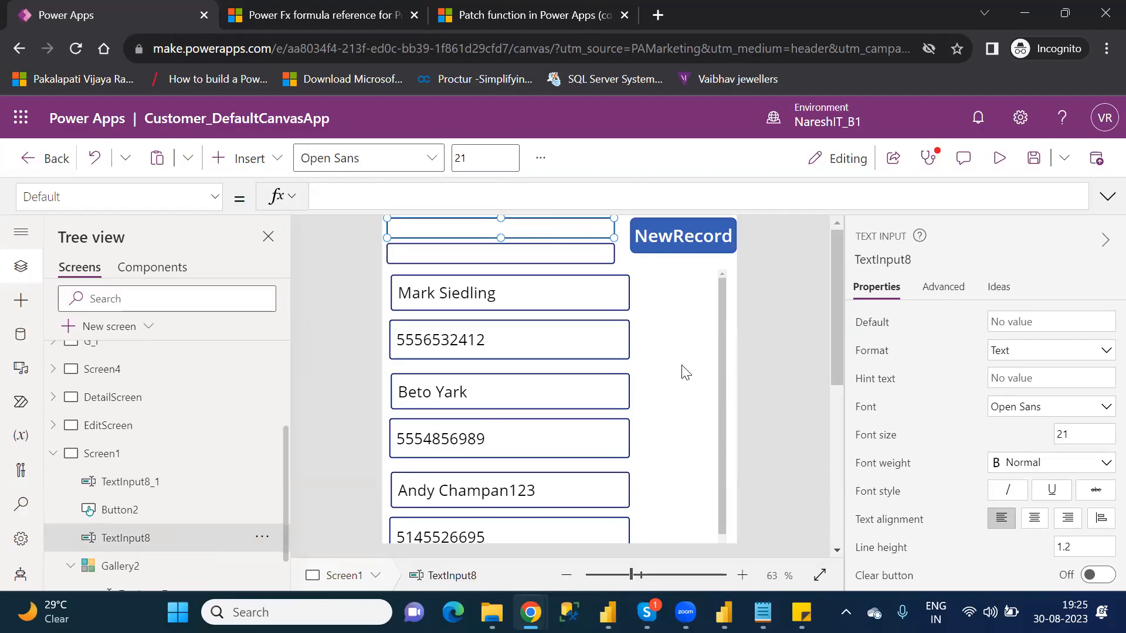
left_click(687, 231)
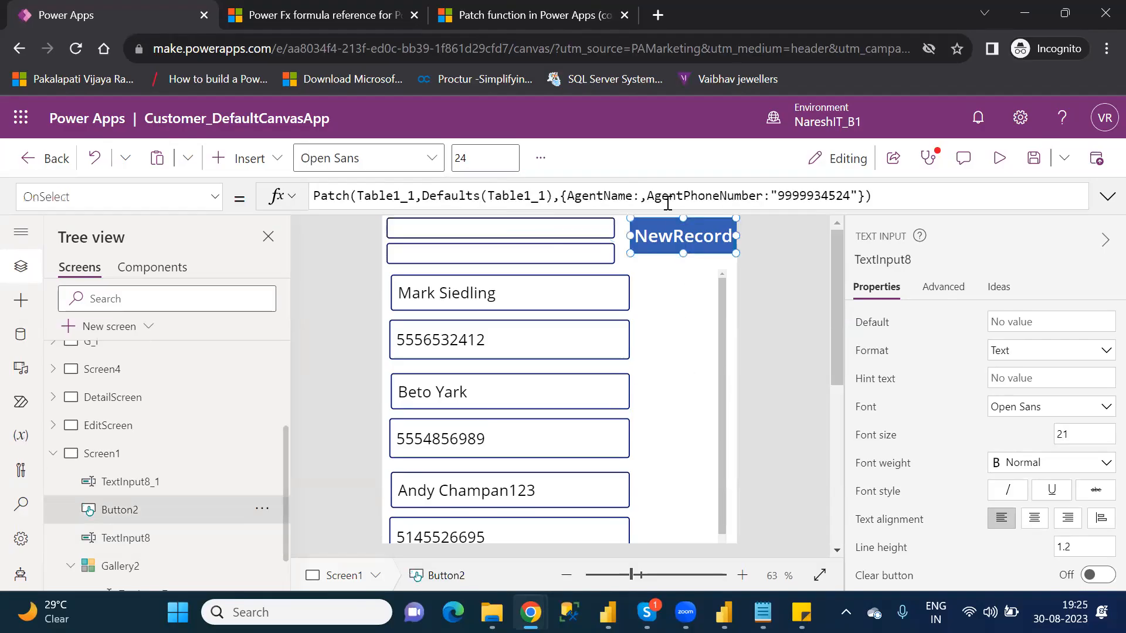
left_click(642, 194)
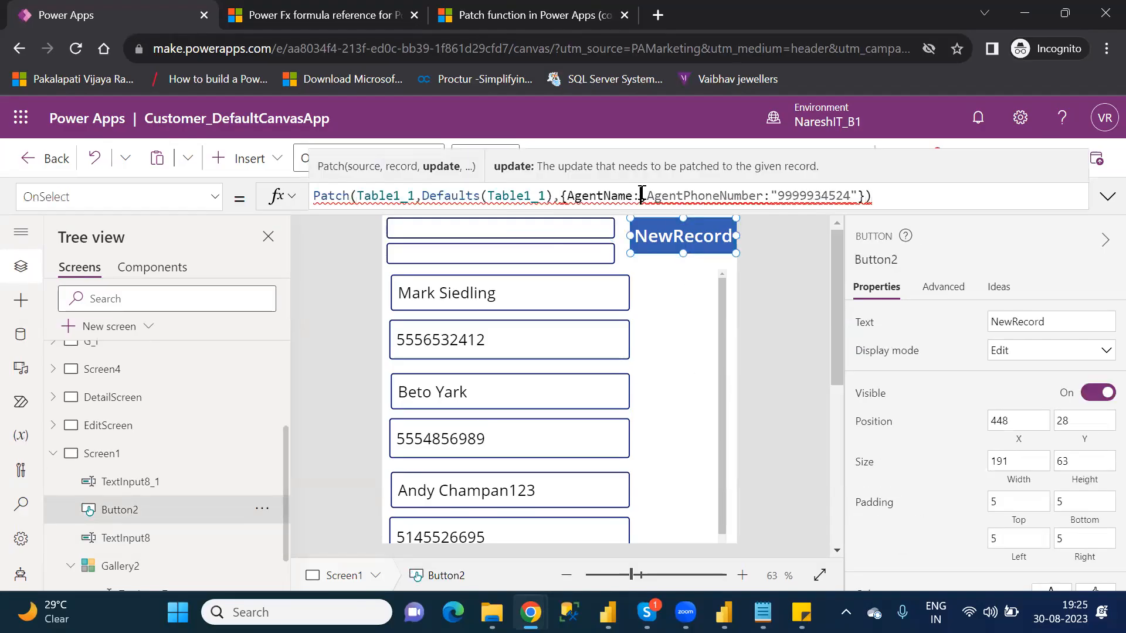
left_click(162, 544)
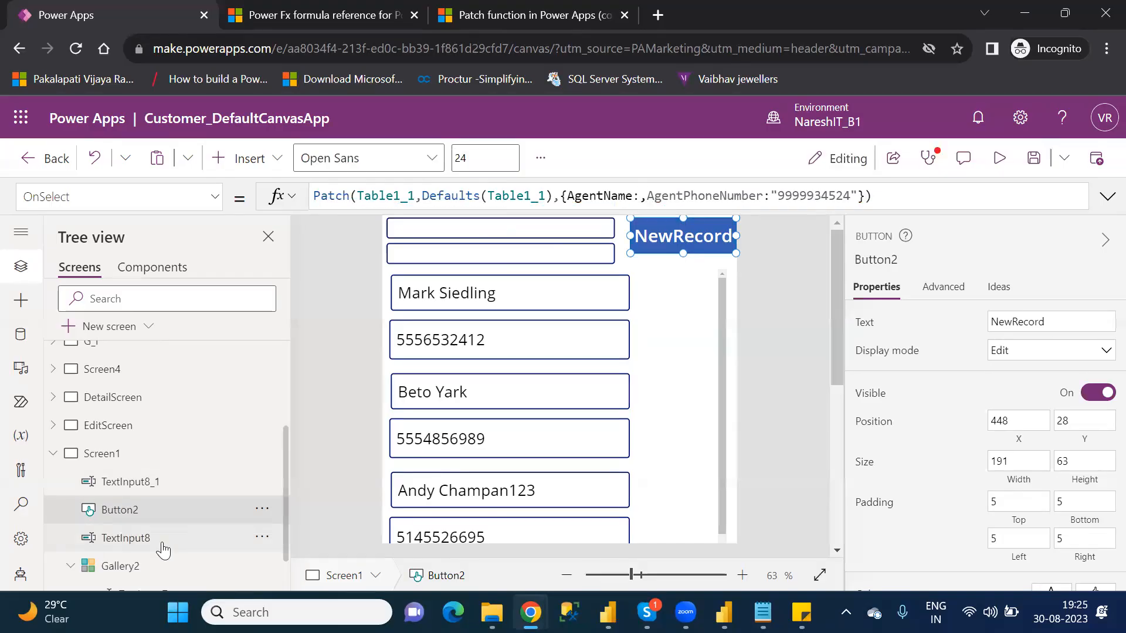
Step: Set the AgentName column in the NewRecord button's Patch formula to TextInput8.Text
left_click(700, 225)
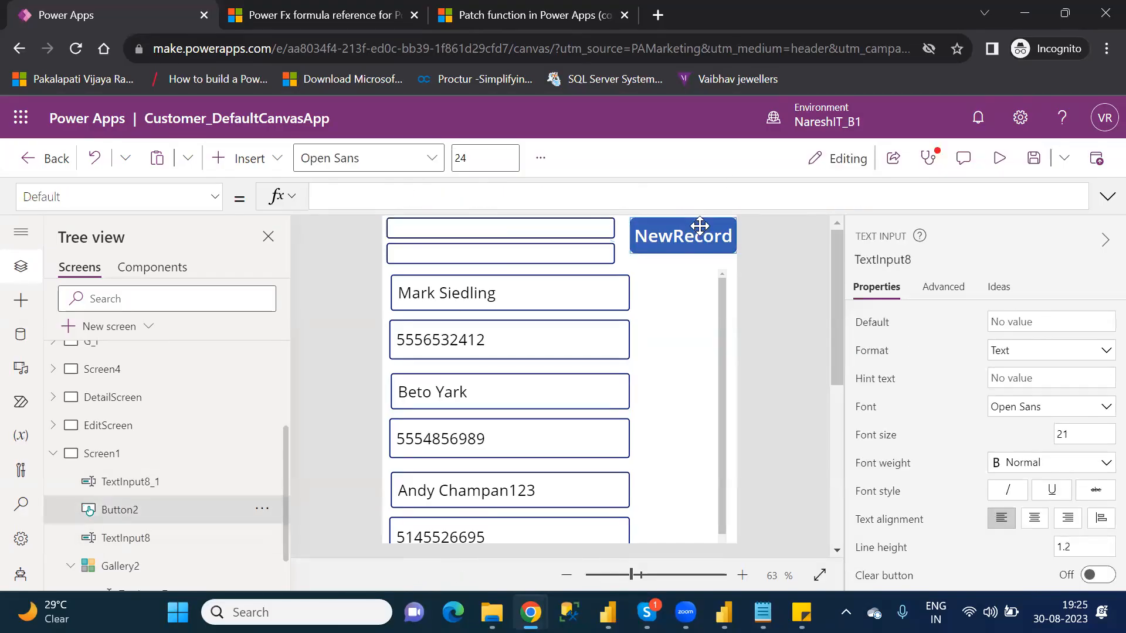
left_click(643, 194)
type("Text")
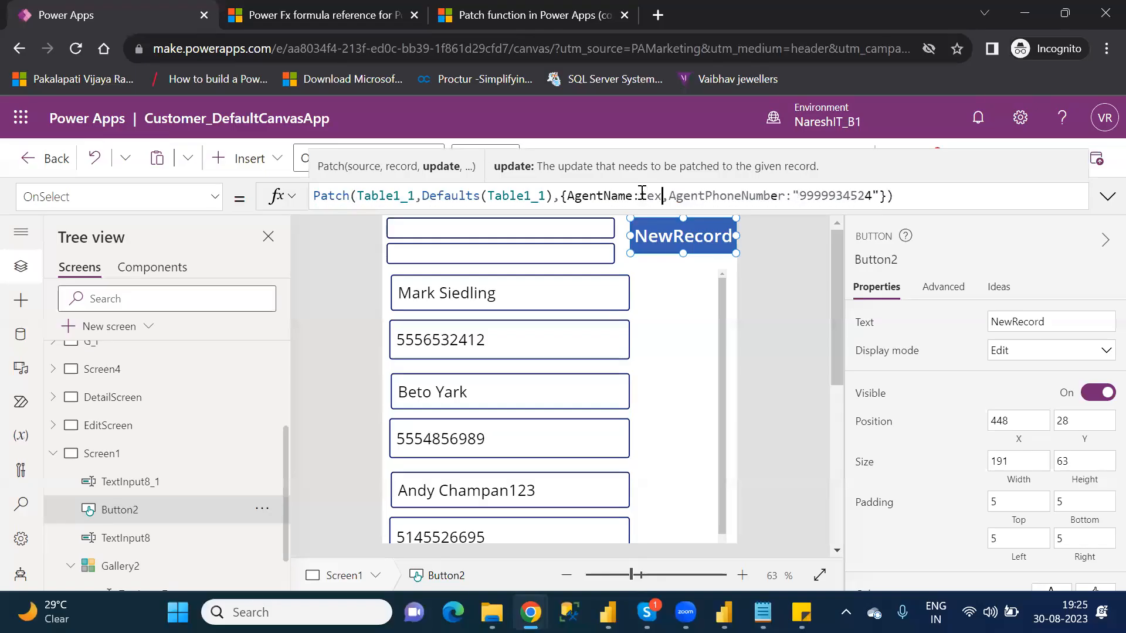
type("input")
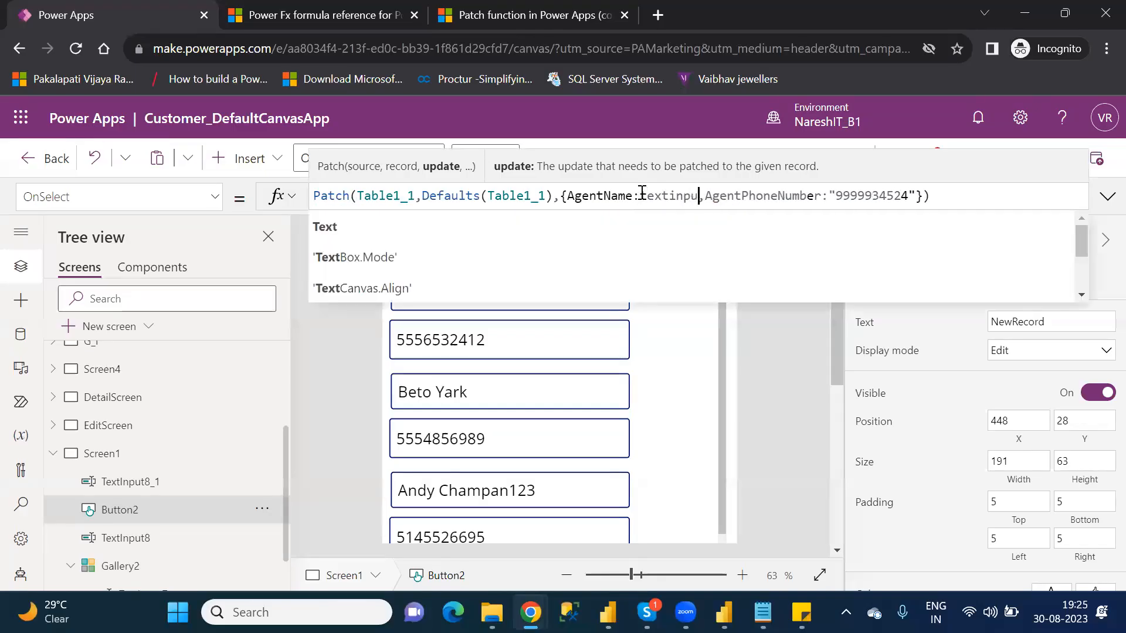
key("Down")
key("Down")
key("Down")
key("Down")
key("Down")
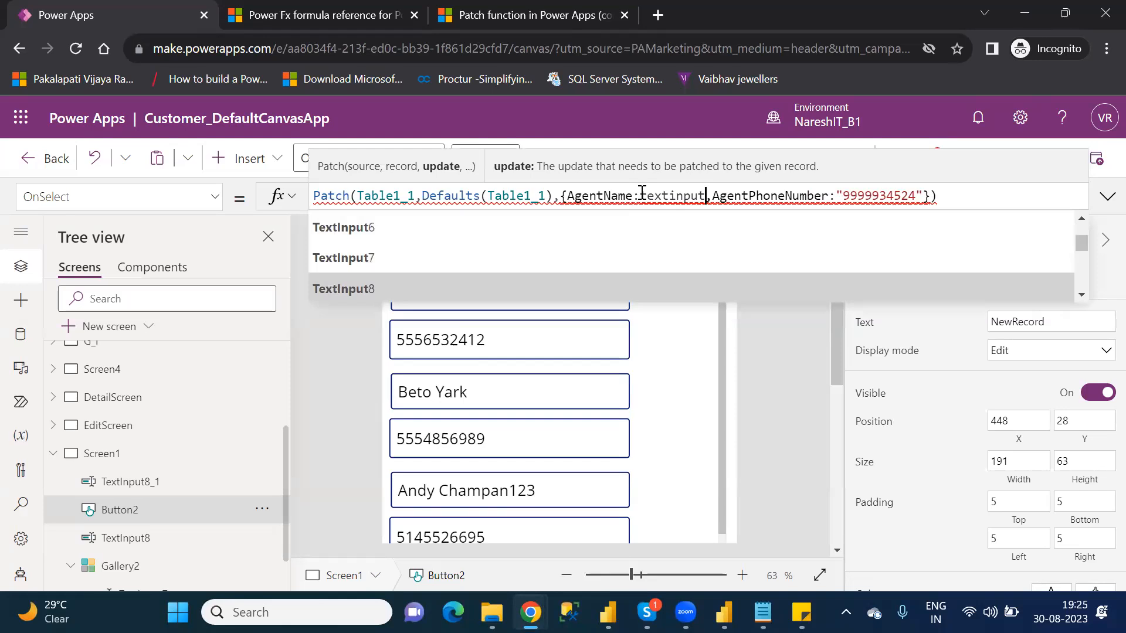
key("Tab")
type(".")
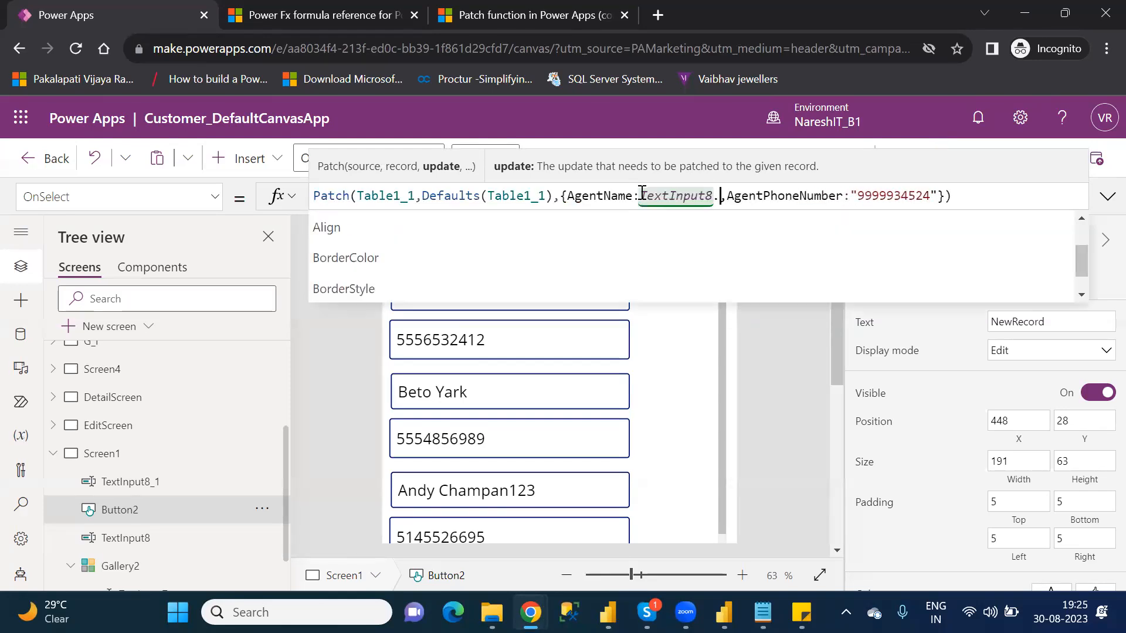
type("tex")
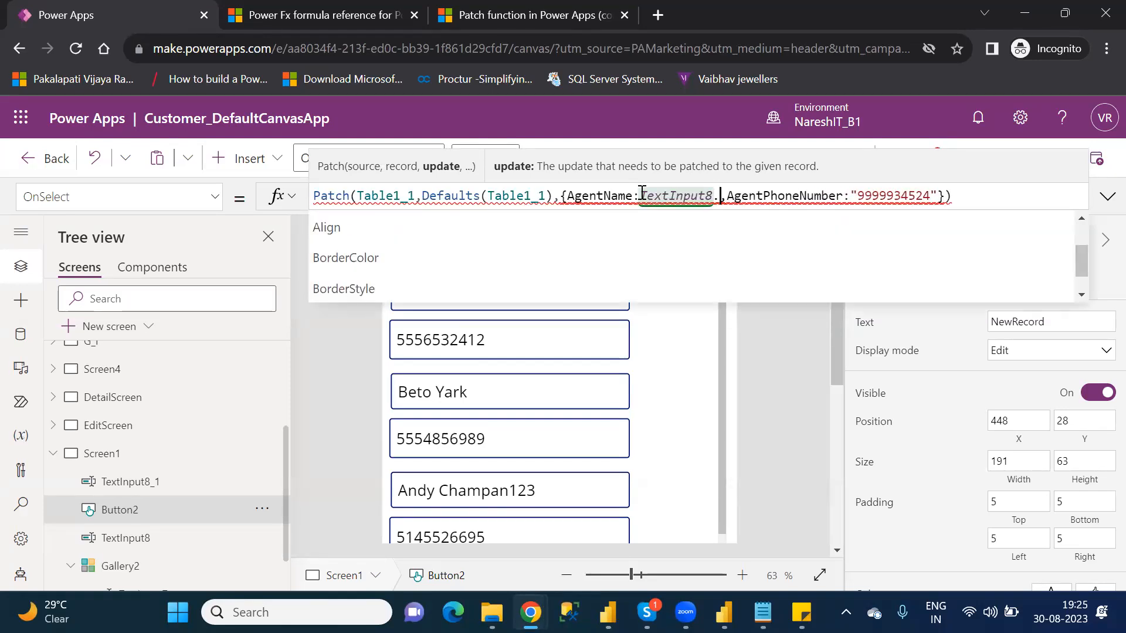
type("tex")
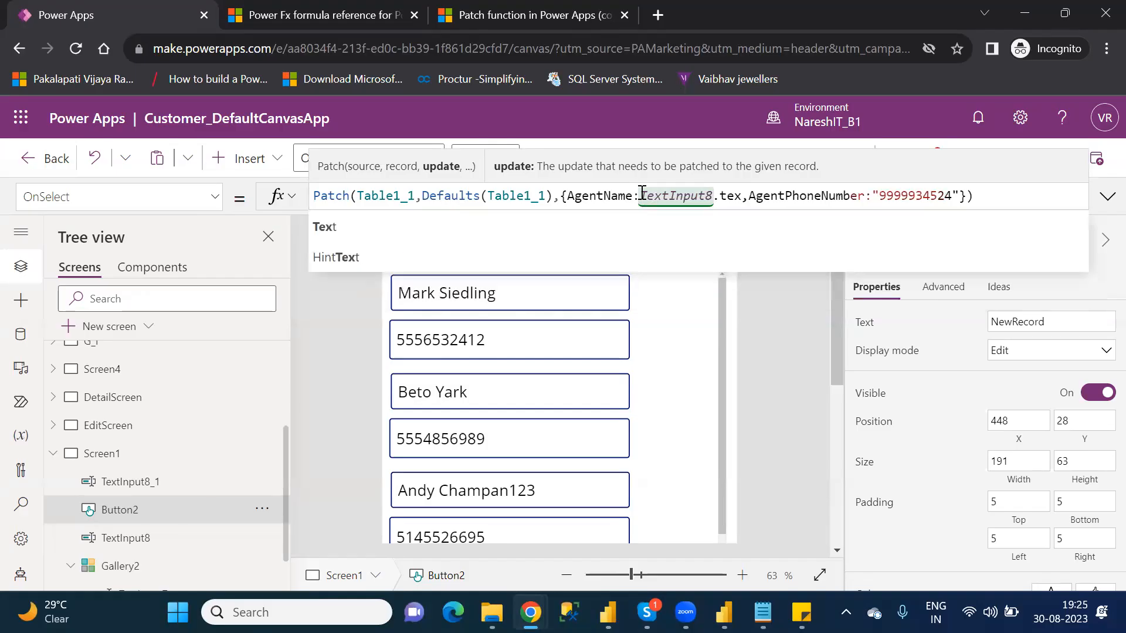
key("Tab")
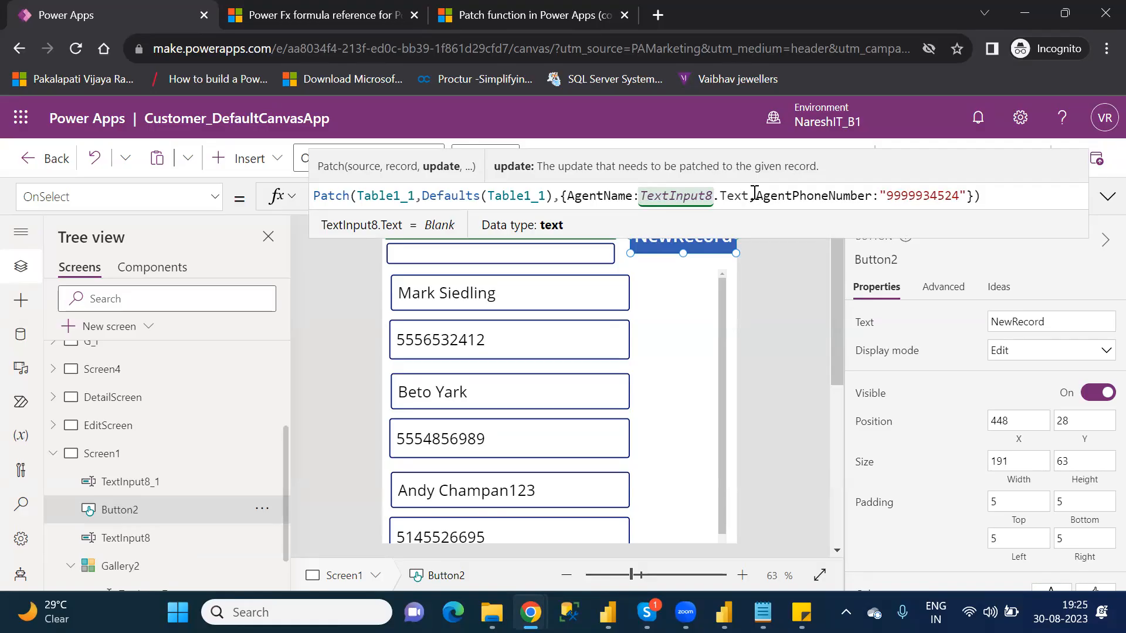
Step: Replace the fixed phone number of the AgentPhoneNumber column with a reference to TextInput8_1
left_click_drag(967, 194, 879, 194)
key("BackSpace")
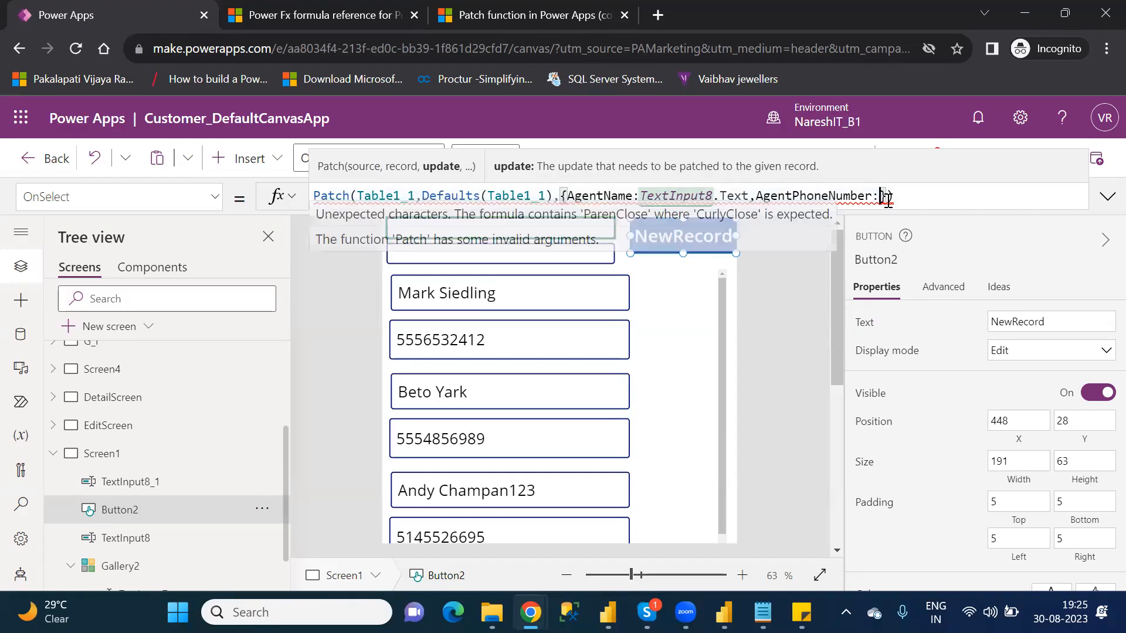
type("te")
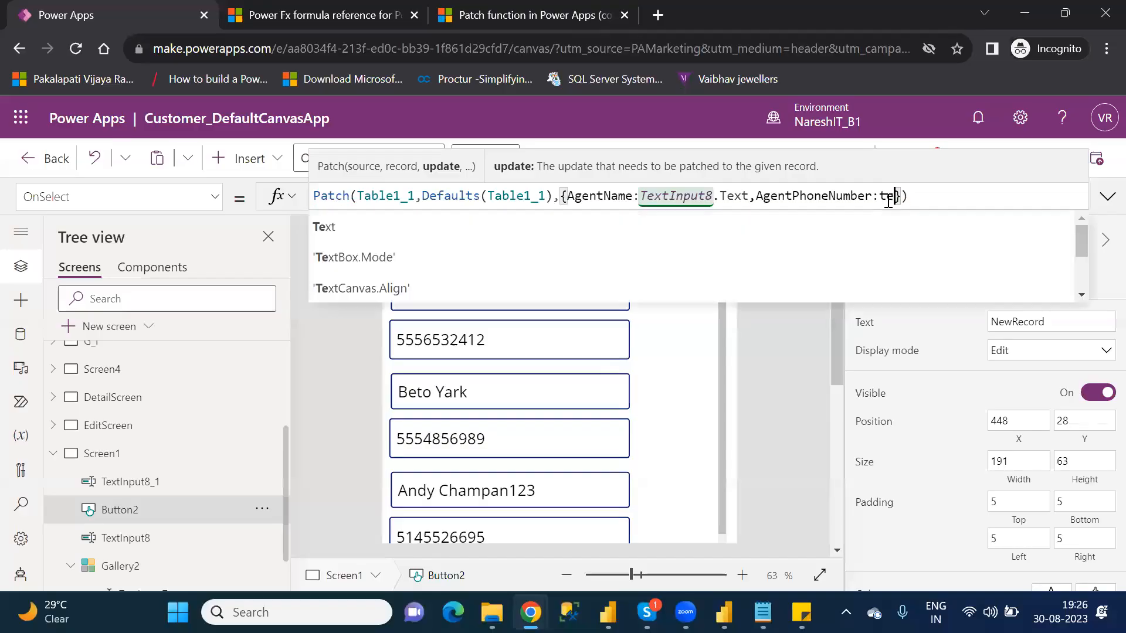
type("x")
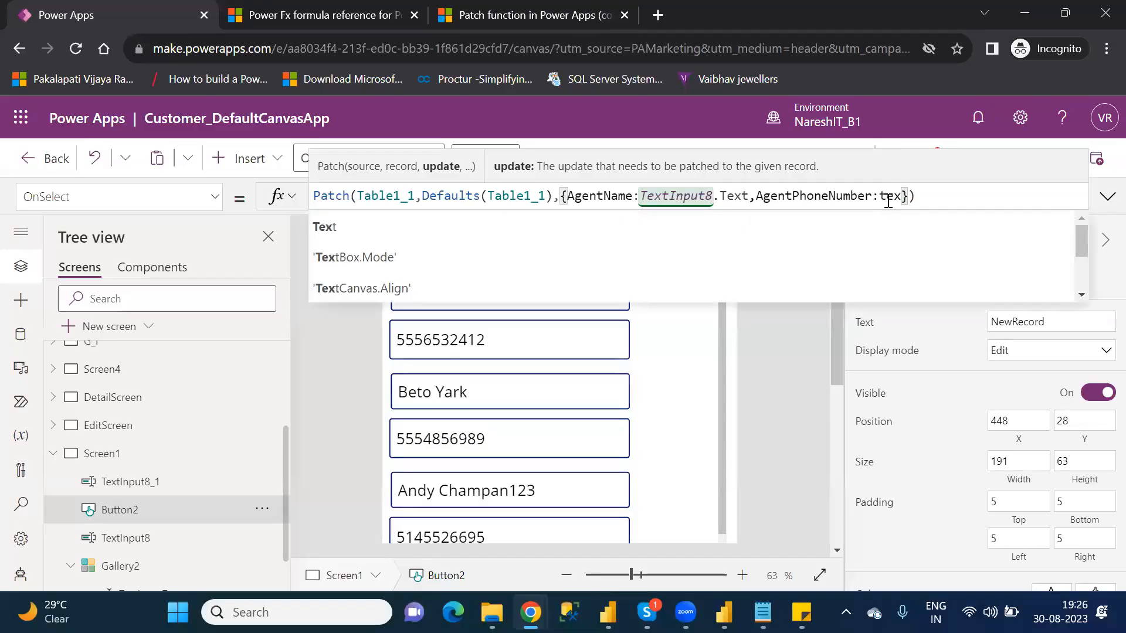
type("inpu")
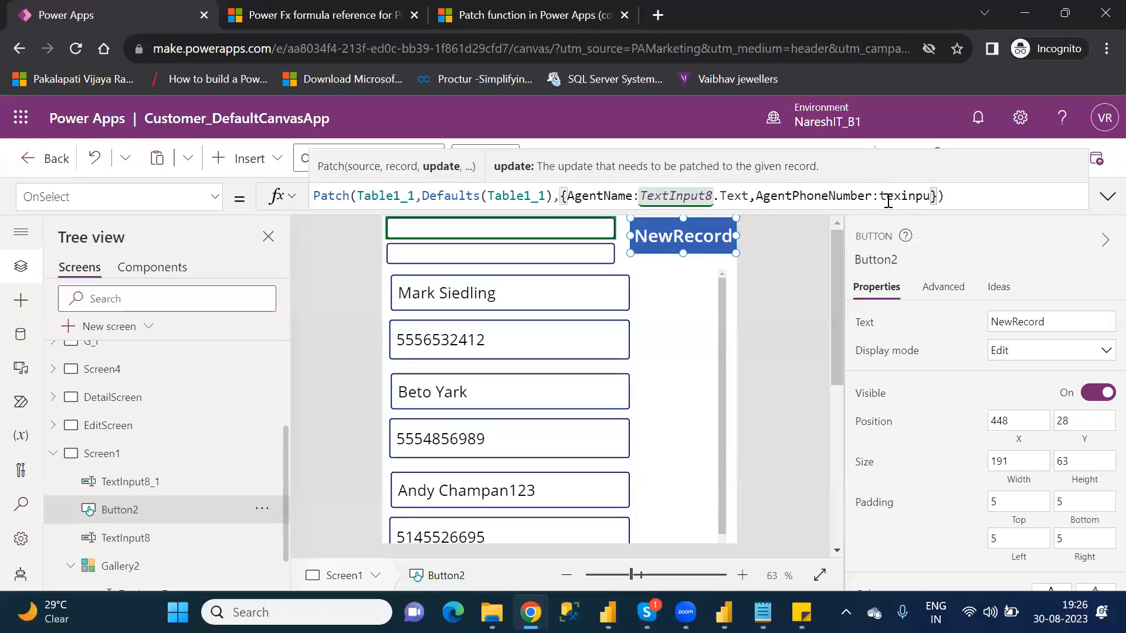
key("BackSpace")
key("BackSpace")
key("BackSpace")
key("BackSpace")
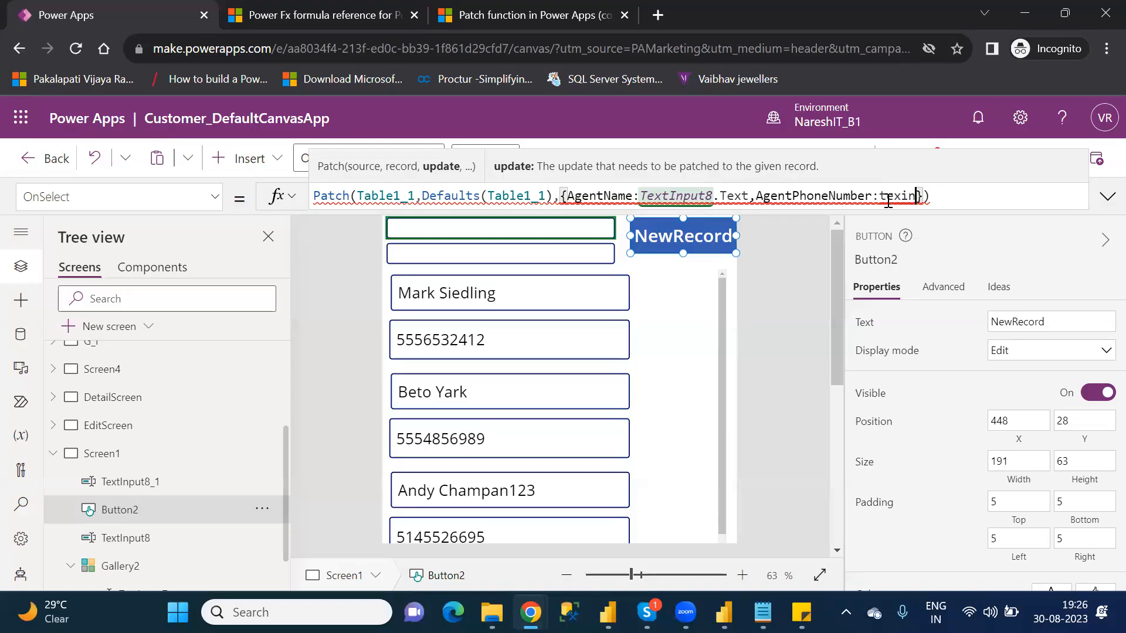
type("t")
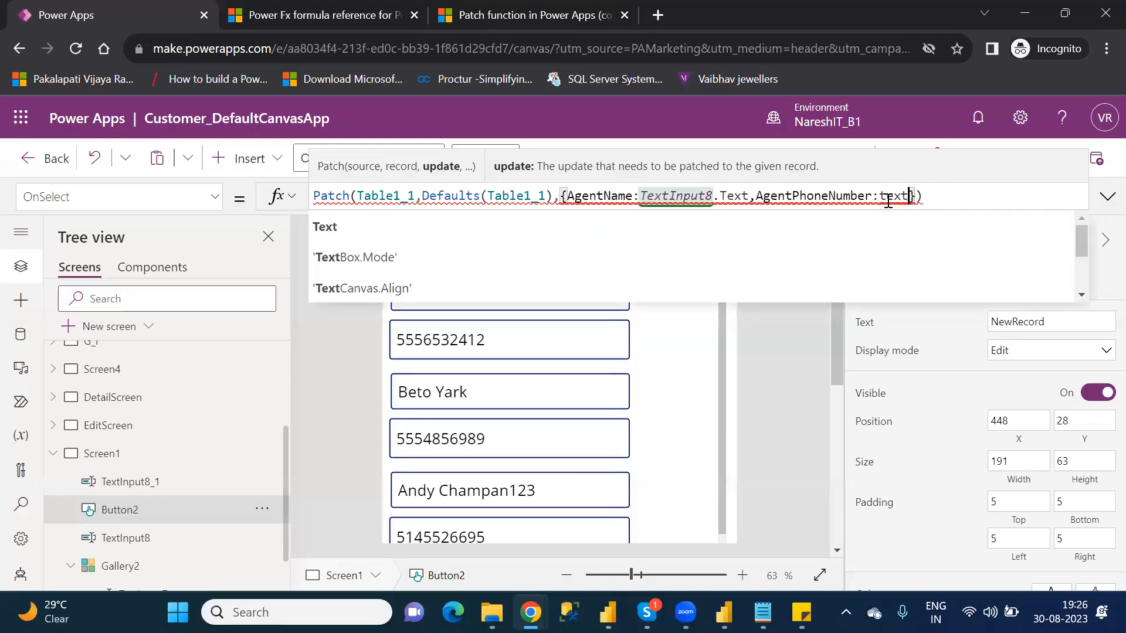
type("input")
key("Down")
key("Down")
key("Down")
key("Down")
key("Down")
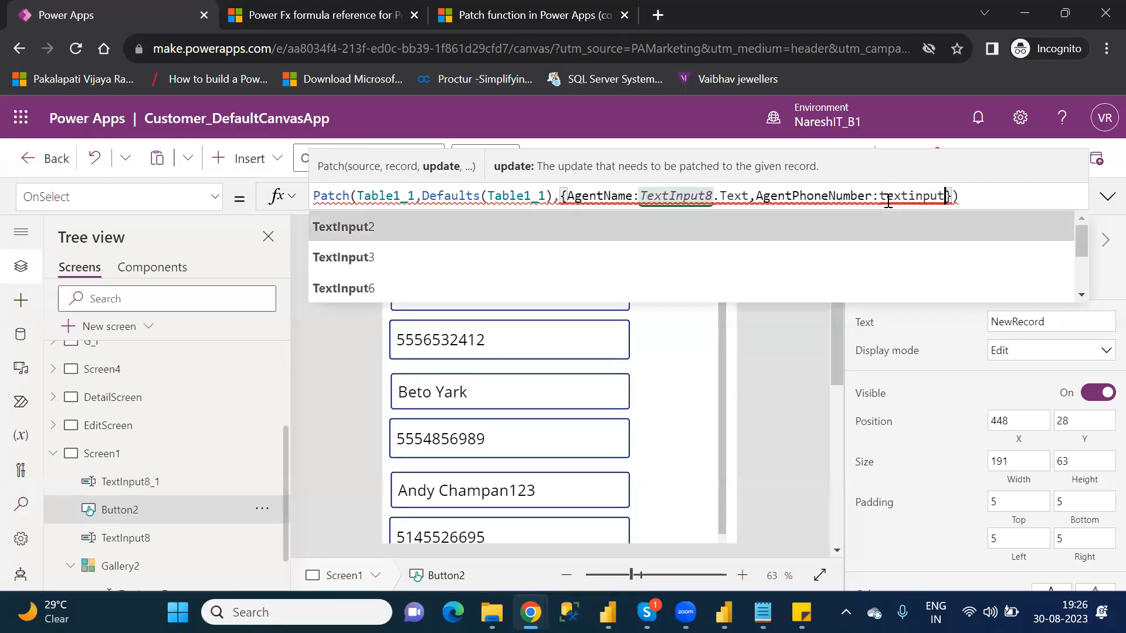
key("Down")
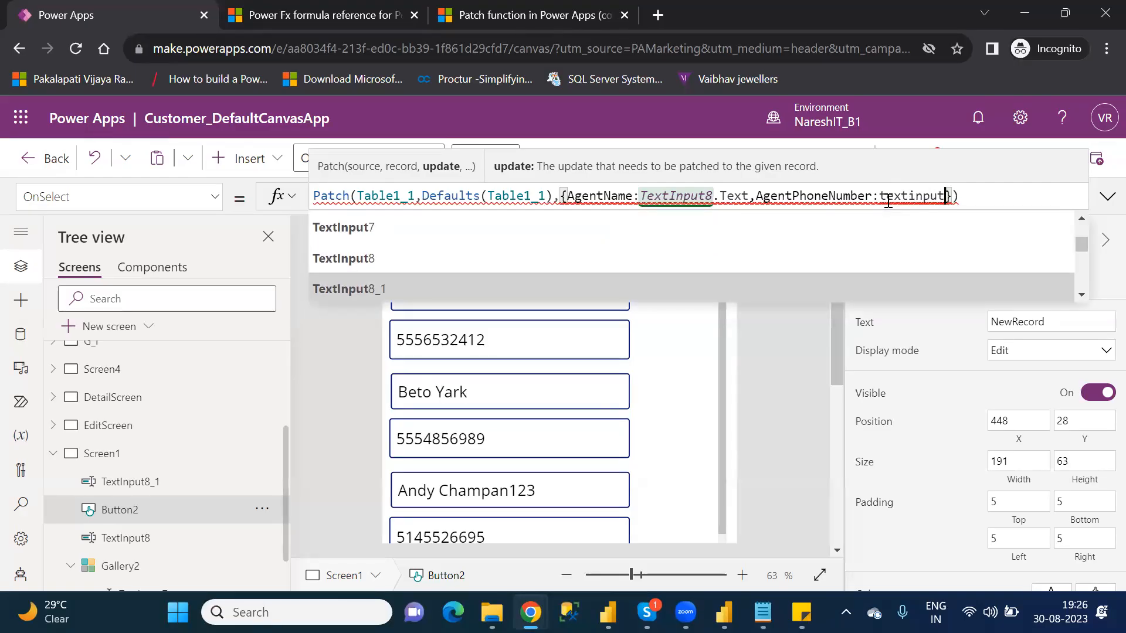
key("Tab")
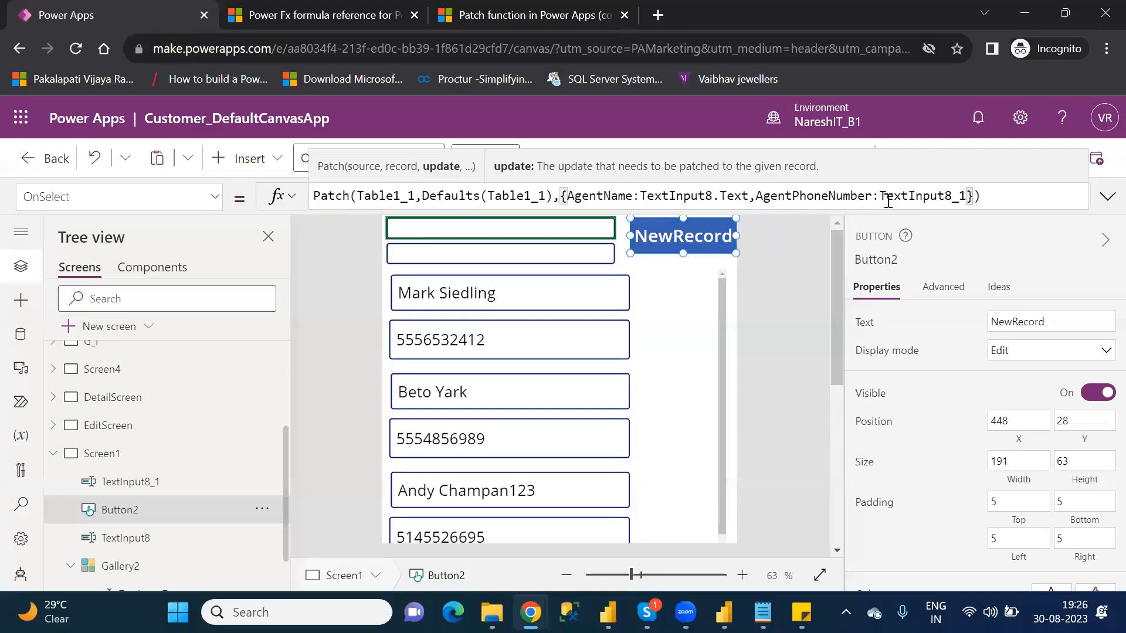
Step: Append the Text property to TextInput8_1 in the Patch formula and save the app
type(".")
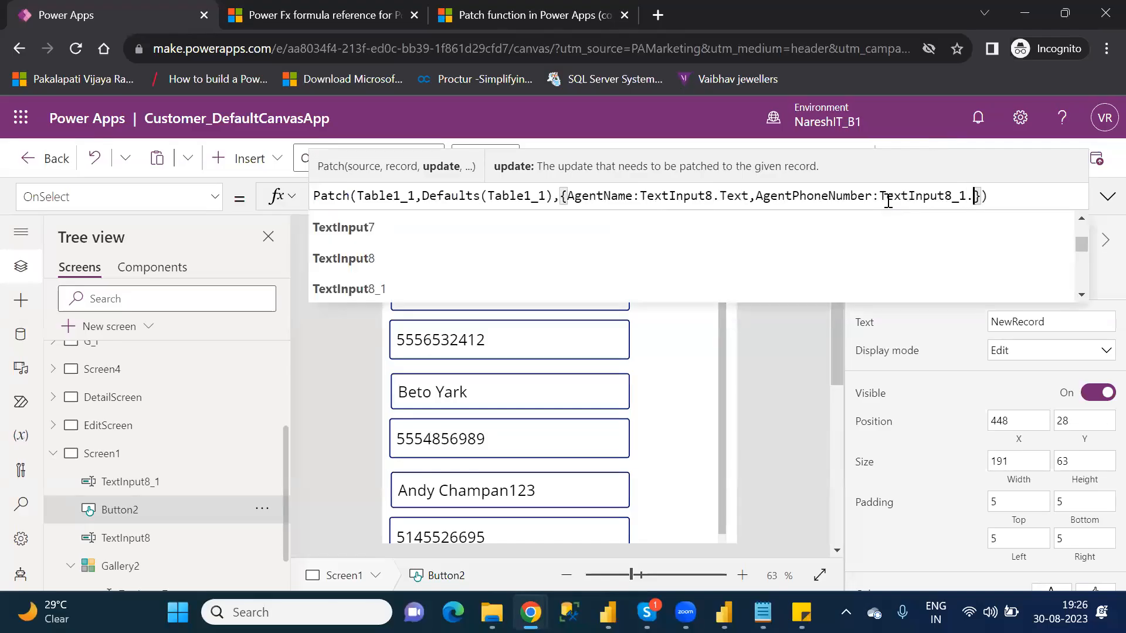
type("tex")
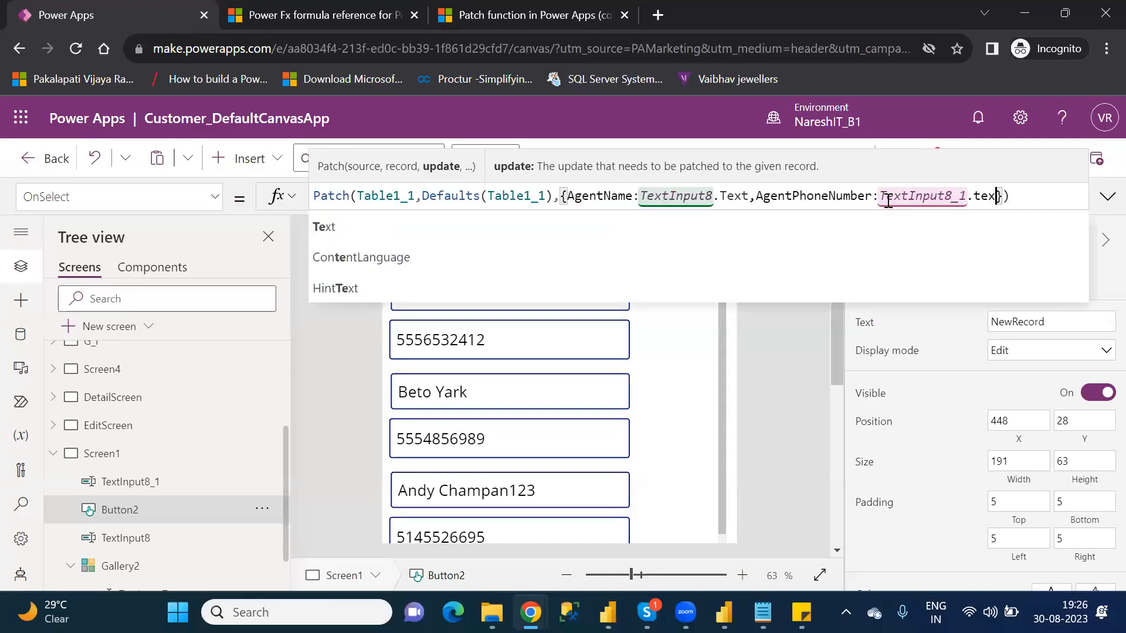
type("t")
key("Tab")
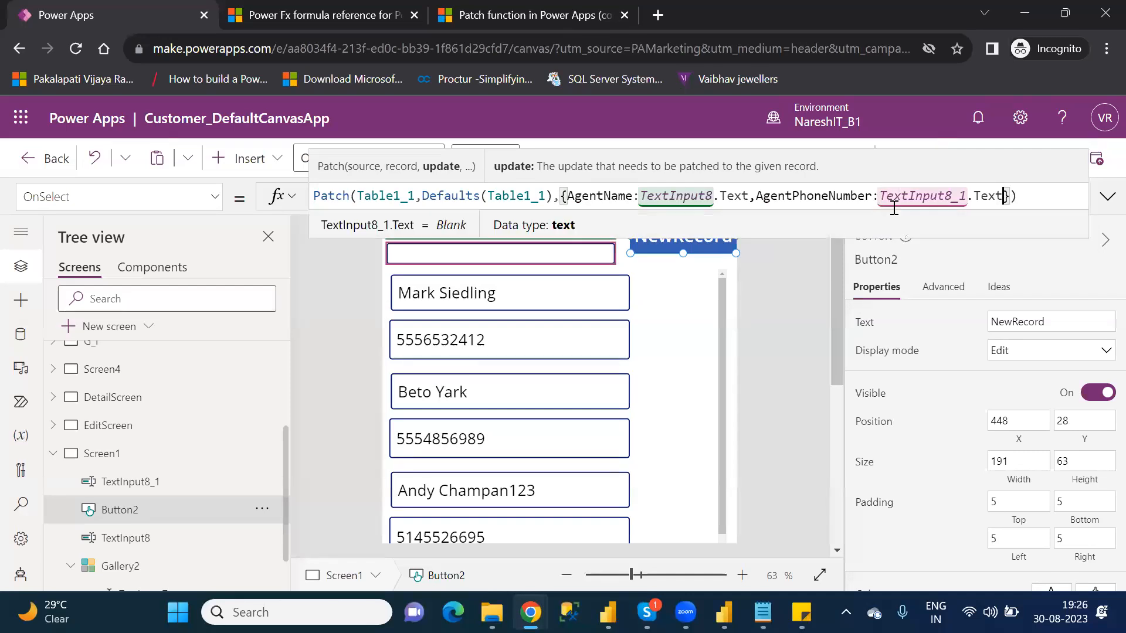
left_click(764, 306)
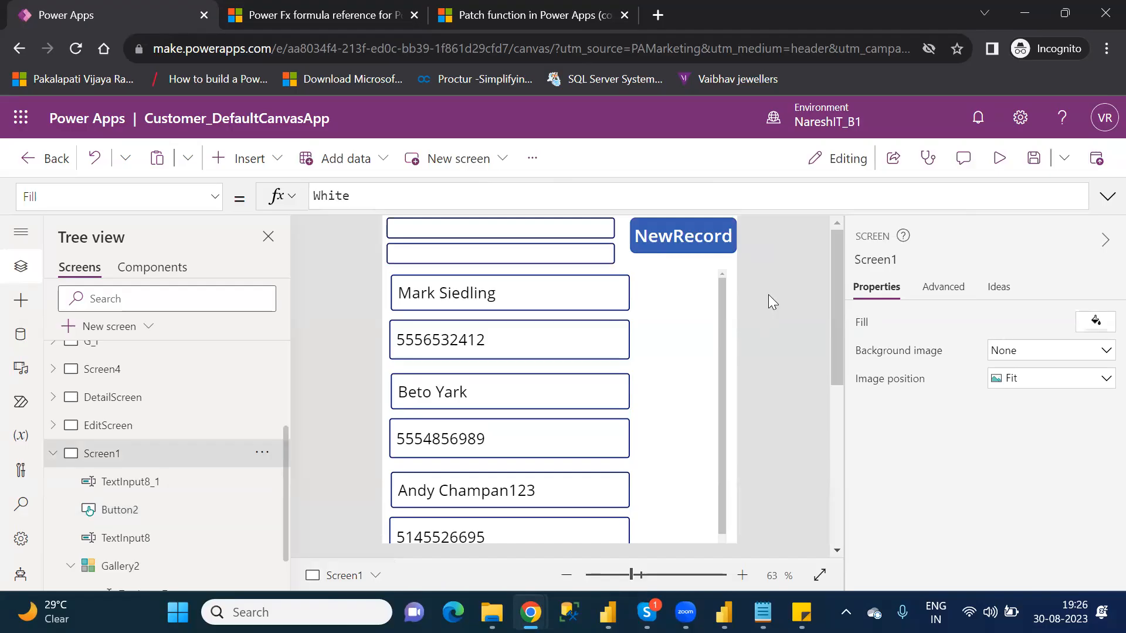
left_click(1036, 163)
Step: Preview the app and fill the two text inputs with the agent name Power Apps and a phone number
left_click(999, 159)
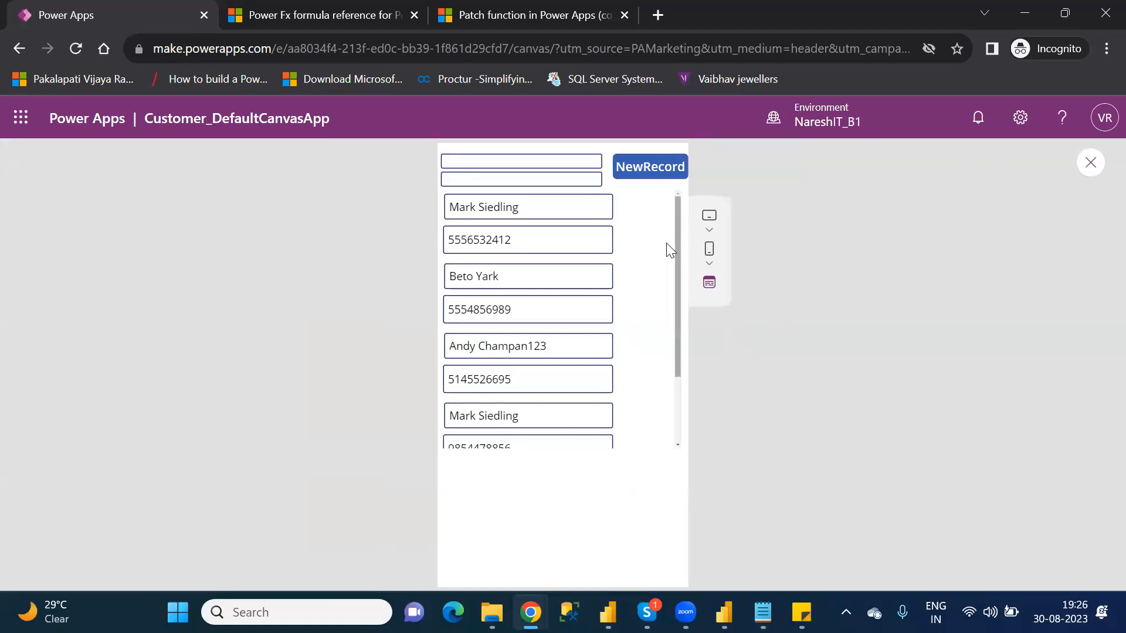
left_click(514, 162)
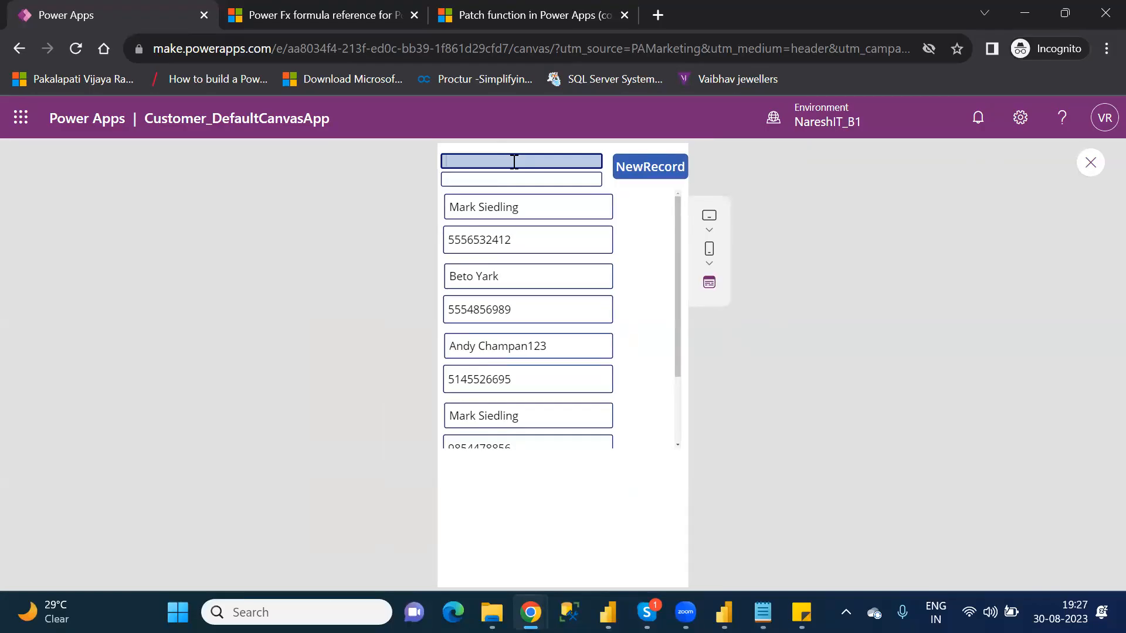
type("Power Apps")
left_click(512, 179)
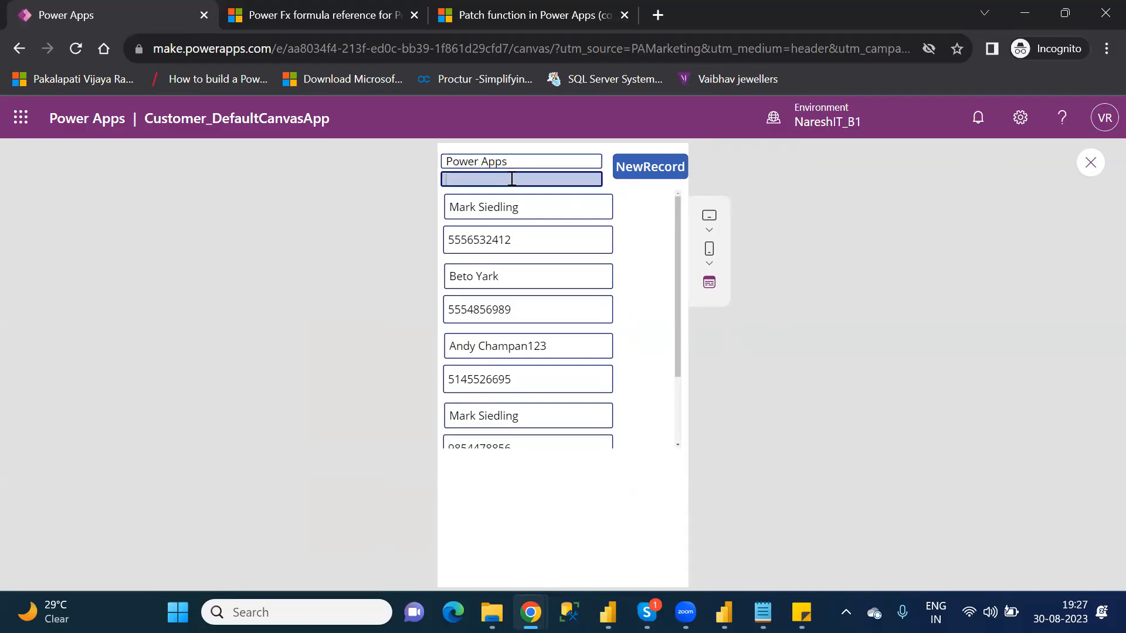
type("9999993333")
Step: Submit the entered agent with NewRecord, leave the preview and dismiss the tip about testing on the canvas
left_click(653, 164)
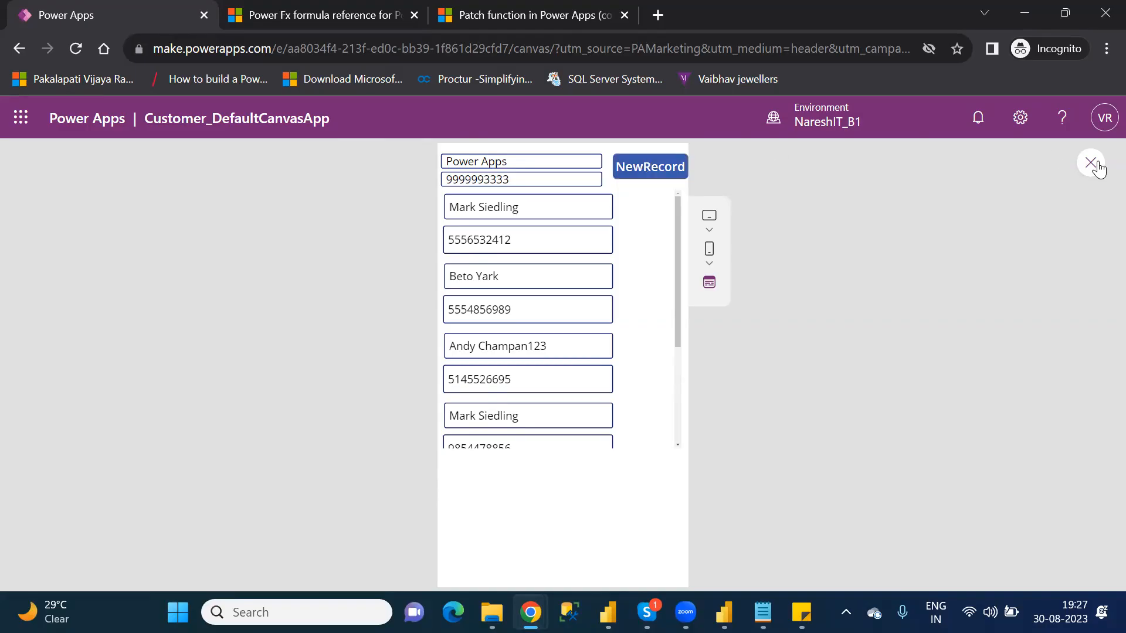
left_click(1091, 164)
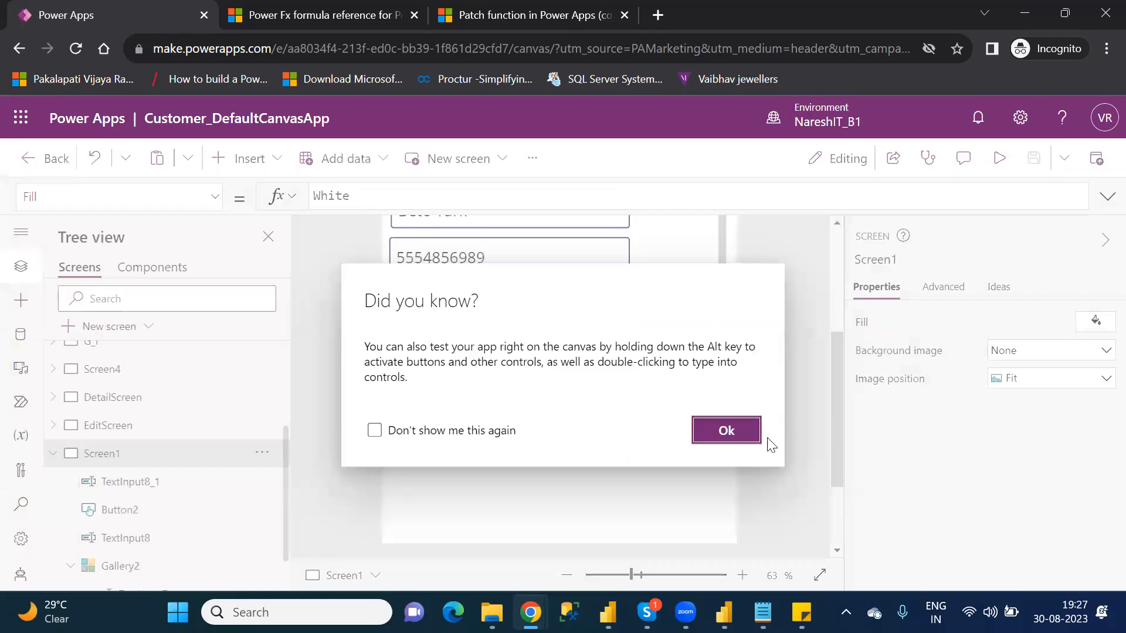
left_click(740, 433)
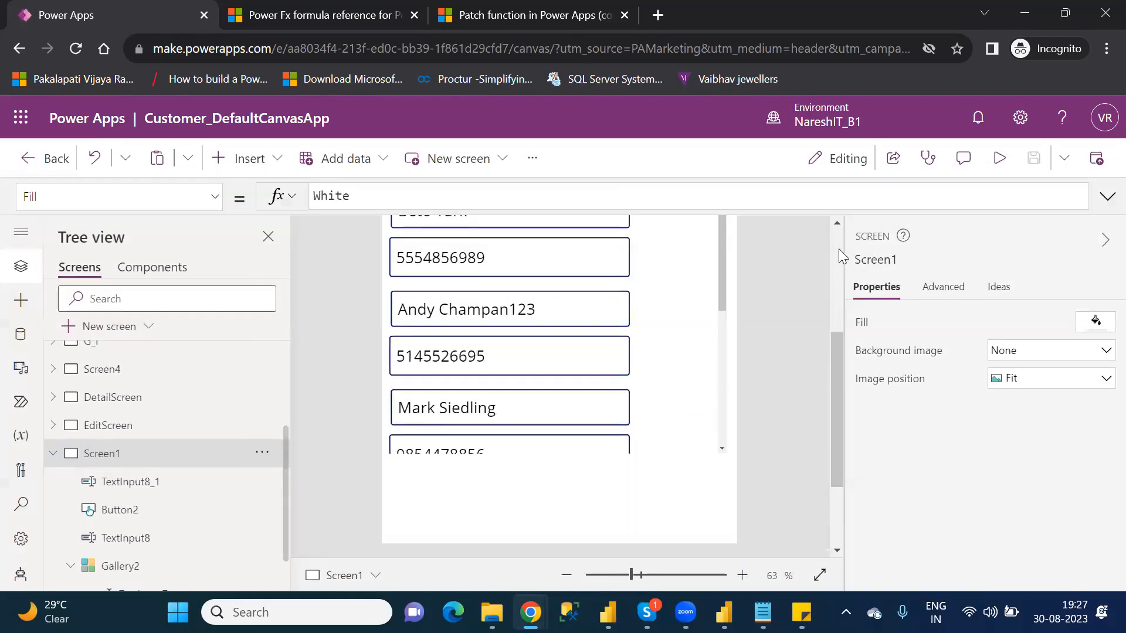
Step: Append a Notify function after the Patch call in the NewRecord button's OnSelect formula, separated by a semicolon
left_click(678, 224)
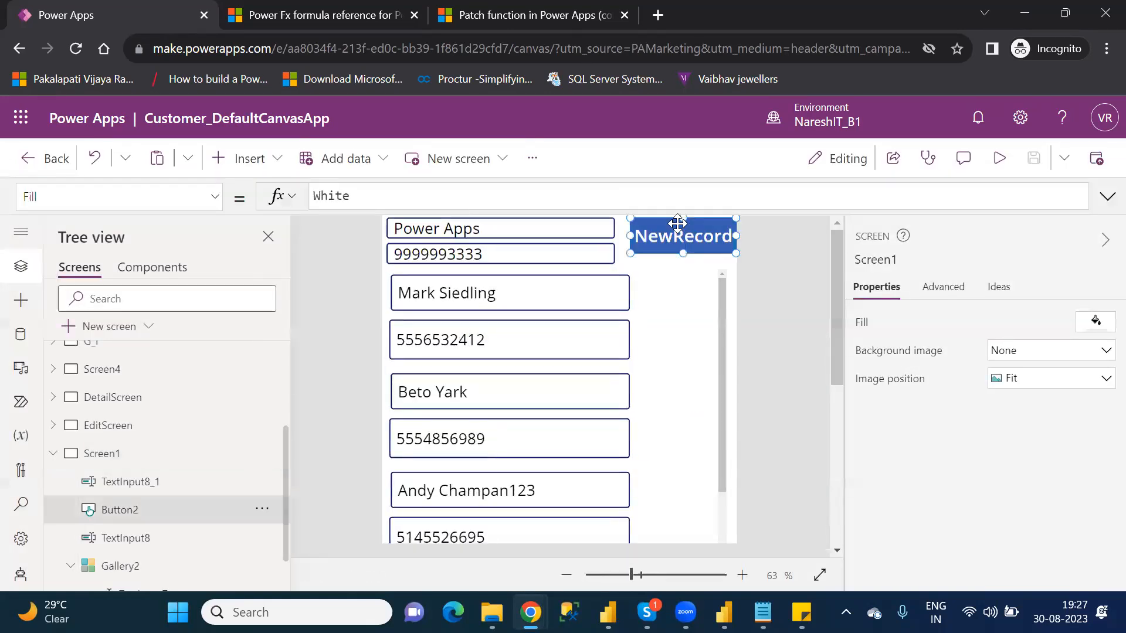
left_click(1027, 196)
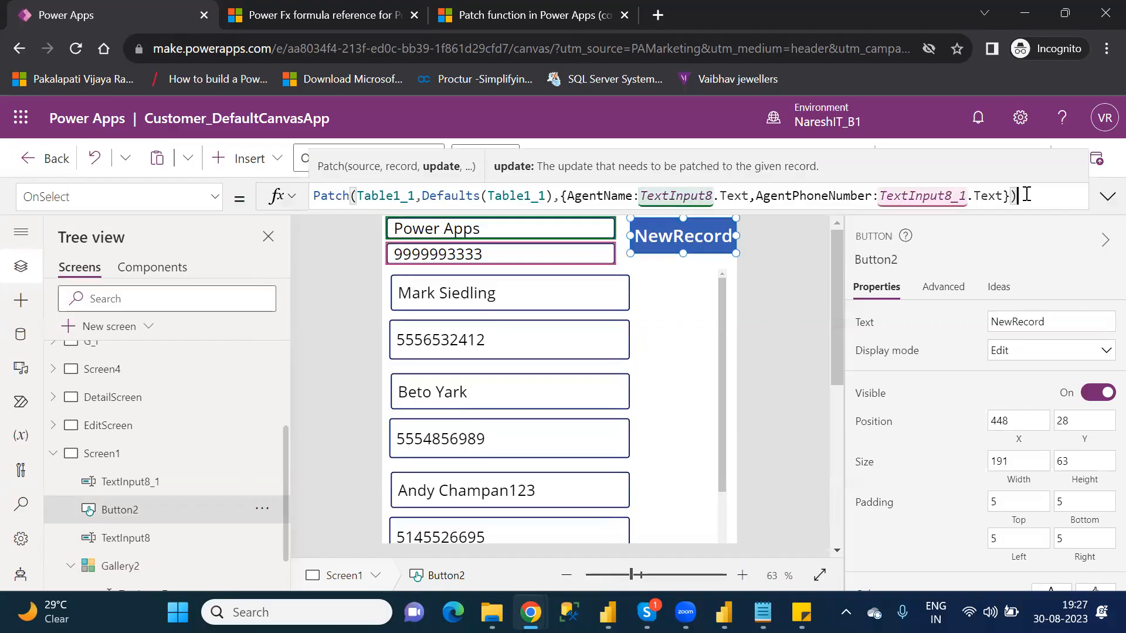
type(";")
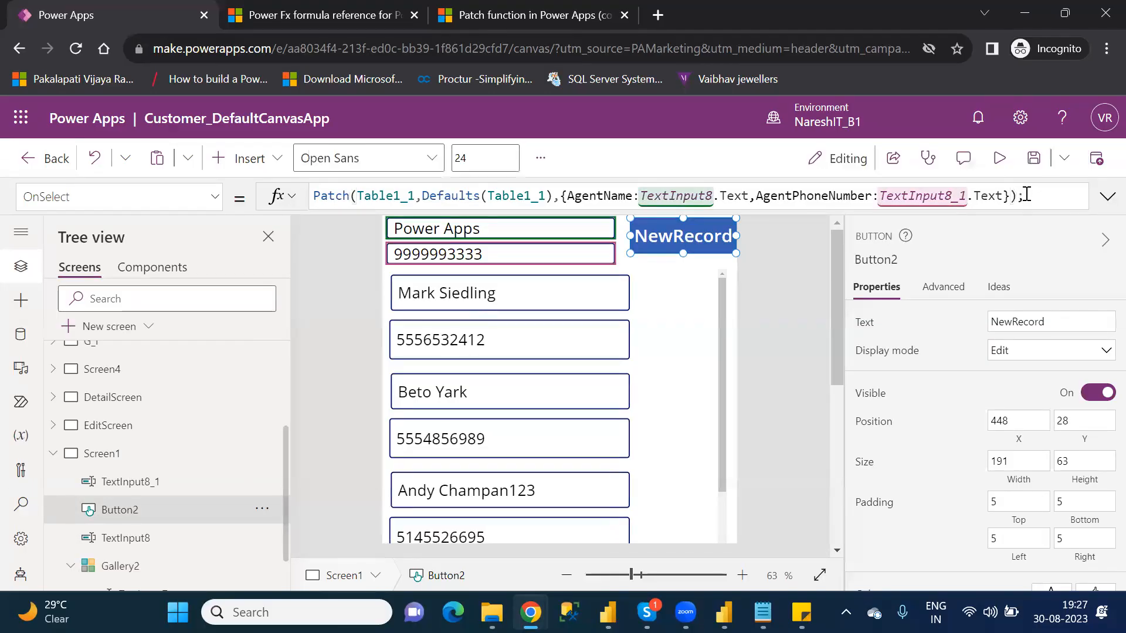
type("No")
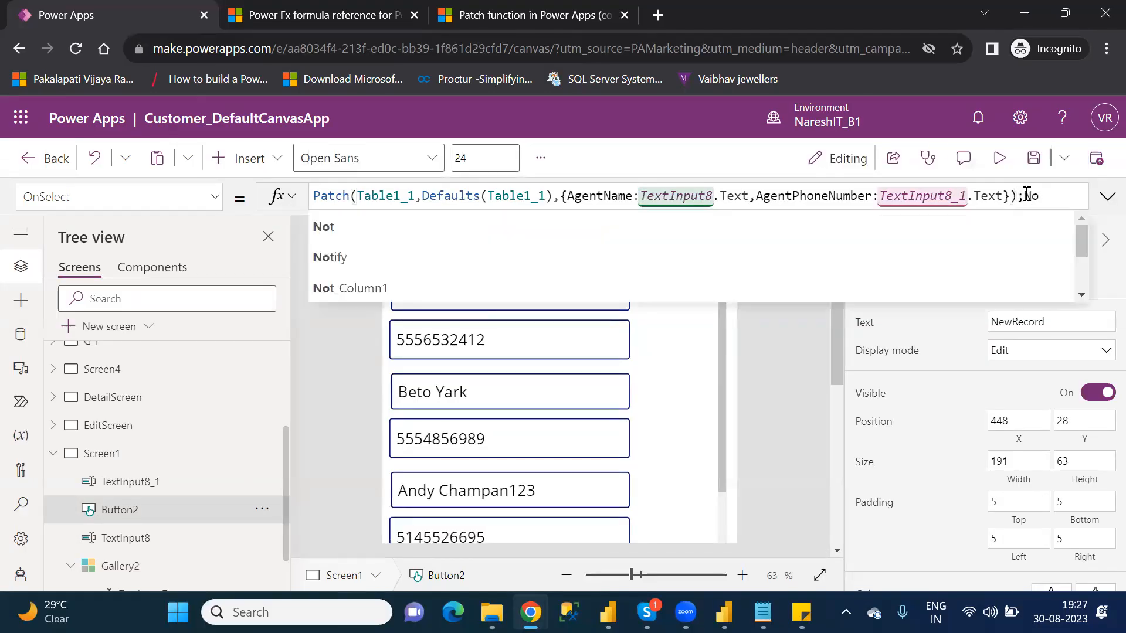
key("Down")
key("Down")
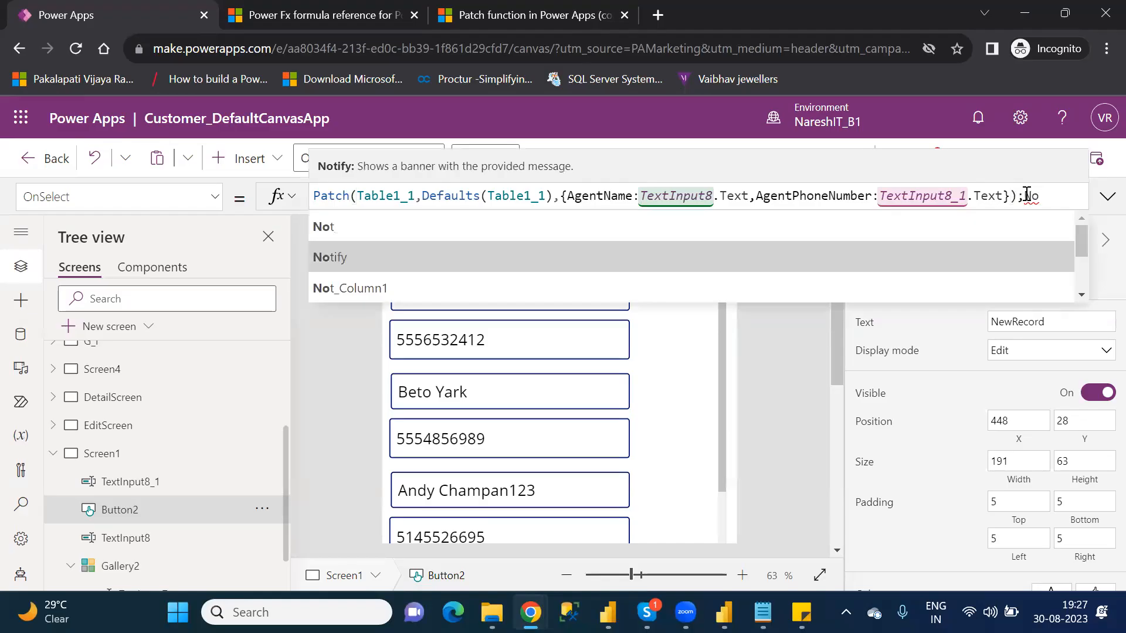
key("Tab")
type("\"")
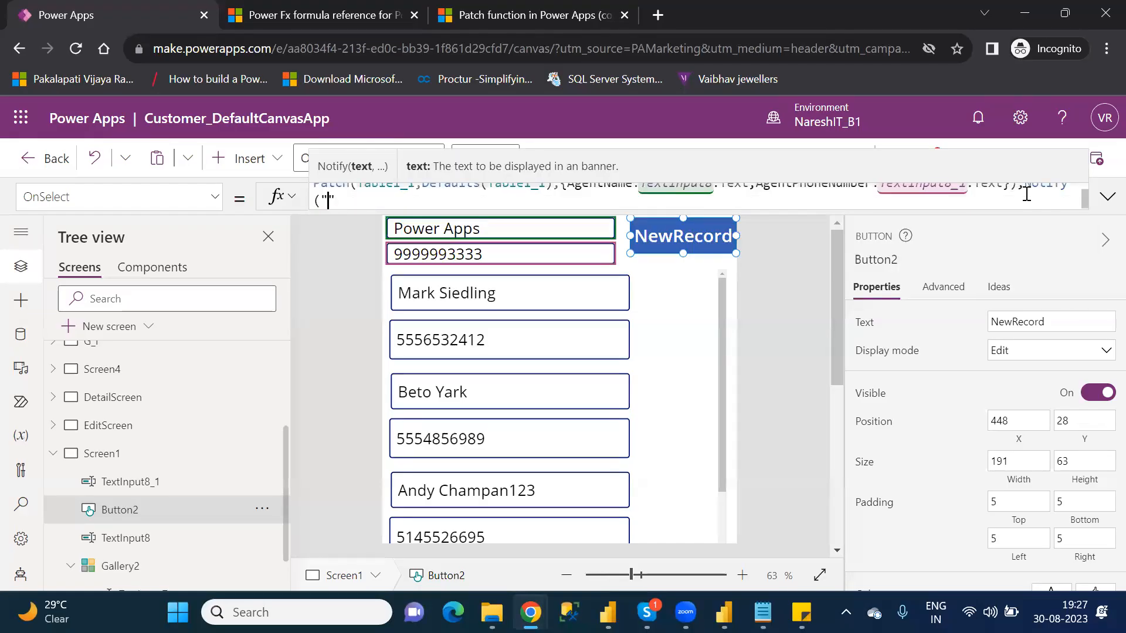
type("Successfully Int")
Step: Complete the Notify call with the message "Successfully Inserted" and review the whole formula
key("BackSpace")
type("serted\"")
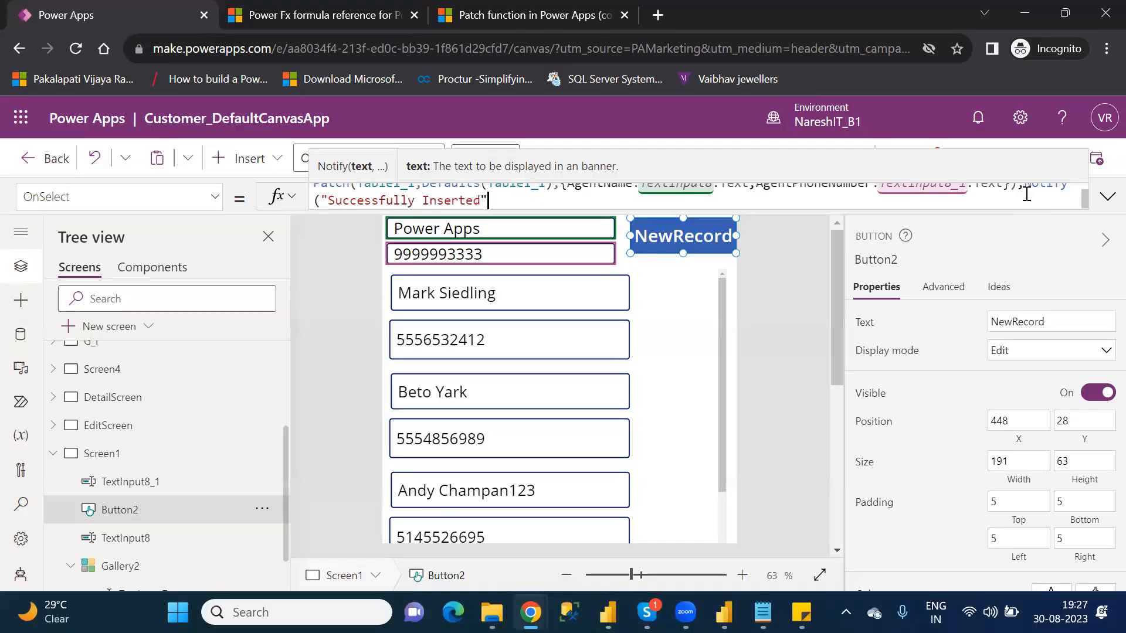
type(")")
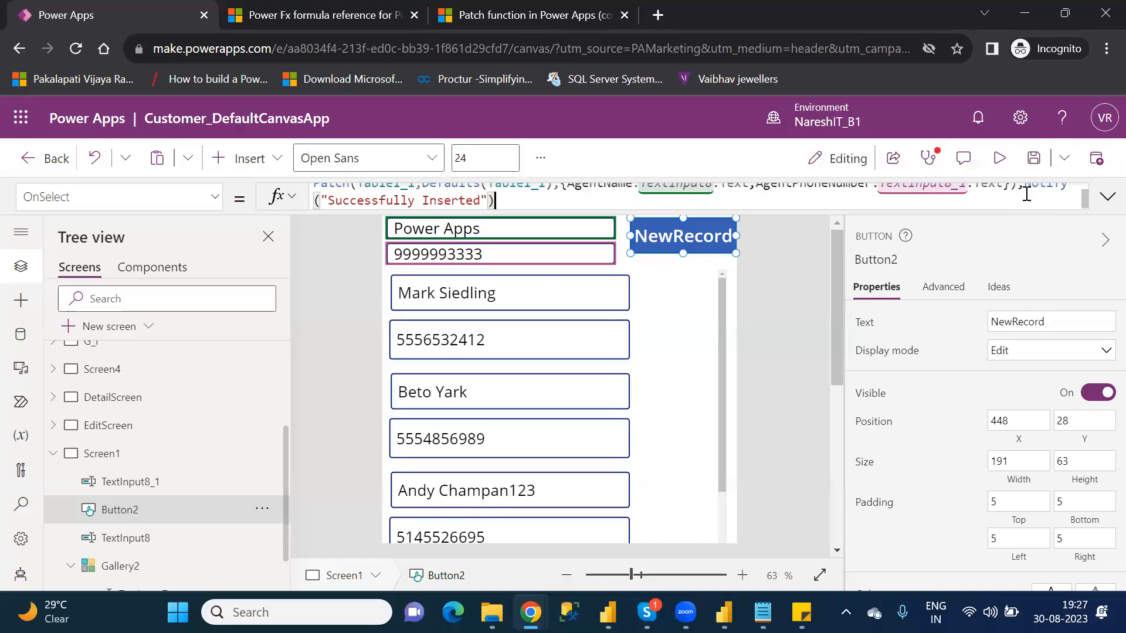
left_click(1108, 196)
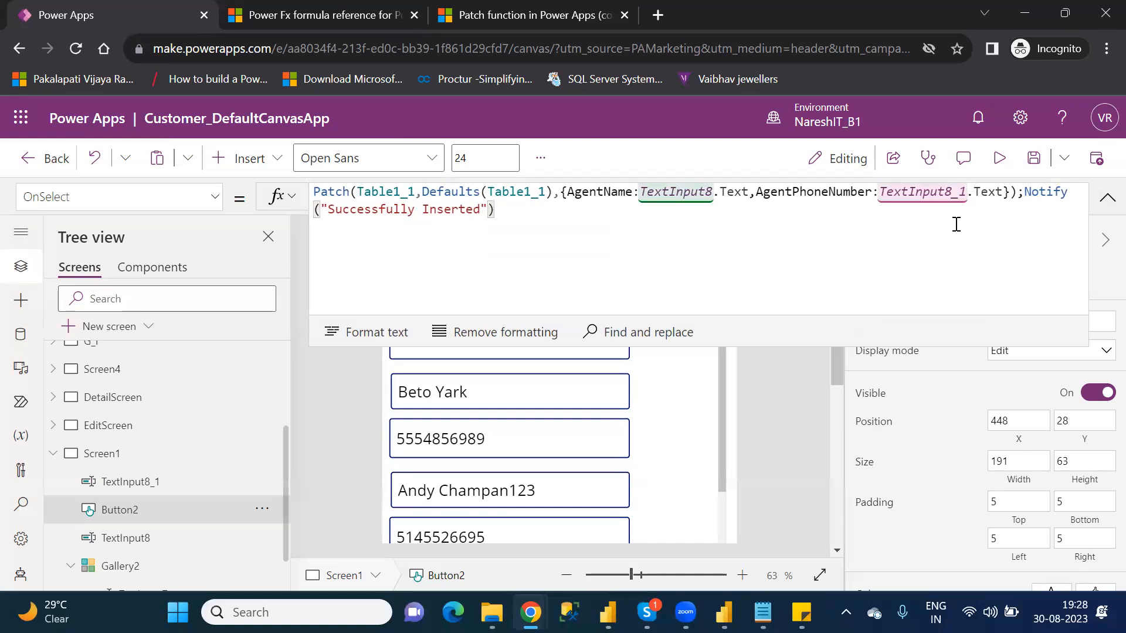
left_click(1106, 201)
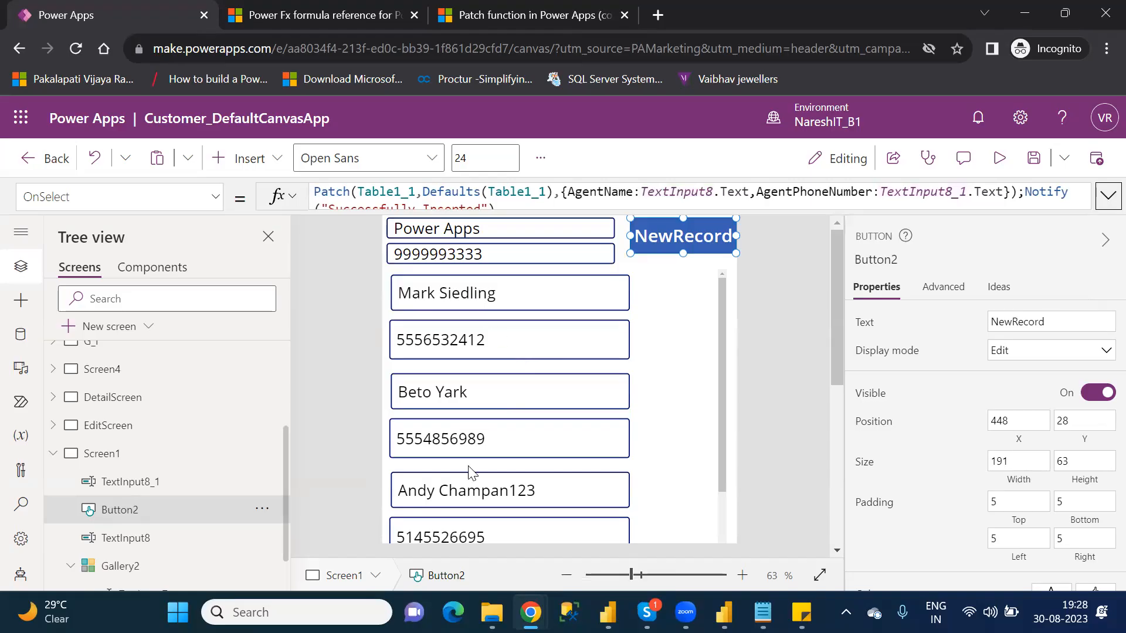
Step: Open the Agents workbook from the personal OneDrive folder, check its table for the new record and close it
mouse_move(492, 612)
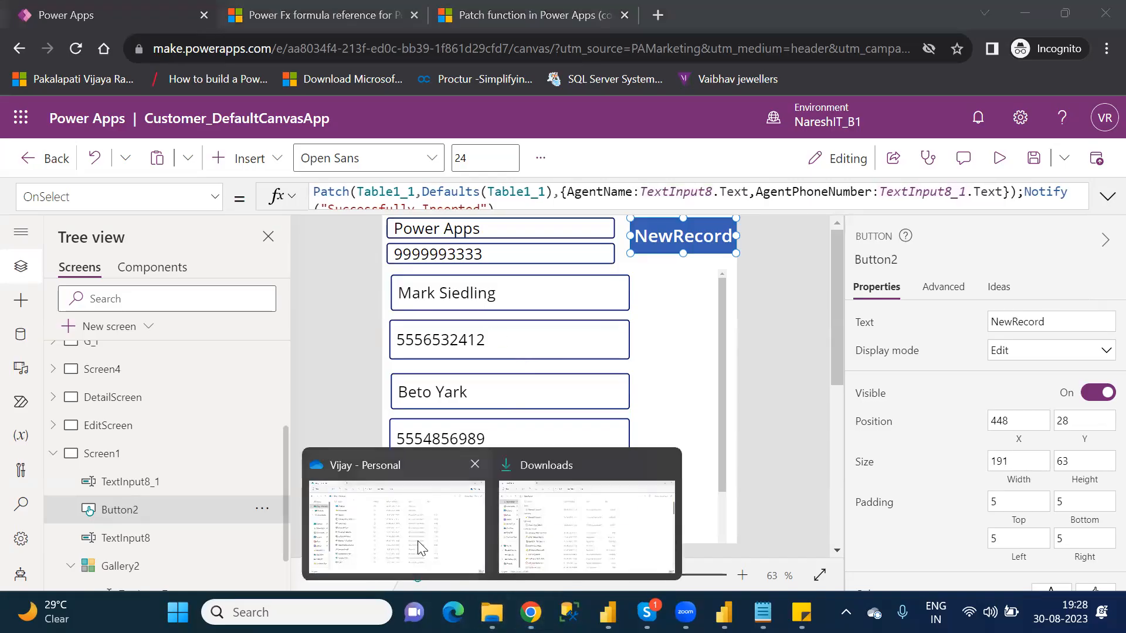
left_click(417, 548)
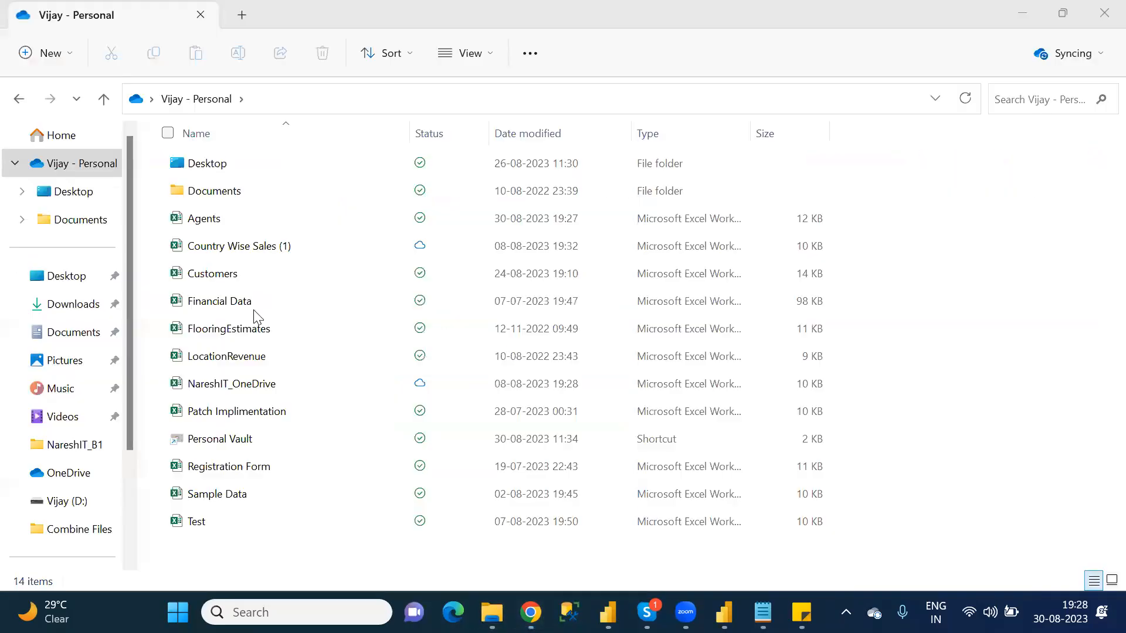
double_click(230, 219)
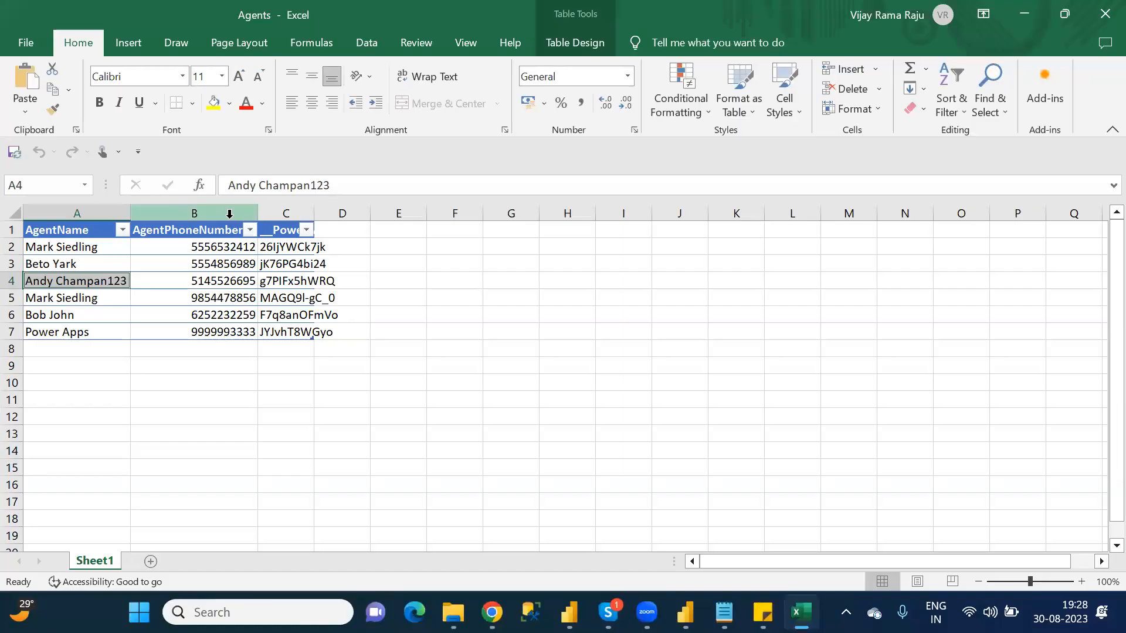
key("ctrl+a")
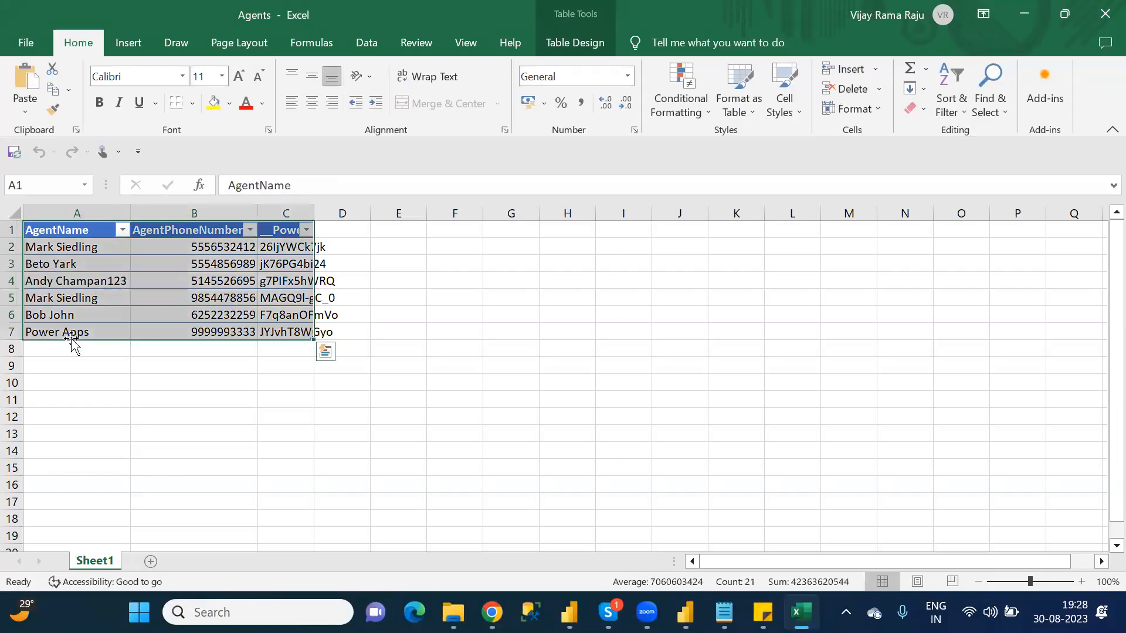
left_click(212, 328)
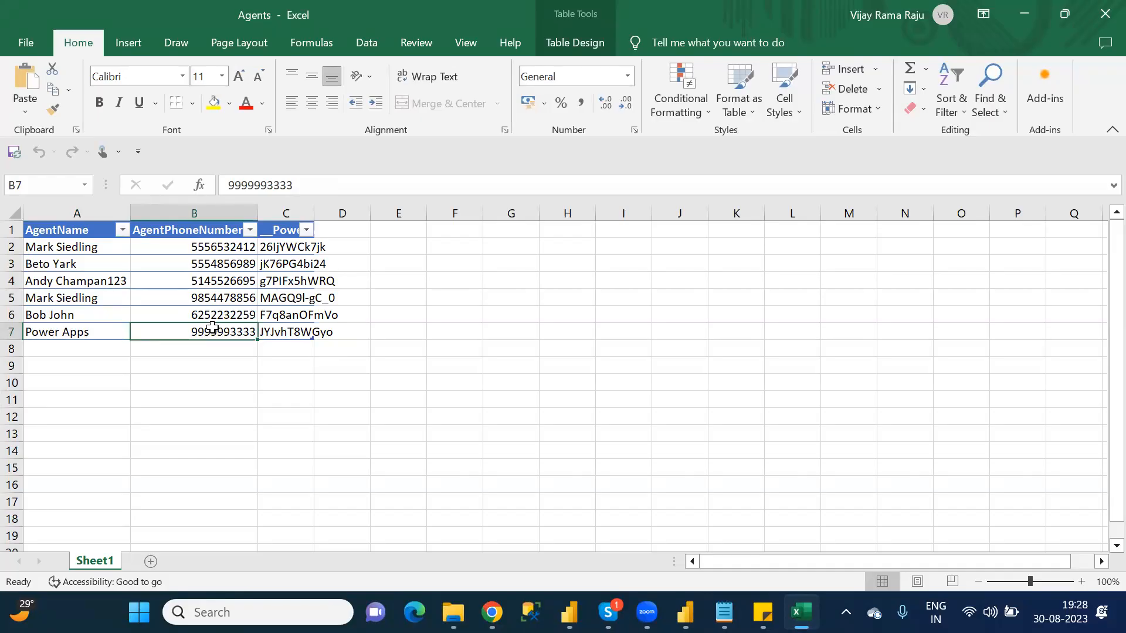
left_click(1103, 16)
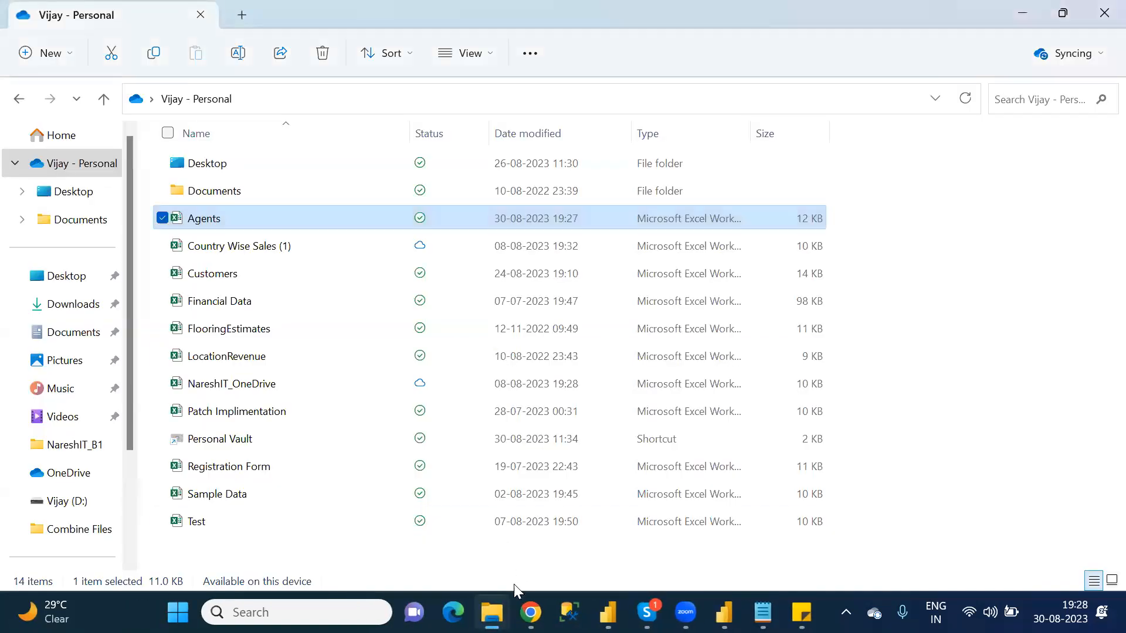
Step: Switch back to Power Apps, preview the app and replace the agent name in the first text input with NareshIT
mouse_move(530, 612)
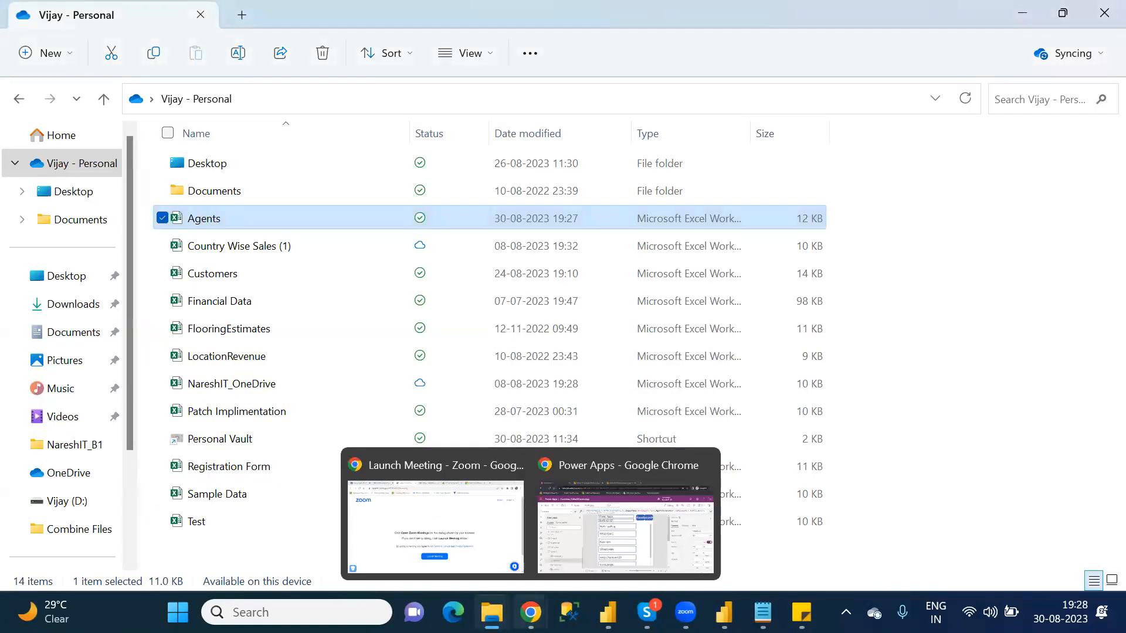
left_click(592, 552)
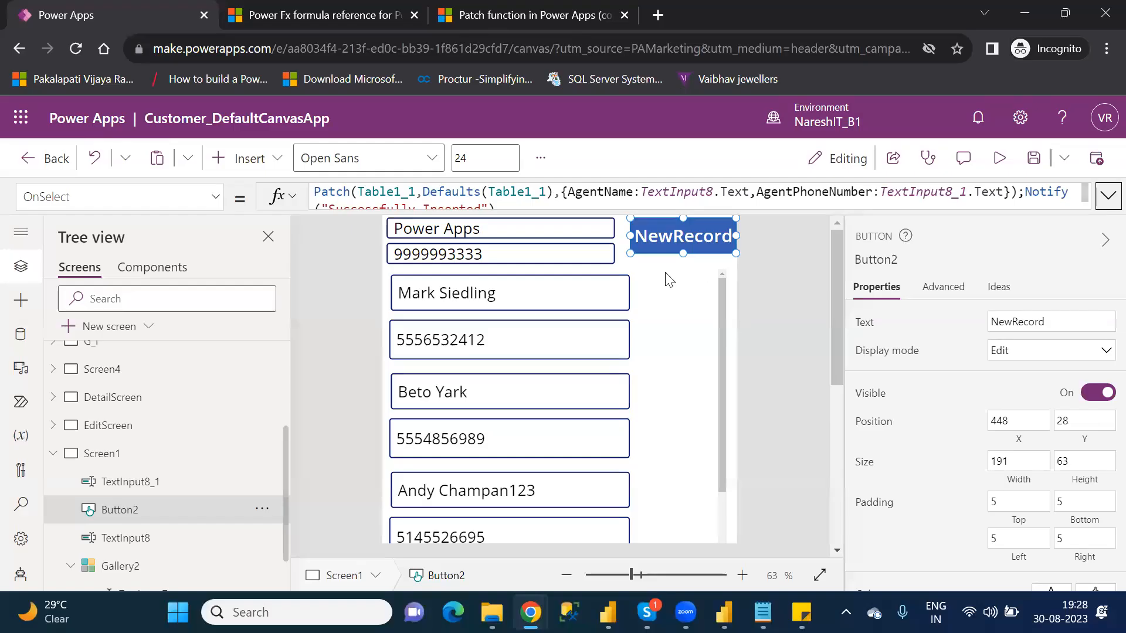
left_click(484, 228)
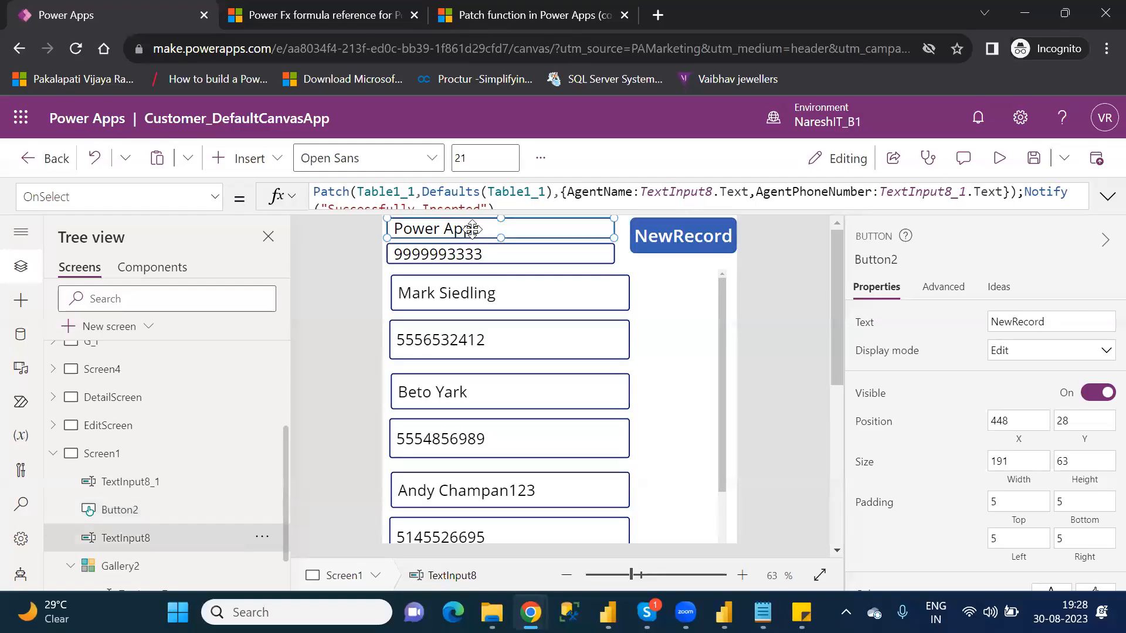
left_click(1003, 157)
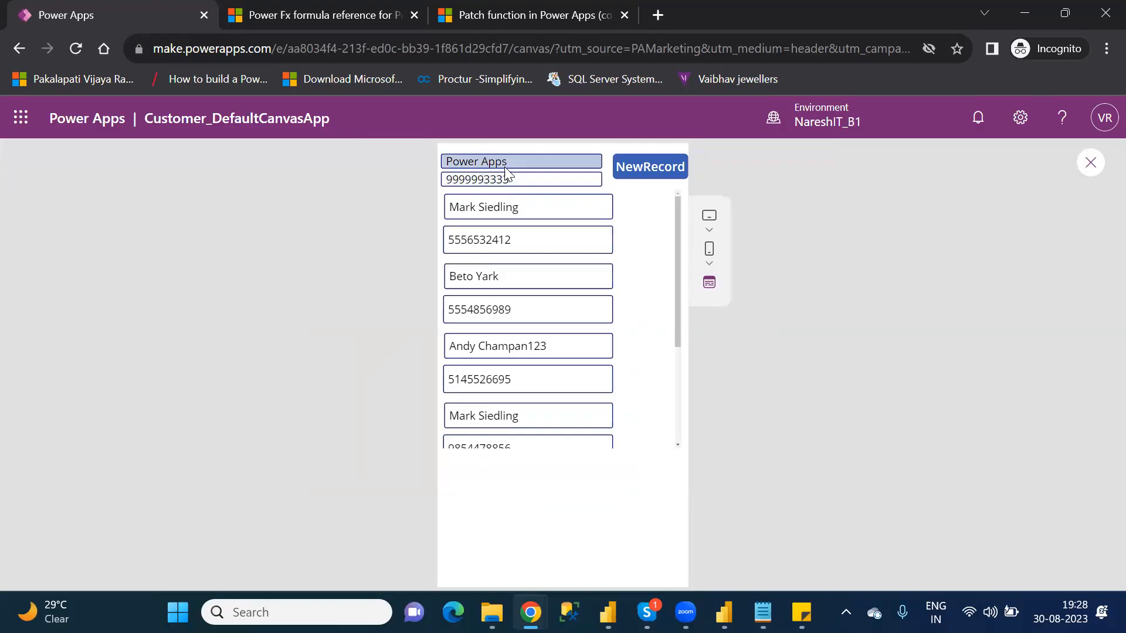
left_click(520, 162)
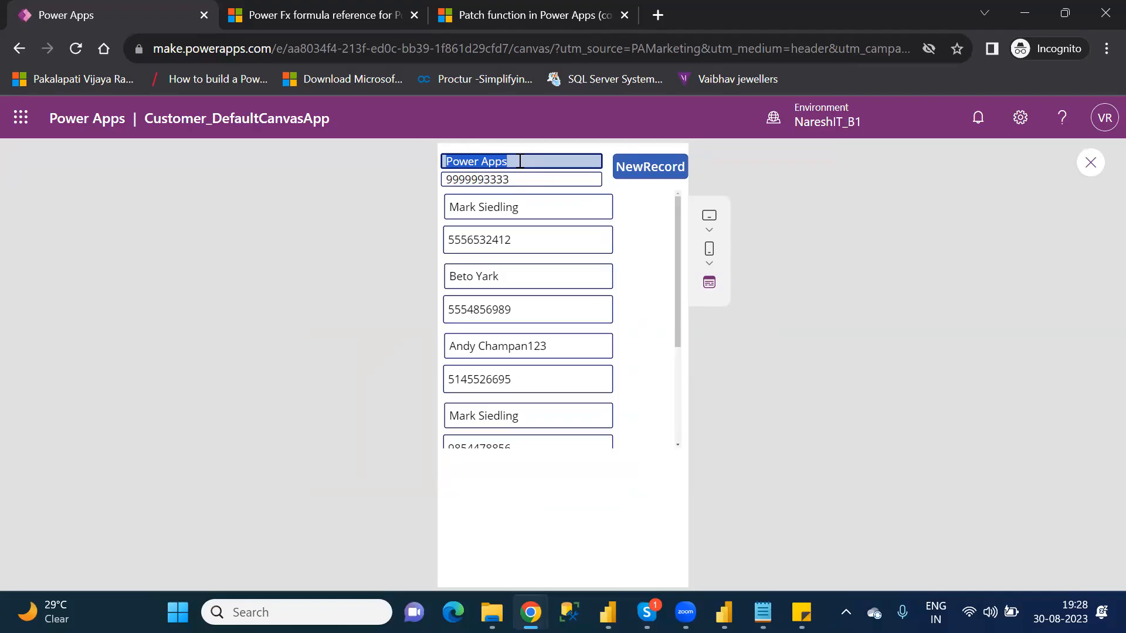
type("Nareshit")
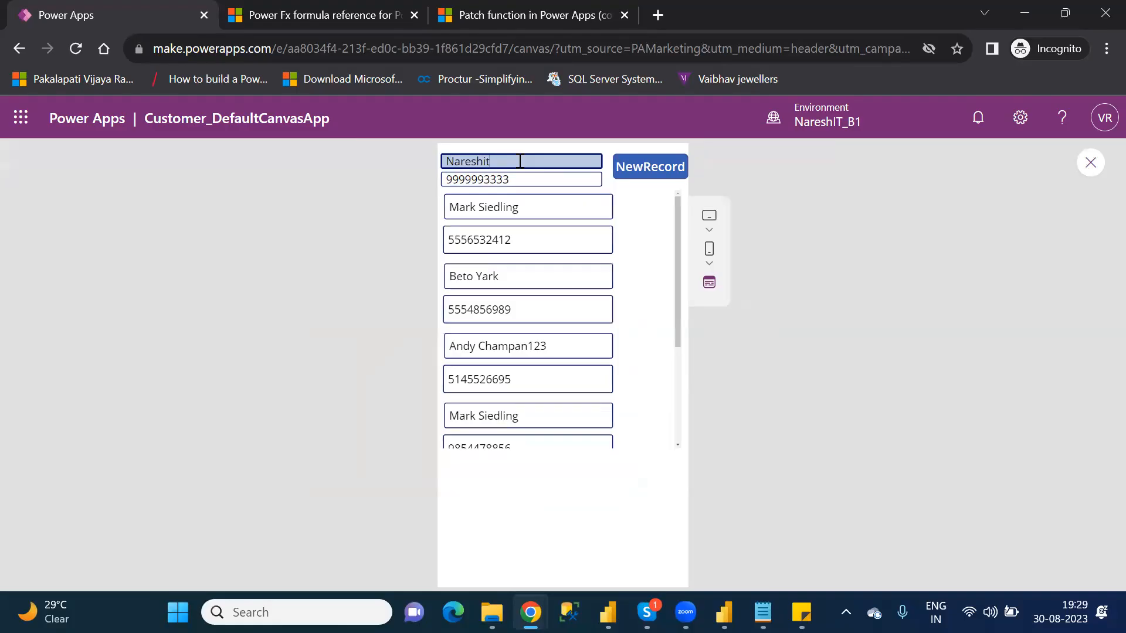
key("BackSpace")
type("IT")
Step: Replace the phone number in the second text input and submit the NareshIT entry with NewRecord
double_click(491, 178)
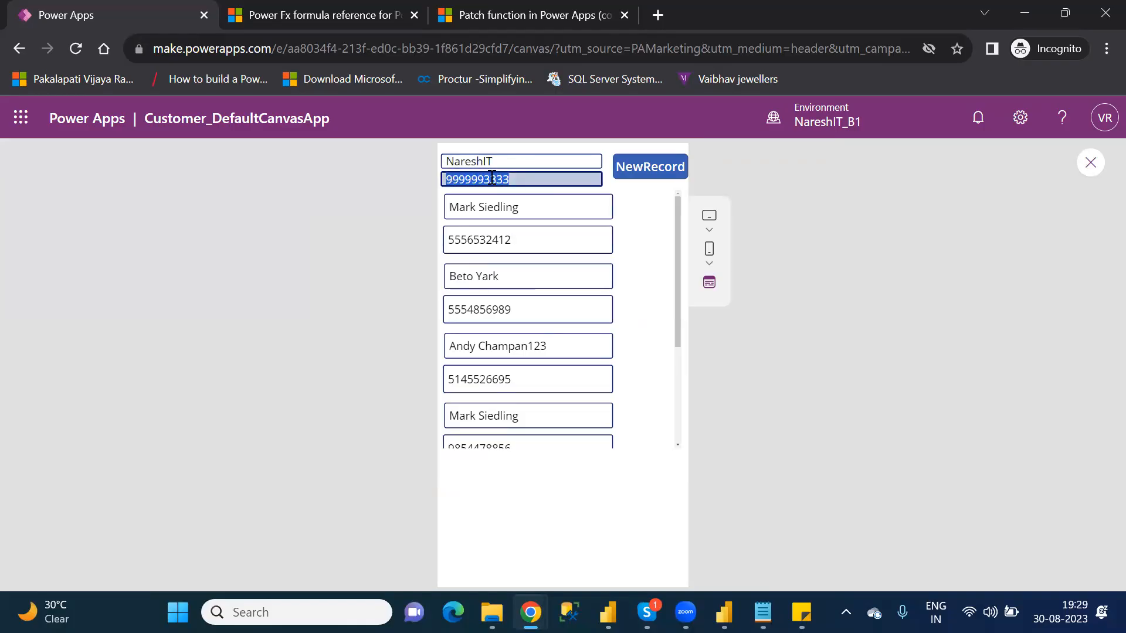
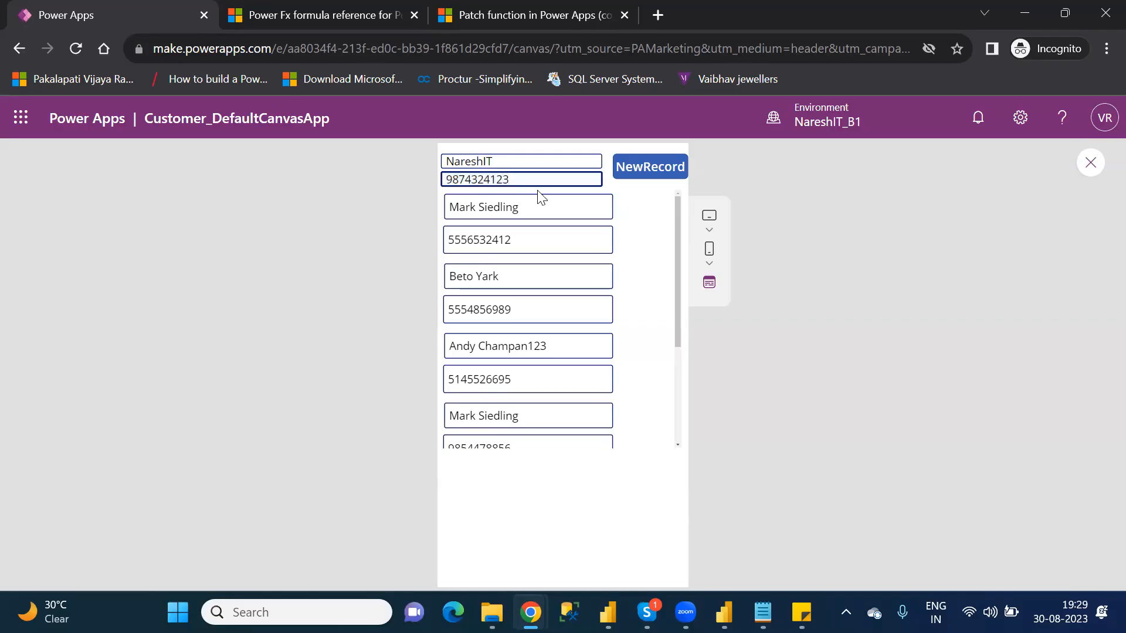
left_click(639, 177)
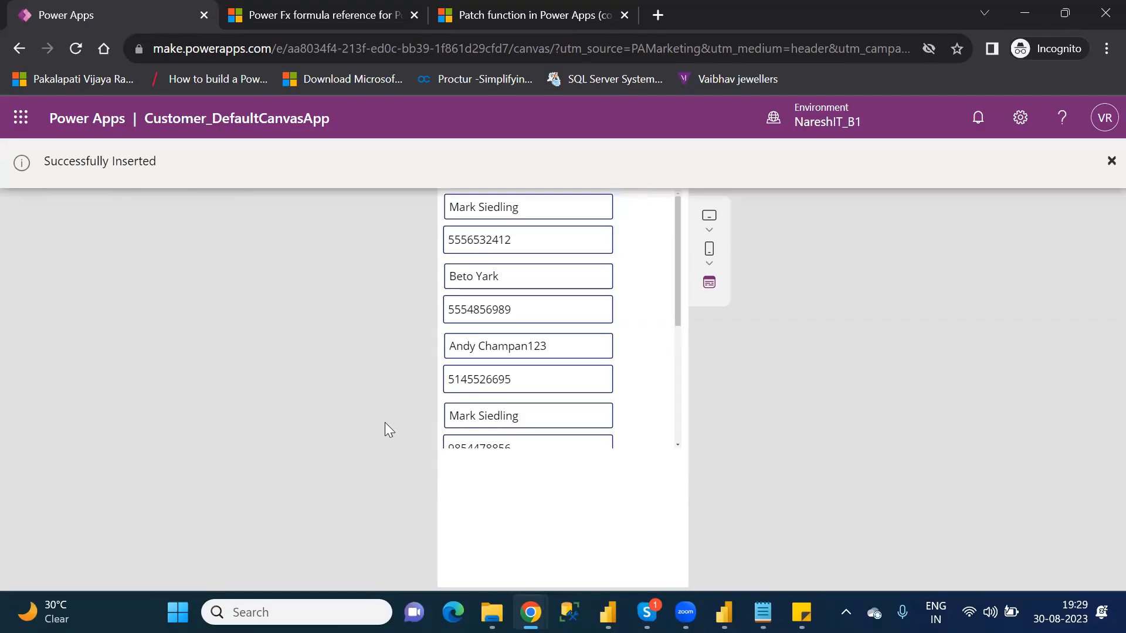
Step: Open the Agents workbook from the personal OneDrive folder and check the name and phone number of the NareshIT record
mouse_move(530, 613)
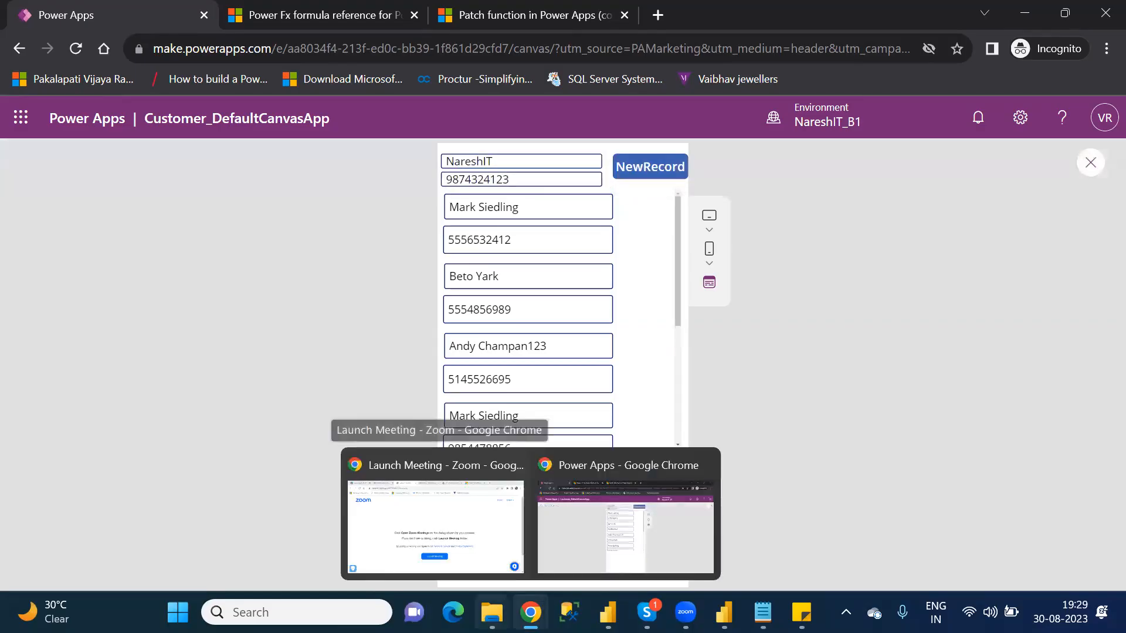
mouse_move(492, 612)
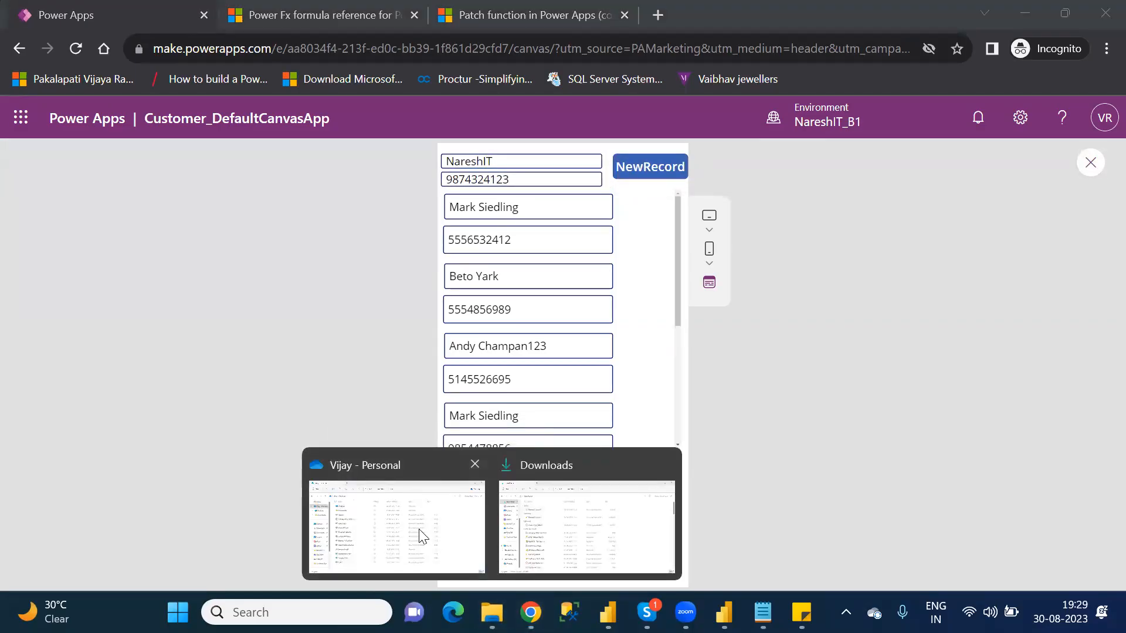
left_click(420, 532)
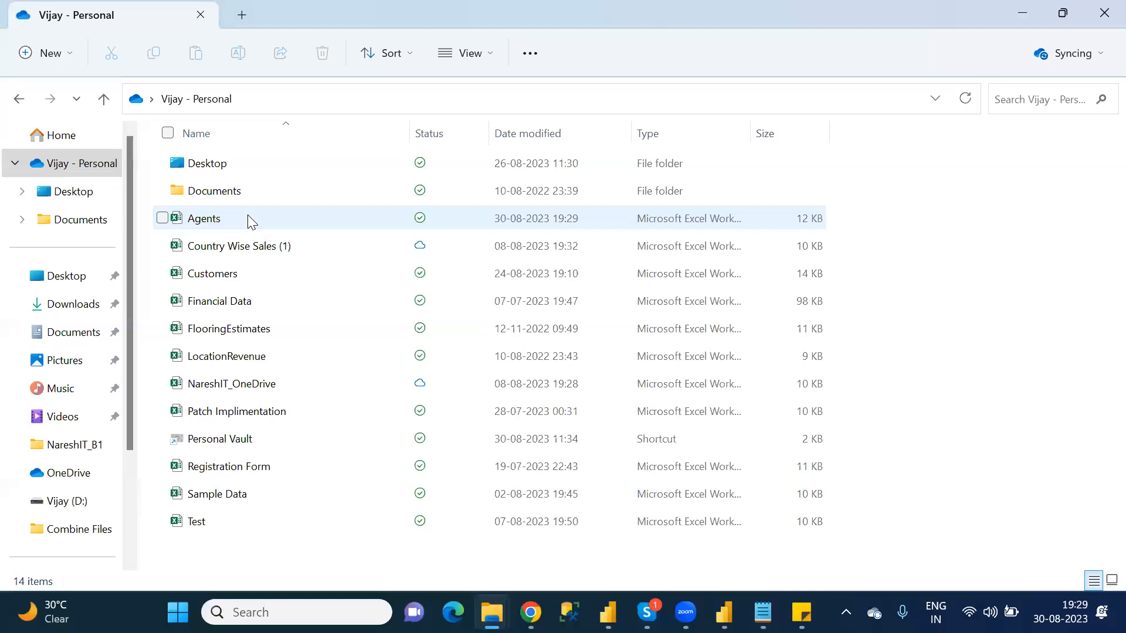
mouse_move(246, 217)
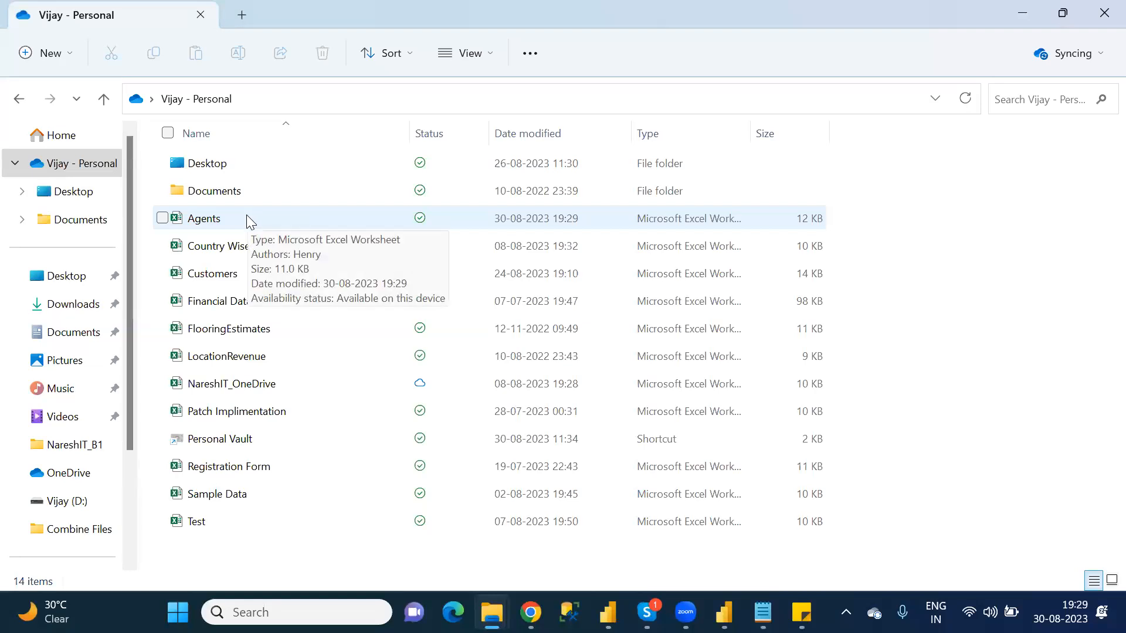
double_click(246, 217)
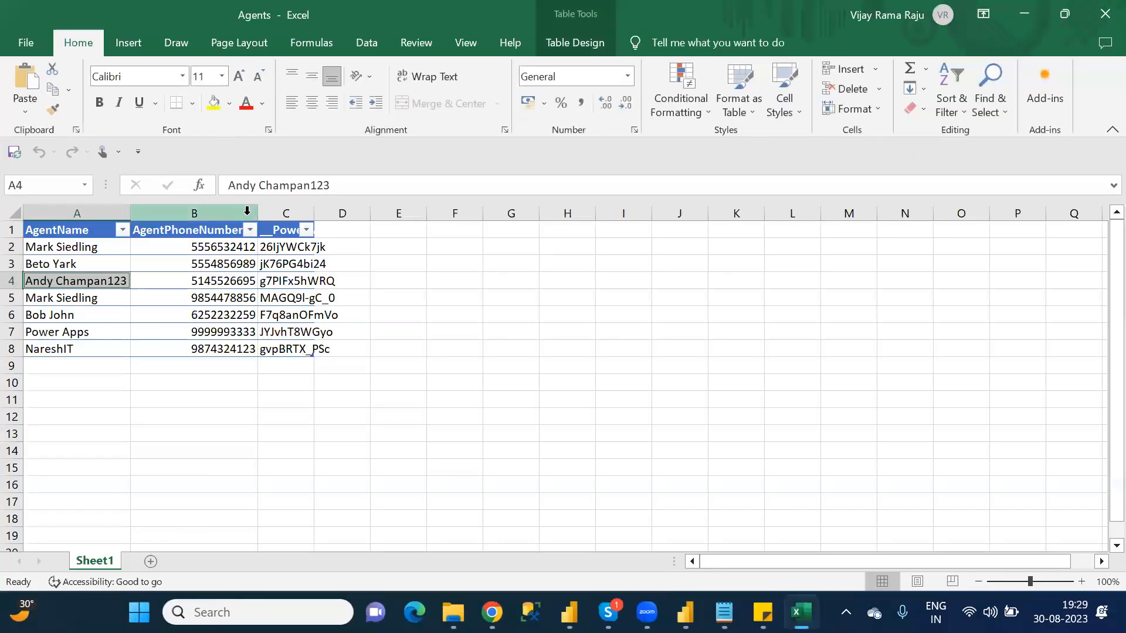
left_click(72, 348)
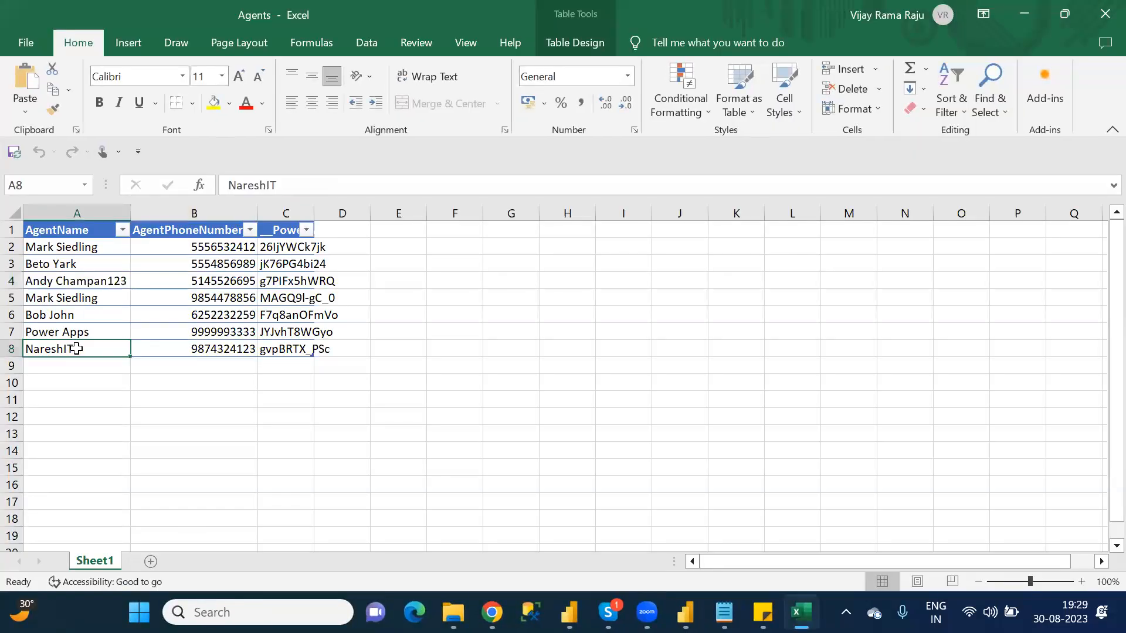
left_click(193, 352)
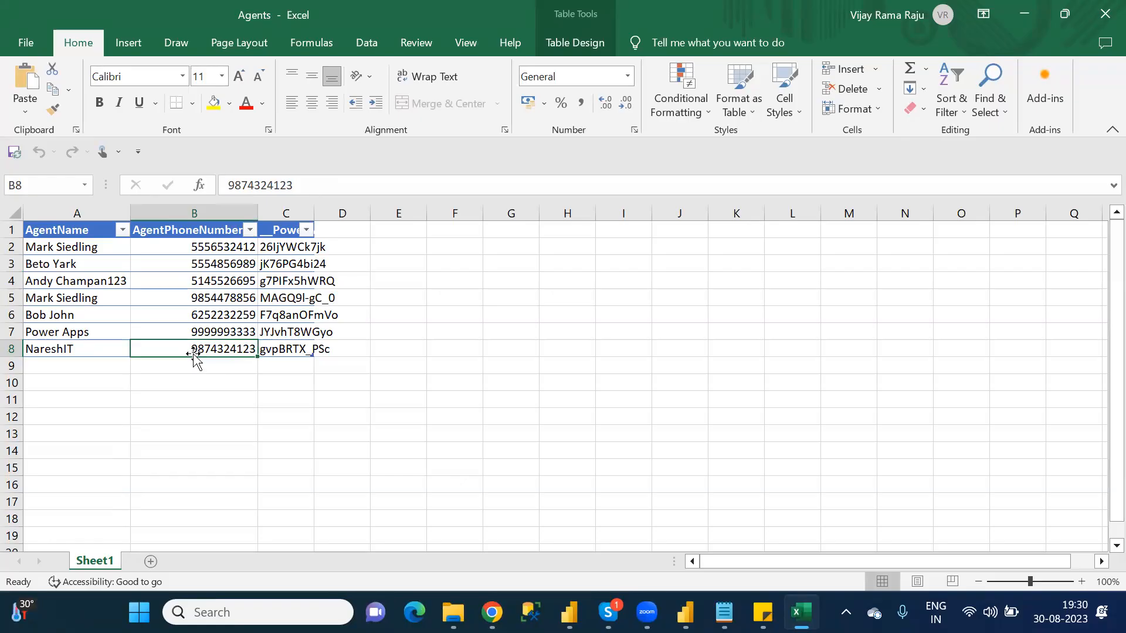
Step: Switch back to Power Apps, close the app preview and expand the OnSelect formula of the NewRecord button
mouse_move(604, 607)
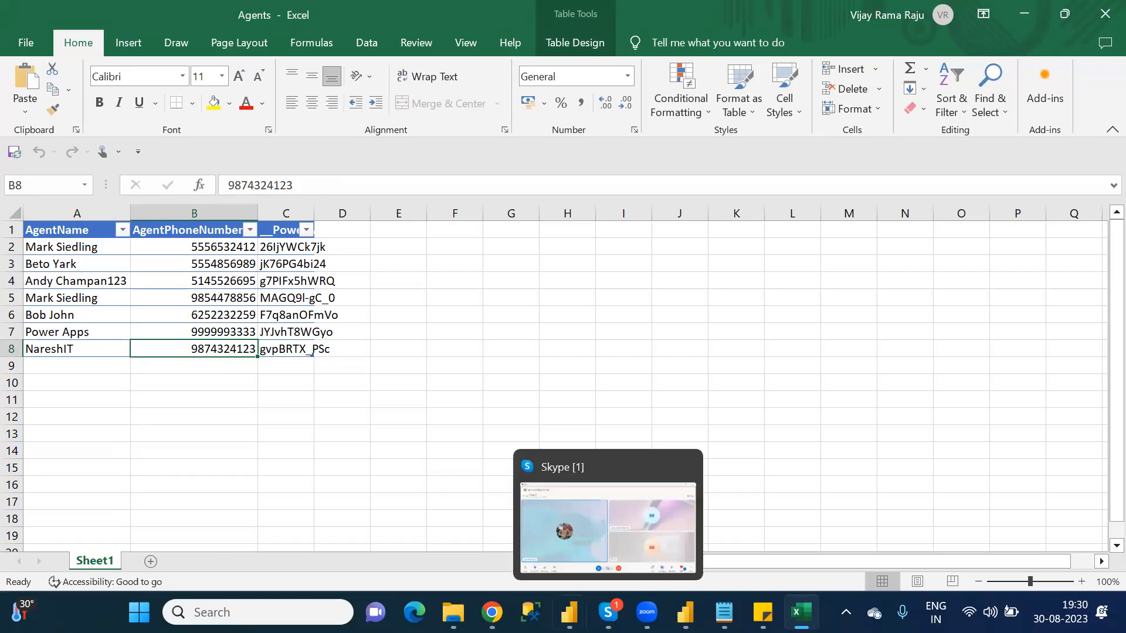
mouse_move(492, 613)
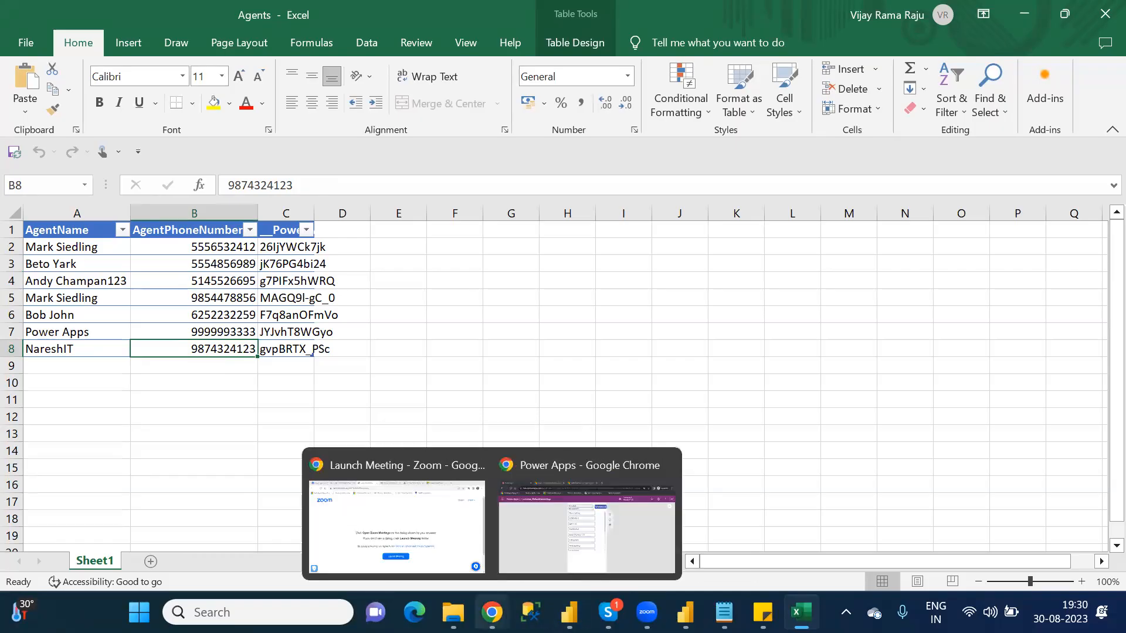
left_click(529, 539)
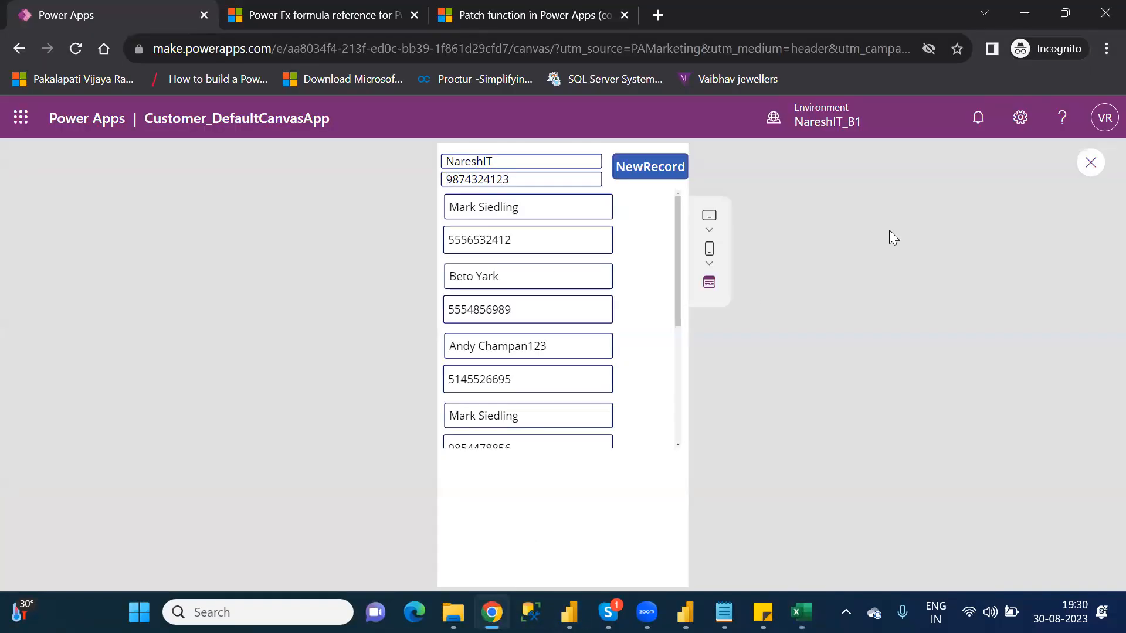
left_click(1091, 162)
left_click(730, 428)
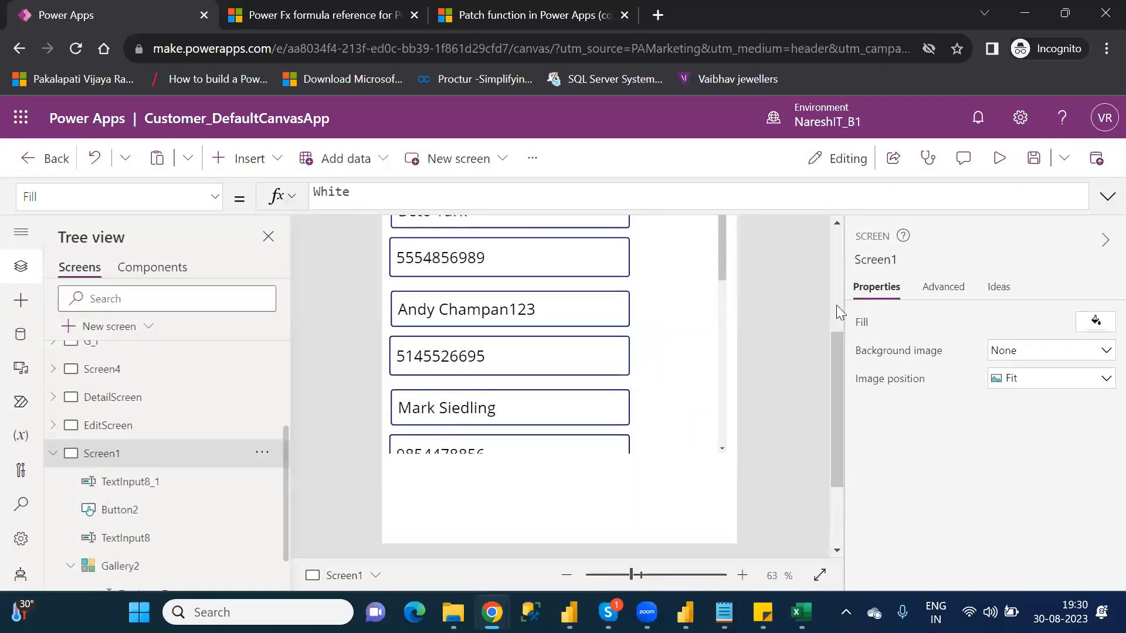
scroll(839, 268, "up", 3)
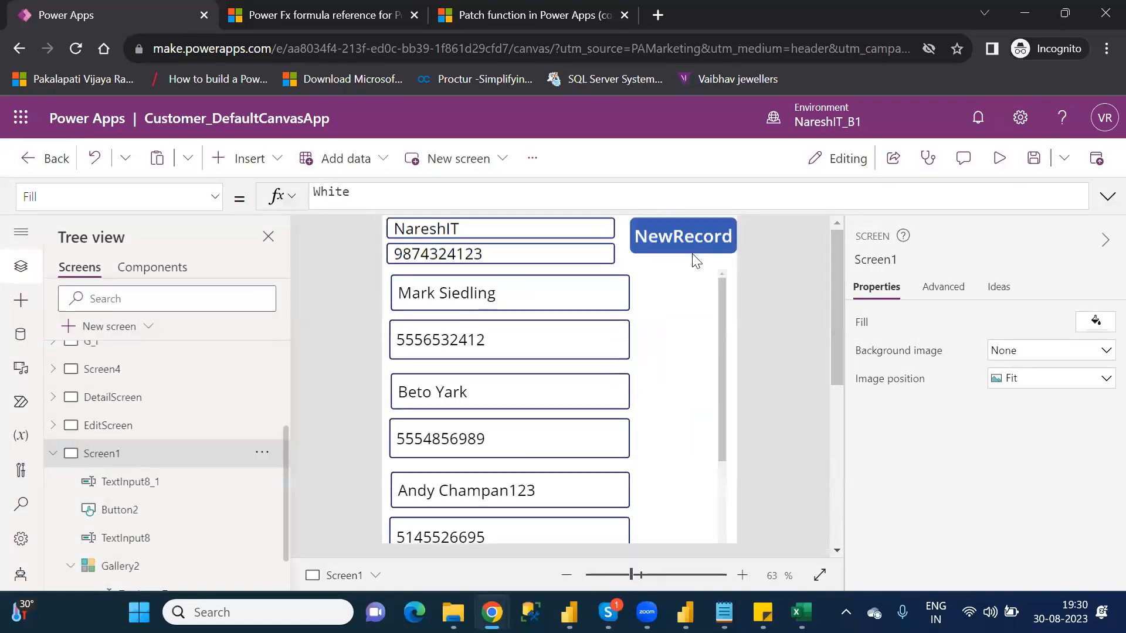
left_click(669, 236)
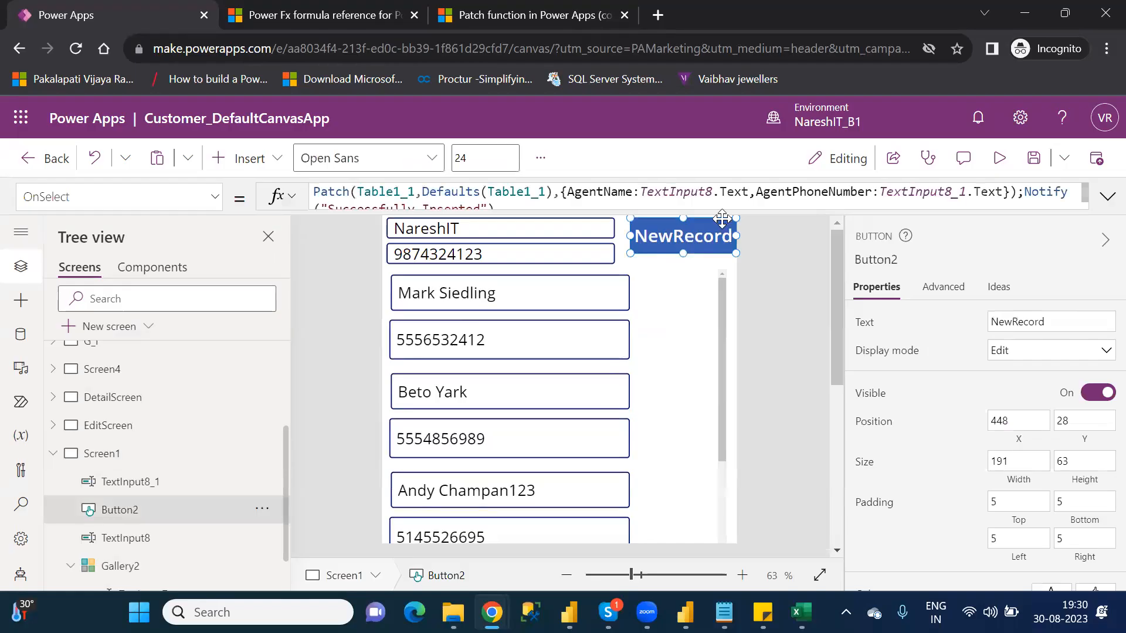
left_click(1107, 197)
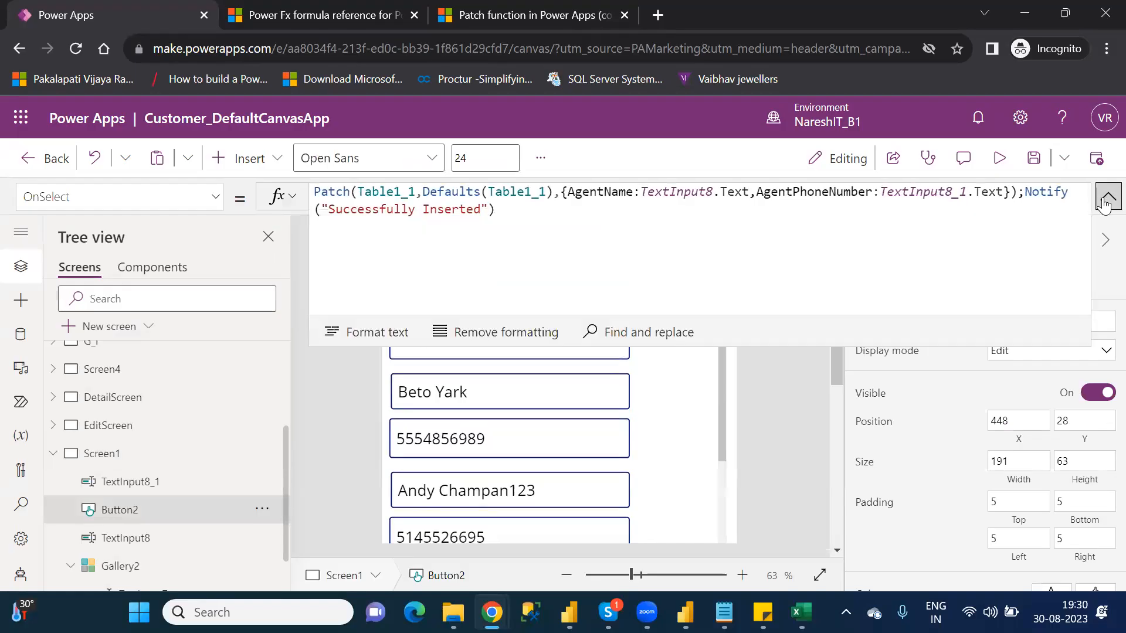
Step: Examine the Patch formula's source argument Table1_1 and its record argument Defaults(Table1_1)
double_click(387, 195)
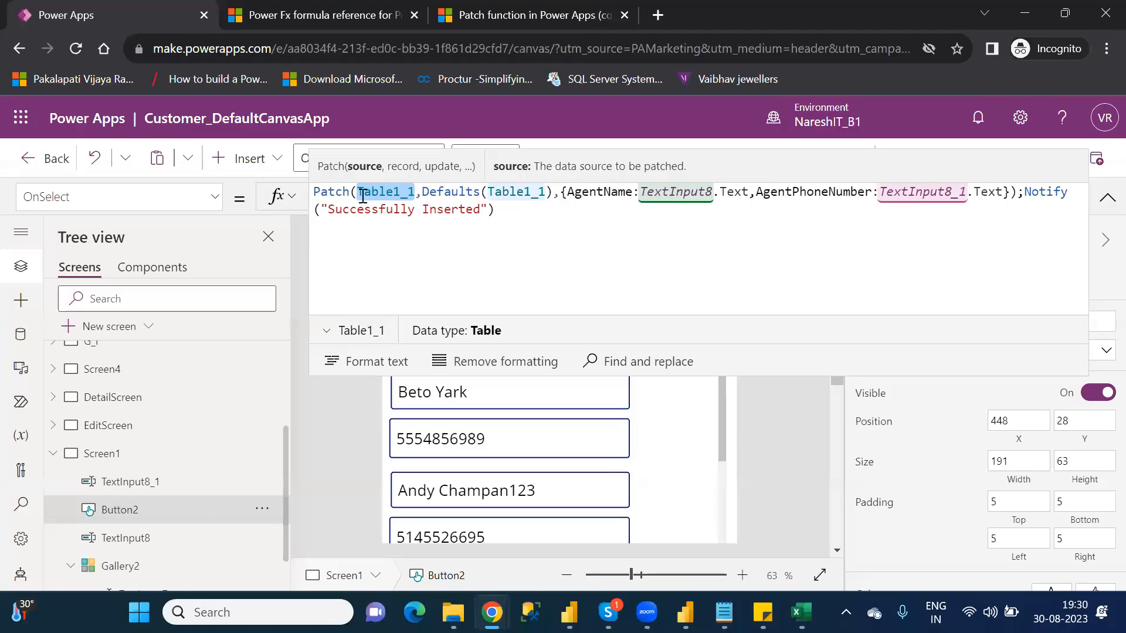
left_click(395, 192)
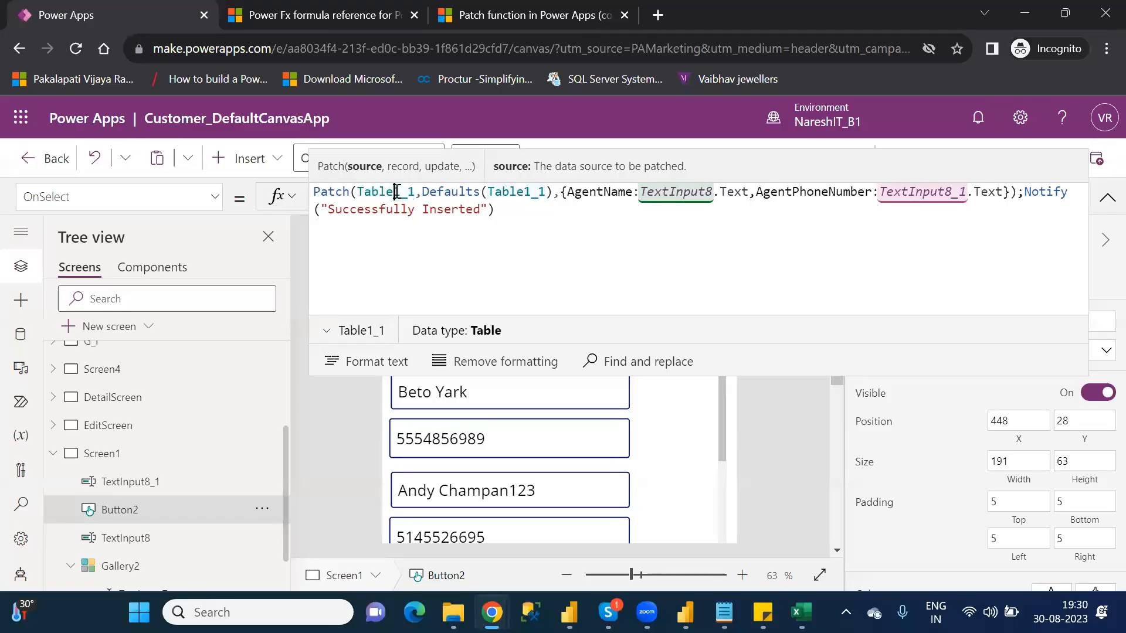
double_click(396, 191)
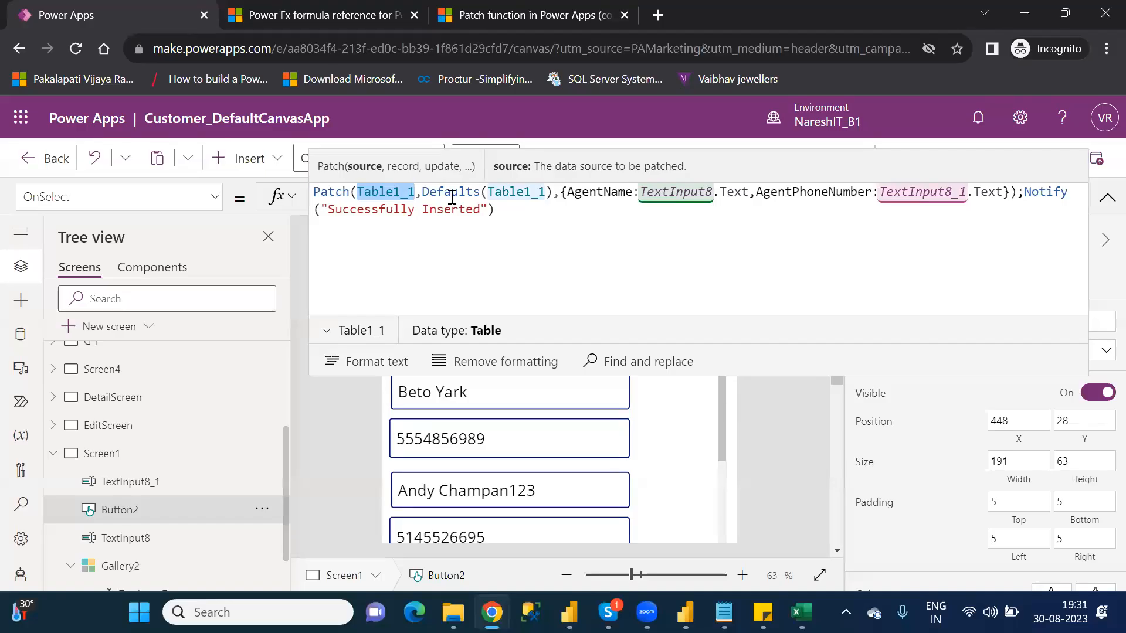
left_click(452, 195)
double_click(452, 195)
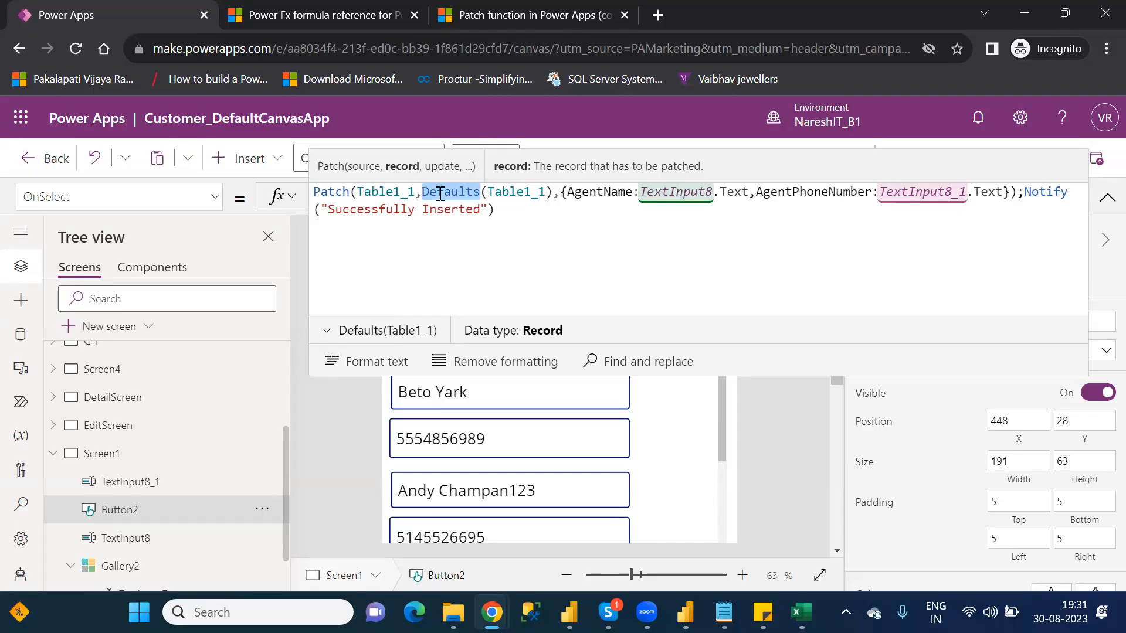
double_click(526, 194)
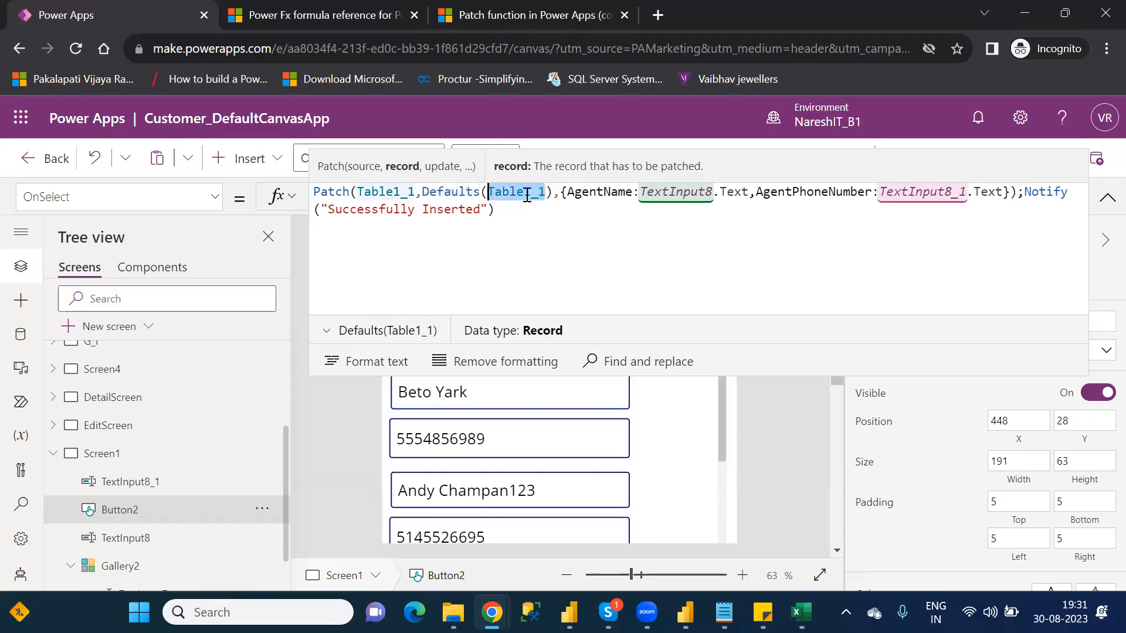
Step: Examine how the Patch update record assigns TextInput8.Text to AgentName, and collapse the formula
left_click(561, 194)
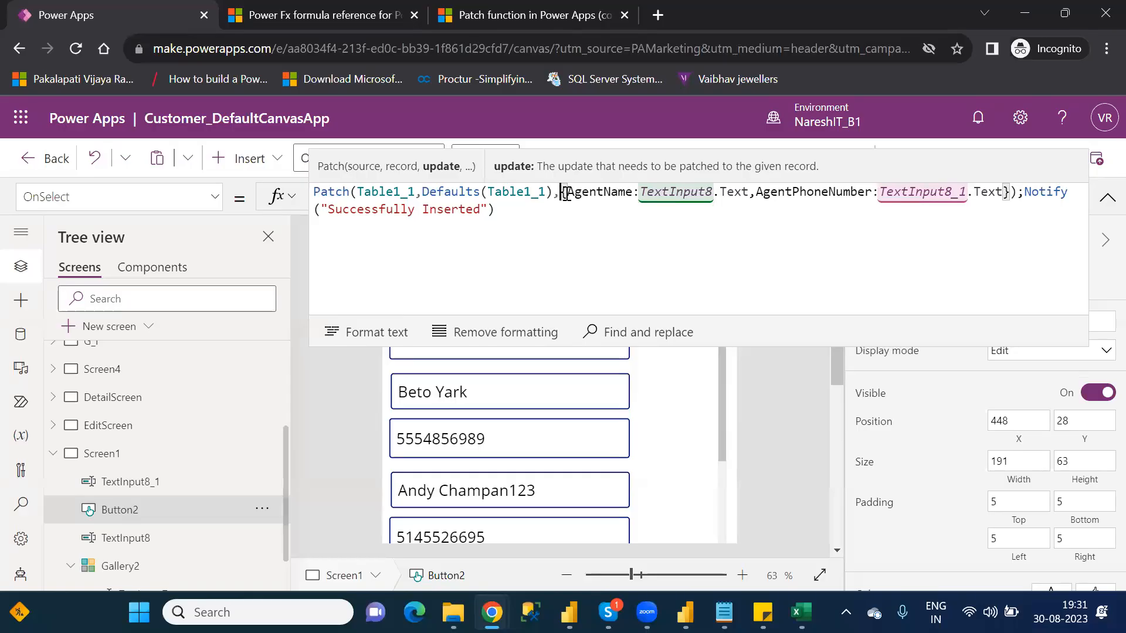
double_click(596, 200)
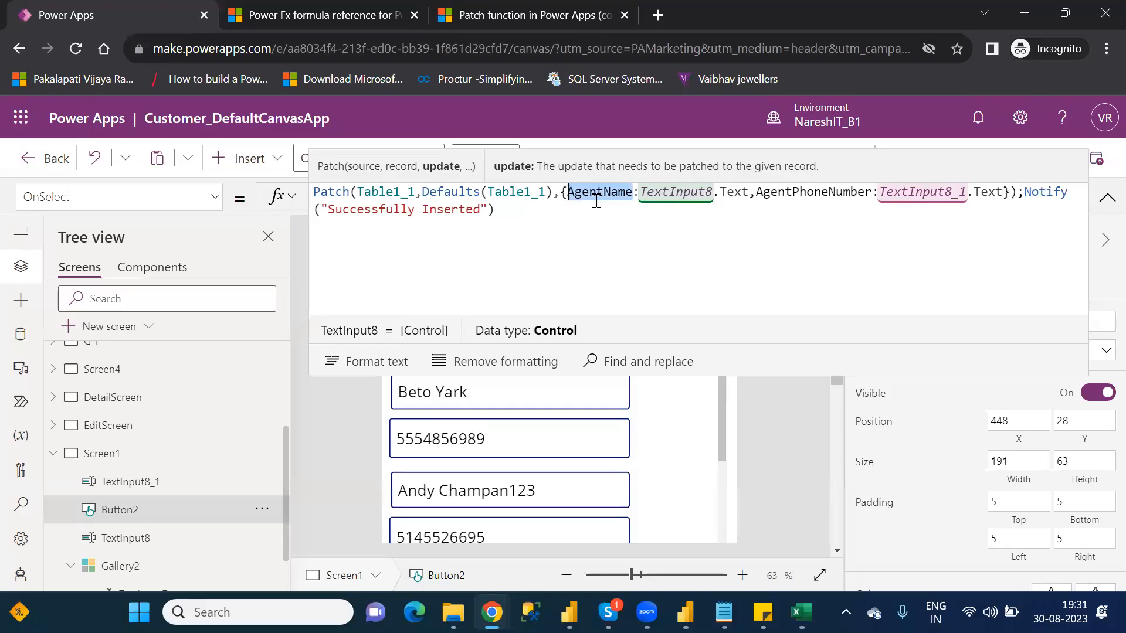
left_click_drag(752, 193, 641, 191)
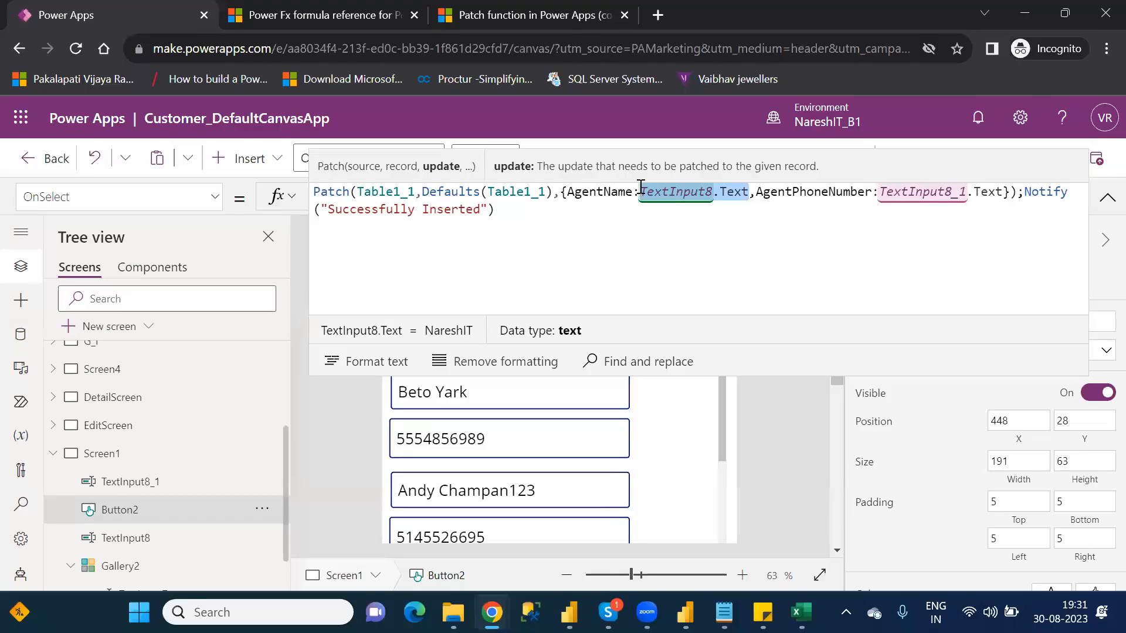
left_click(1107, 199)
left_click(1106, 199)
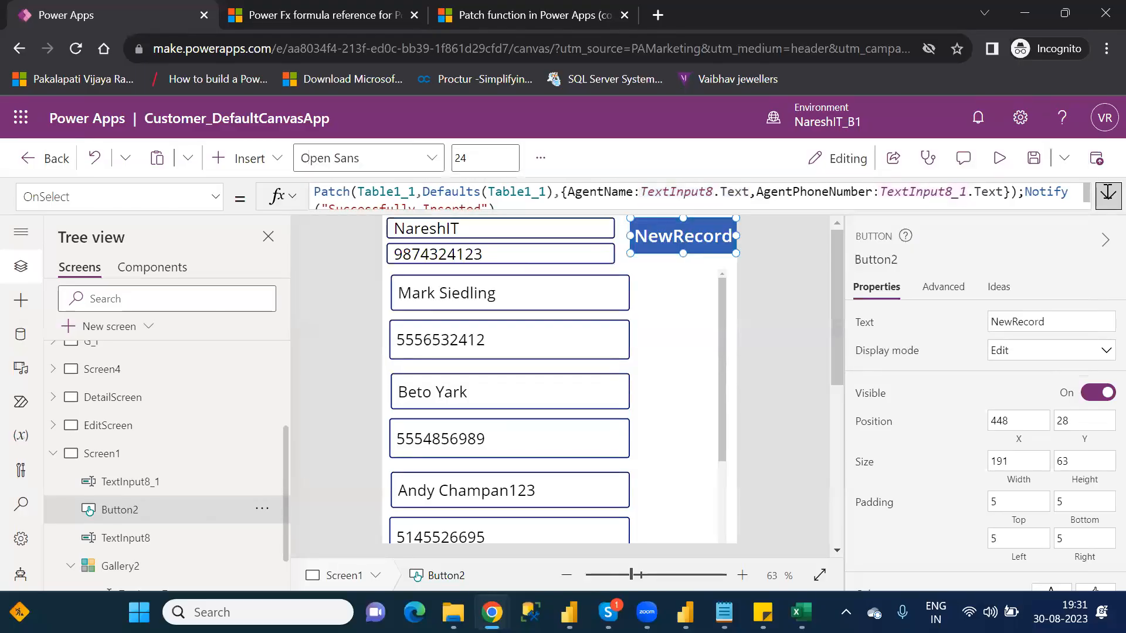
Step: Compare the two text inputs above the gallery with the AgentName and AgentPhoneNumber columns in the NewRecord formula
left_click(443, 224)
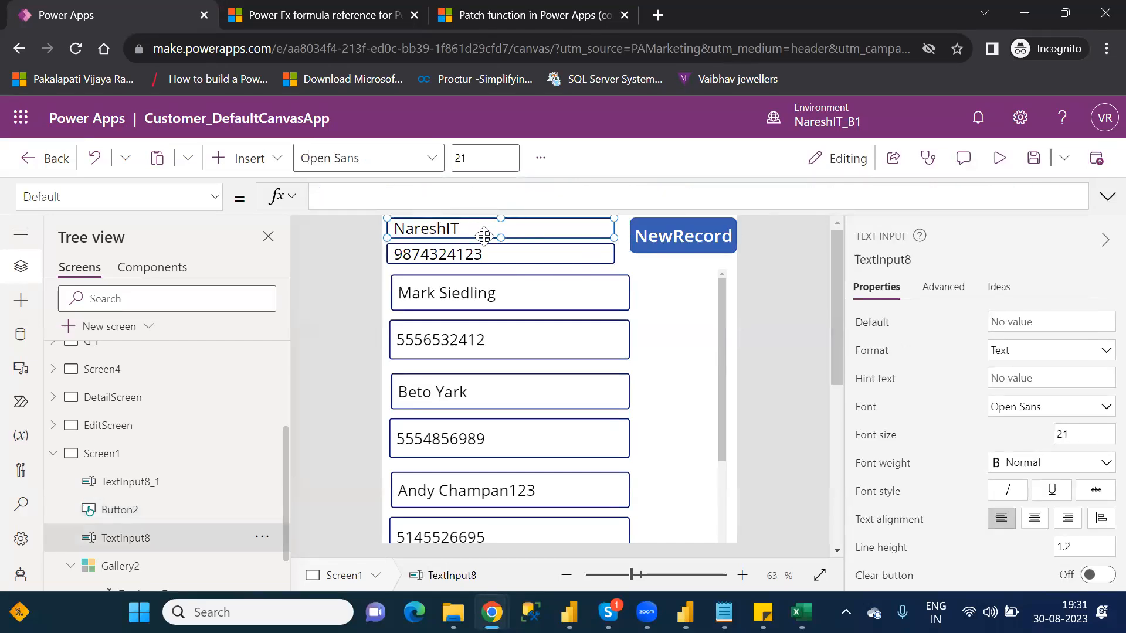
left_click(666, 235)
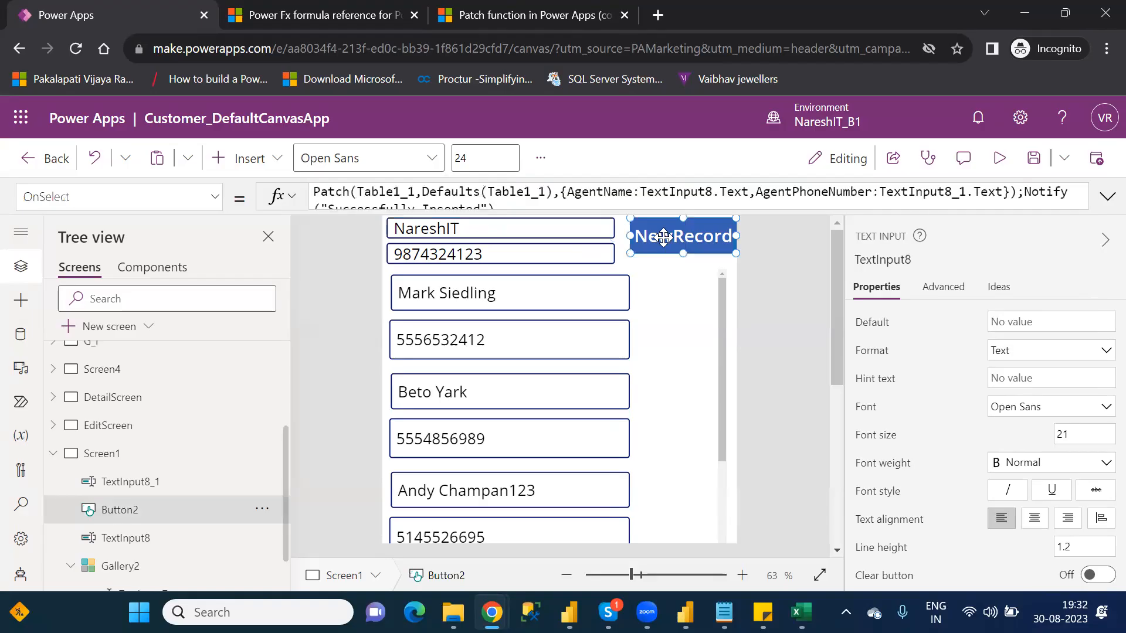
double_click(586, 197)
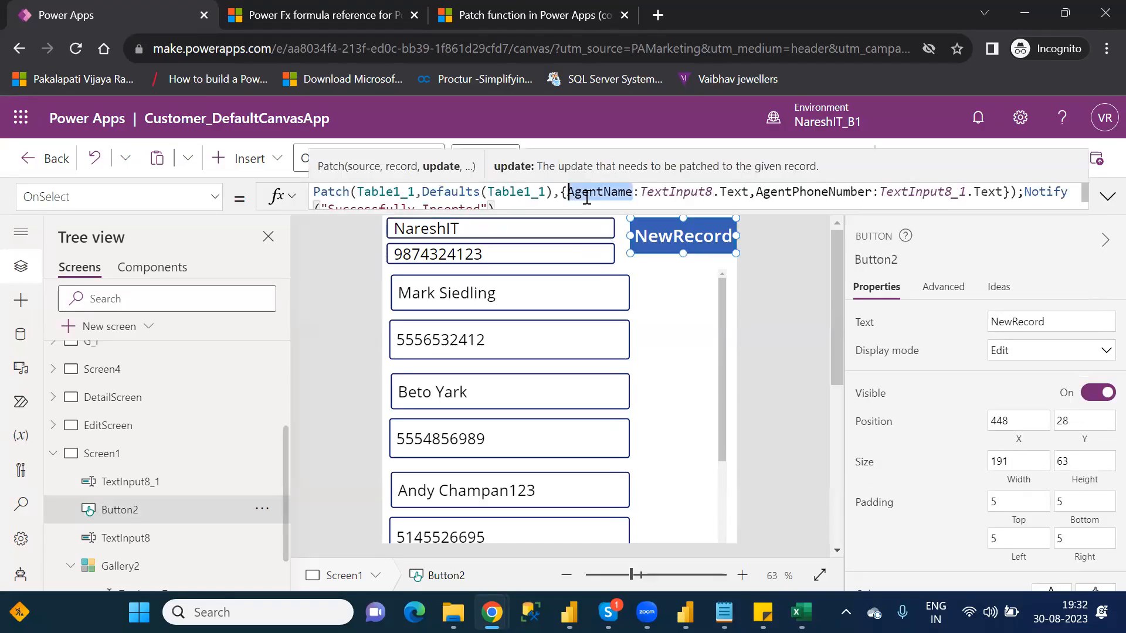
left_click(523, 256)
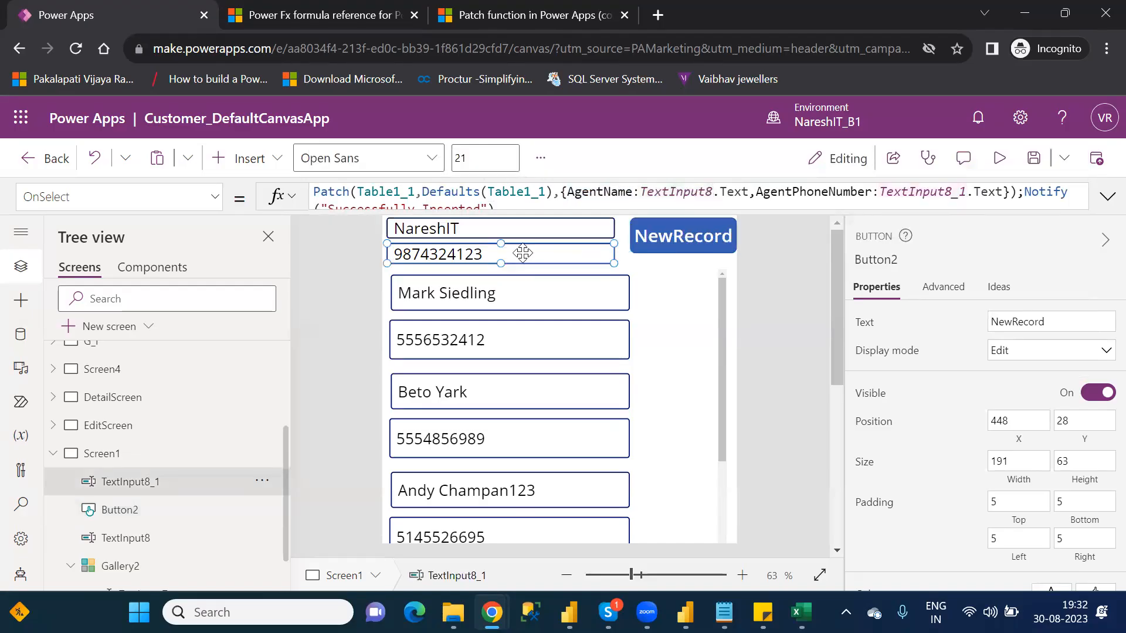
left_click(694, 231)
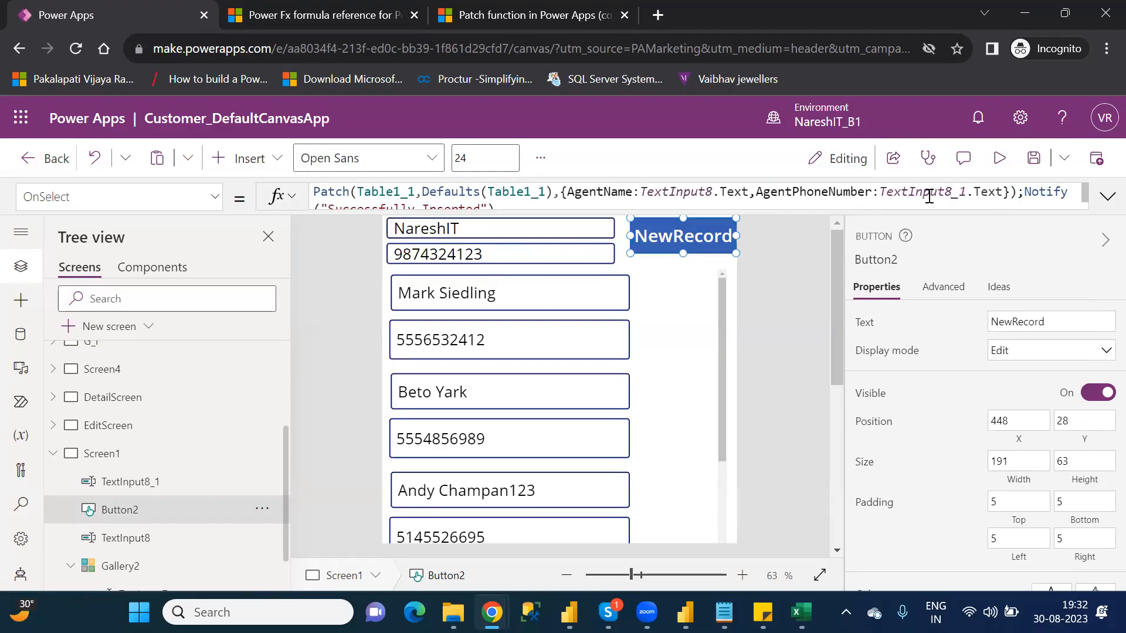
double_click(815, 194)
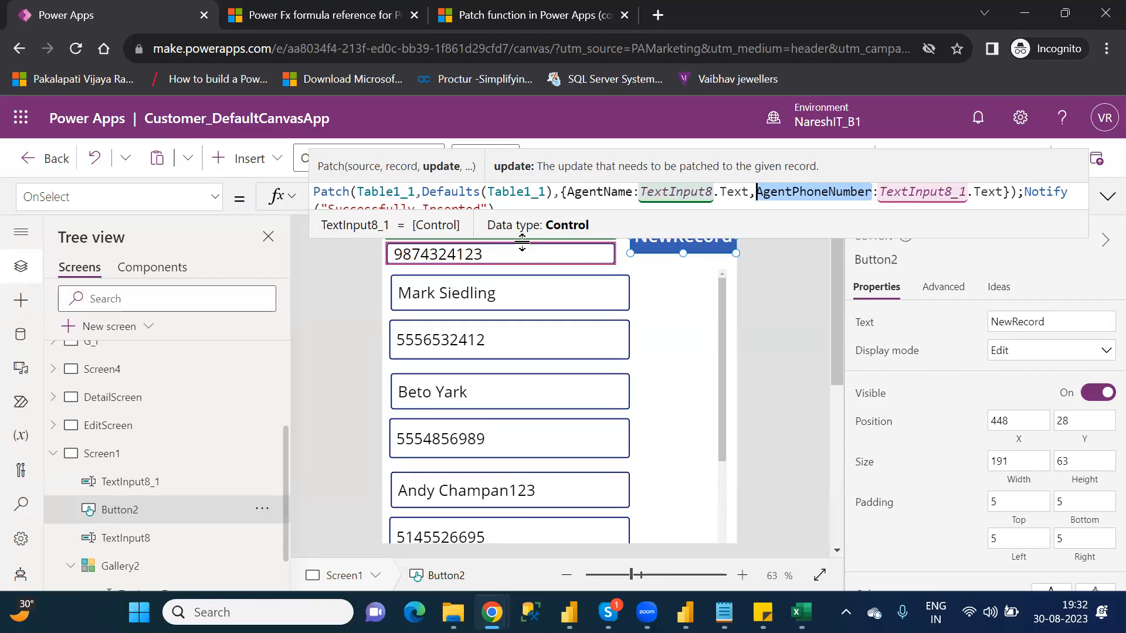
Step: Examine the Text properties passed from both inputs and the semicolon separating Patch from Notify in the NewRecord formula
left_click(820, 281)
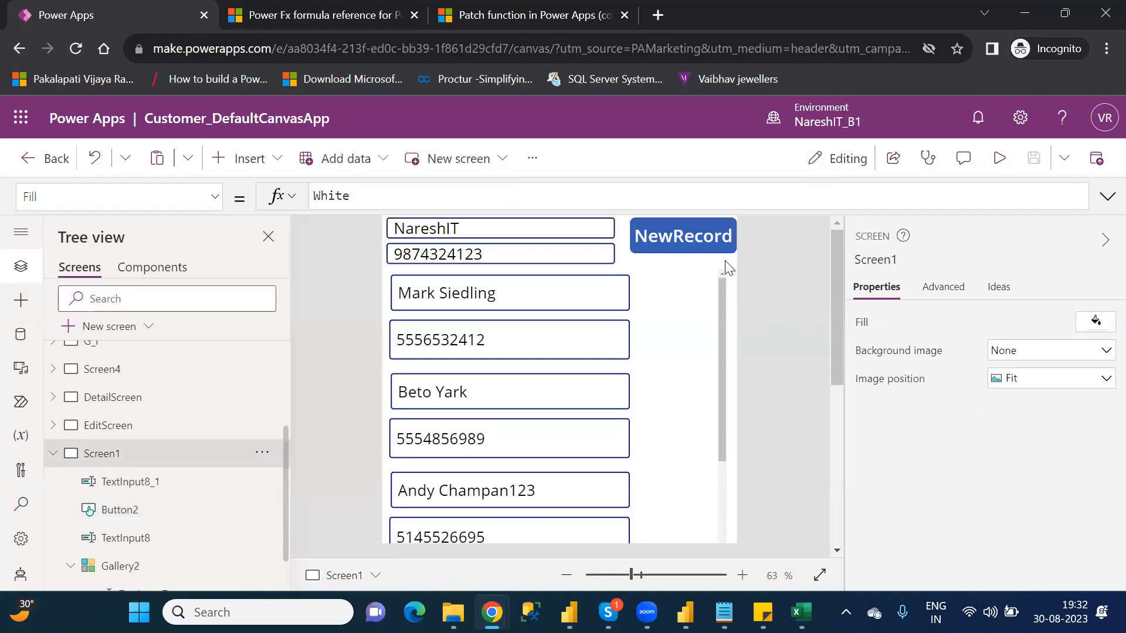
left_click(700, 247)
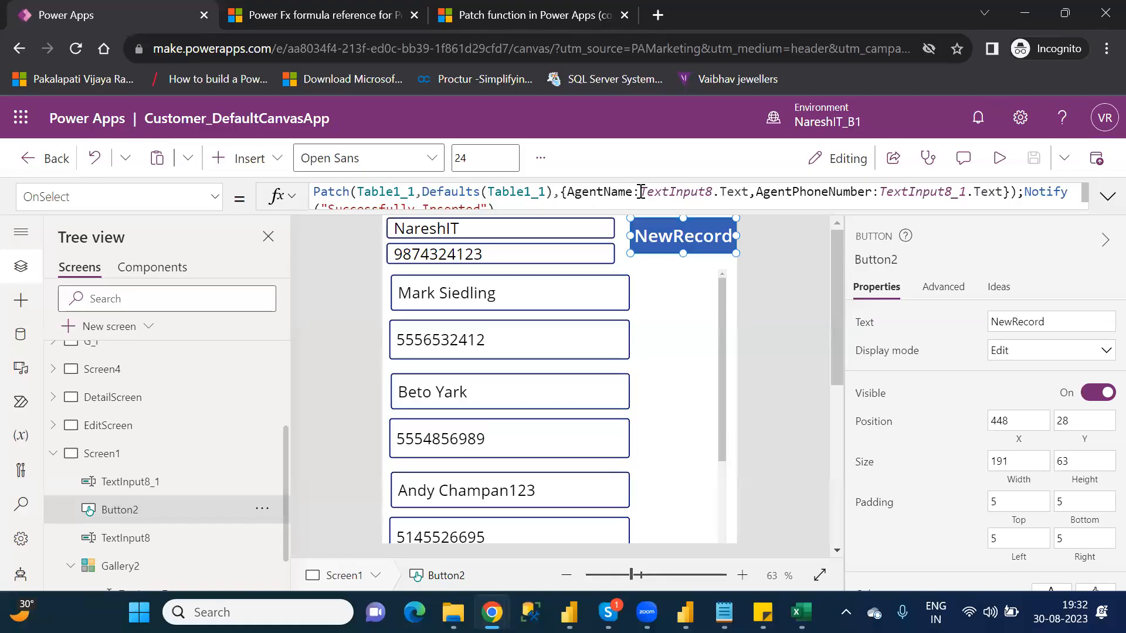
left_click_drag(641, 192, 750, 192)
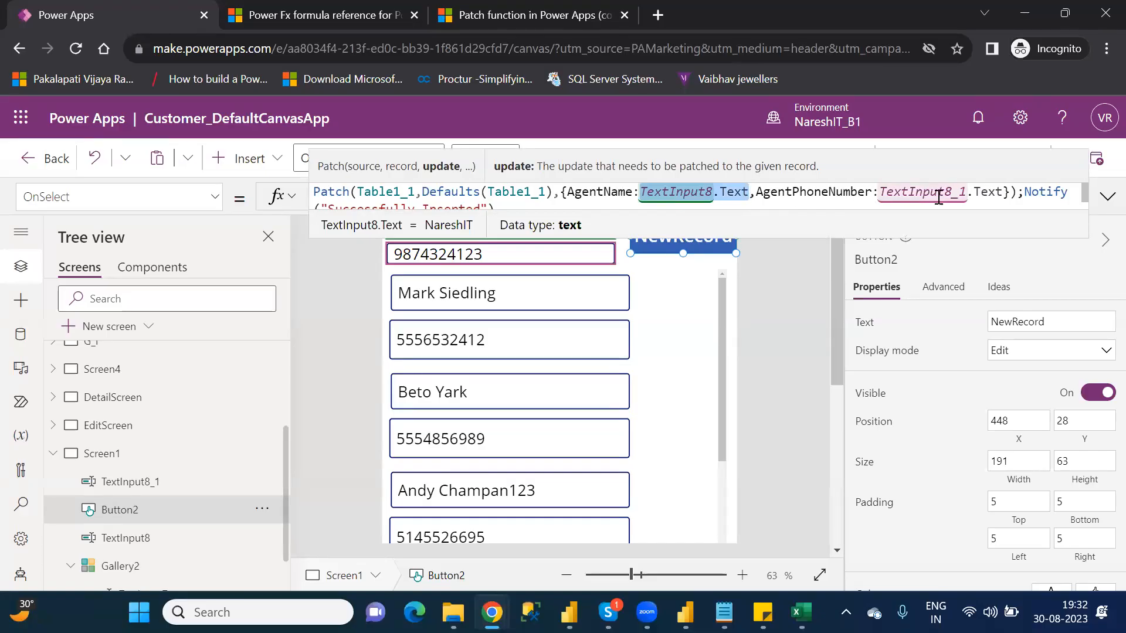
double_click(1005, 192)
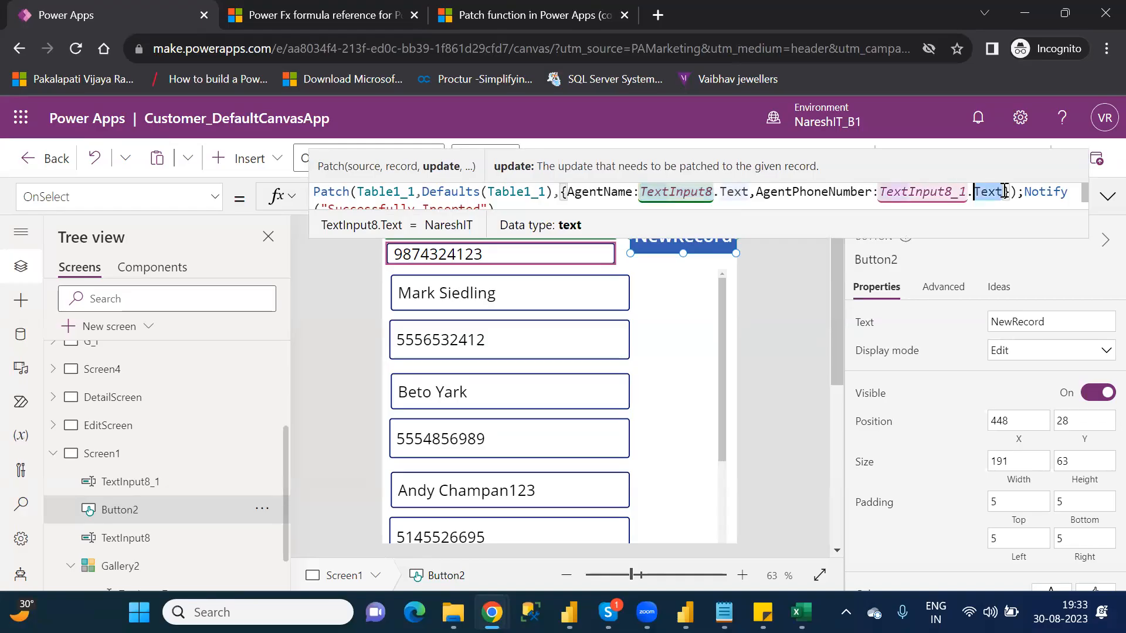
left_click(1020, 192)
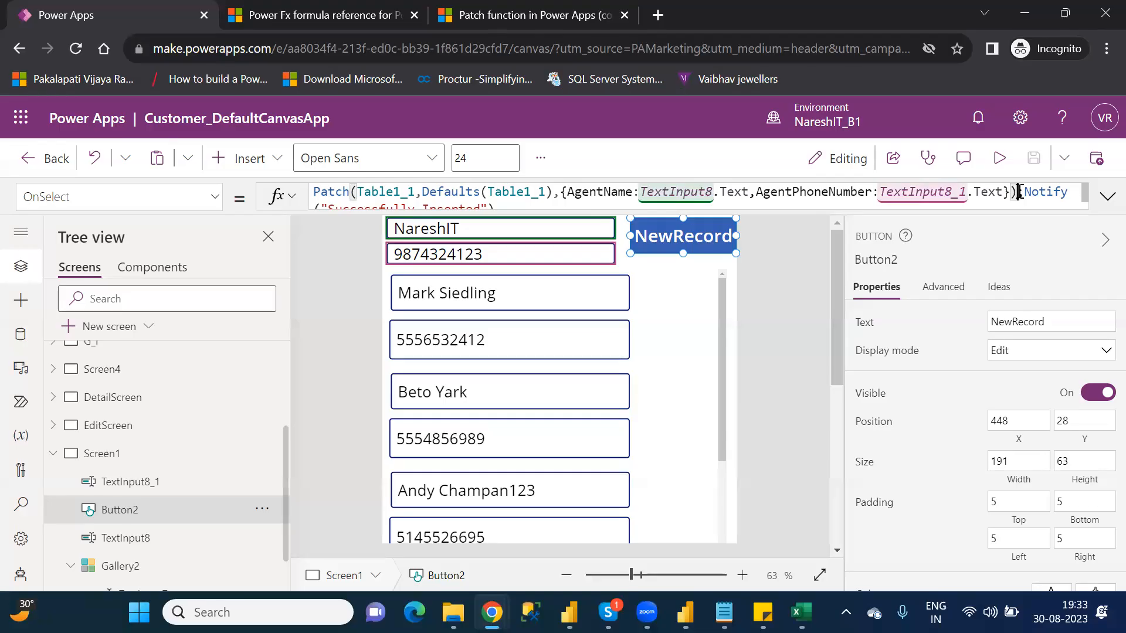
type(";")
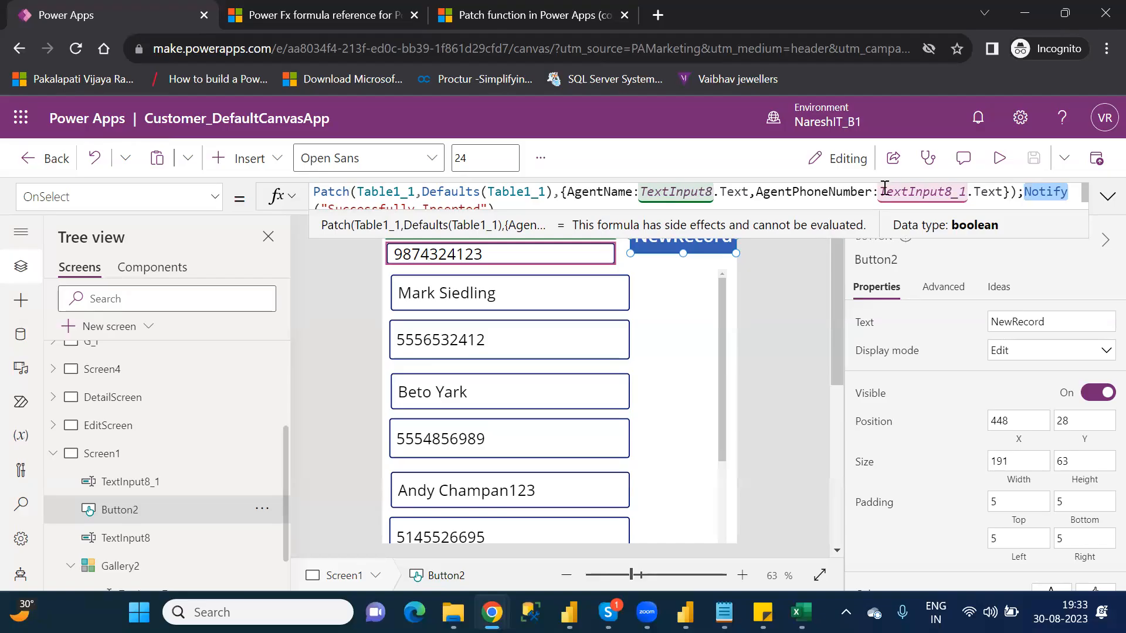
Step: Examine the complete Patch call that precedes the Notify call in the NewRecord button's OnSelect formula
left_click(812, 189)
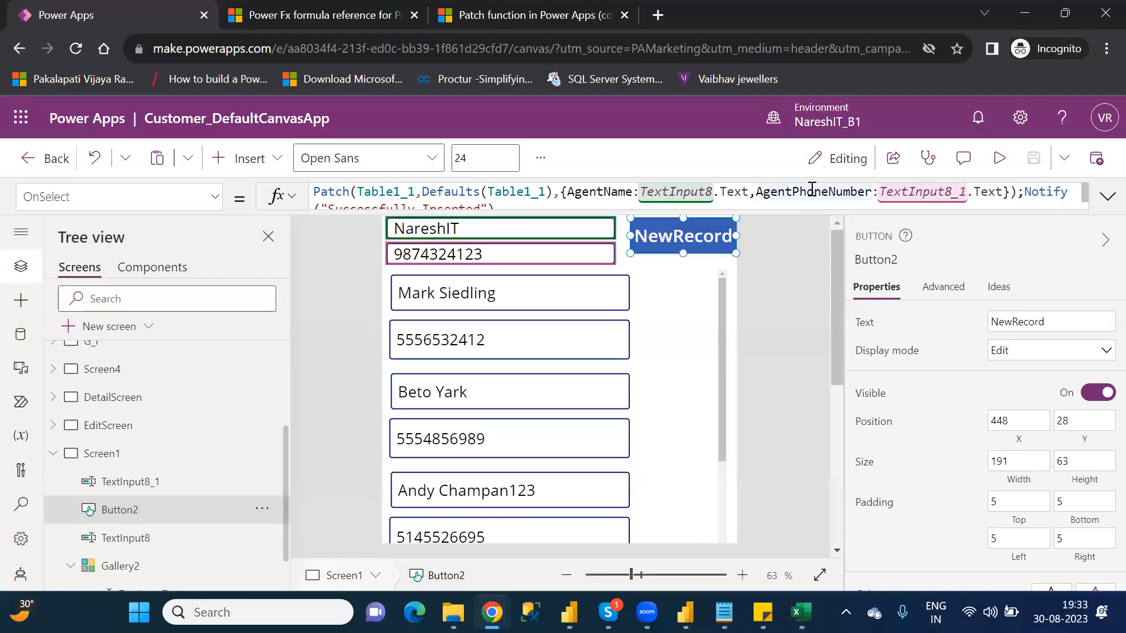
left_click_drag(315, 191, 1020, 192)
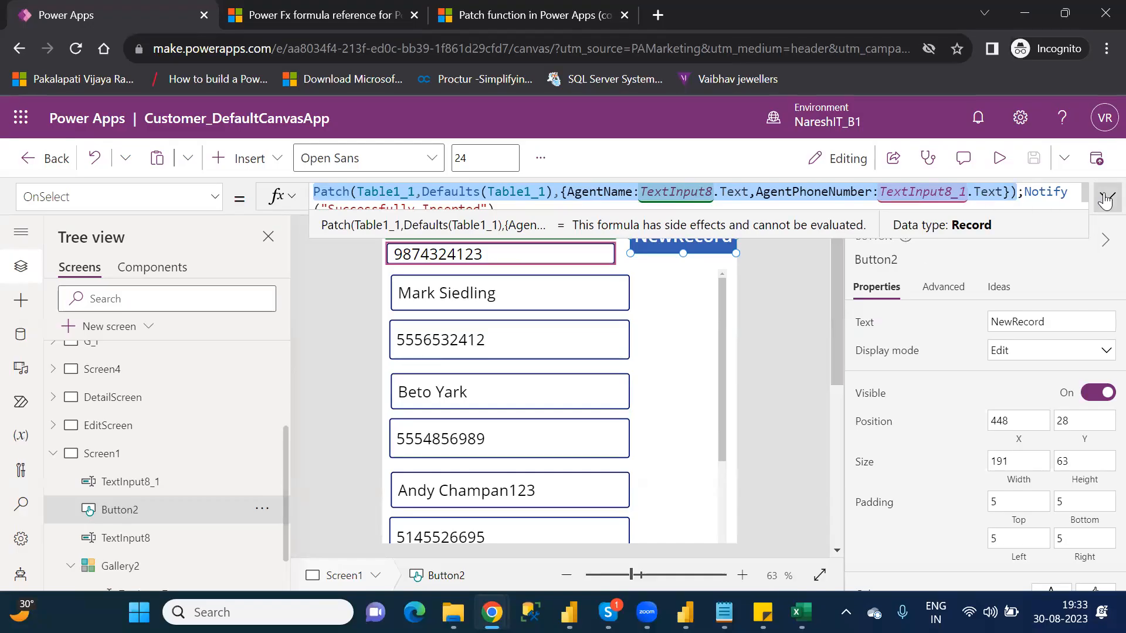
left_click(1107, 198)
left_click(1107, 197)
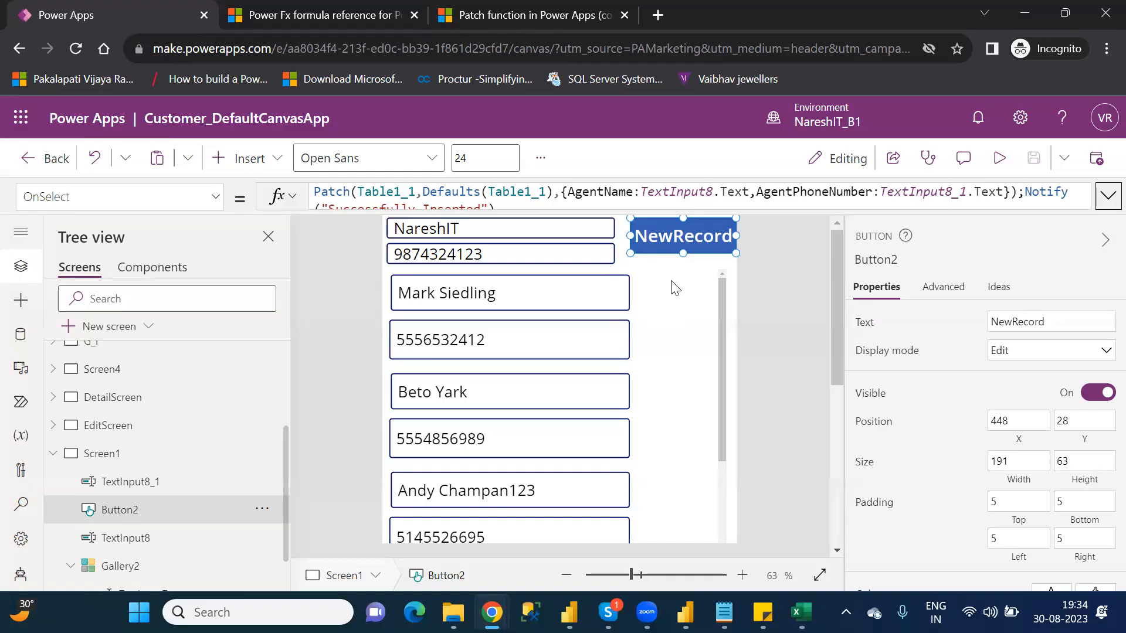
Step: Insert a Save icon into the Gallery2 template and place it beside the agent name input, at about X 487, Y 5
left_click(245, 170)
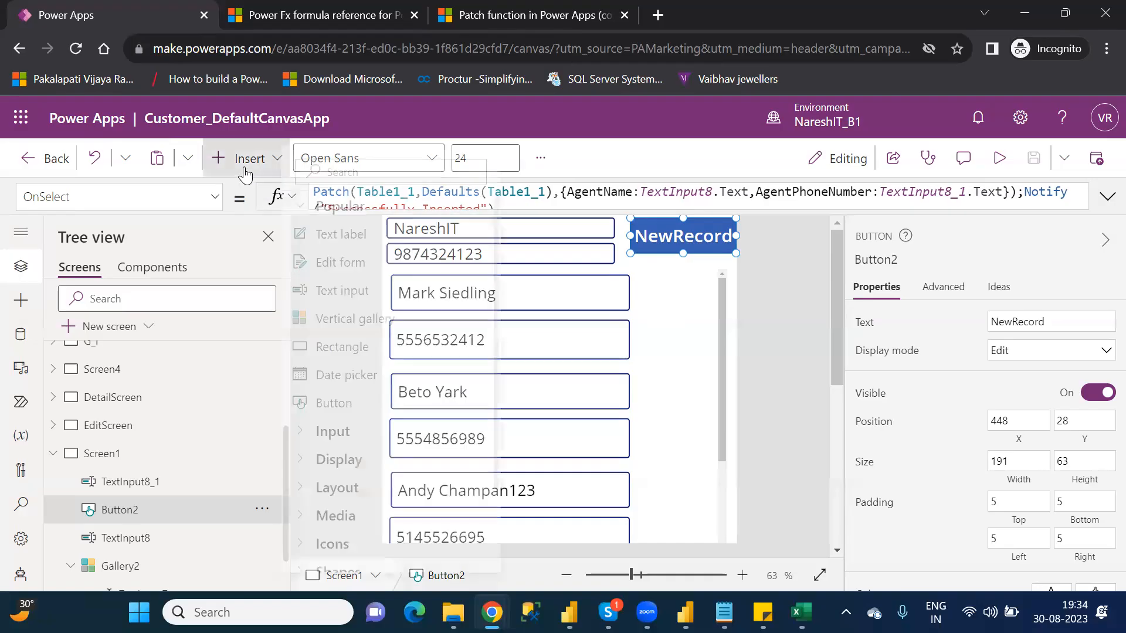
left_click(766, 322)
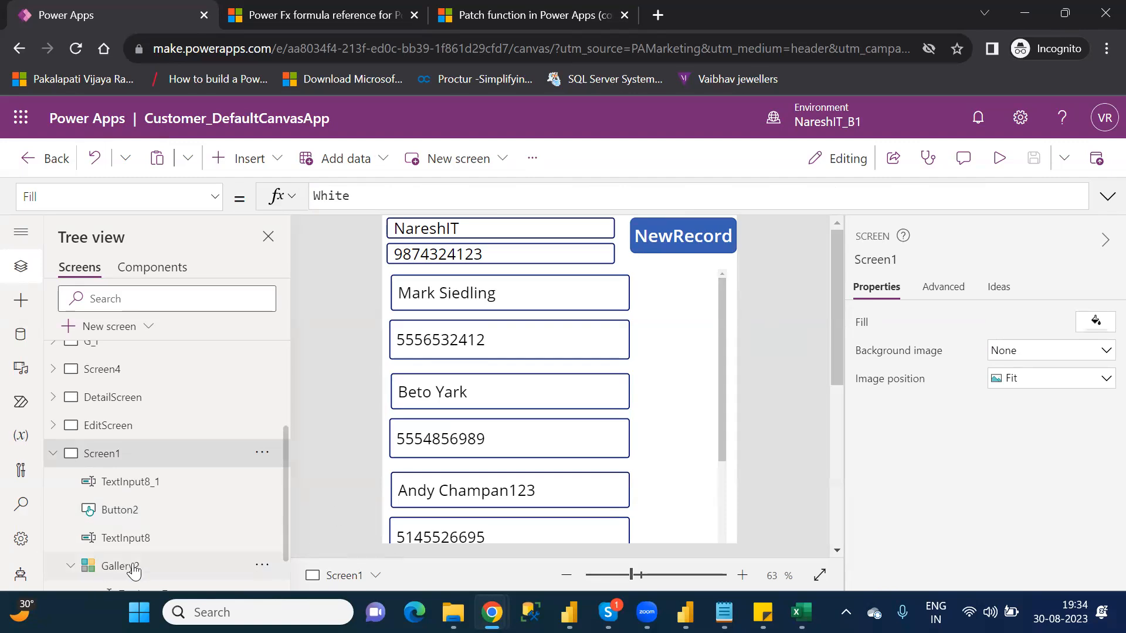
scroll(287, 551, "down", 2)
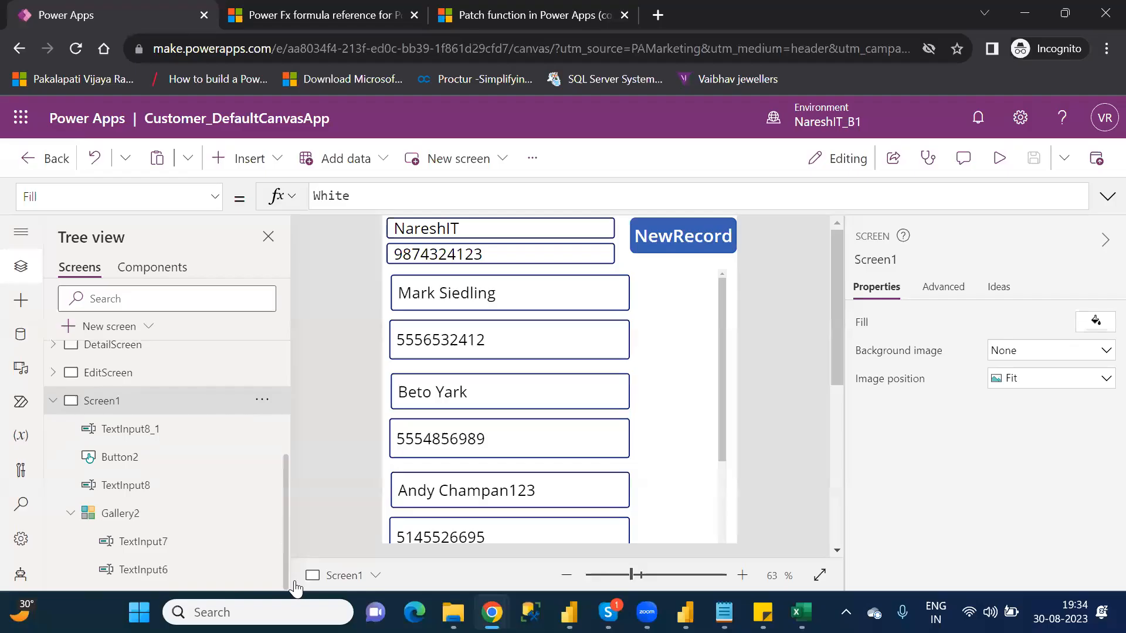
left_click(141, 542)
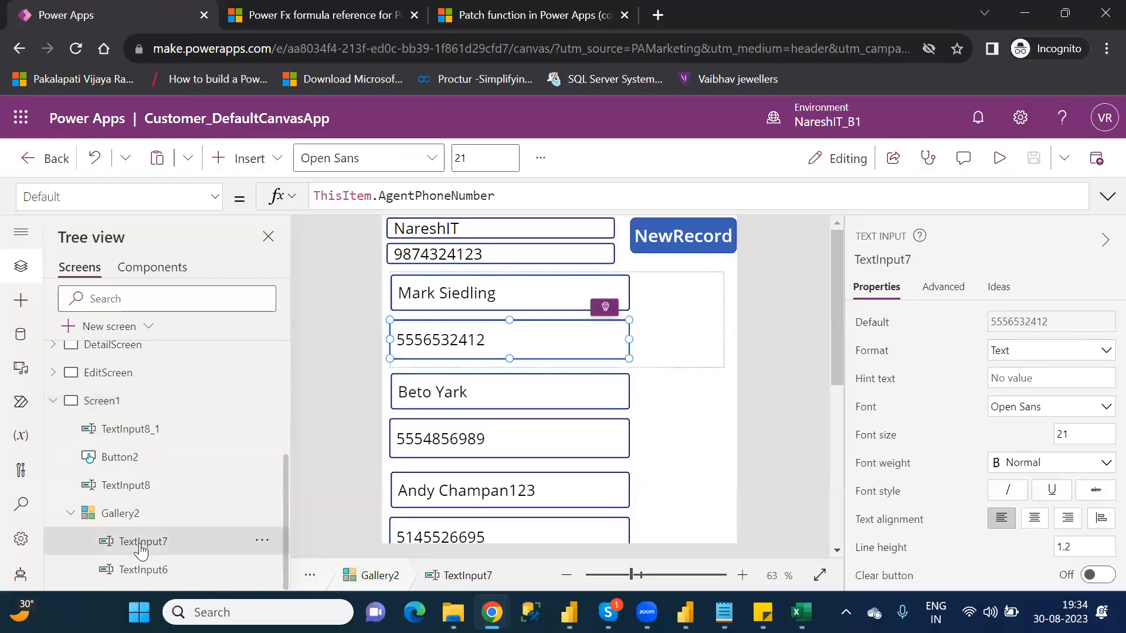
left_click(251, 164)
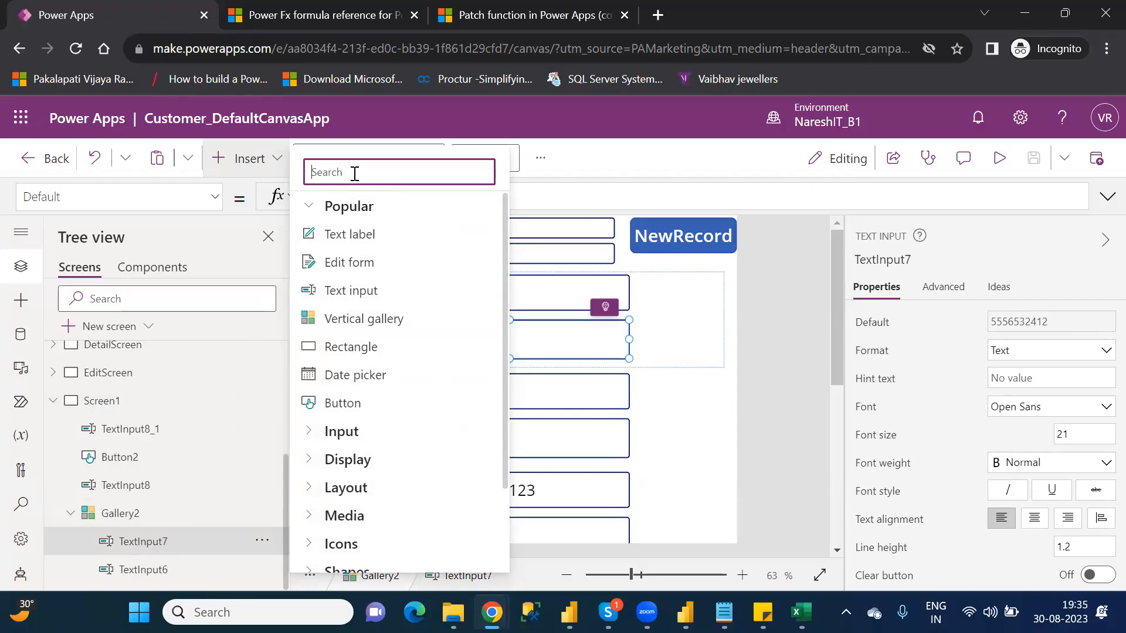
type("save")
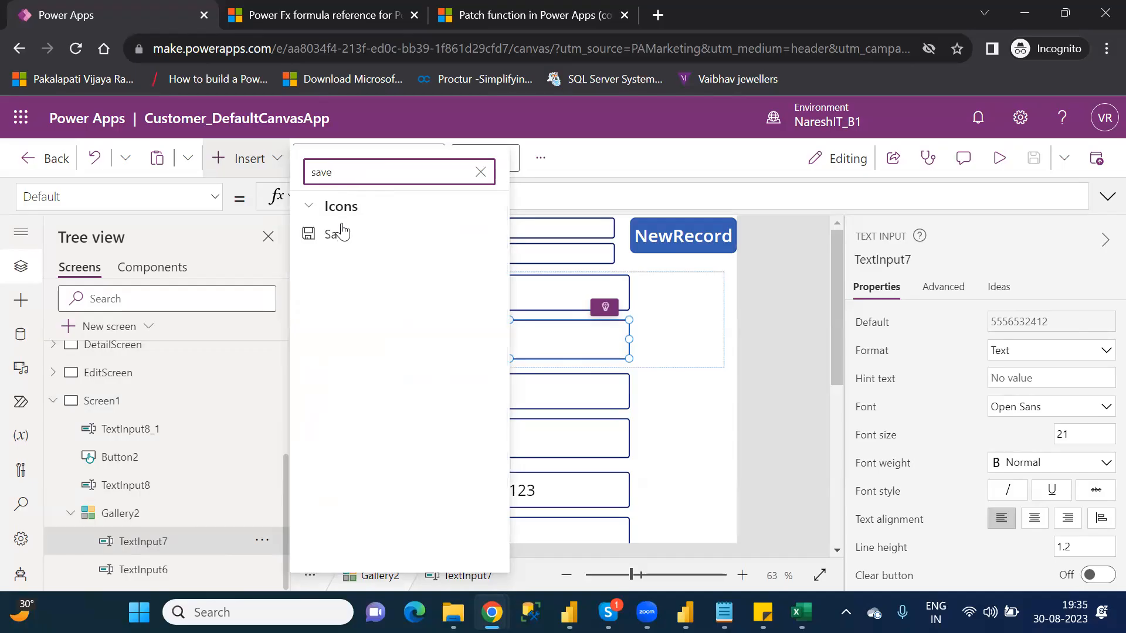
left_click(341, 237)
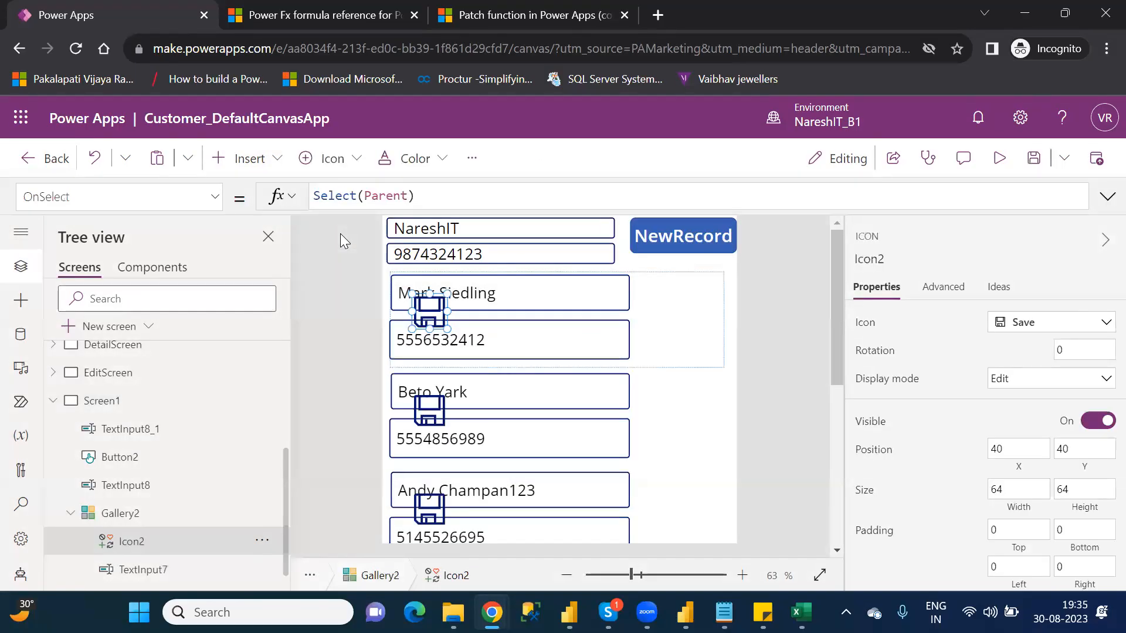
left_click_drag(429, 307, 676, 289)
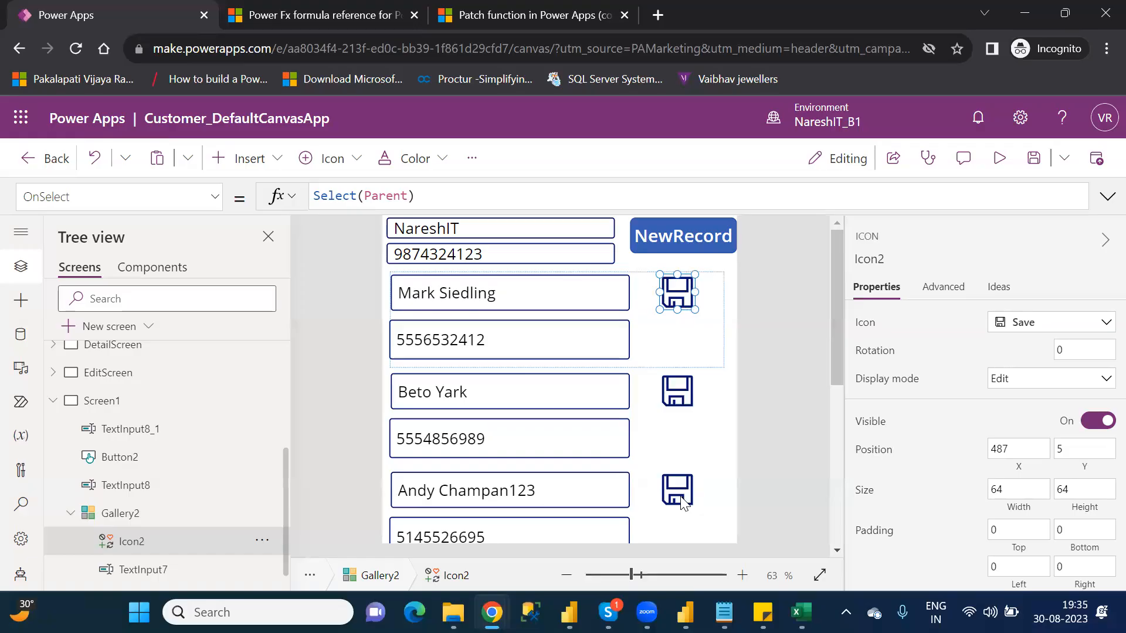
Step: Replace the Save icon's OnSelect formula with the start of a Patch call that uses Table1_1 as the source
left_click_drag(839, 337, 865, 323)
left_click_drag(434, 196, 316, 189)
type("patch")
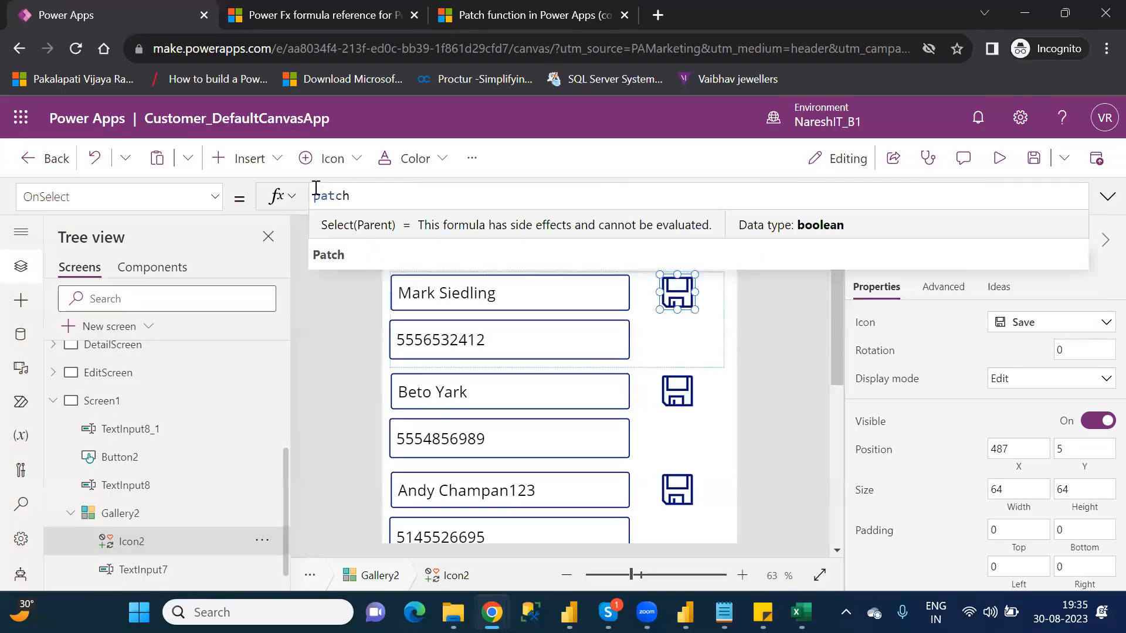
type("(")
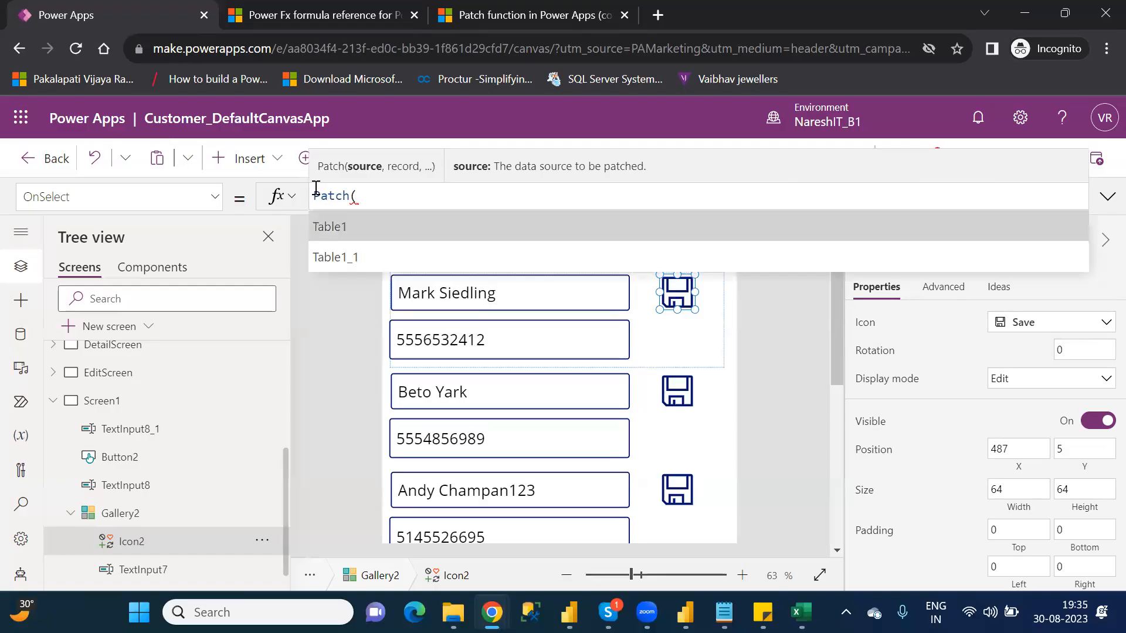
key("Down")
key("Tab")
type(",")
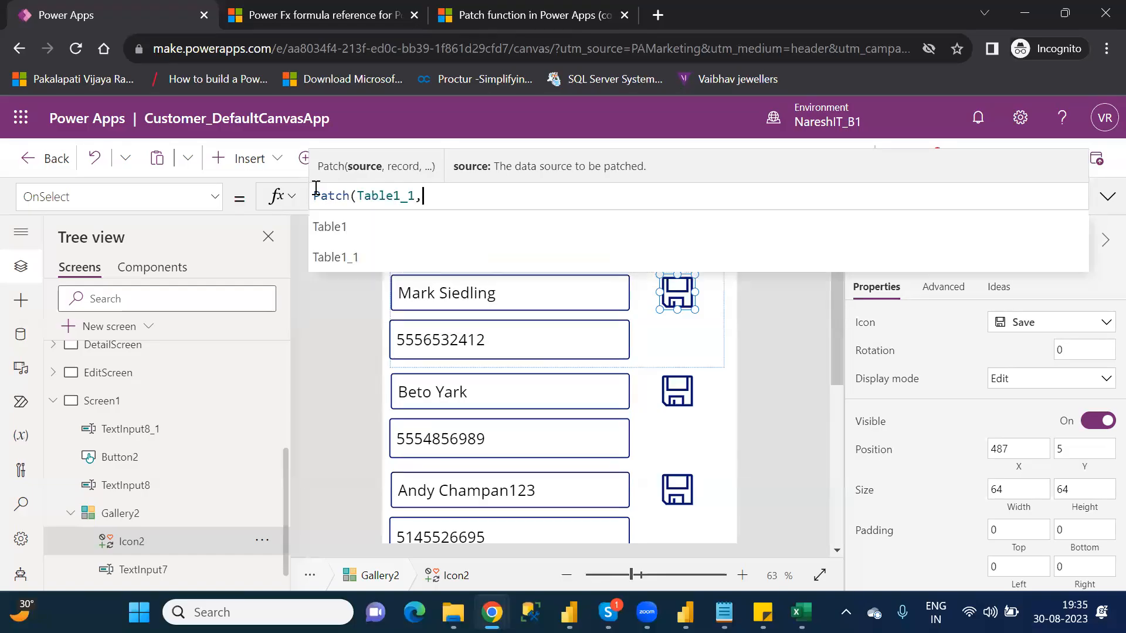
type("this")
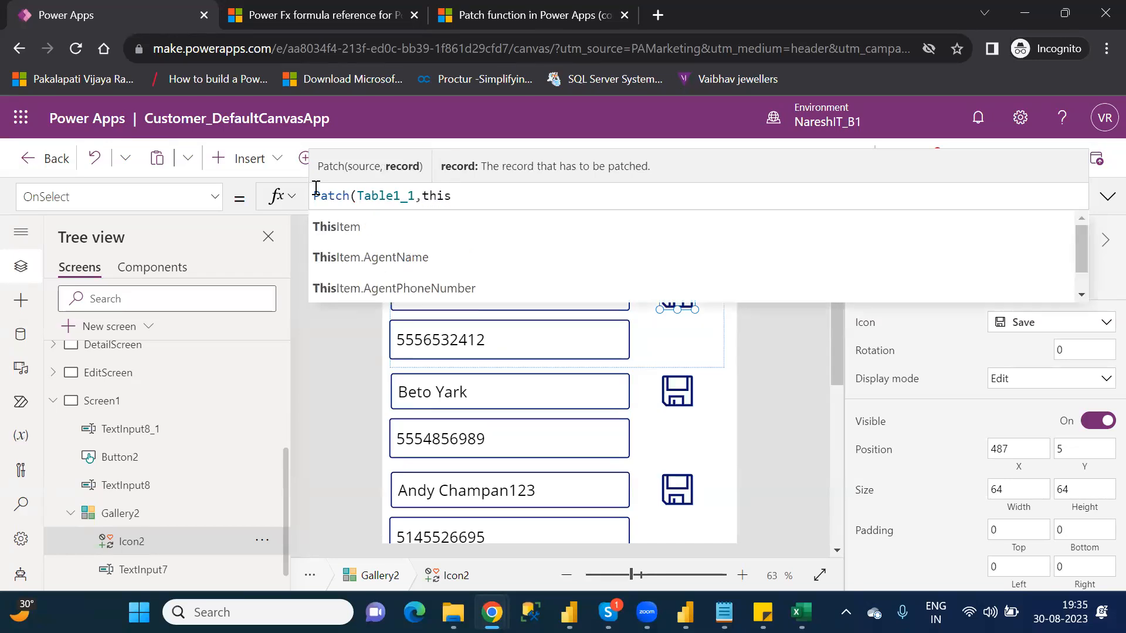
type("r")
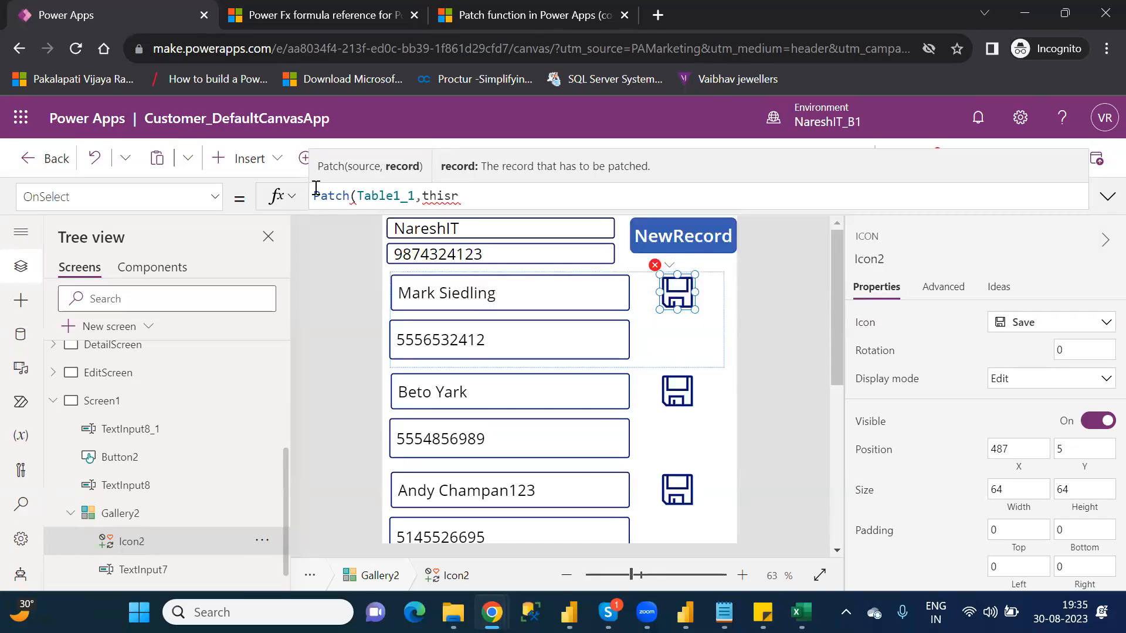
type("e")
Step: Add ThisItem as the record argument of the Save icon's Patch formula
key("BackSpace")
key("BackSpace")
key("BackSpace")
key("BackSpace")
key("BackSpace")
key("BackSpace")
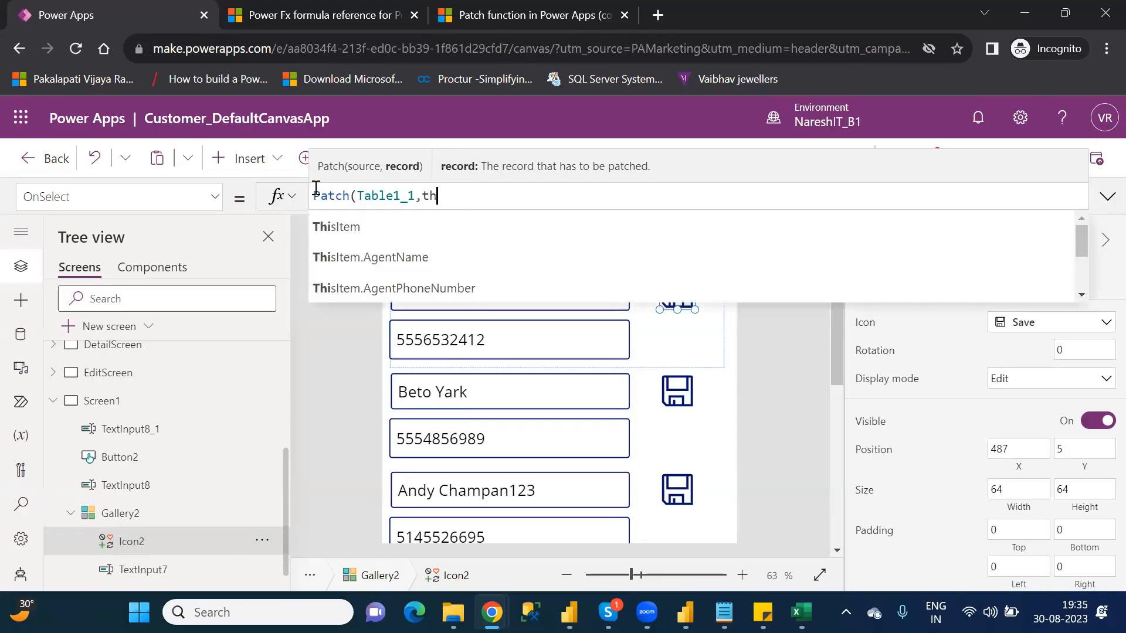
type("ThisItem")
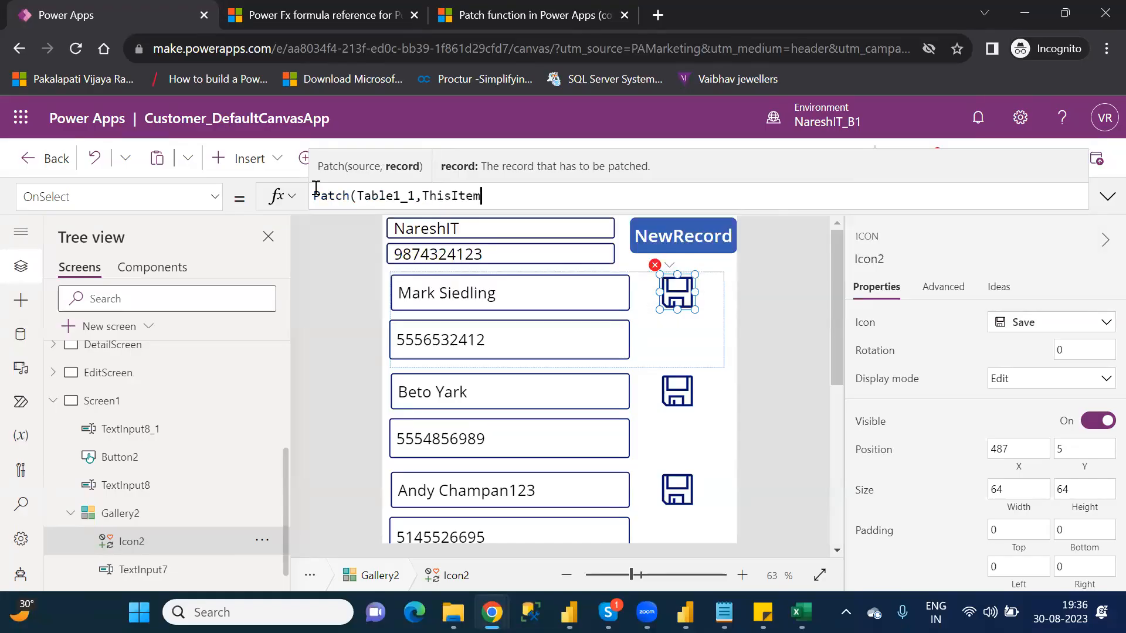
key("Tab")
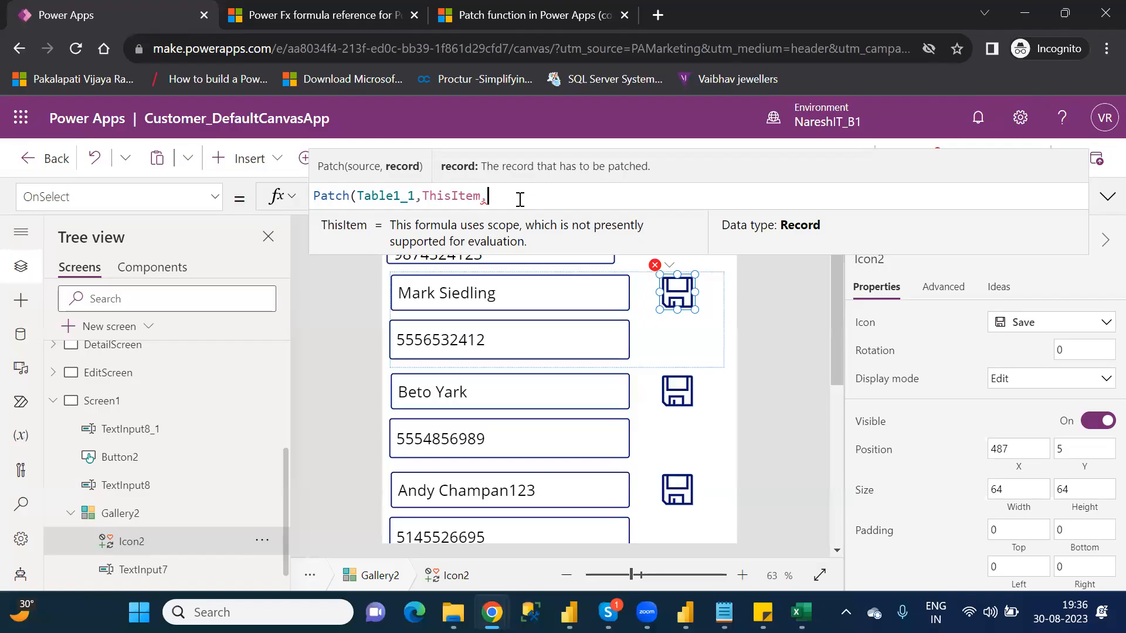
type(",")
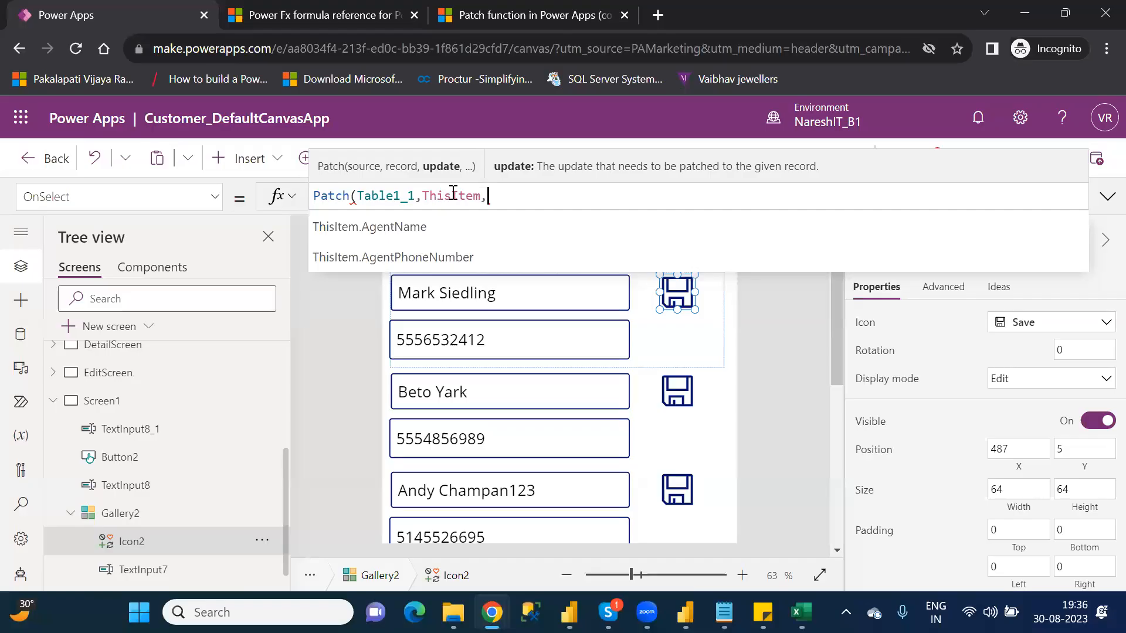
Step: Begin the Patch update record after the ThisItem argument with the AgentName column
double_click(453, 195)
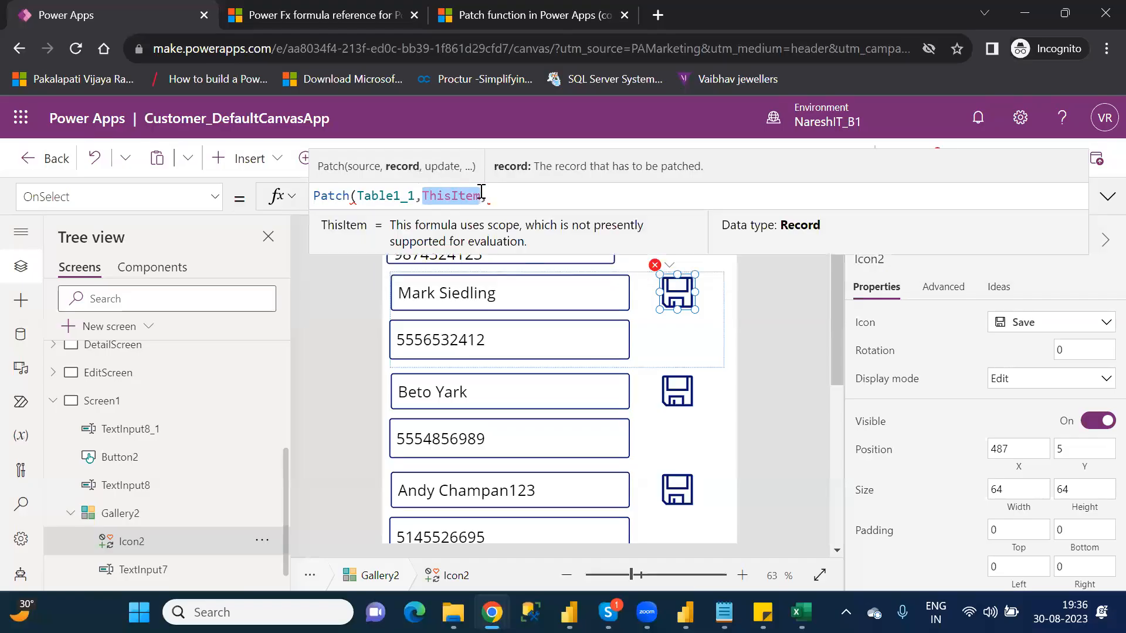
left_click(502, 190)
type("{")
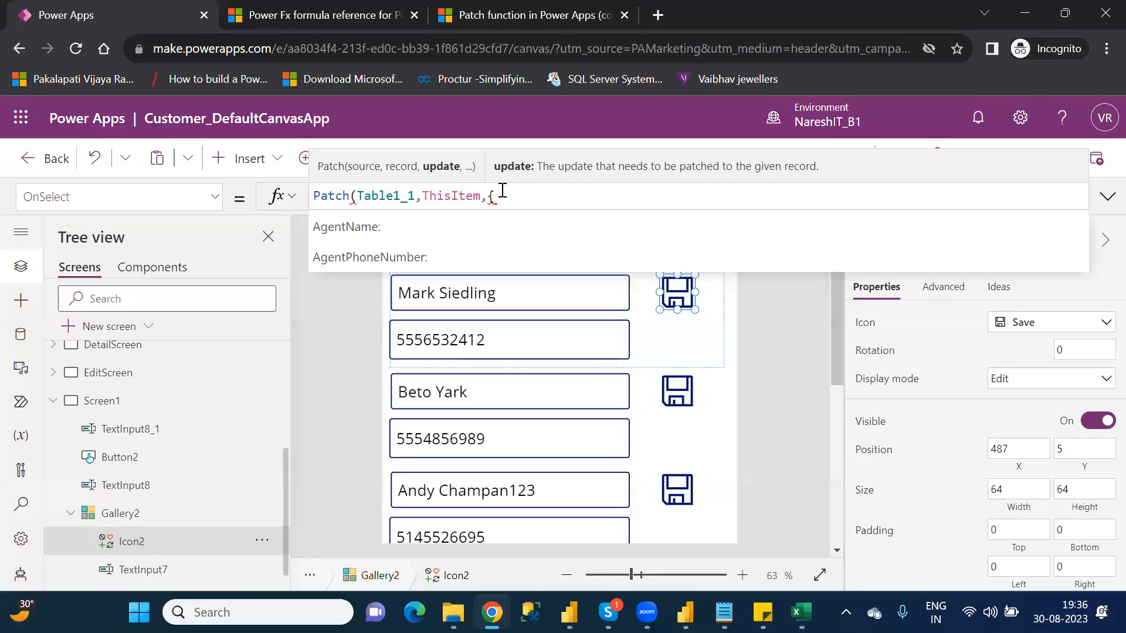
key("Tab")
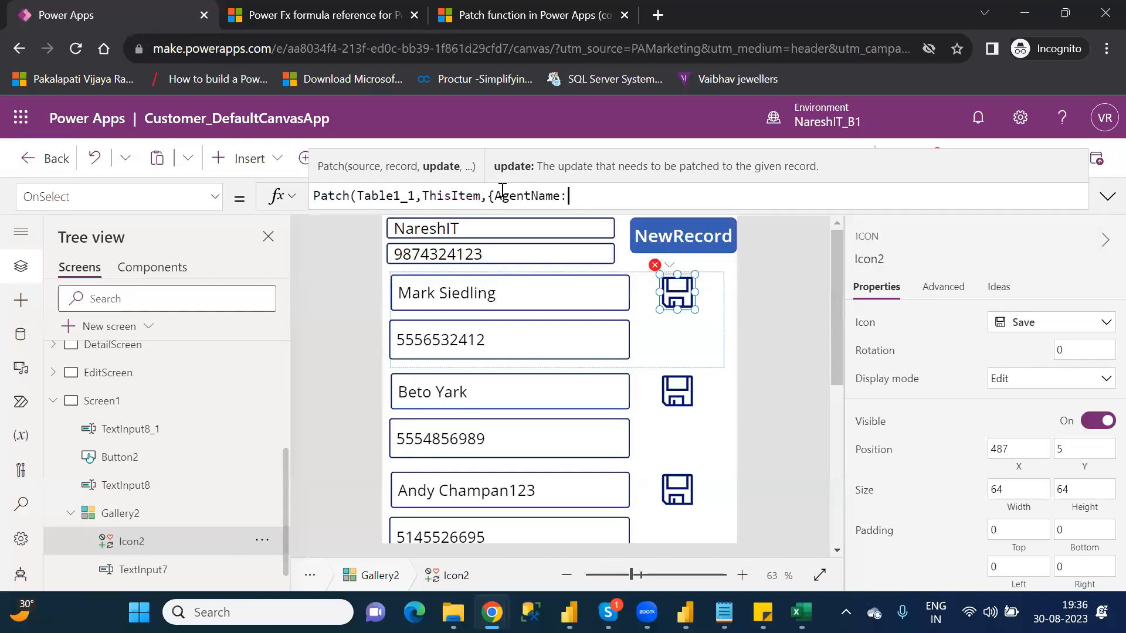
Step: Check which control in Gallery2 holds the agent name, and return to the Save icon's OnSelect formula
left_click(513, 286)
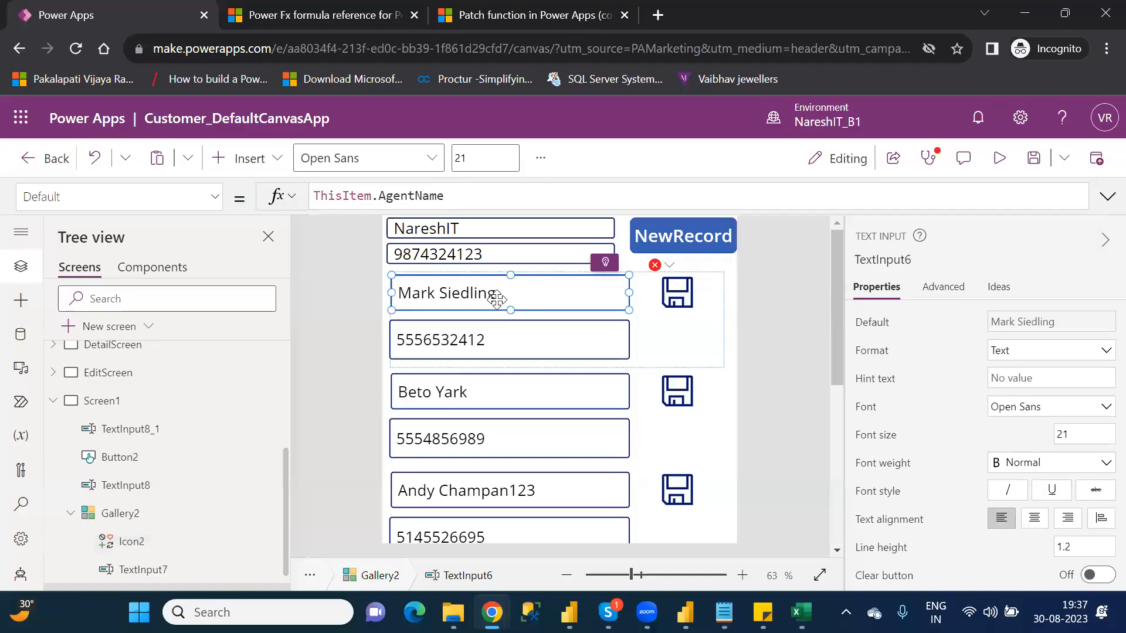
left_click(677, 292)
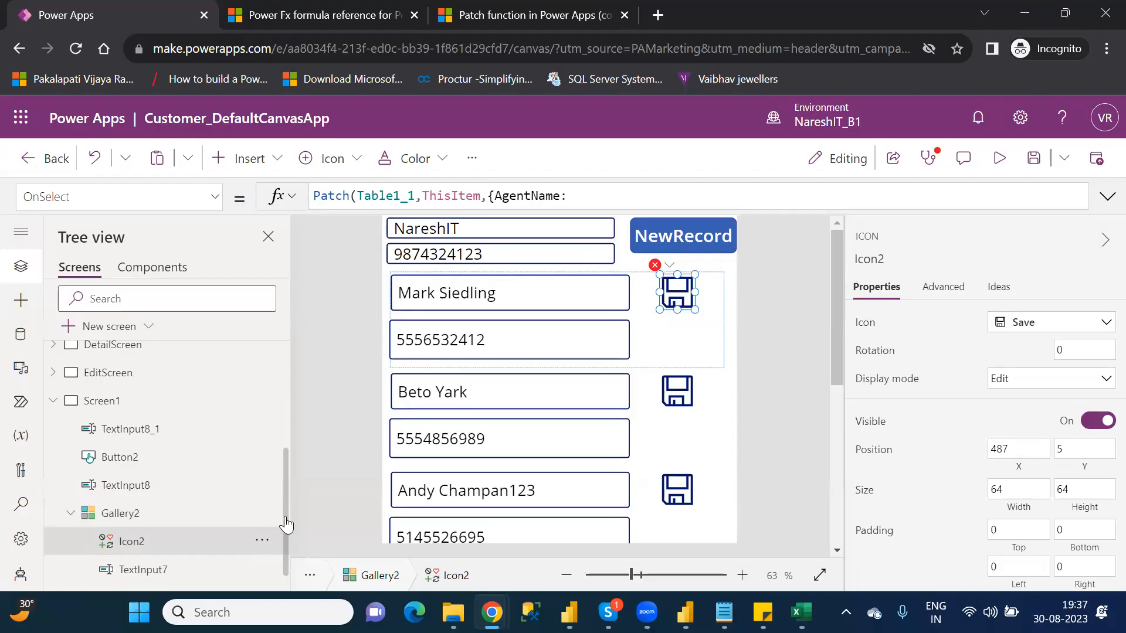
scroll(285, 531, "down", 2)
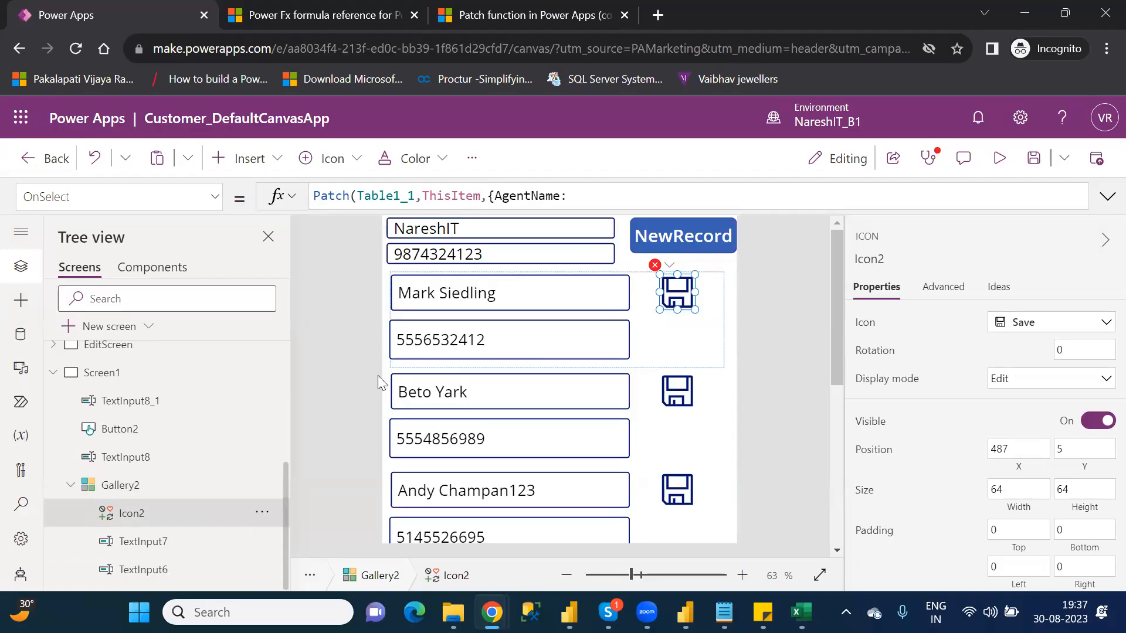
left_click(545, 304)
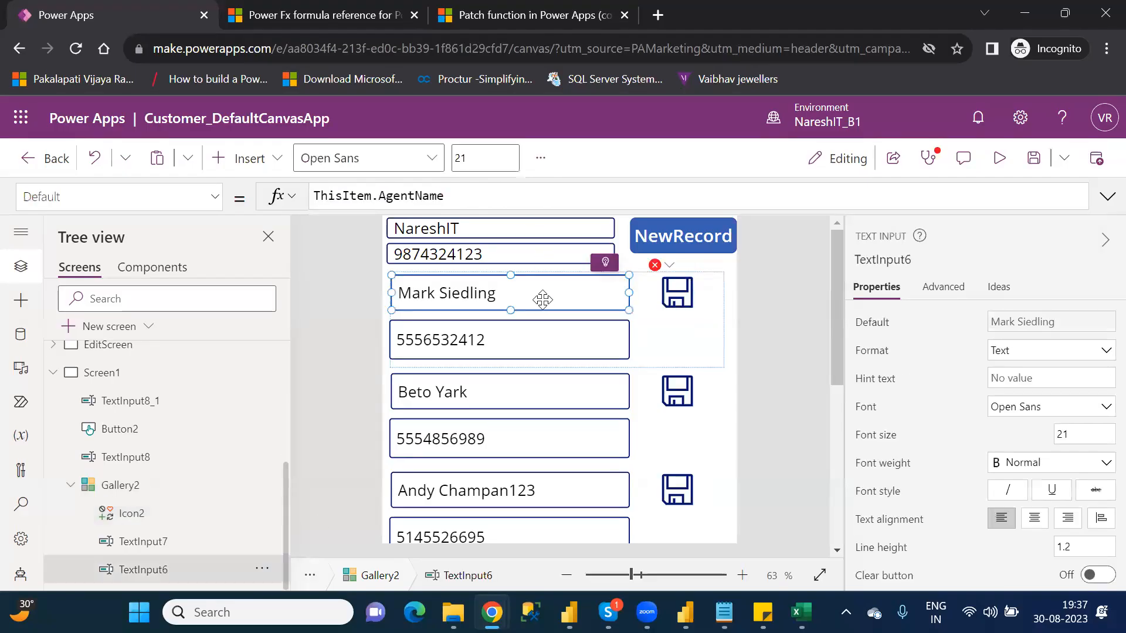
left_click(683, 296)
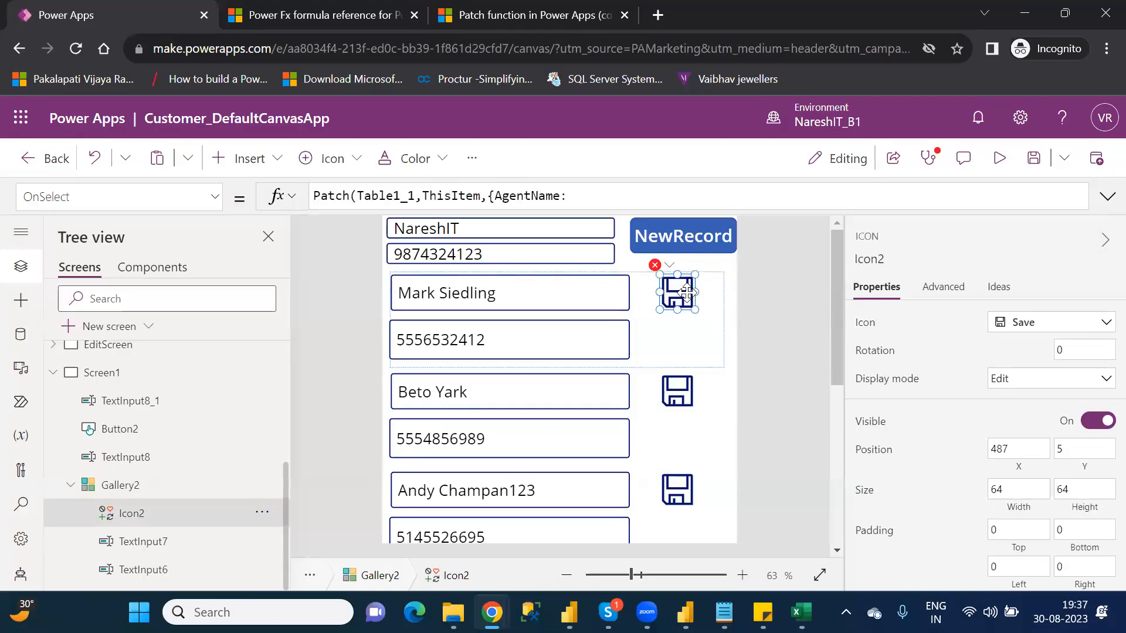
left_click(606, 195)
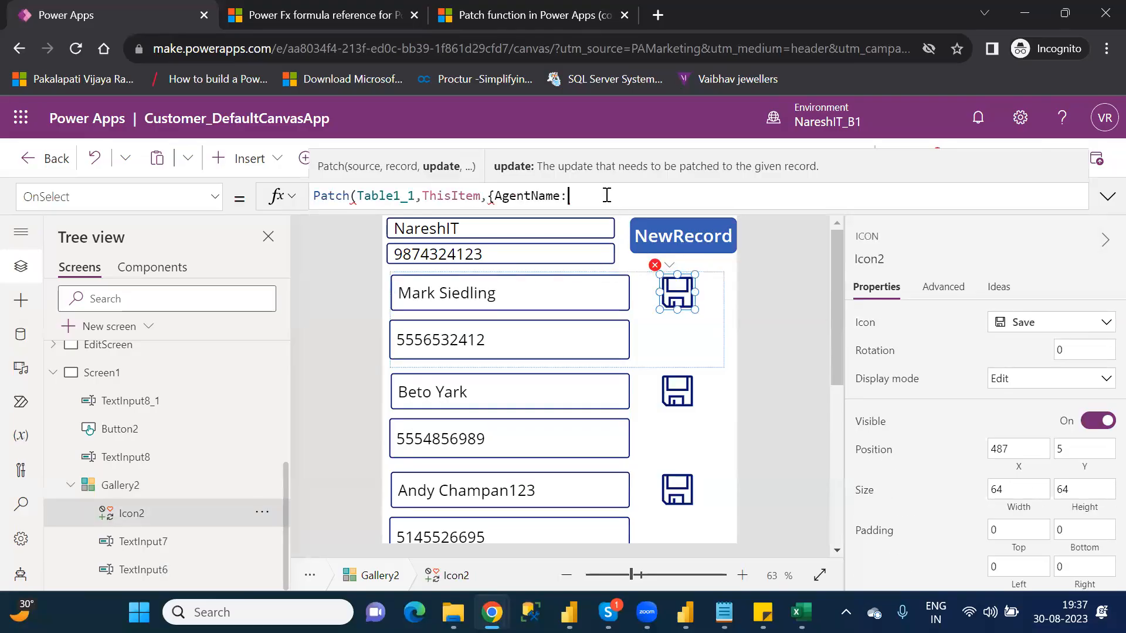
left_click(494, 284)
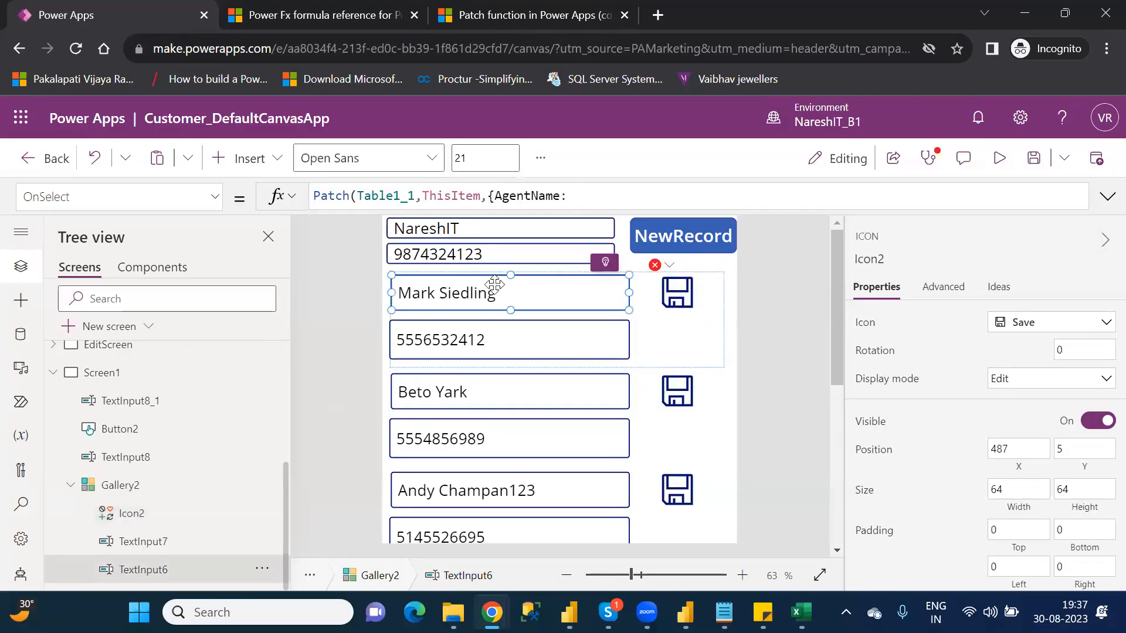
left_click(675, 294)
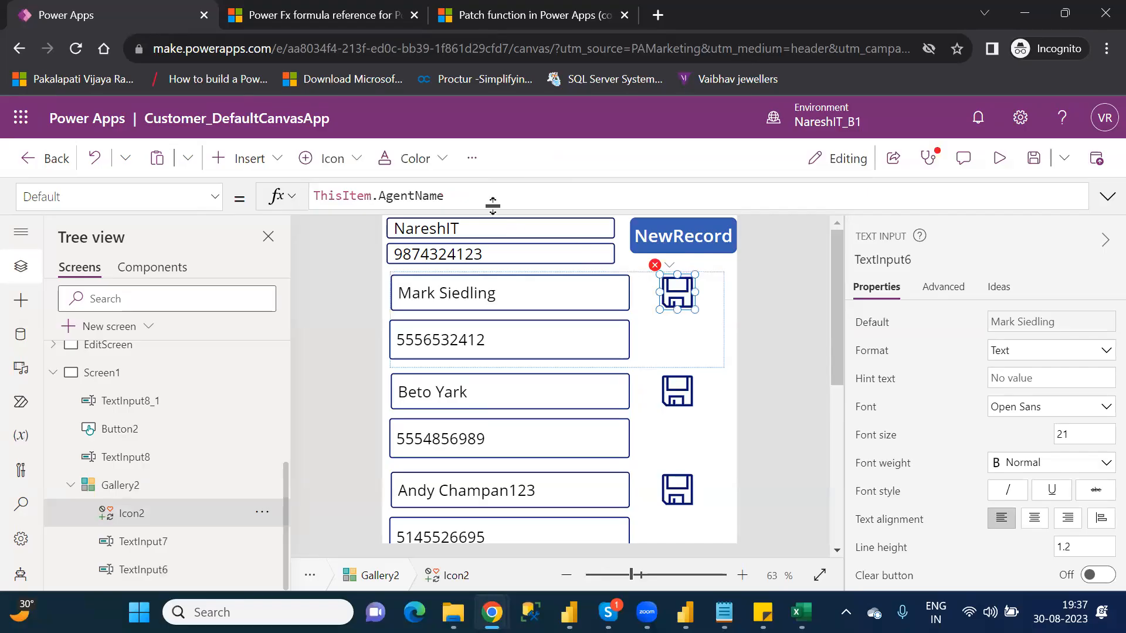
Step: Assign TextInput6.Text to the AgentName column in the Save icon's Patch formula
left_click(612, 194)
type("text")
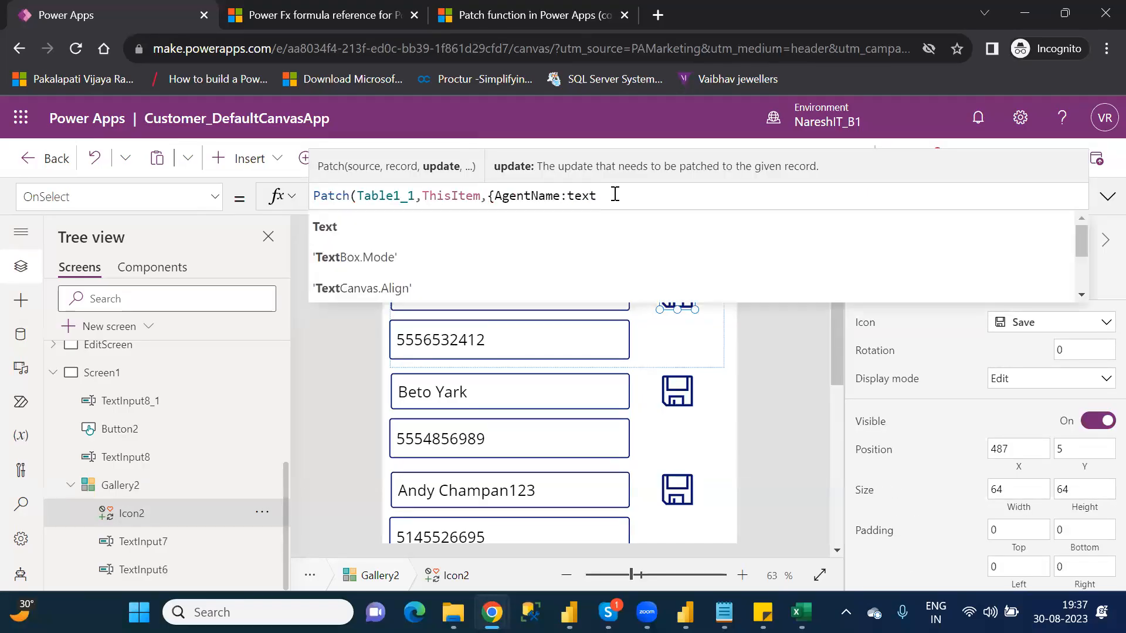
type("inpu")
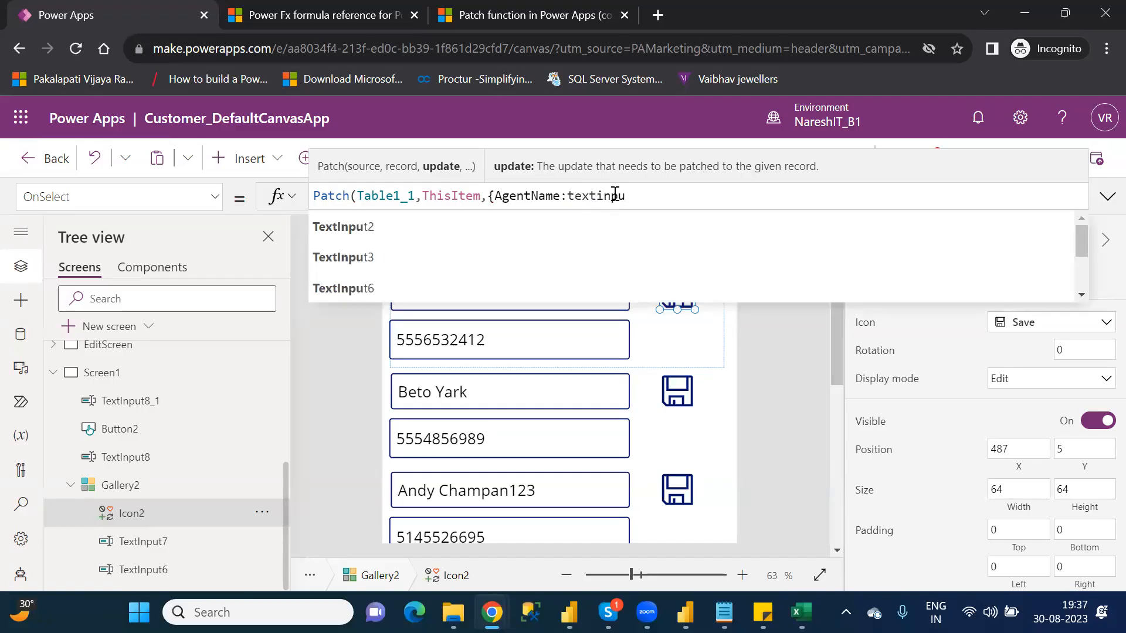
key("Down")
key("Down")
key("Down")
key("Tab")
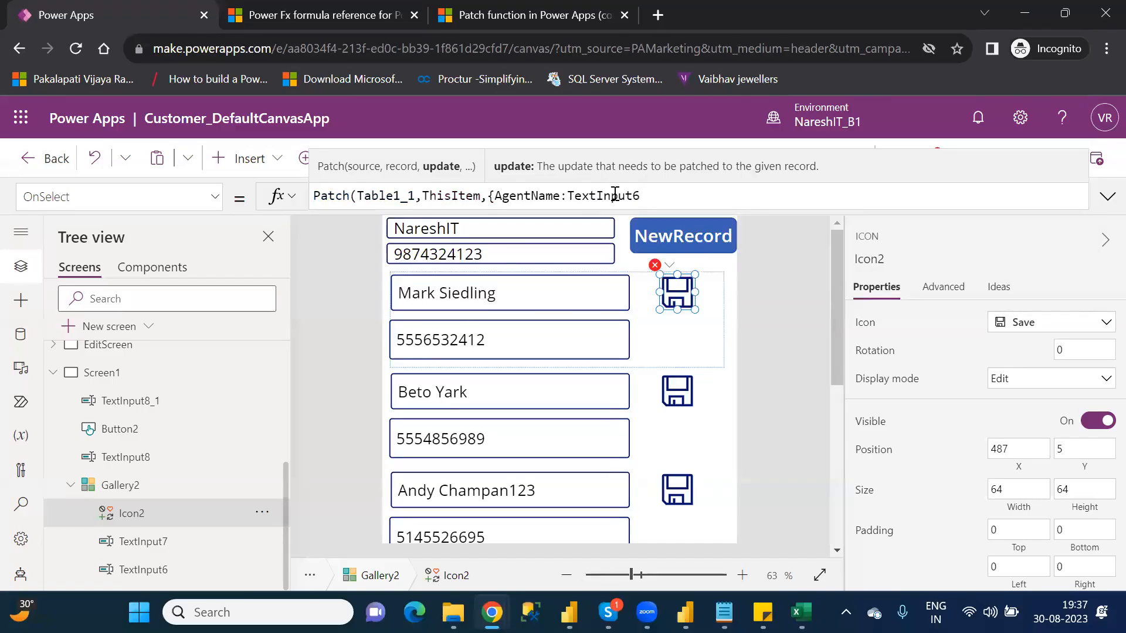
type(".Tex")
type("t")
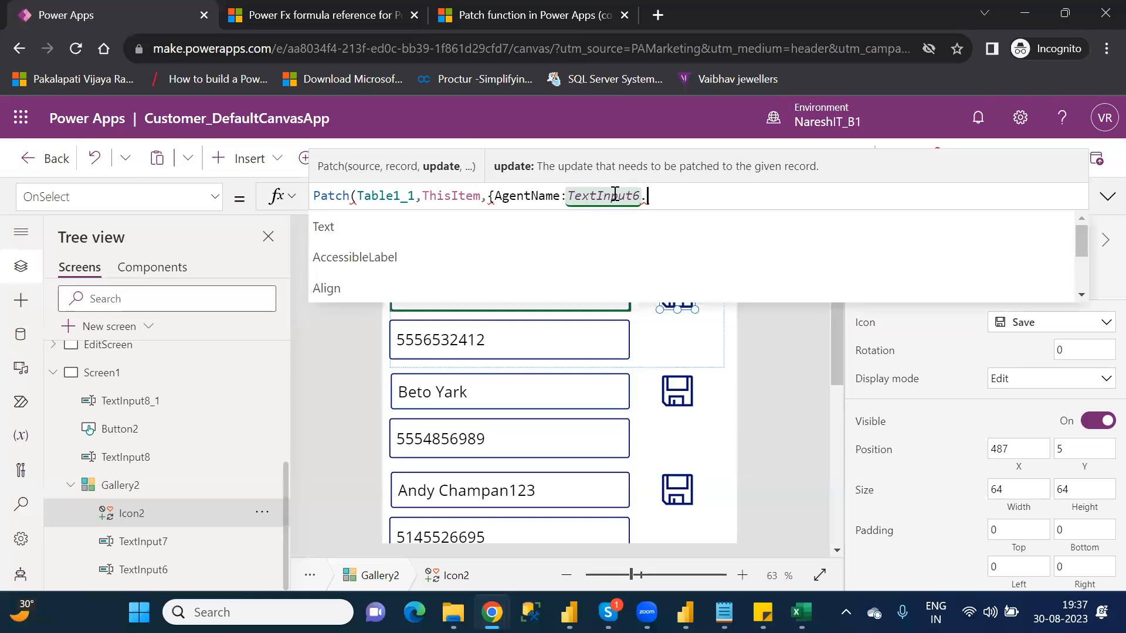
Step: Complete the AgentName value as TextInput6.Text and add the AgentPhoneNumber column to the Save icon's Patch update record
key("Tab")
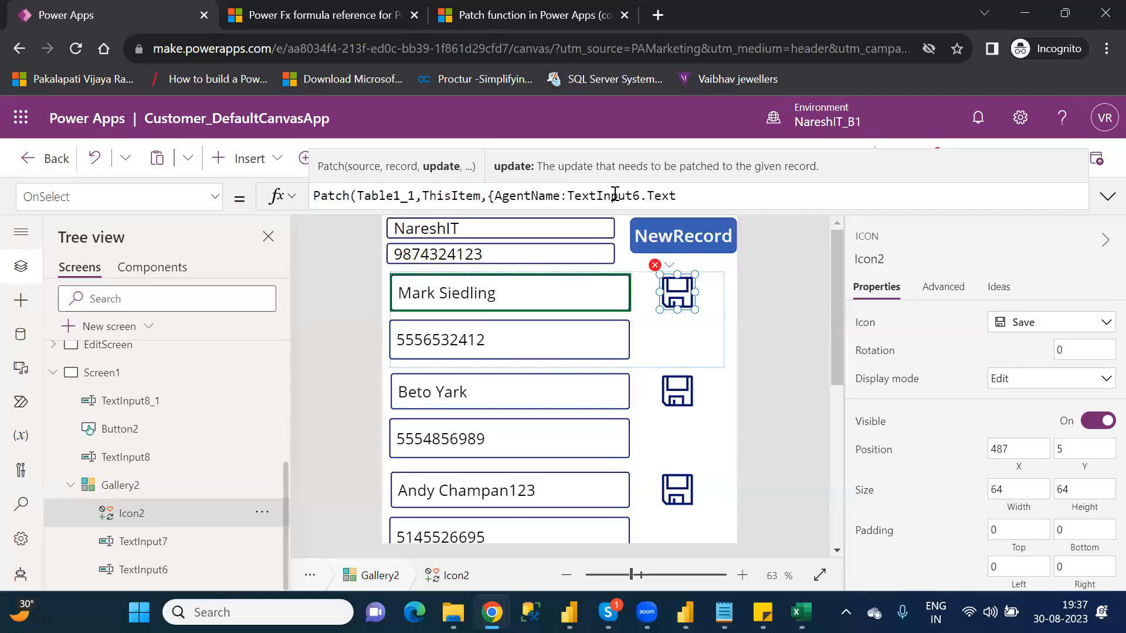
type(",")
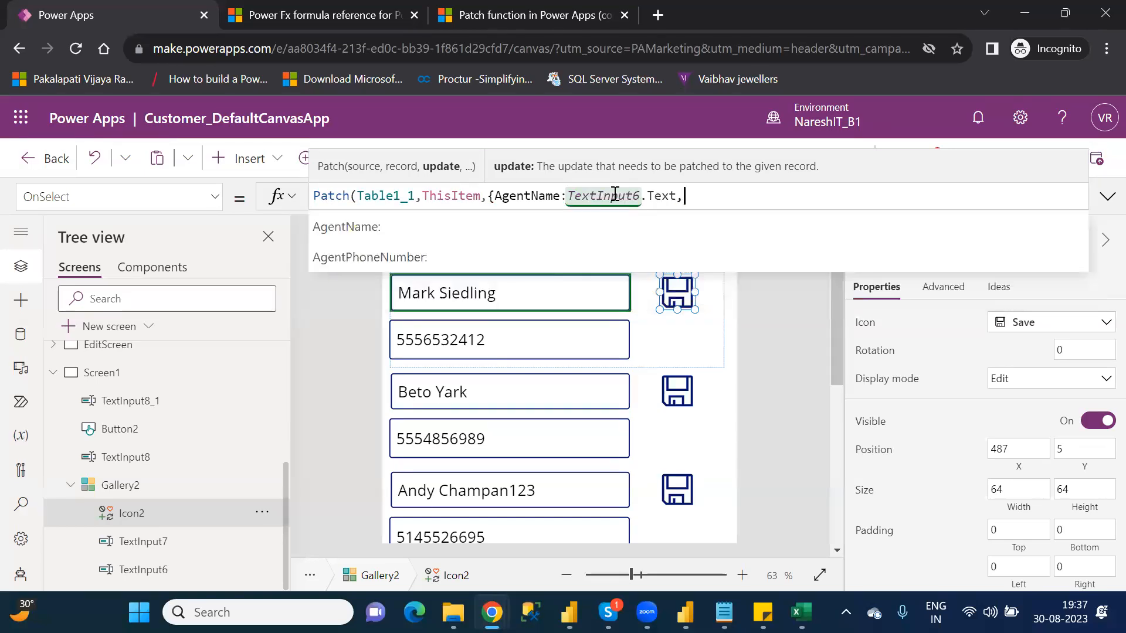
key("Down")
key("Down")
key("Tab")
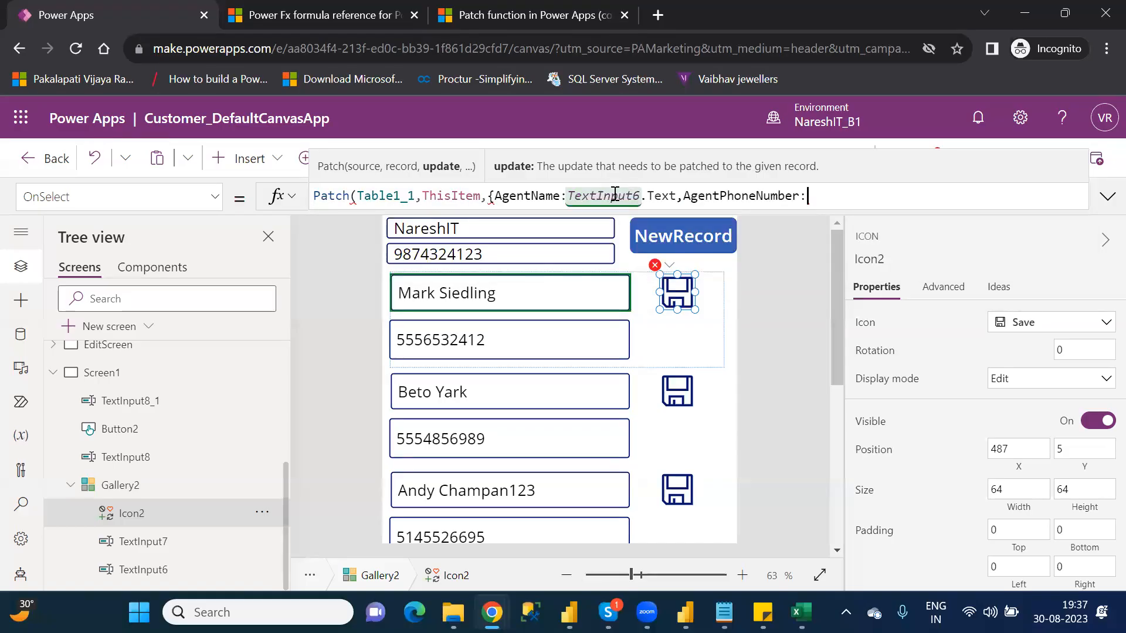
Step: Assign TextInput7.Text to the AgentPhoneNumber column and close the Patch call with a semicolon
type("tex")
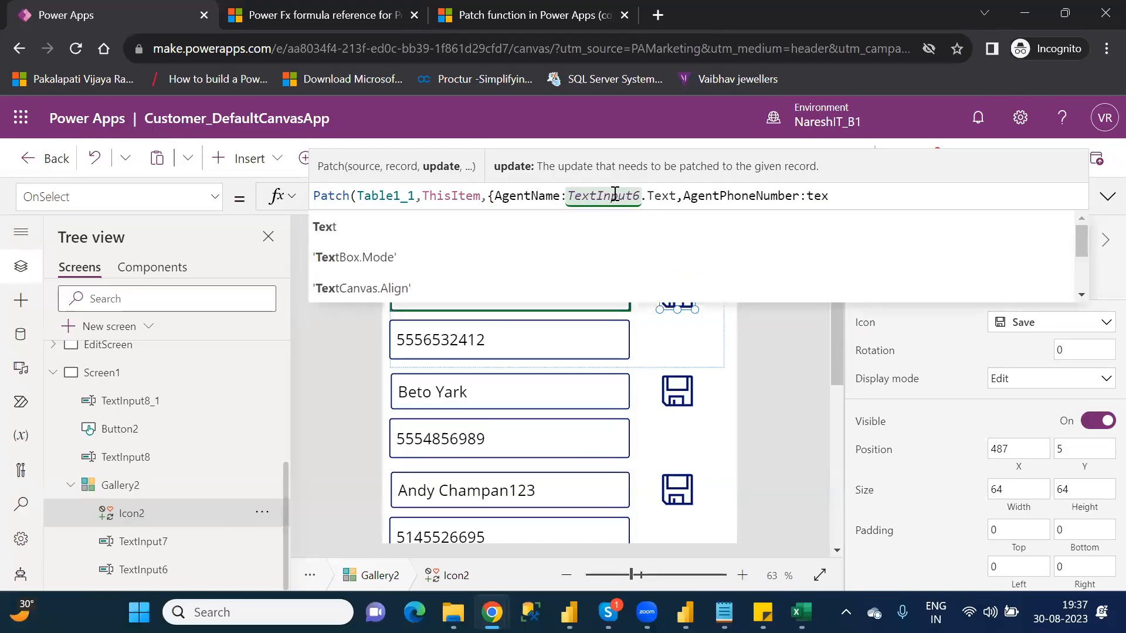
type("tinpu")
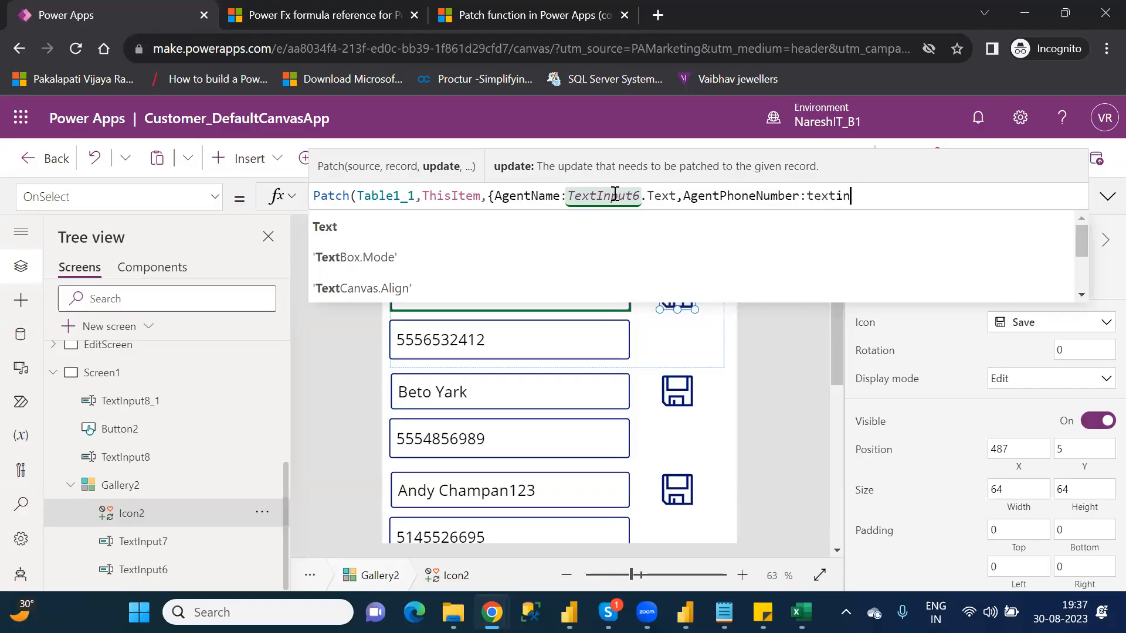
key("Down")
key("Down")
key("Down")
key("Down")
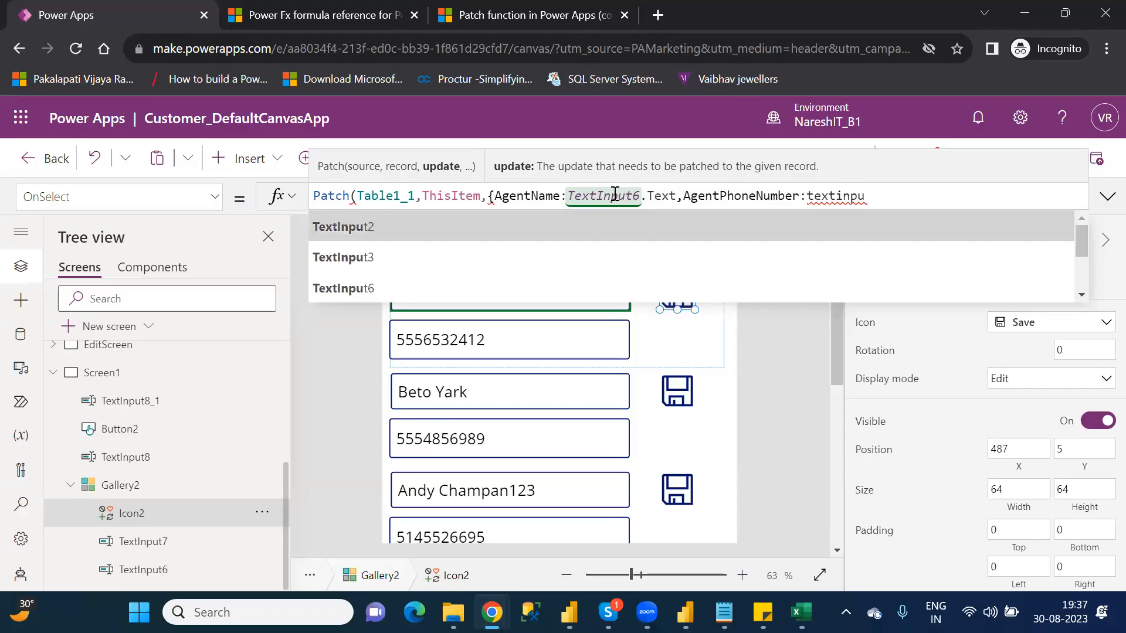
key("Tab")
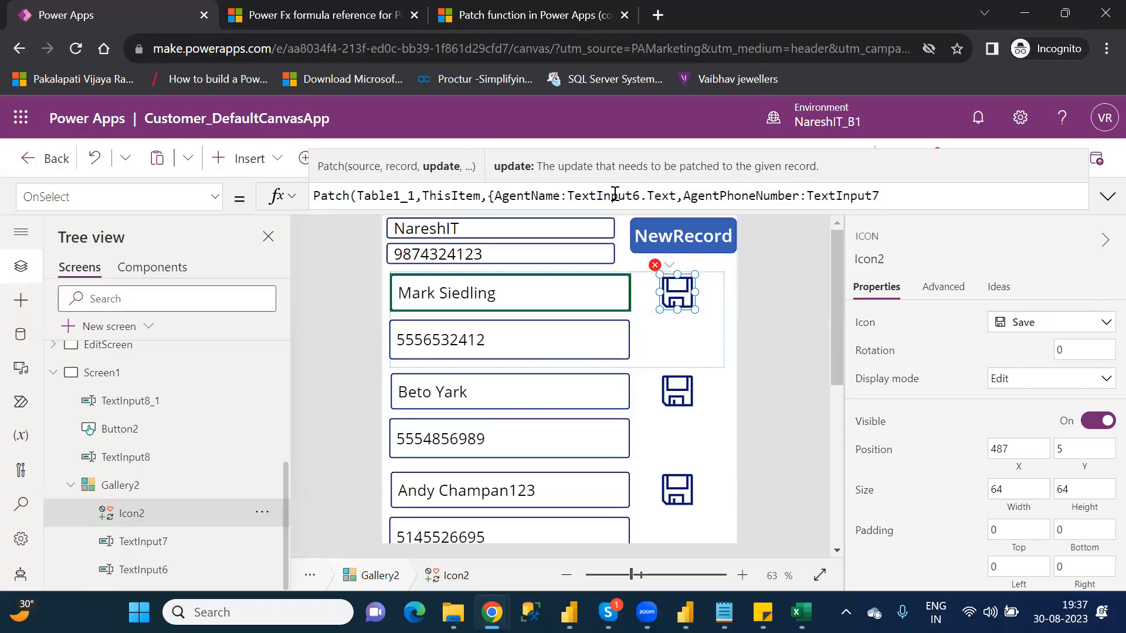
type(".te")
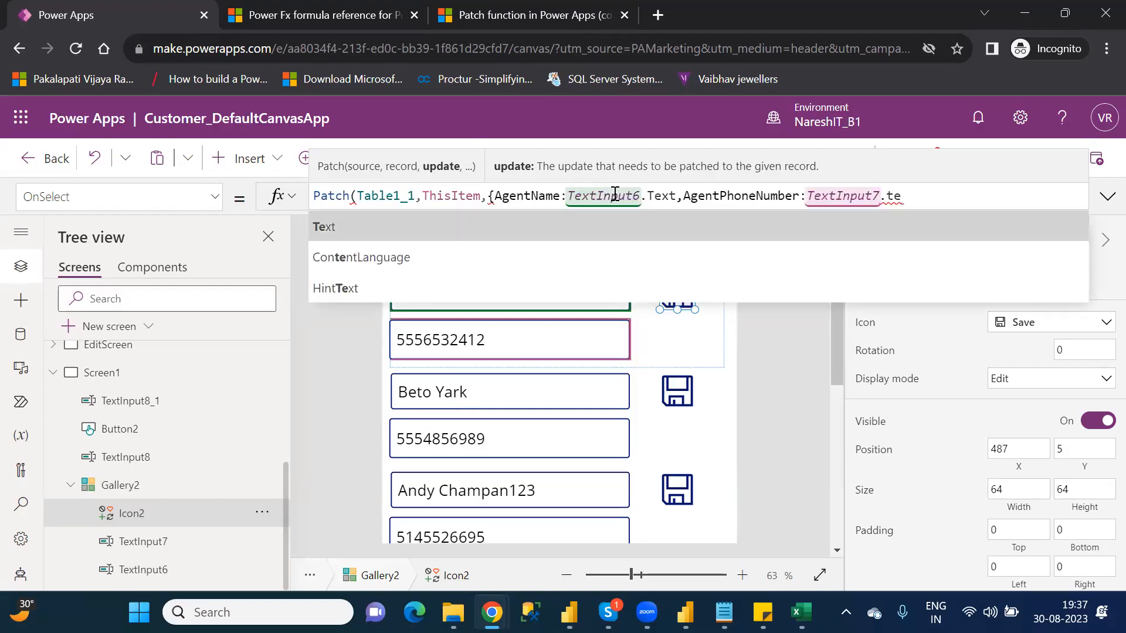
key("Tab")
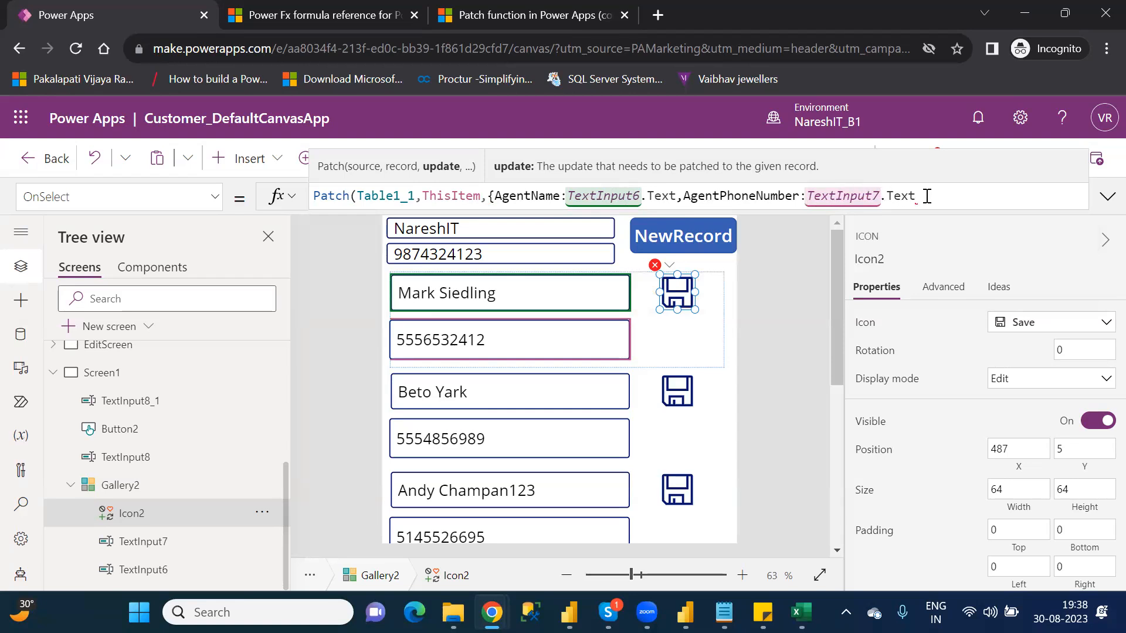
type("});")
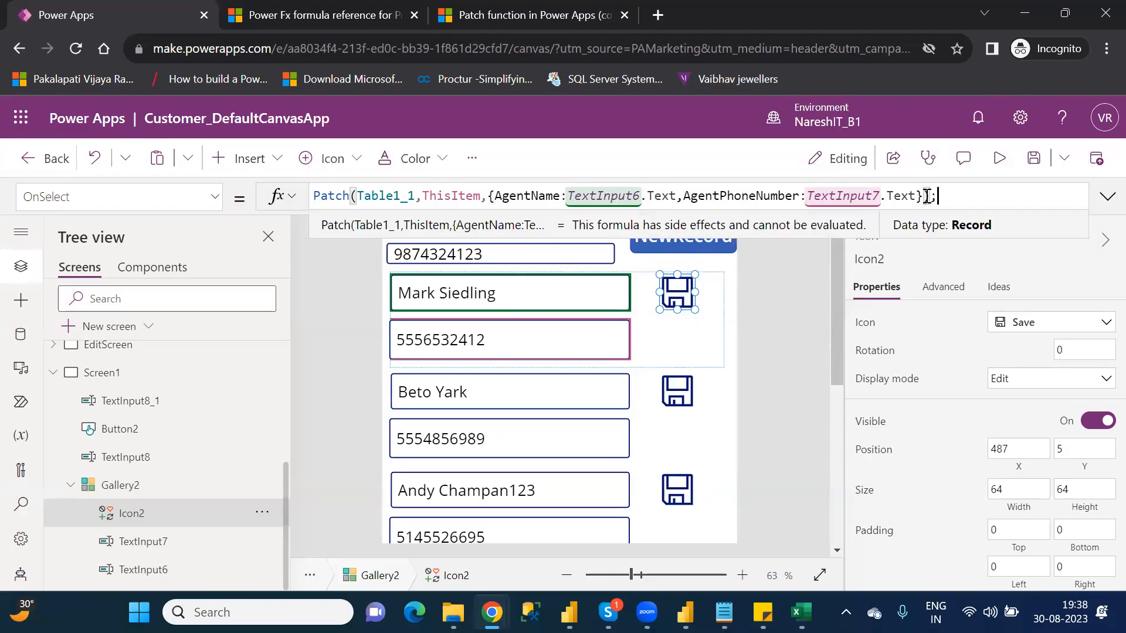
type("Notify")
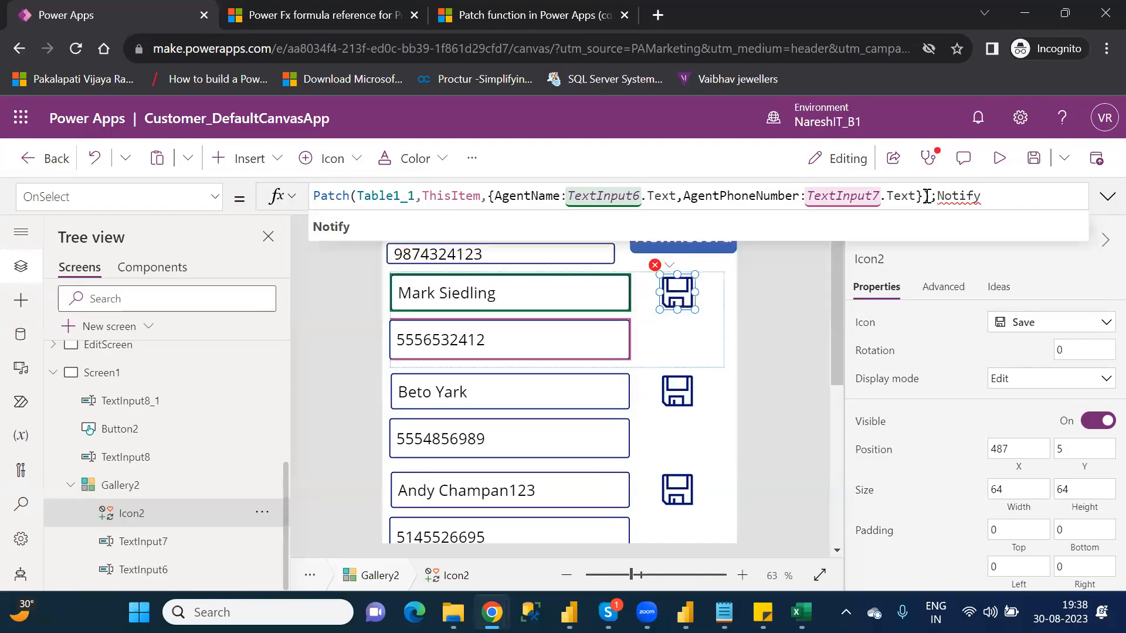
type("(")
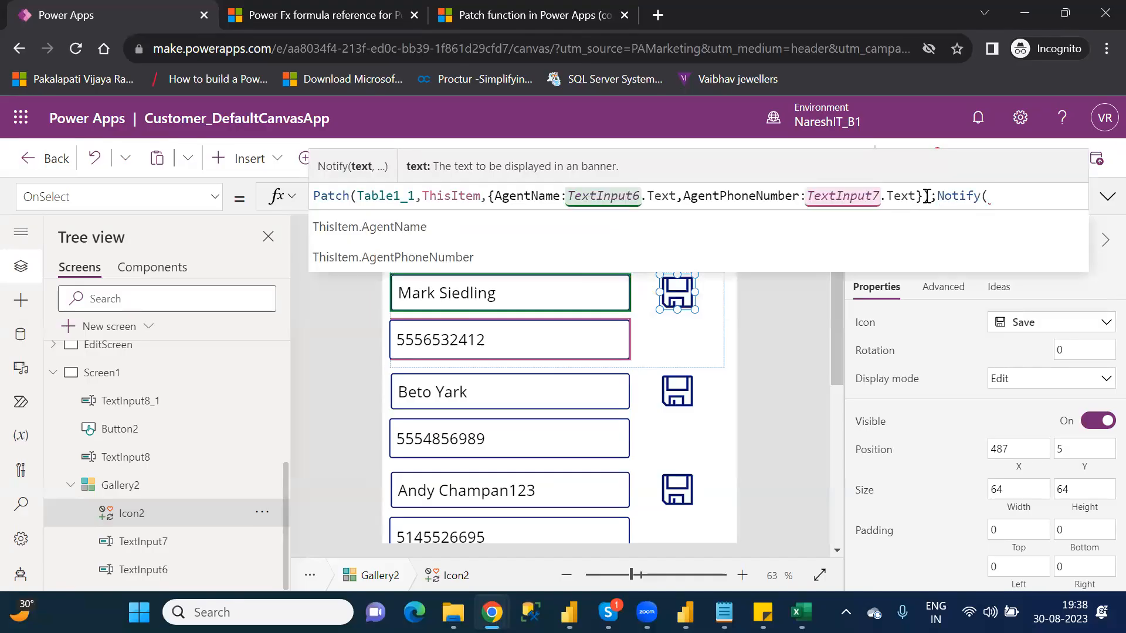
type("\"\"")
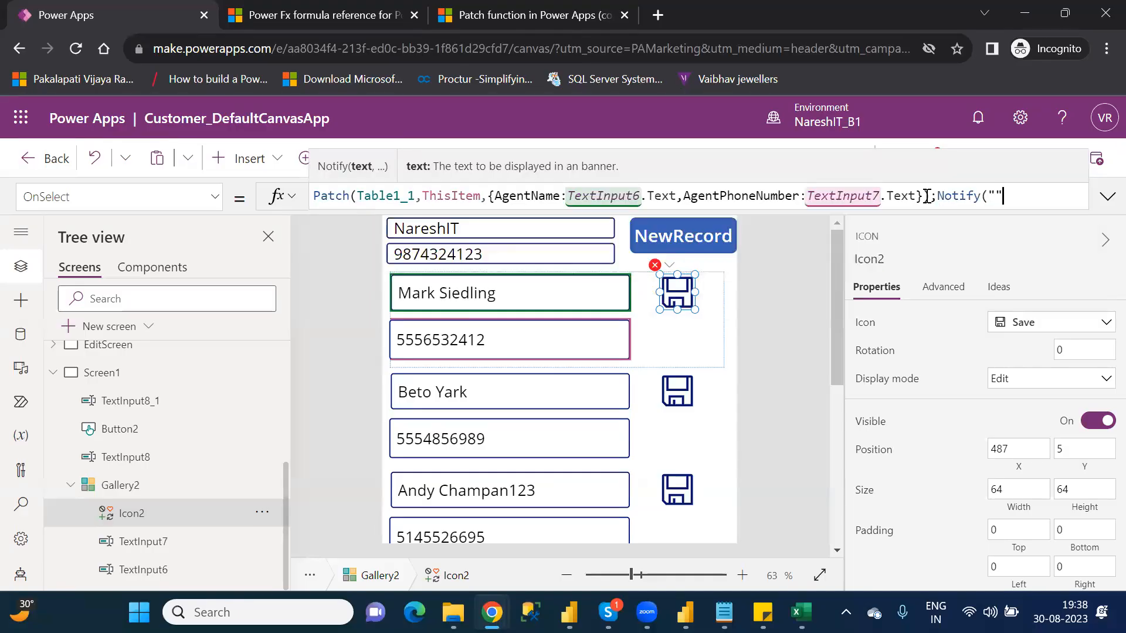
Step: Append a Notify call with the message "Successfully Updated Existing record" to the Save icon's formula, and save the app
key("Left")
type("Su")
type("ccess")
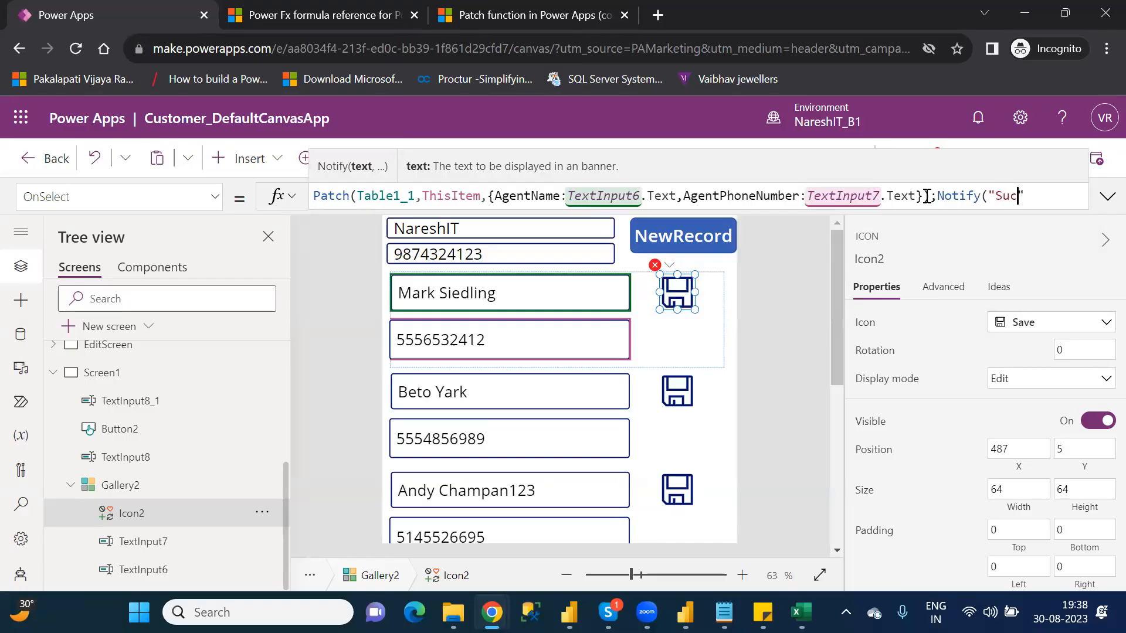
type("fully Up")
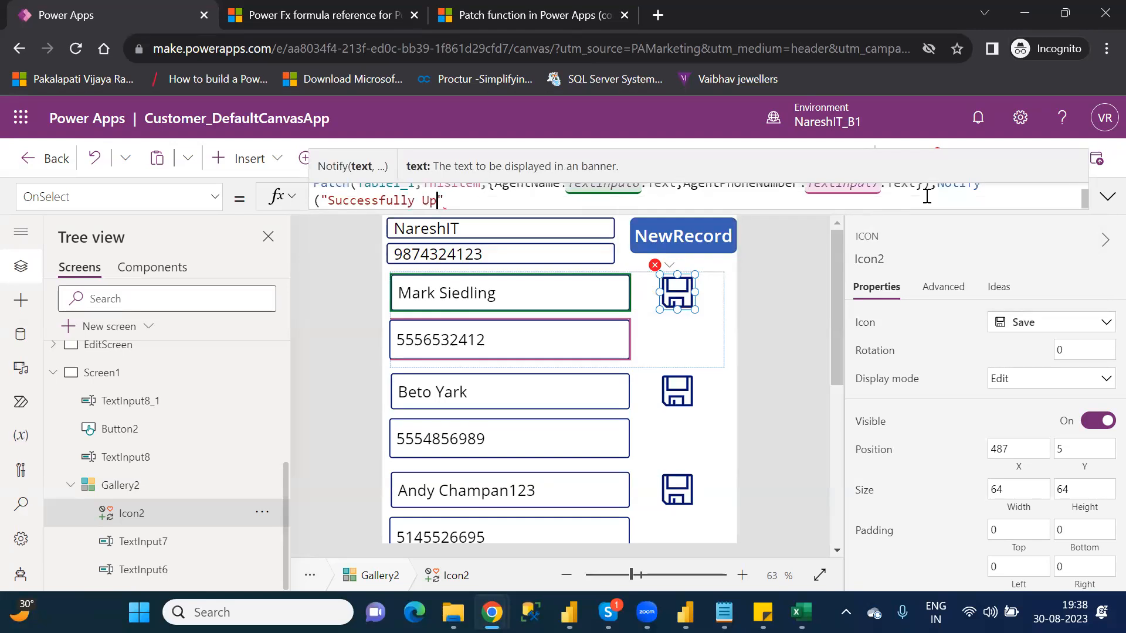
type("dated")
type(" Exist")
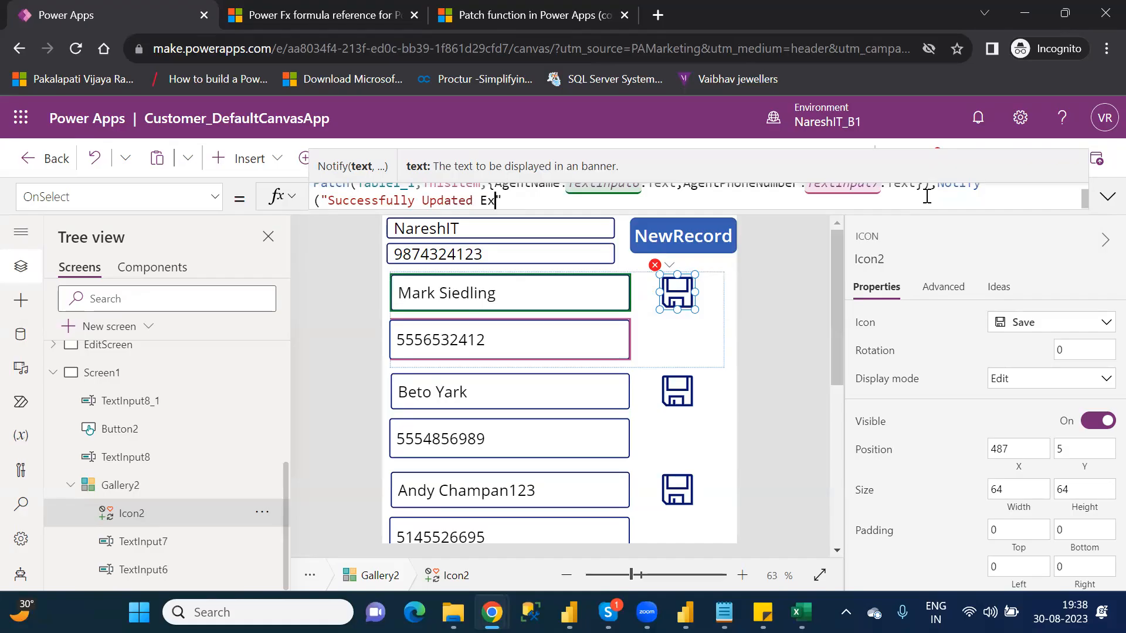
type("ing record\"")
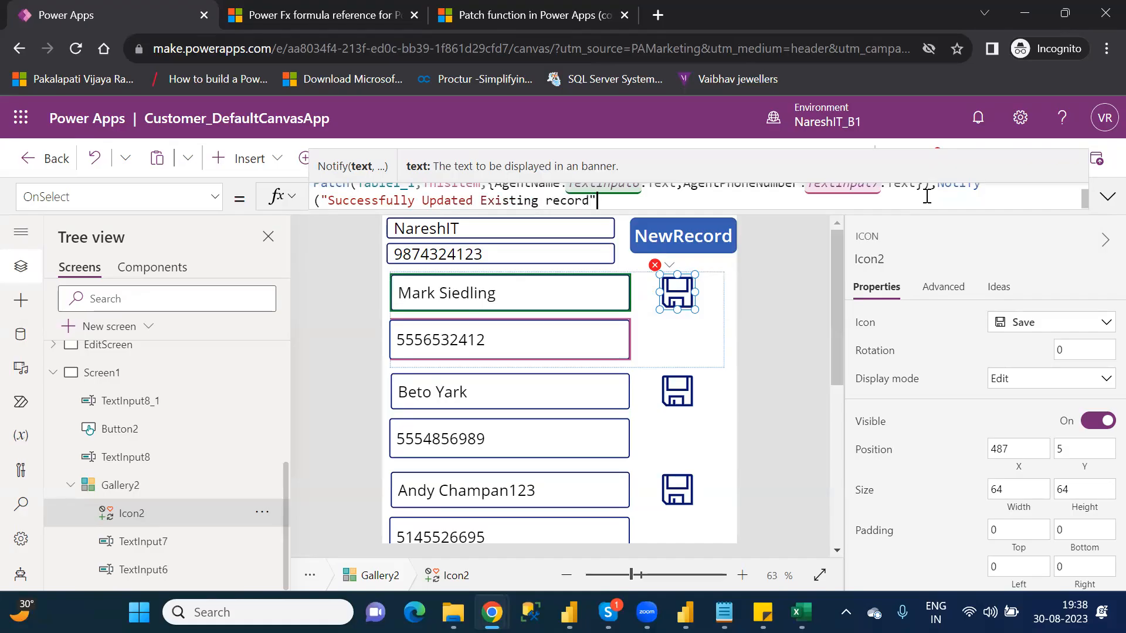
type(")")
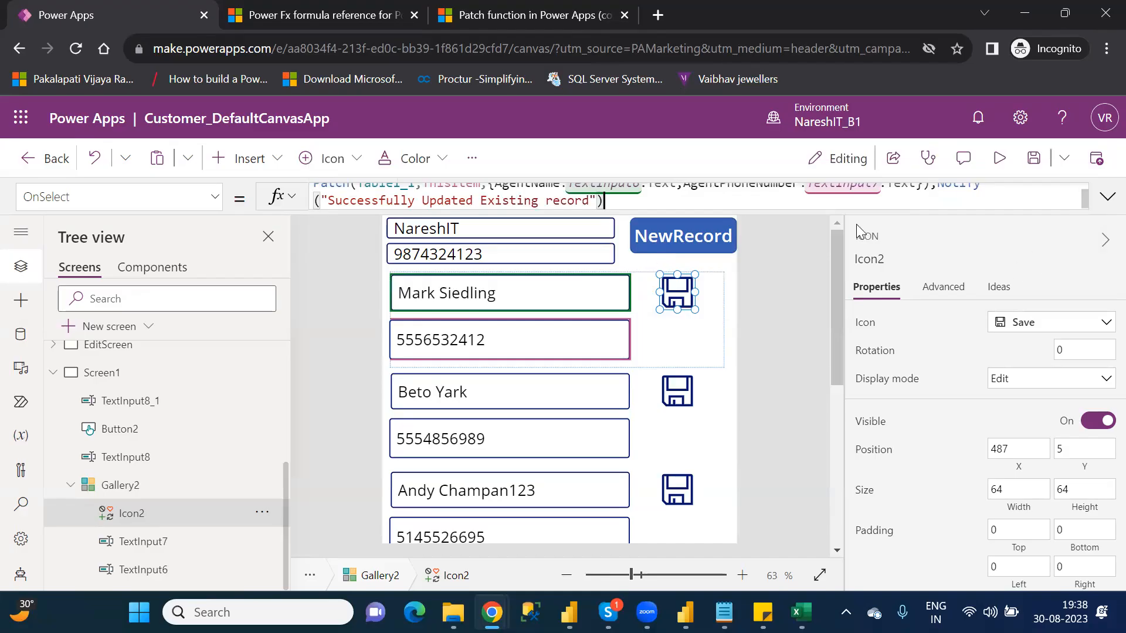
left_click(1035, 159)
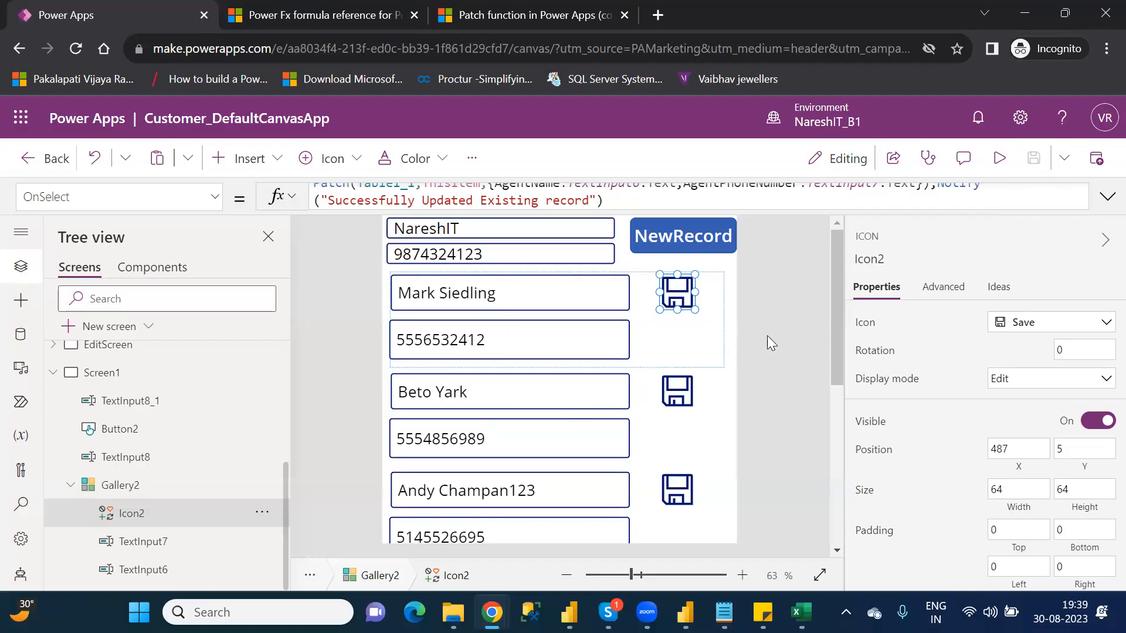
Step: In the app preview, append 234 to the first agent's name, change the phone number's last digit to 3, and save that record
left_click(1001, 165)
left_click(541, 209)
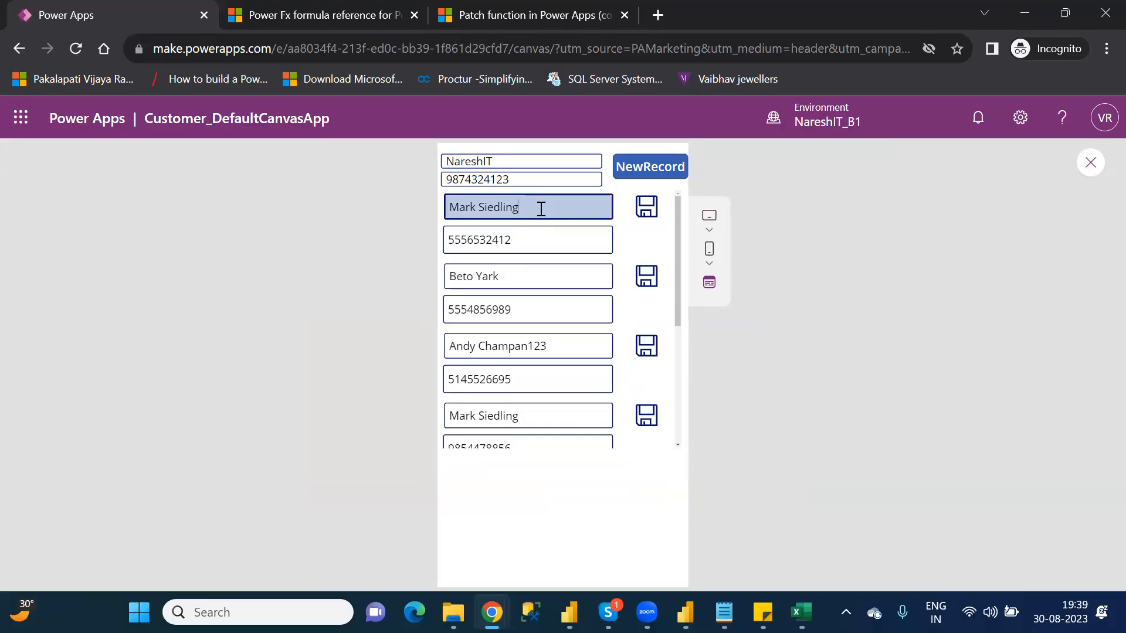
type("234")
left_click(513, 238)
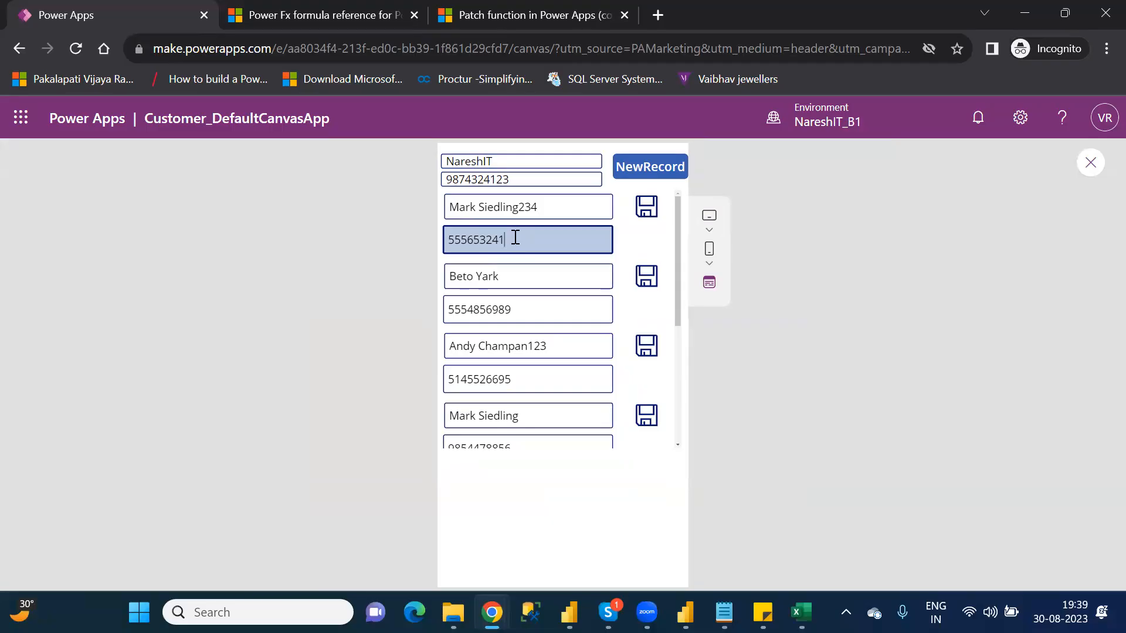
type("3")
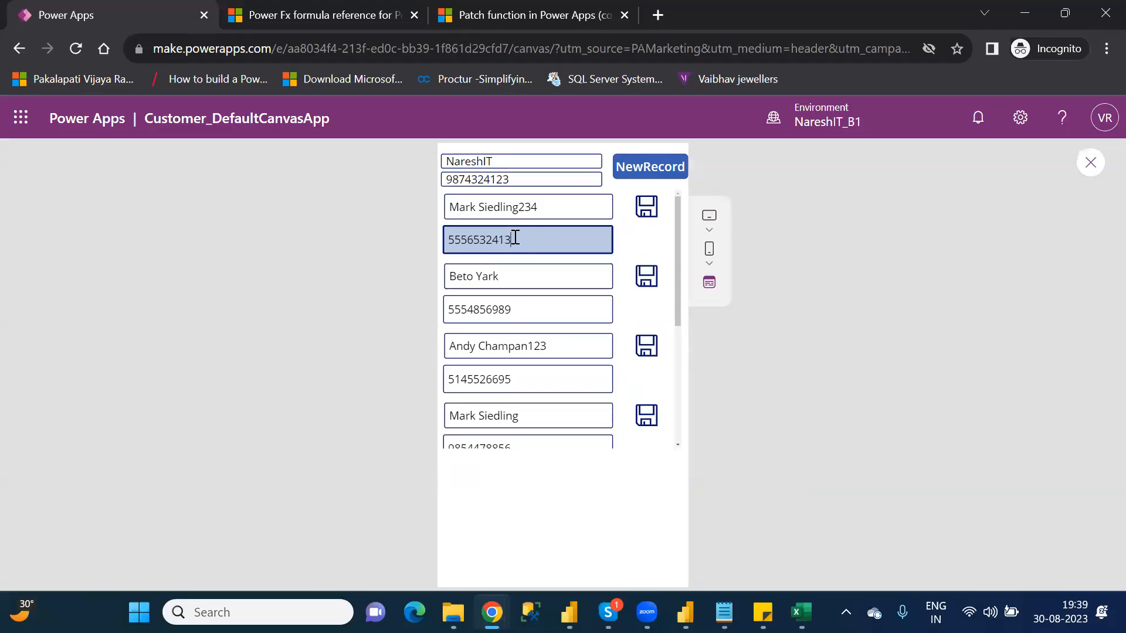
left_click(649, 206)
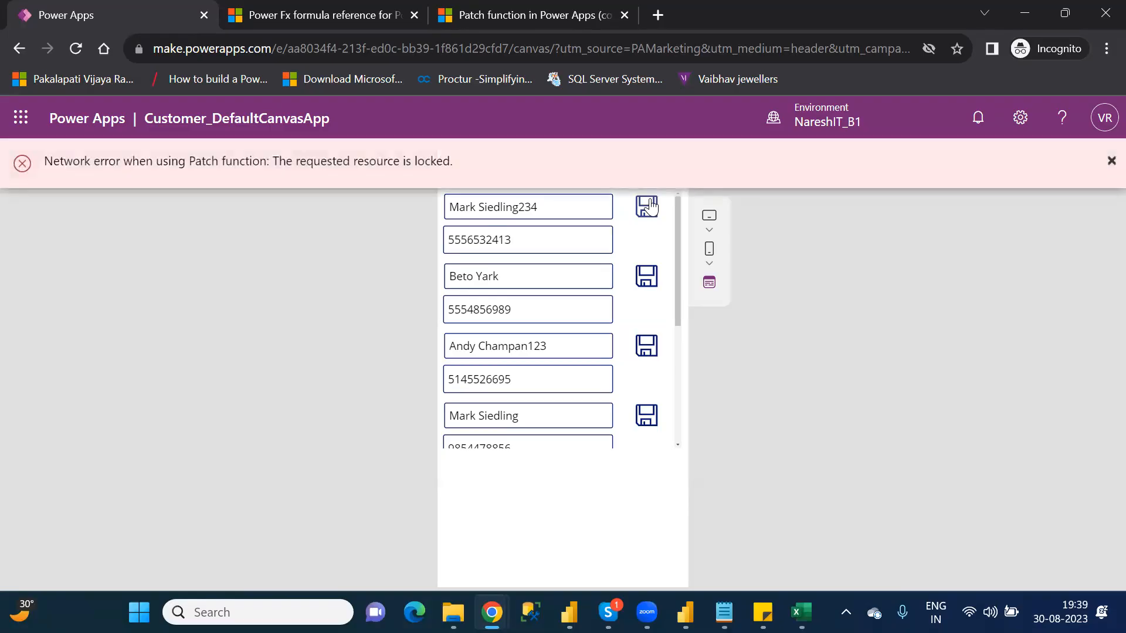
Step: Close the Agents workbook in Excel, and save the first gallery record again in the app preview
mouse_move(801, 612)
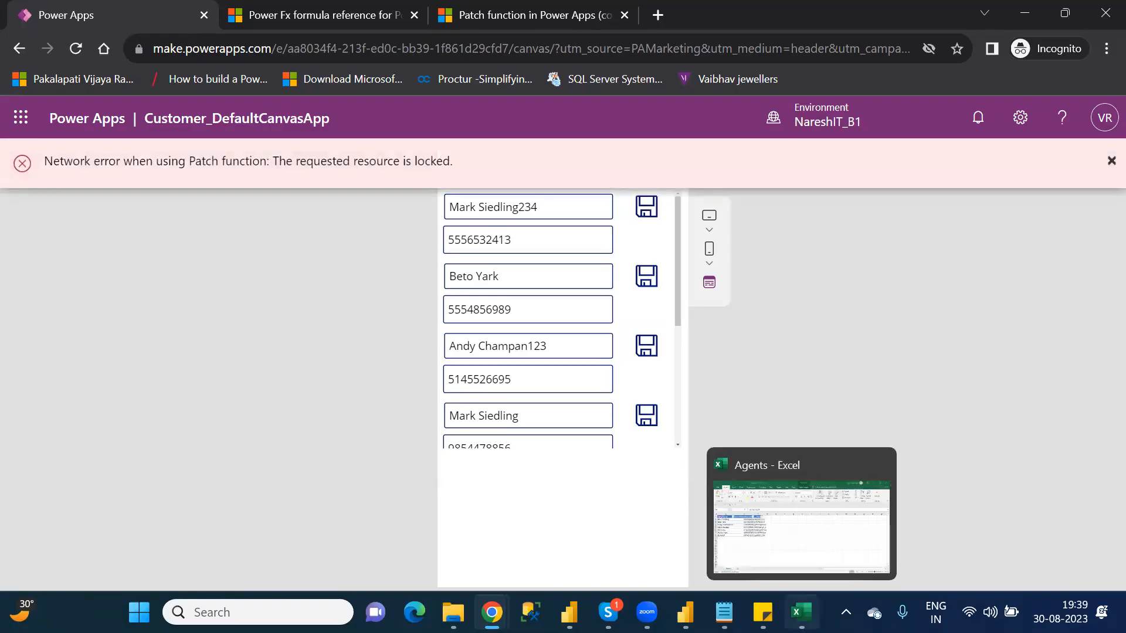
left_click(801, 516)
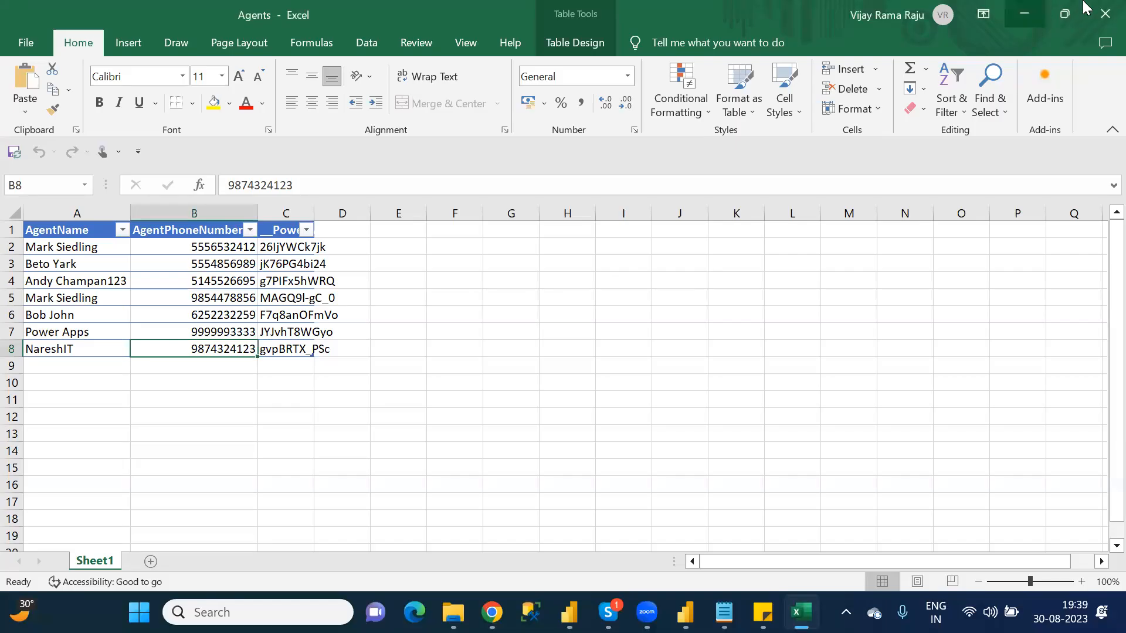
left_click(1105, 13)
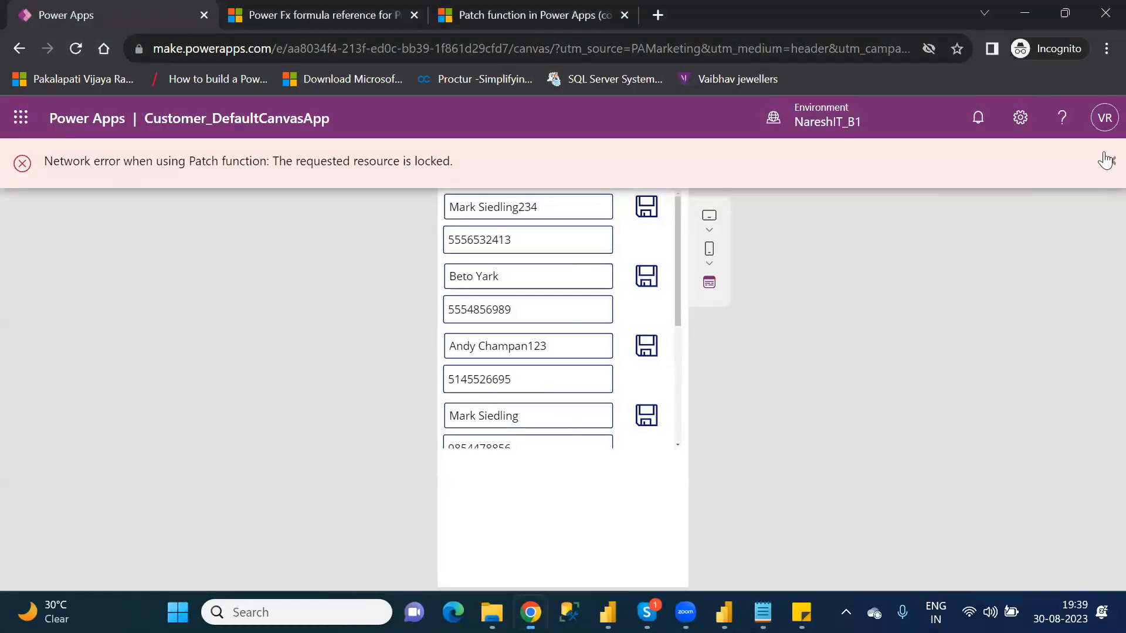
left_click(1106, 160)
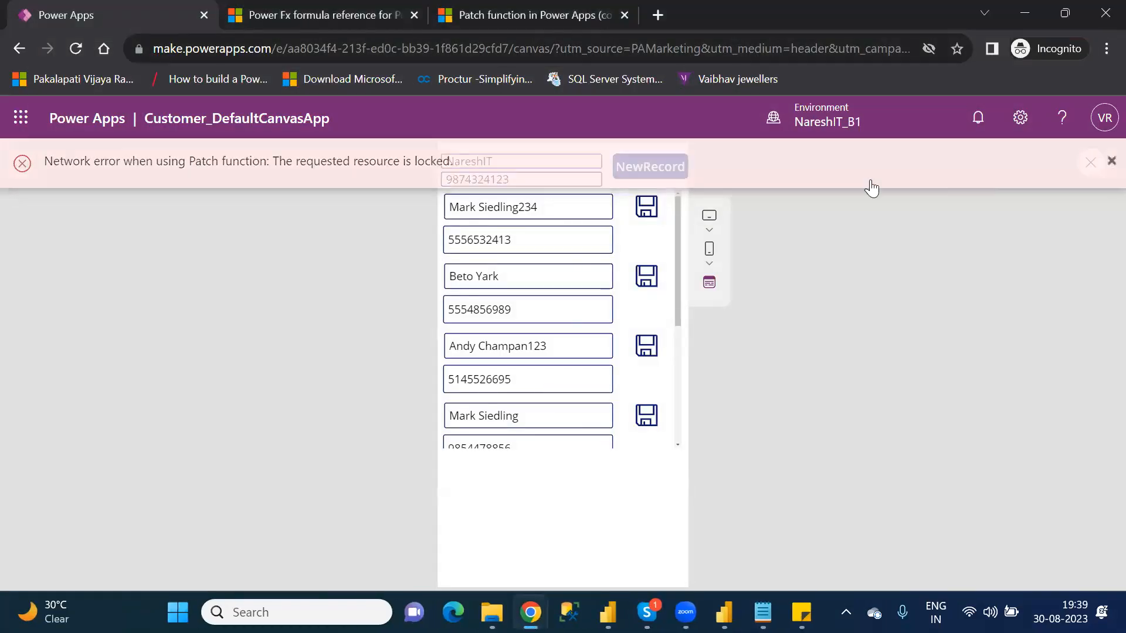
left_click(646, 209)
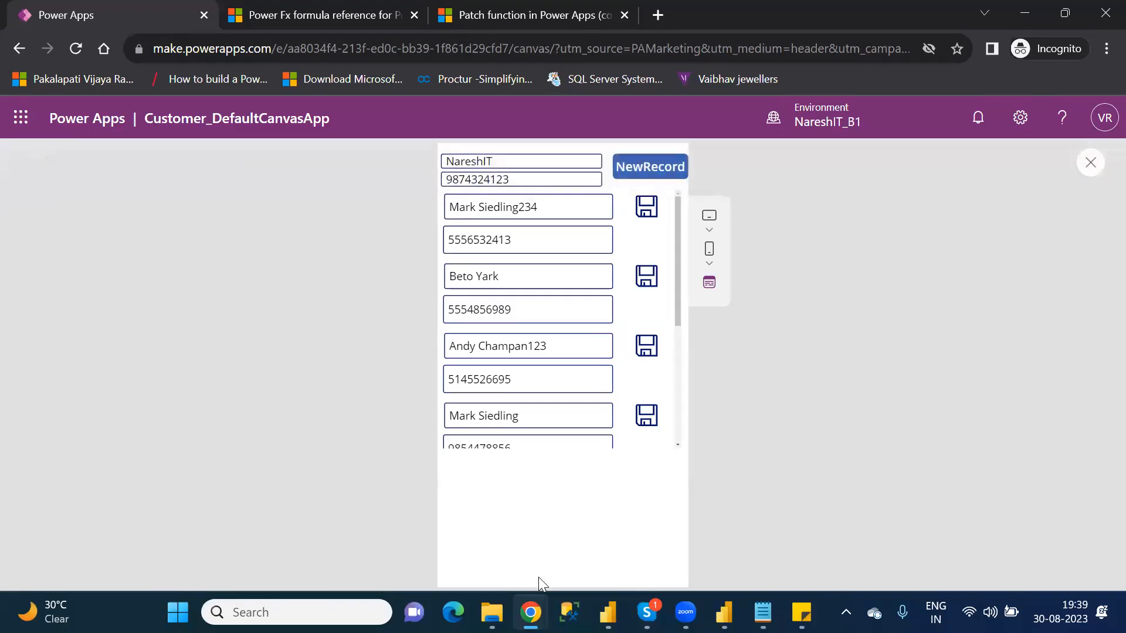
Step: Open the Agents workbook from the personal OneDrive folder and check the first record's agent name and phone number
left_click(491, 612)
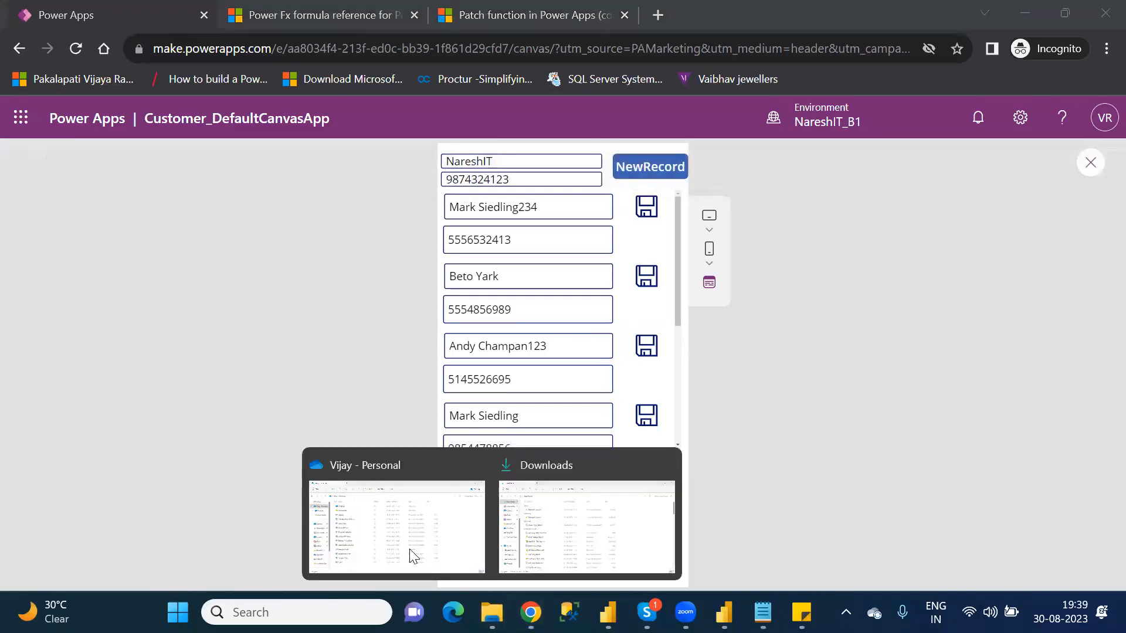
left_click(378, 527)
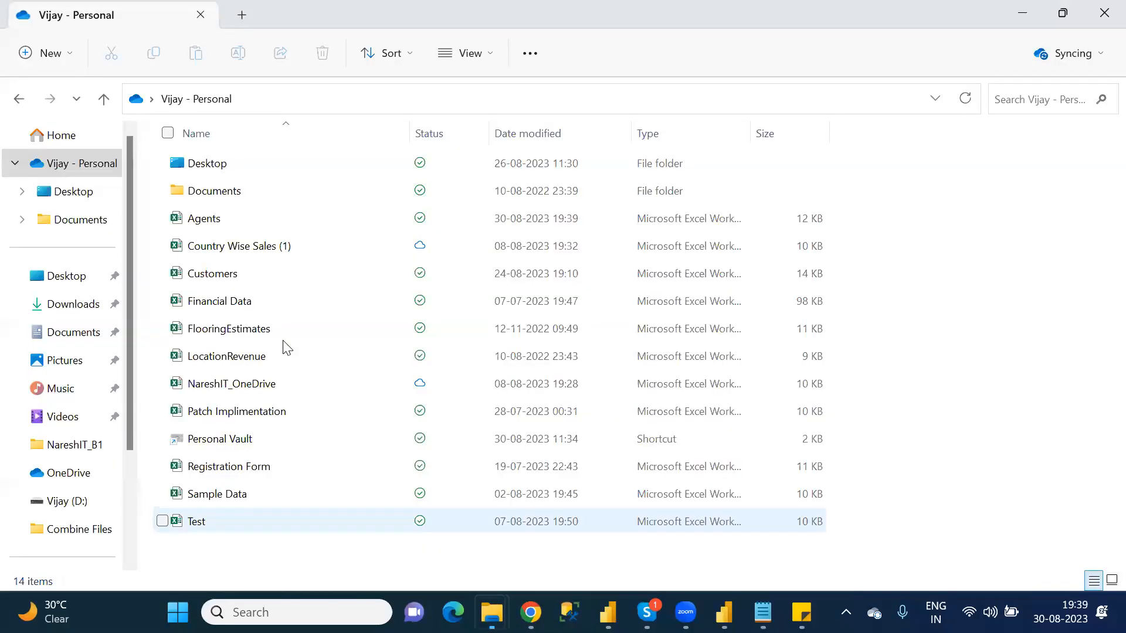
double_click(241, 218)
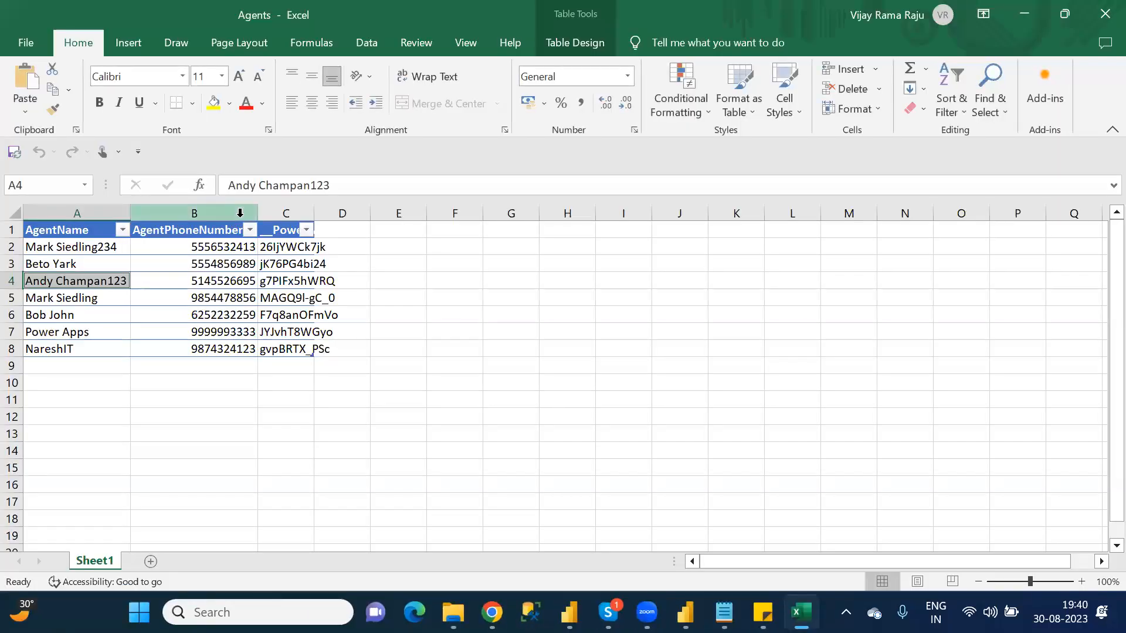
left_click(77, 248)
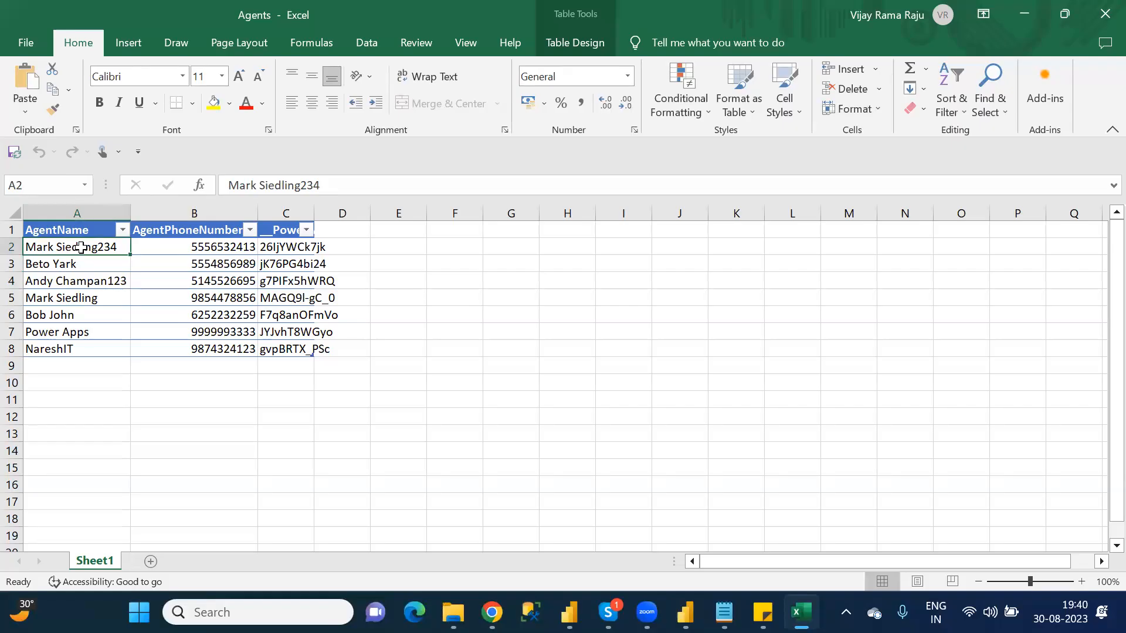
left_click(237, 245)
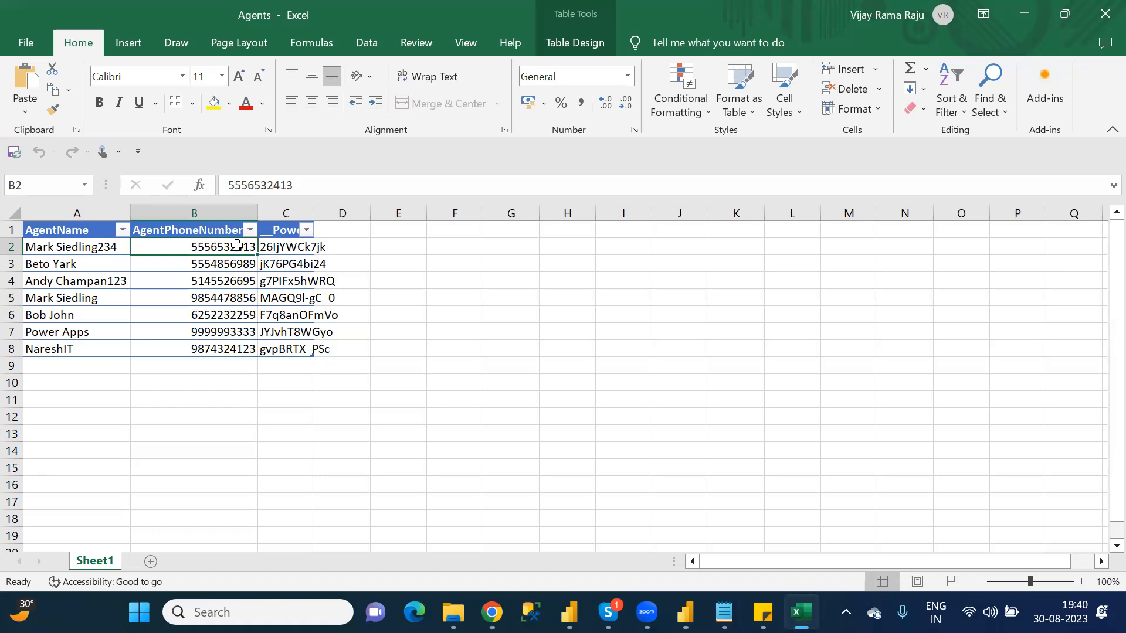
Step: Switch back to the Power Apps preview in Chrome
key("alt+Tab")
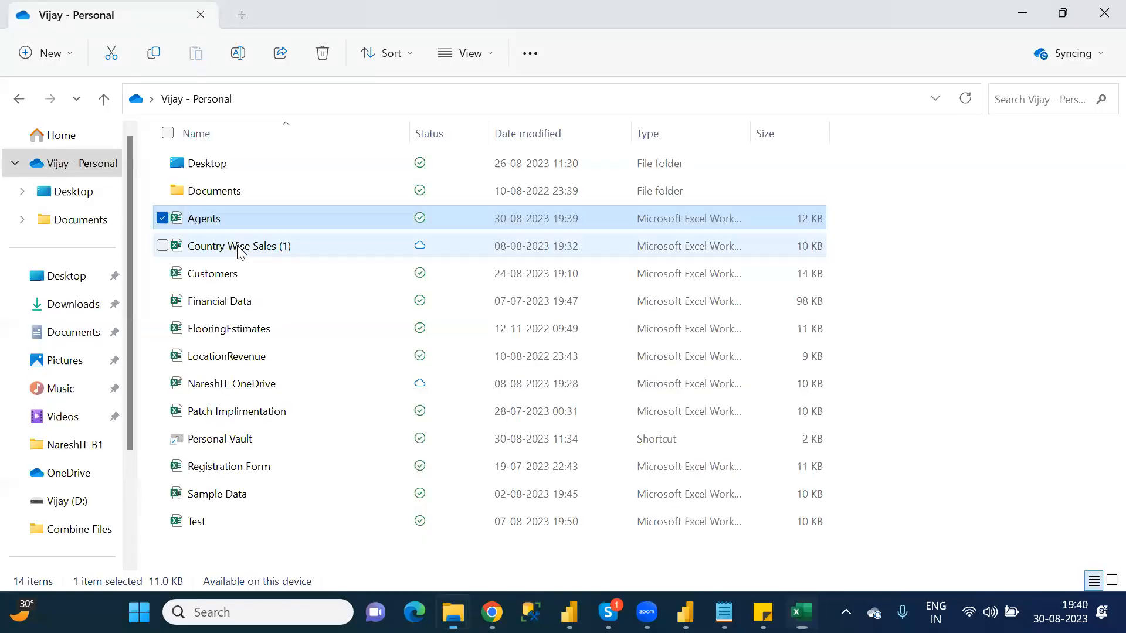
mouse_move(491, 613)
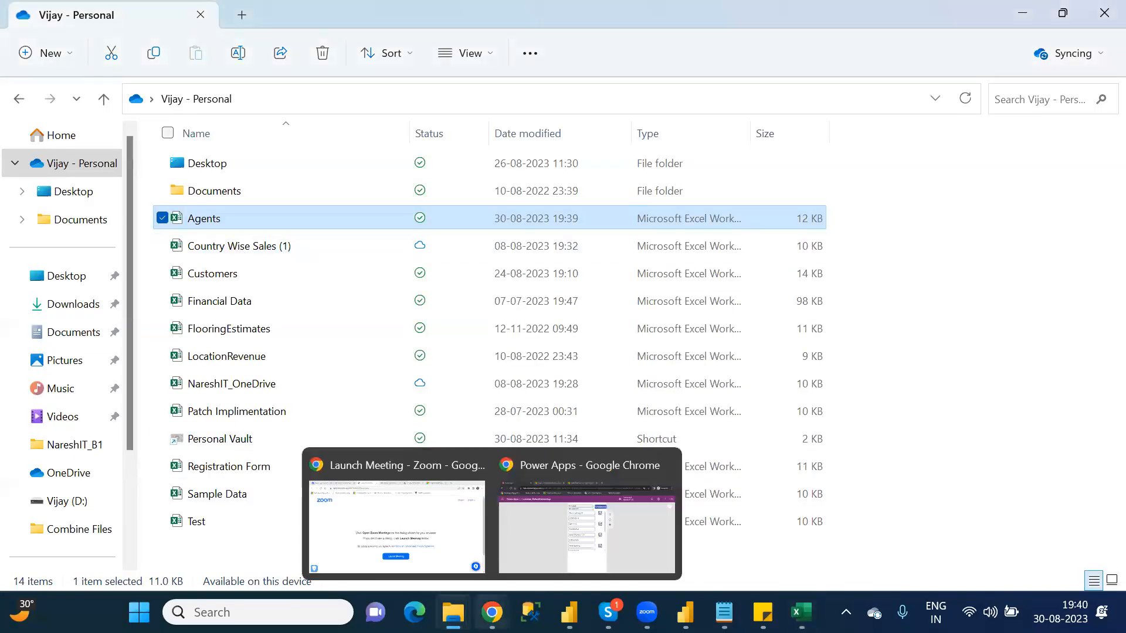
left_click(535, 543)
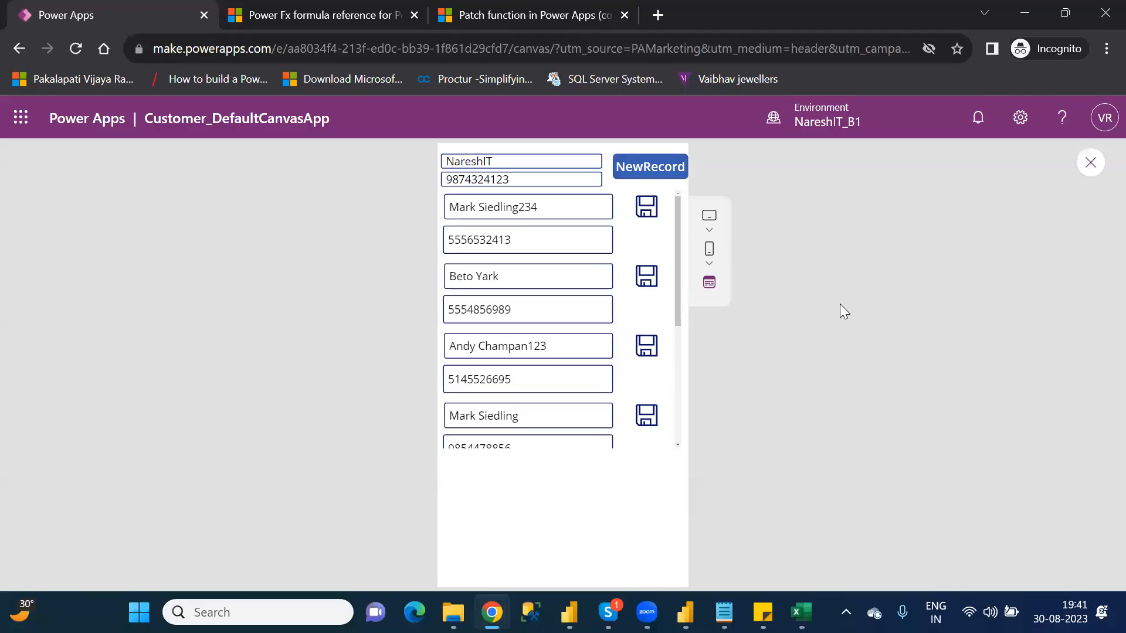
Step: Close the app preview and set the tooltip of the gallery's Save icon to "Modify Existing Record"
left_click(1090, 165)
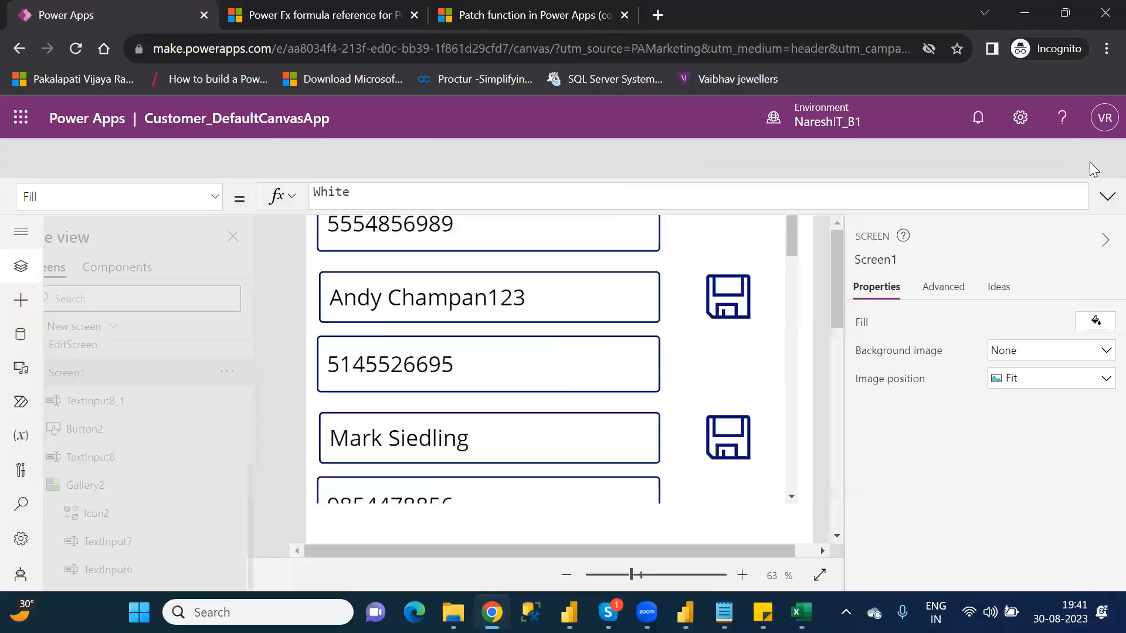
left_click(725, 434)
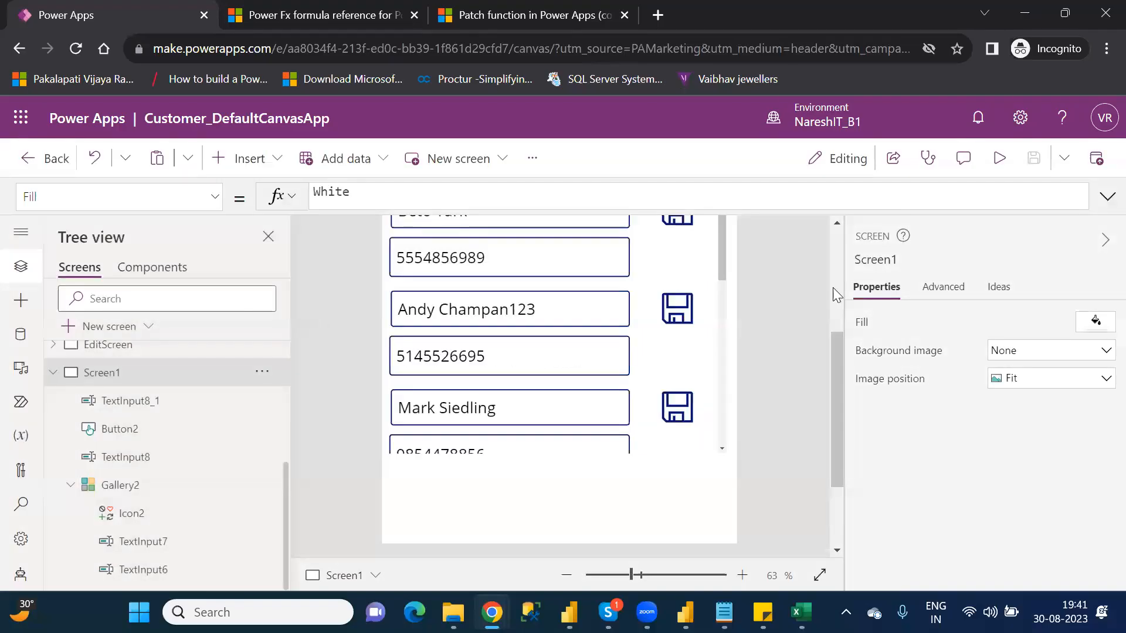
scroll(841, 244, "up", 5)
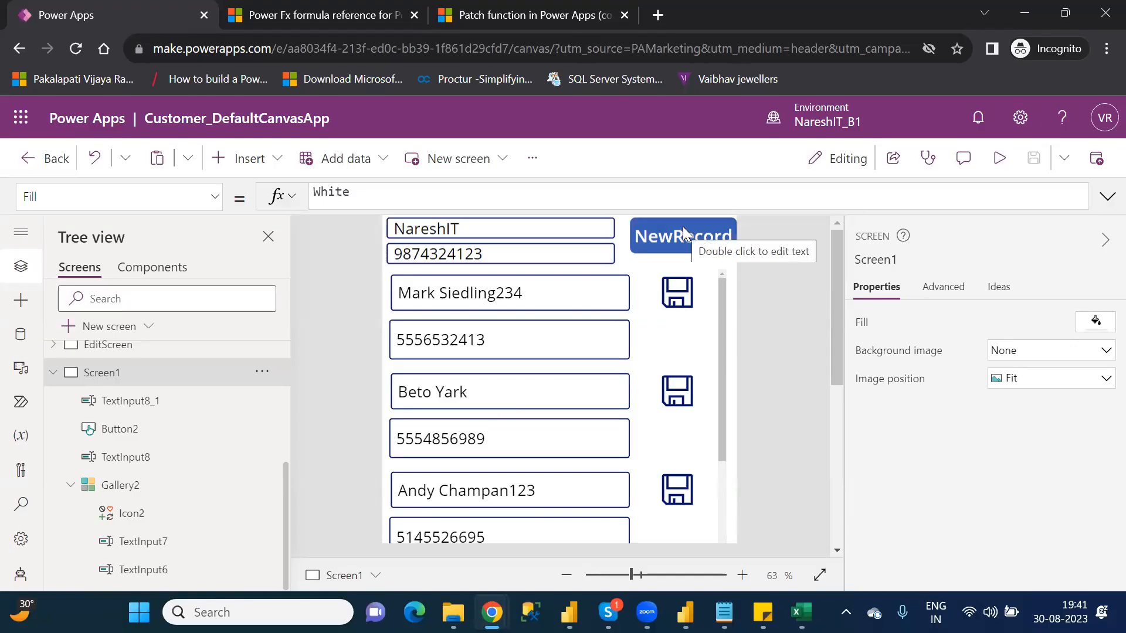
left_click(672, 291)
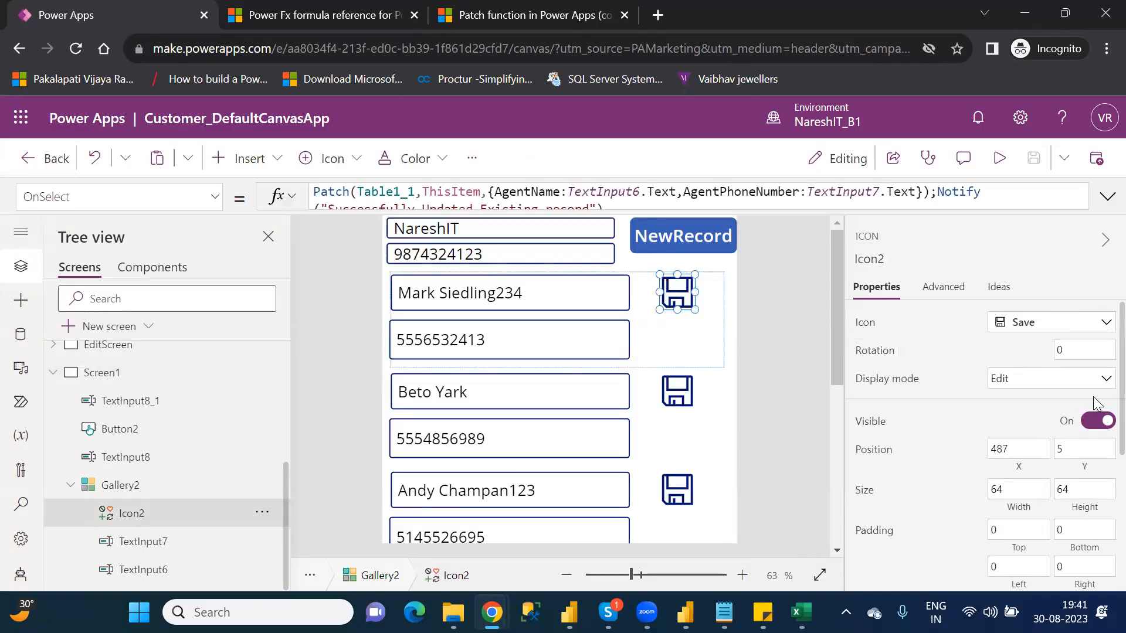
scroll(1102, 387, "down", 3)
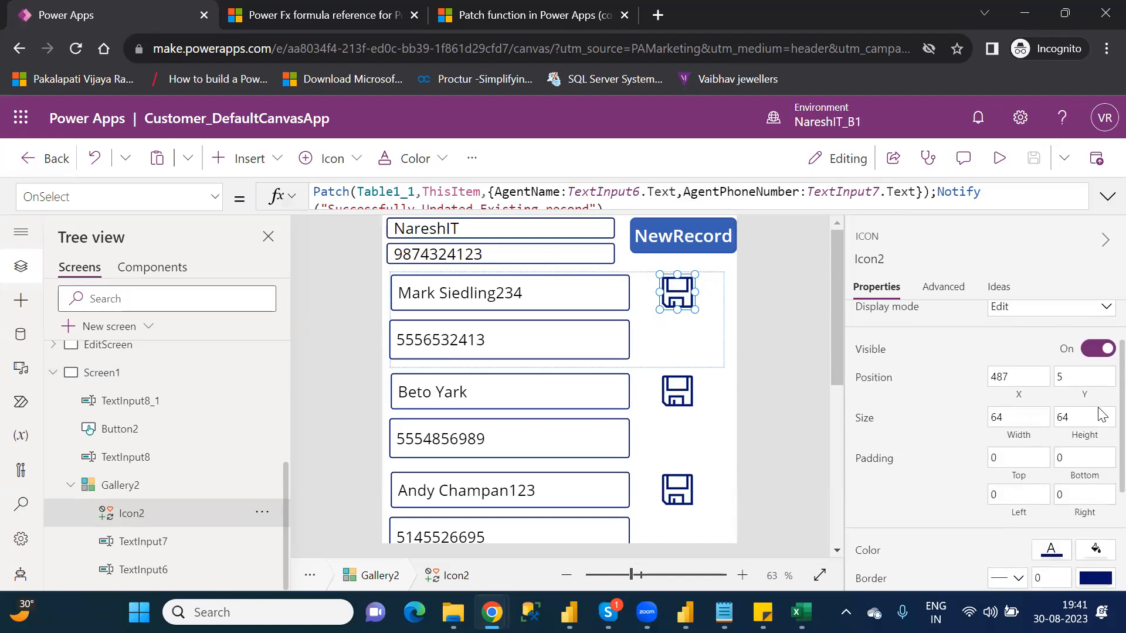
scroll(1101, 444, "down", 3)
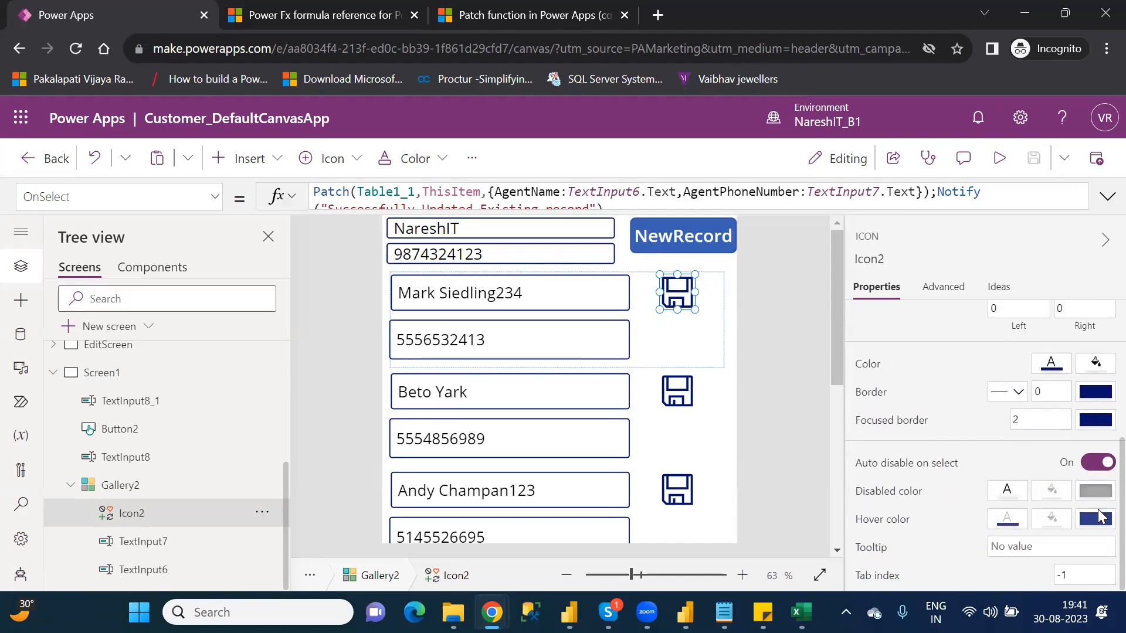
left_click(1022, 555)
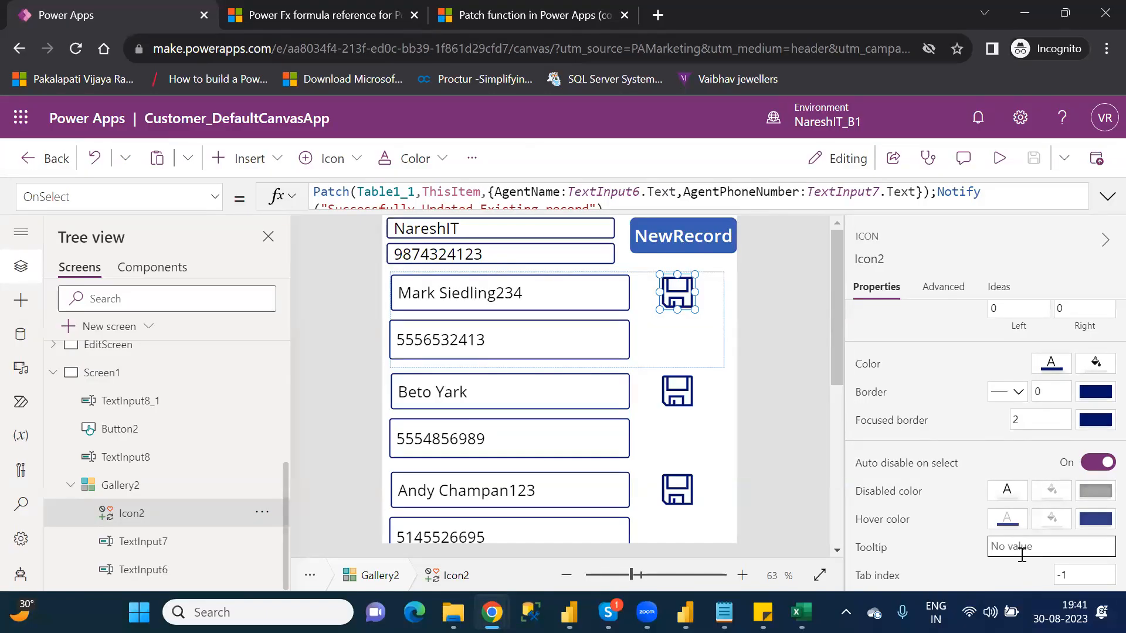
type("Updated")
key("BackSpace")
key("BackSpace")
key("BackSpace")
key("BackSpace")
key("BackSpace")
key("BackSpace")
key("BackSpace")
type("Modify Existing Record")
left_click(796, 336)
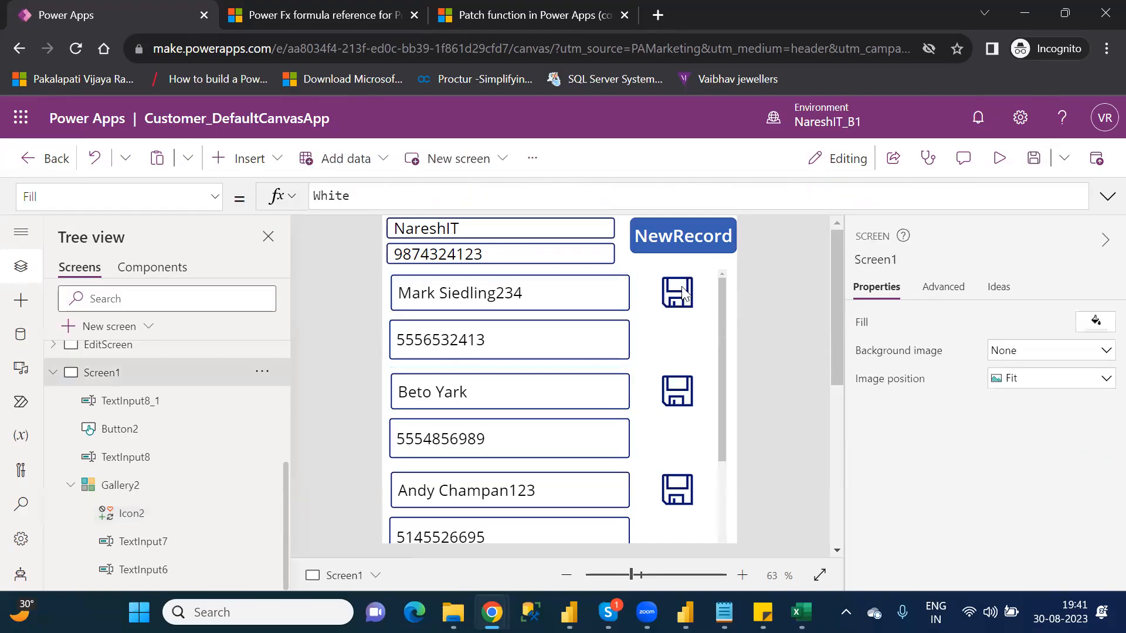
Step: Preview the app to check the tooltip on the first record's Save icon, and return to the editor
left_click(1000, 159)
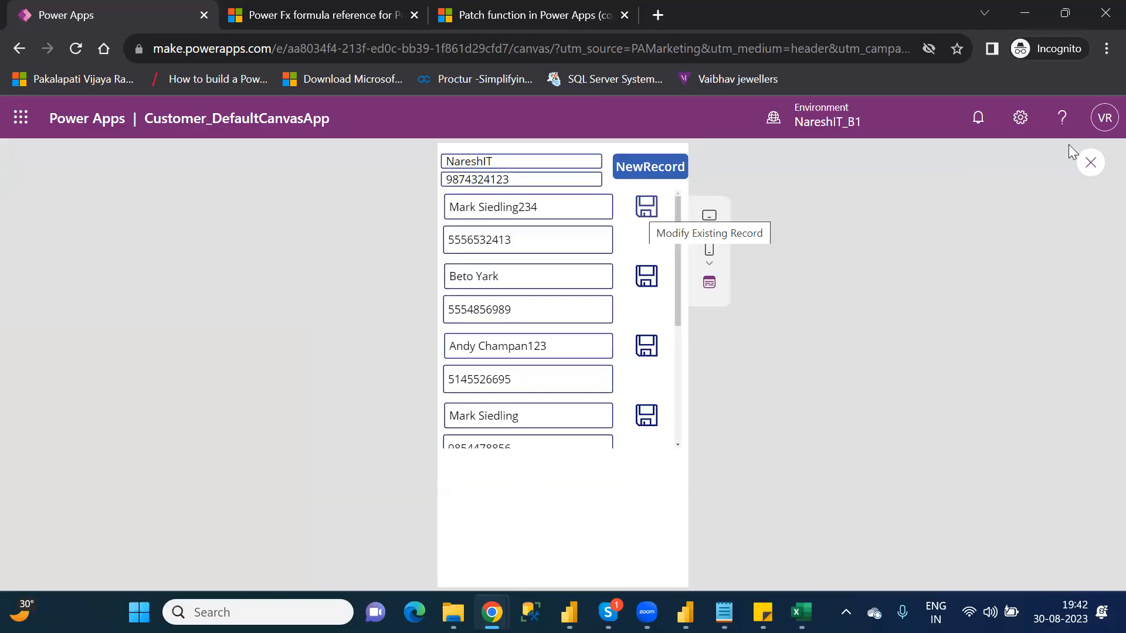
left_click(1090, 169)
left_click(727, 430)
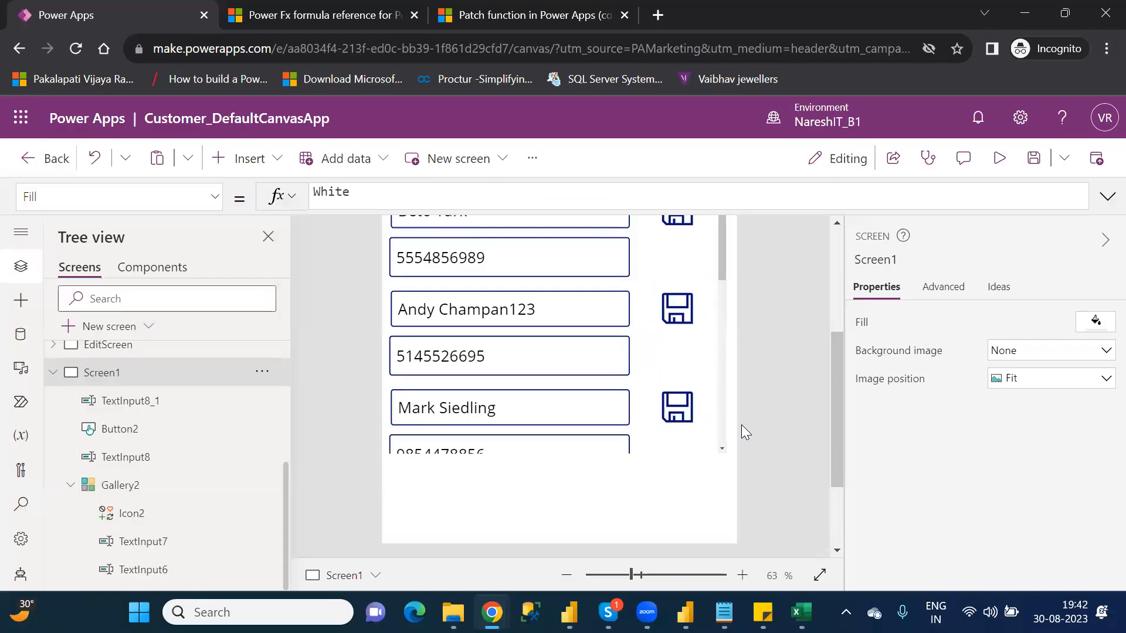
scroll(837, 270, "up", 5)
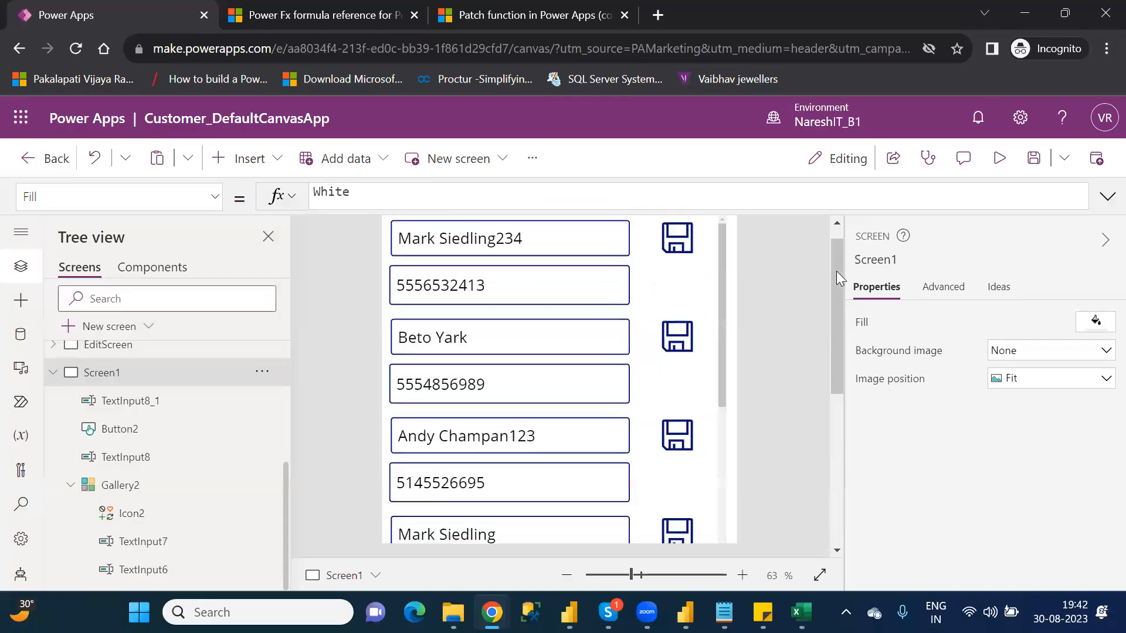
Step: Review the tooltip property of the gallery's Save icon and save the app
left_click(669, 283)
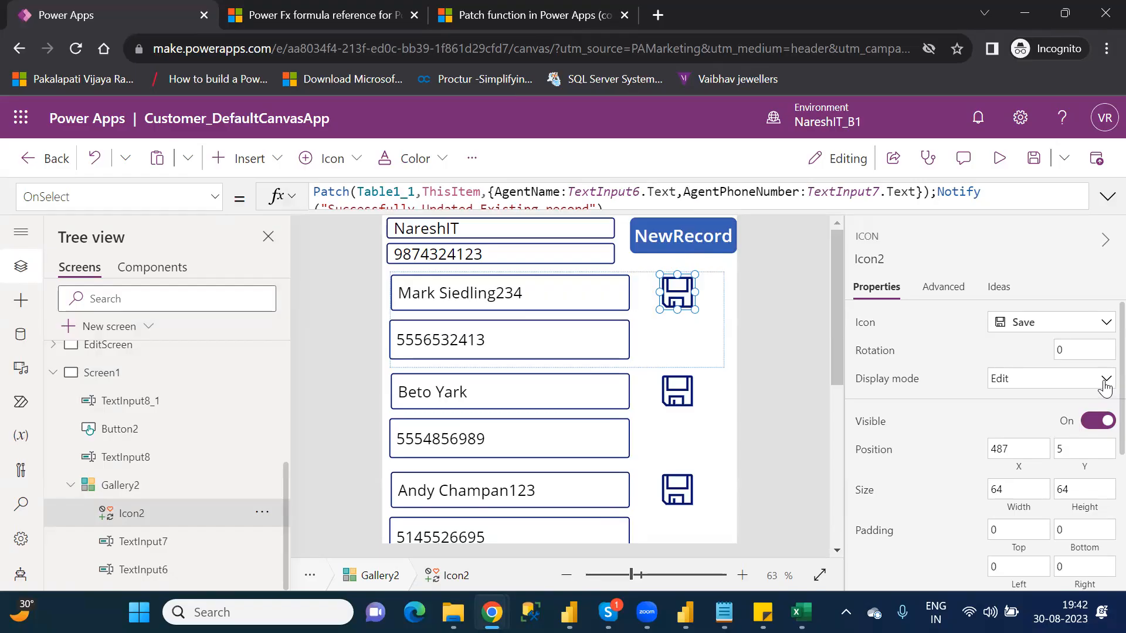
scroll(1101, 469, "down", 5)
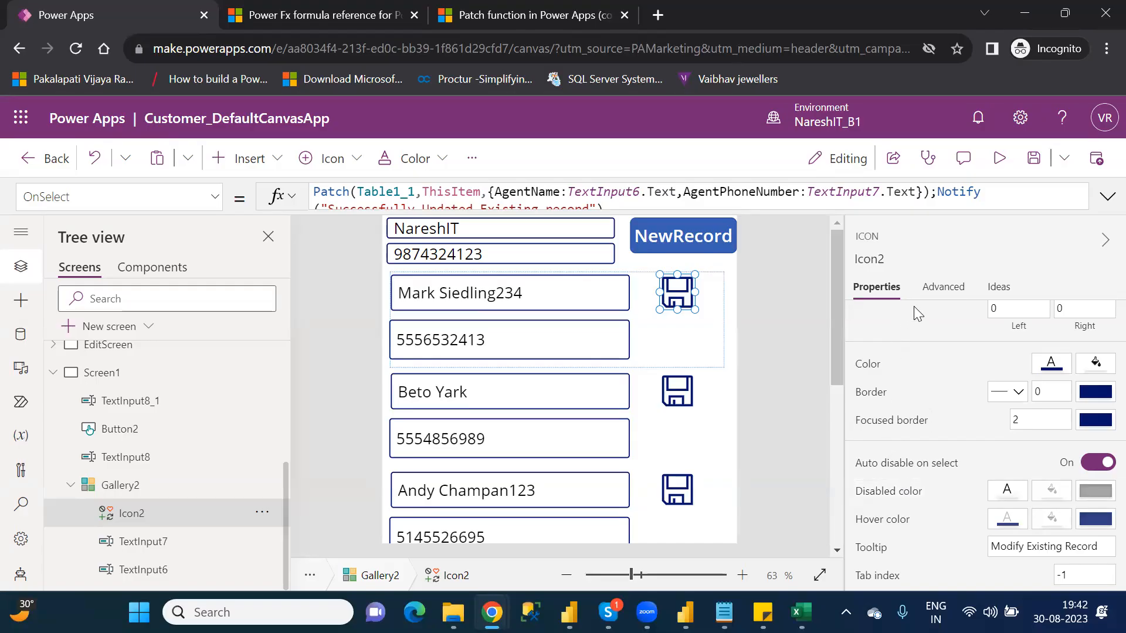
left_click(1034, 168)
mouse_move(724, 612)
mouse_move(652, 598)
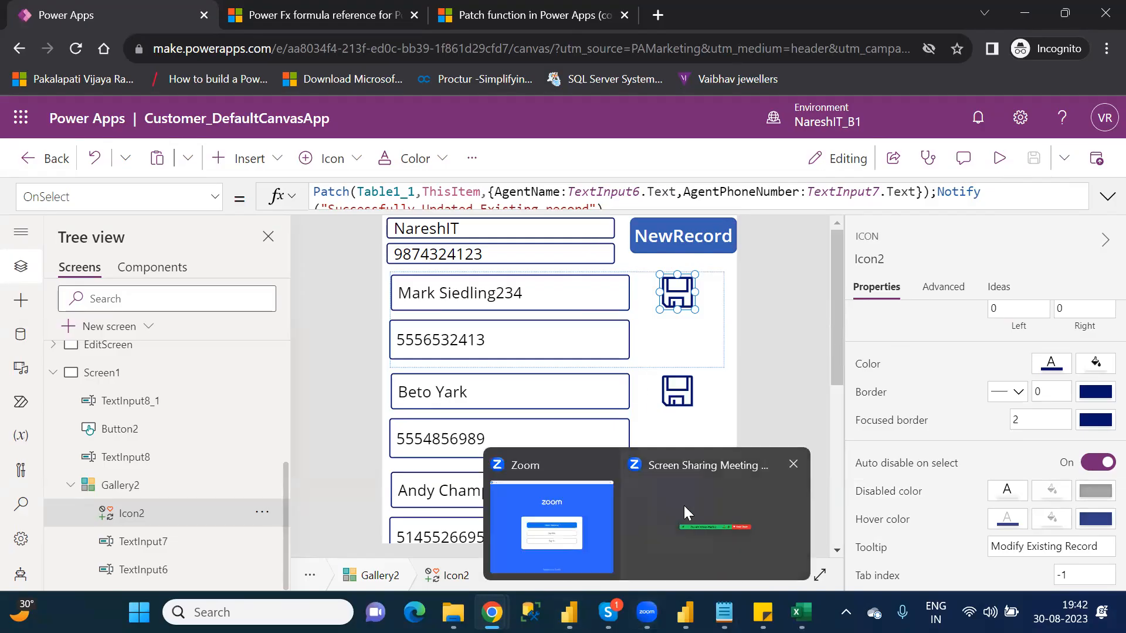
left_click(684, 504)
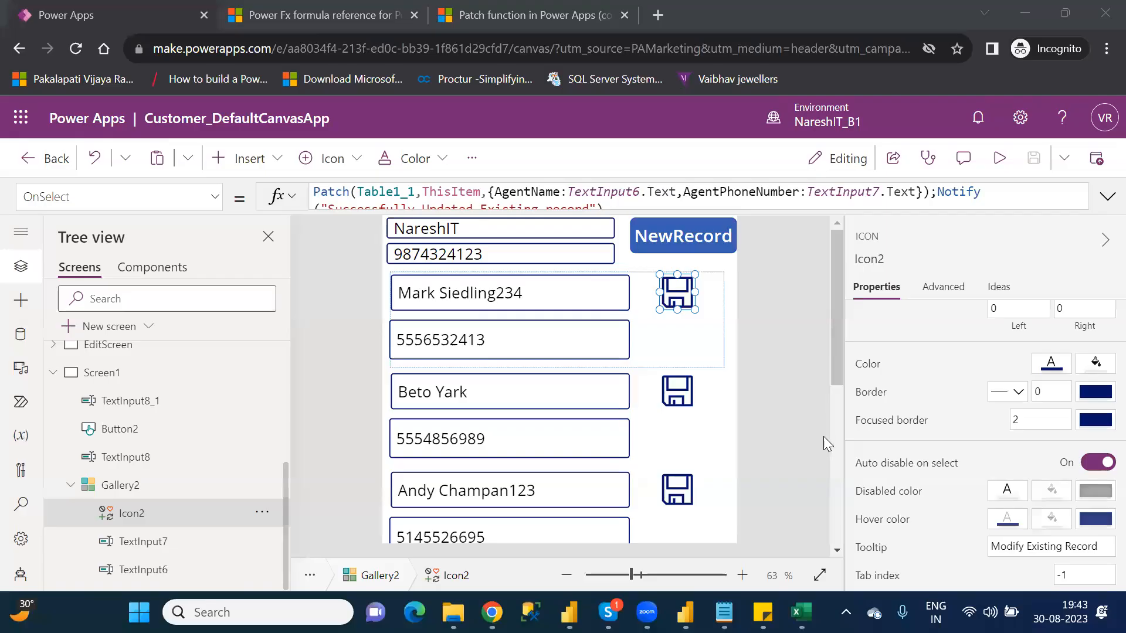
Step: Switch to the Category_Wise_Functions notes, highlight PDF in the P category functions, and return to Power Apps in Chrome
mouse_move(724, 612)
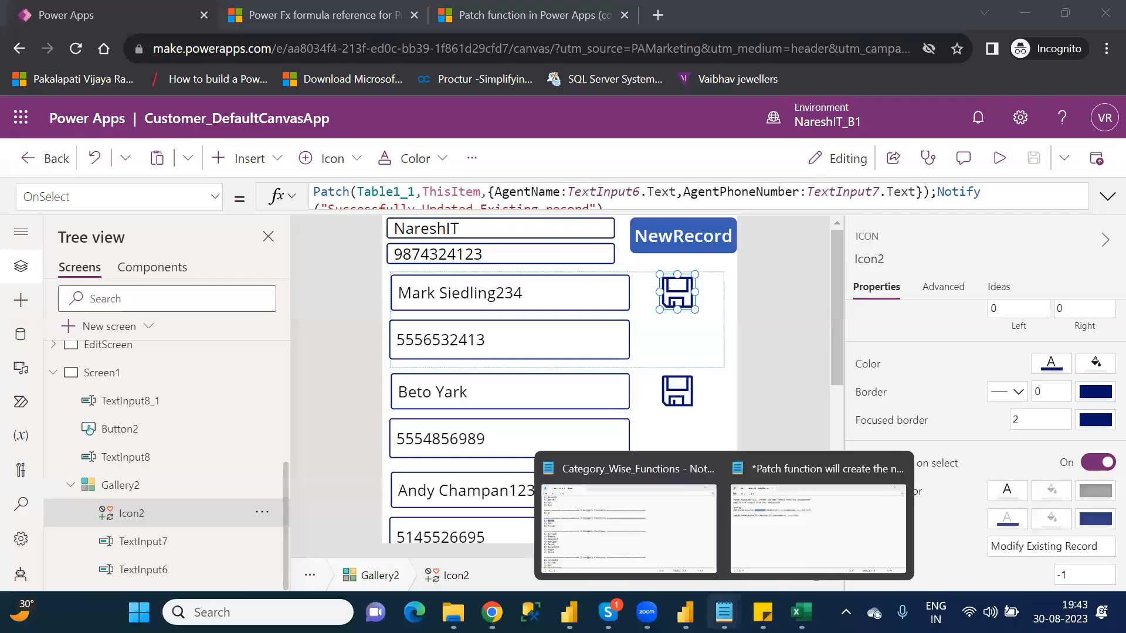
left_click(639, 535)
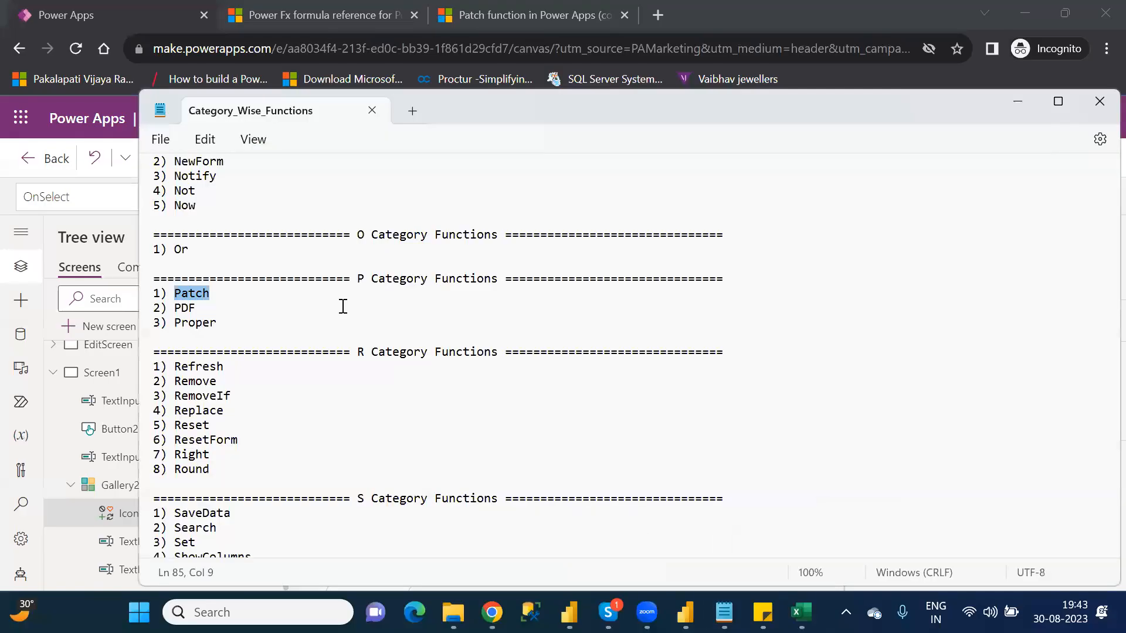
double_click(181, 308)
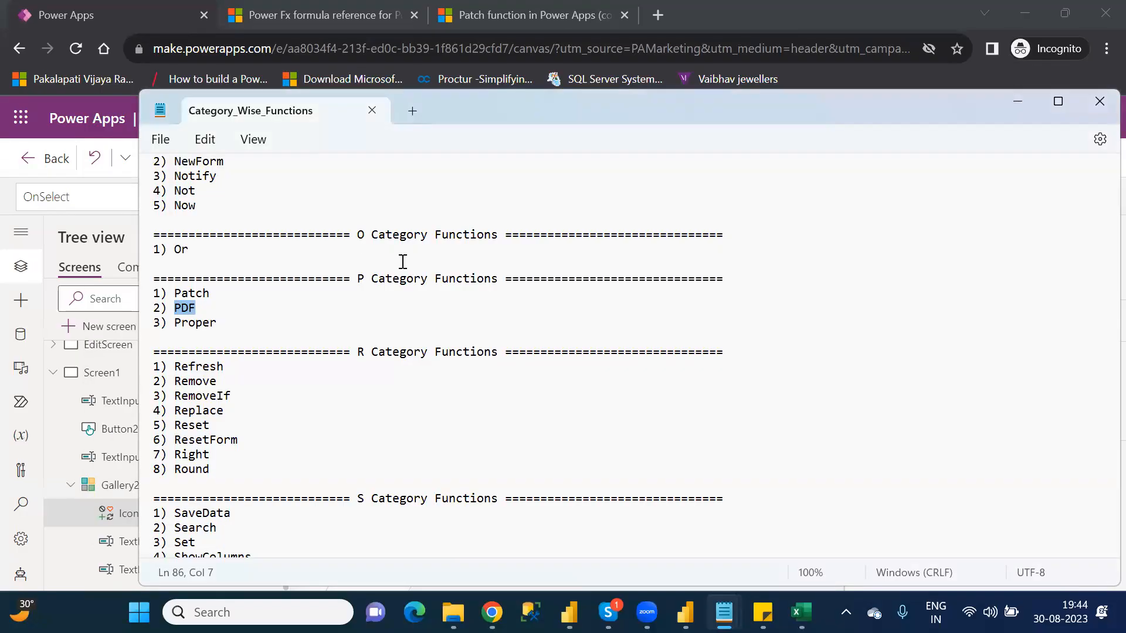
key("alt+Tab")
key("alt+Tab")
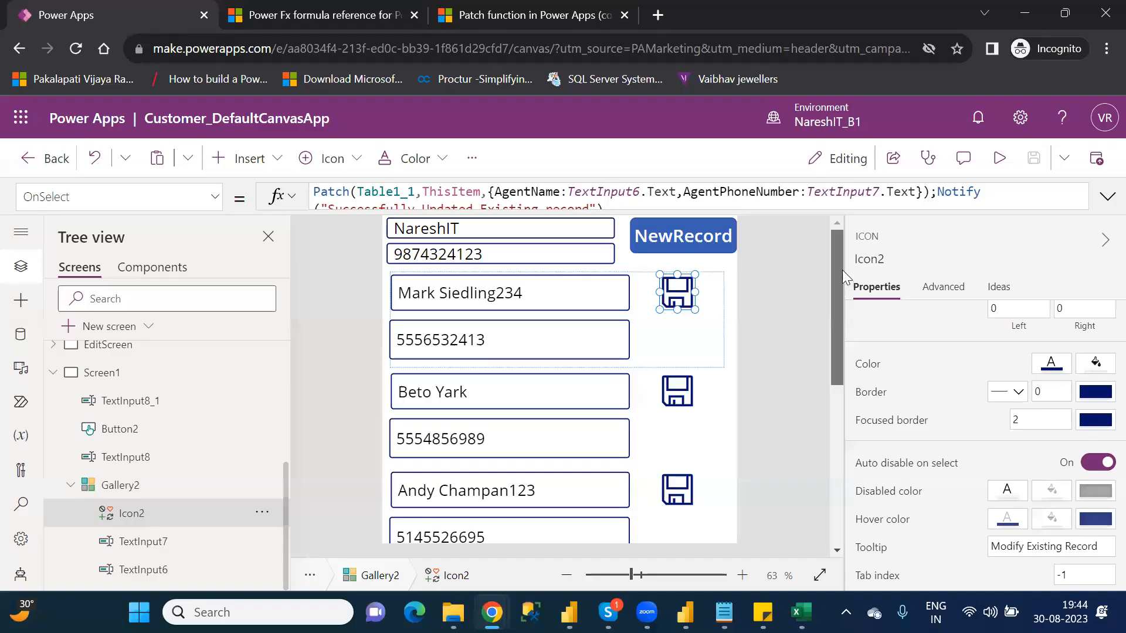
Step: Shrink the NewRecord button on Screen1 in both width and height, and set its font size to 15
mouse_move(836, 297)
left_mouse_down()
mouse_move(851, 465)
mouse_move(853, 302)
left_mouse_up()
left_click(704, 246)
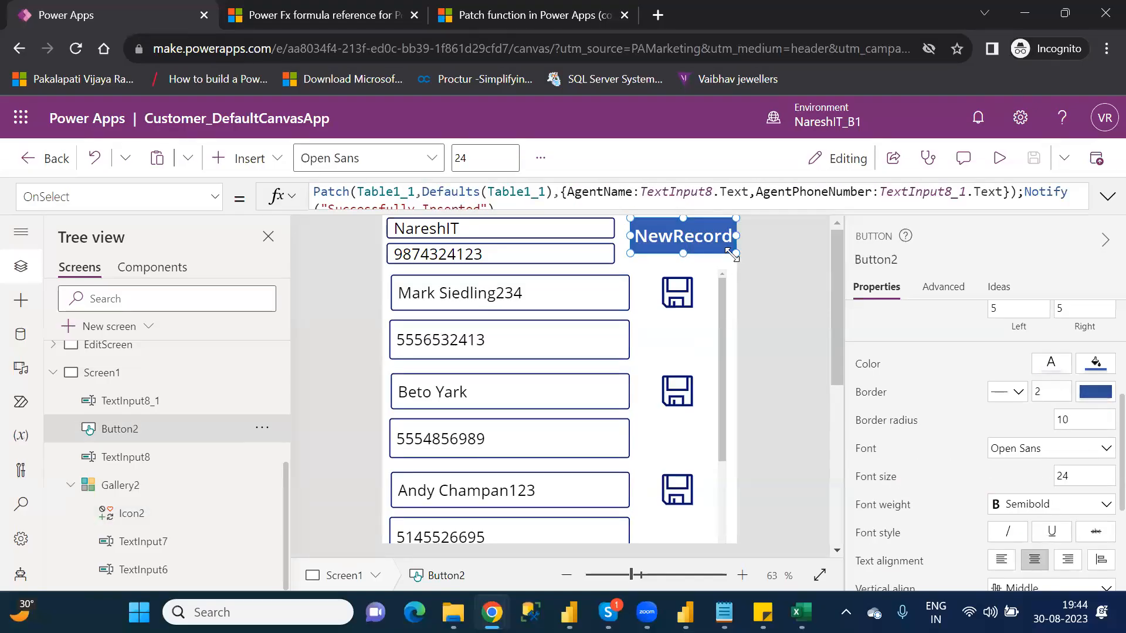
left_click_drag(731, 254, 723, 245)
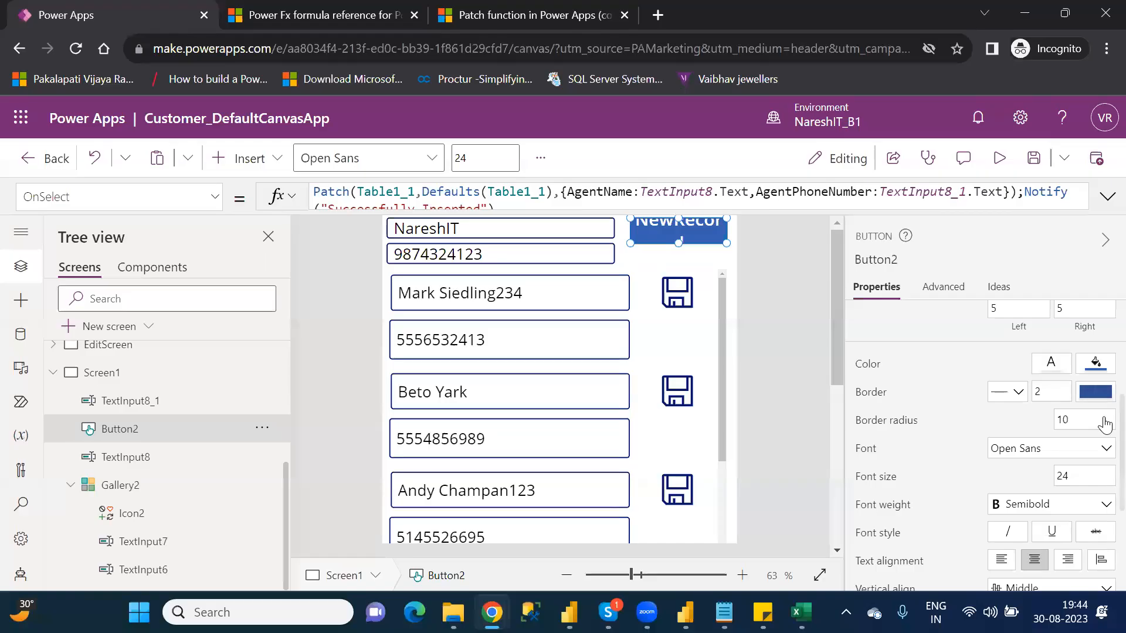
left_click(1060, 476)
type("15")
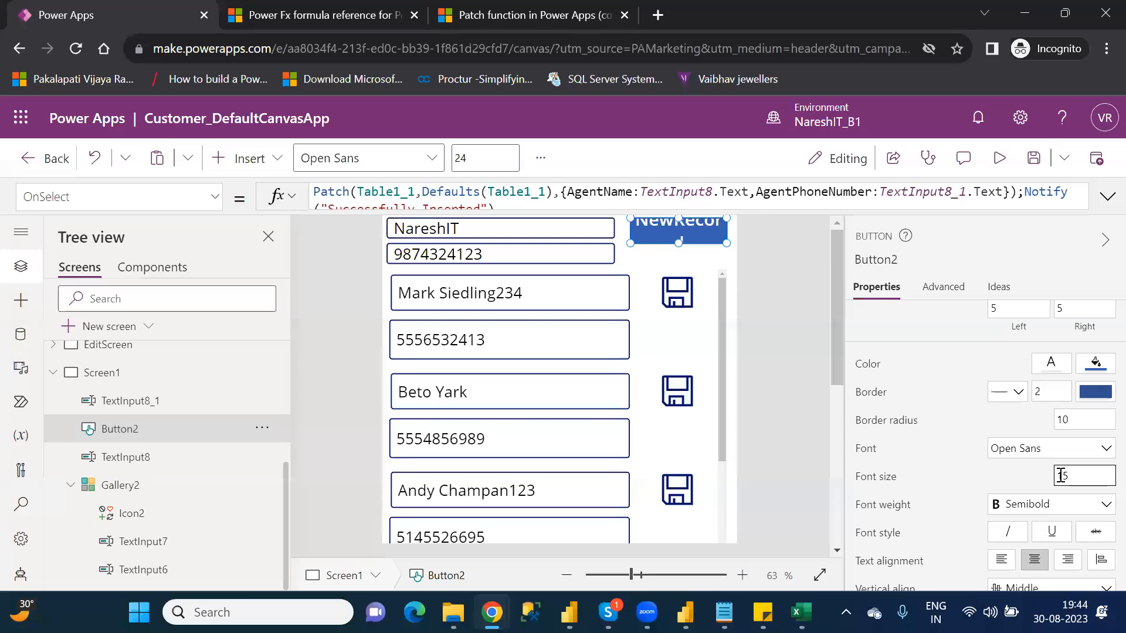
key("Return")
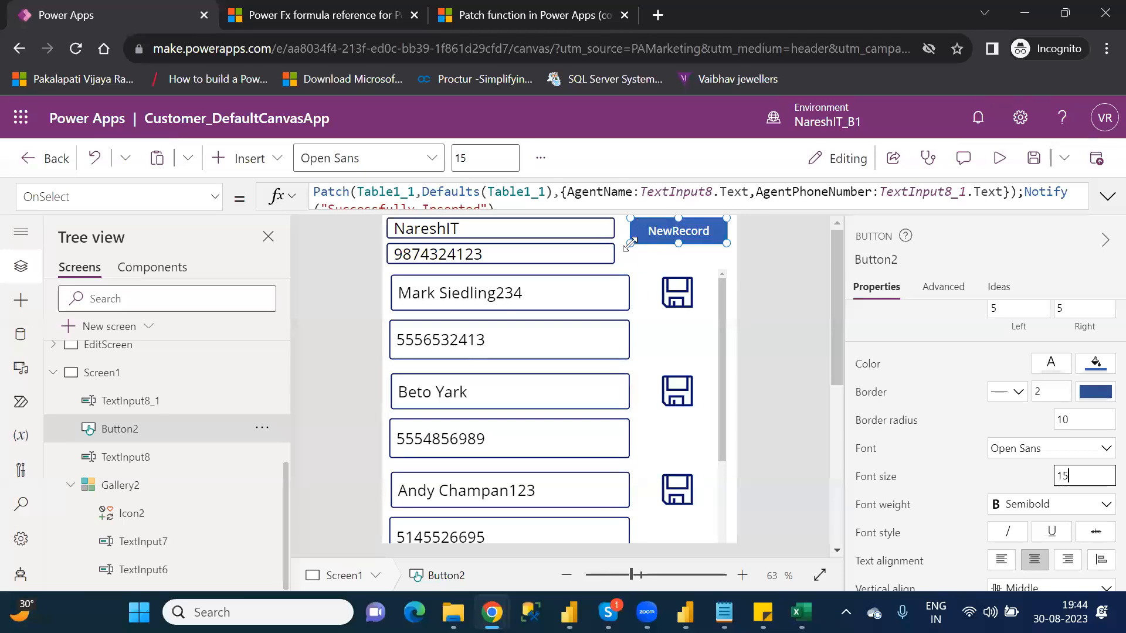
left_click_drag(631, 244, 648, 247)
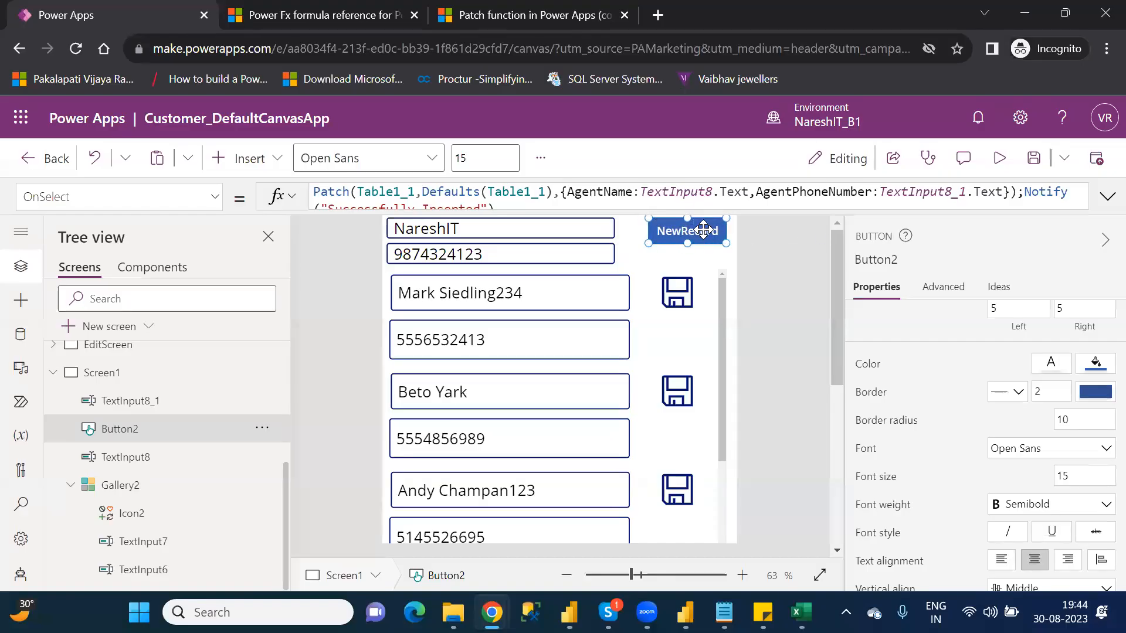
left_click(703, 229)
left_click(682, 264)
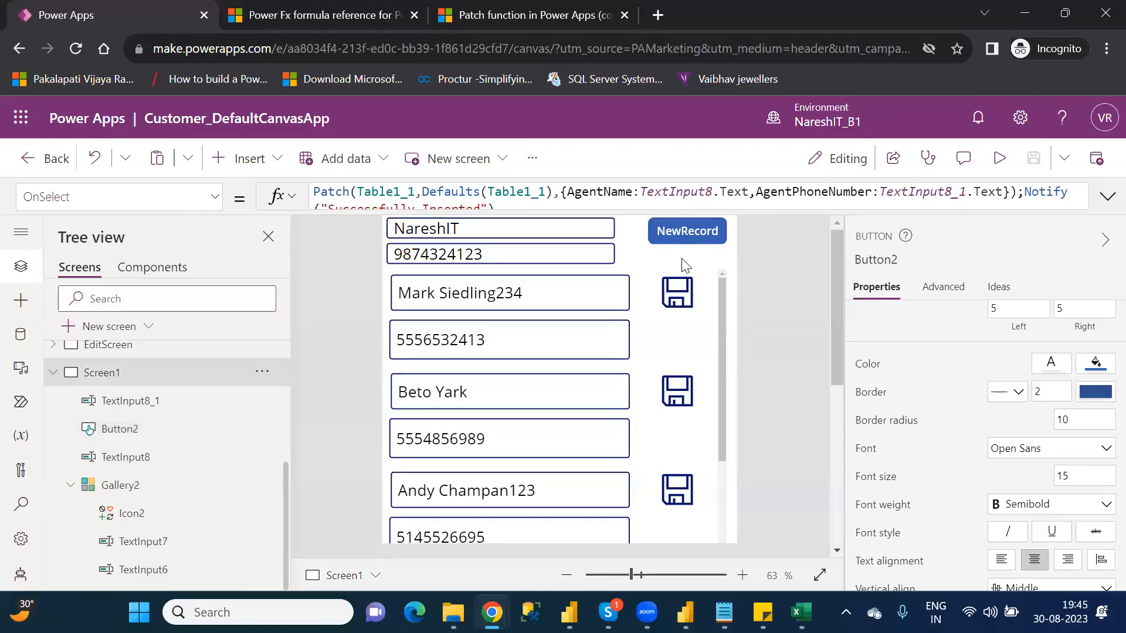
left_click(262, 170)
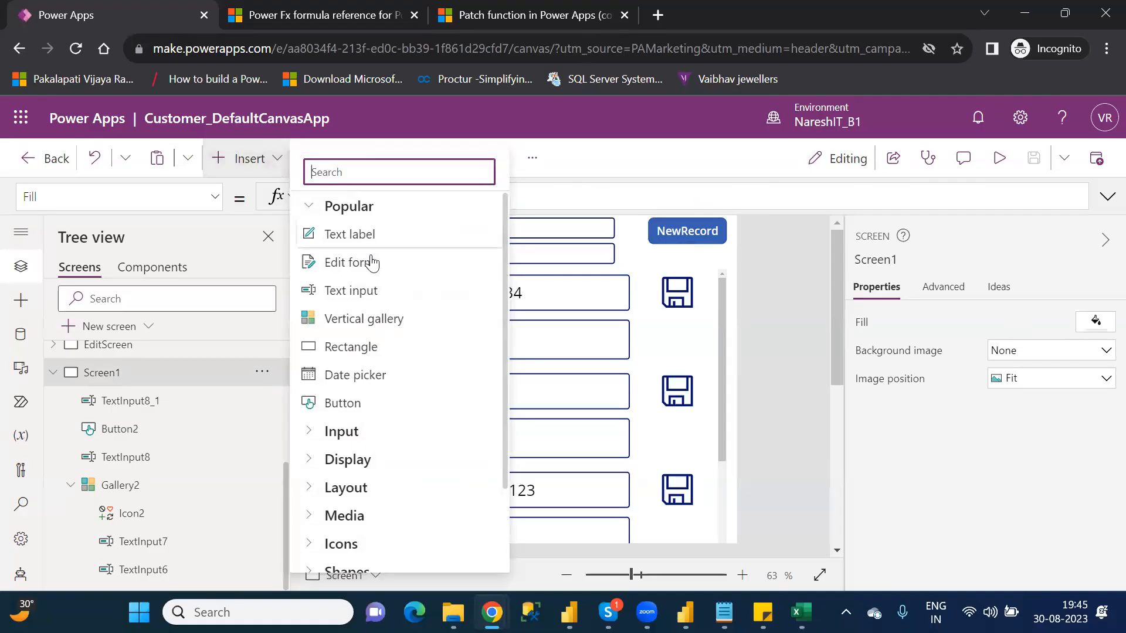
left_click(822, 267)
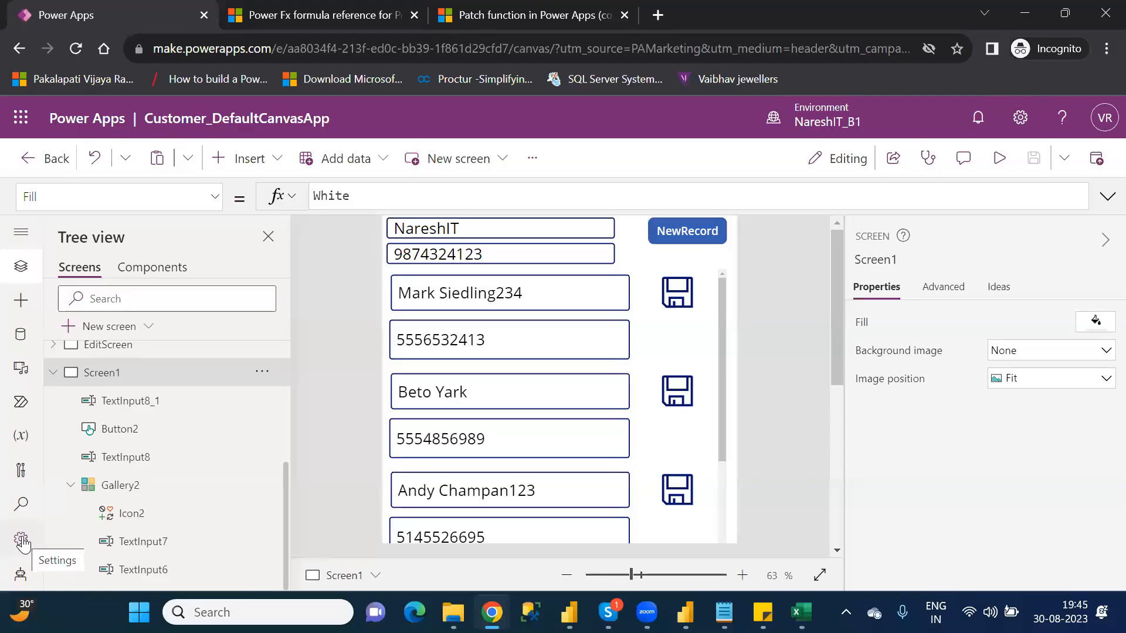
Step: Search the app's upcoming features settings for pdf, check whether the experimental PDF function is enabled, and close the settings
left_click(22, 542)
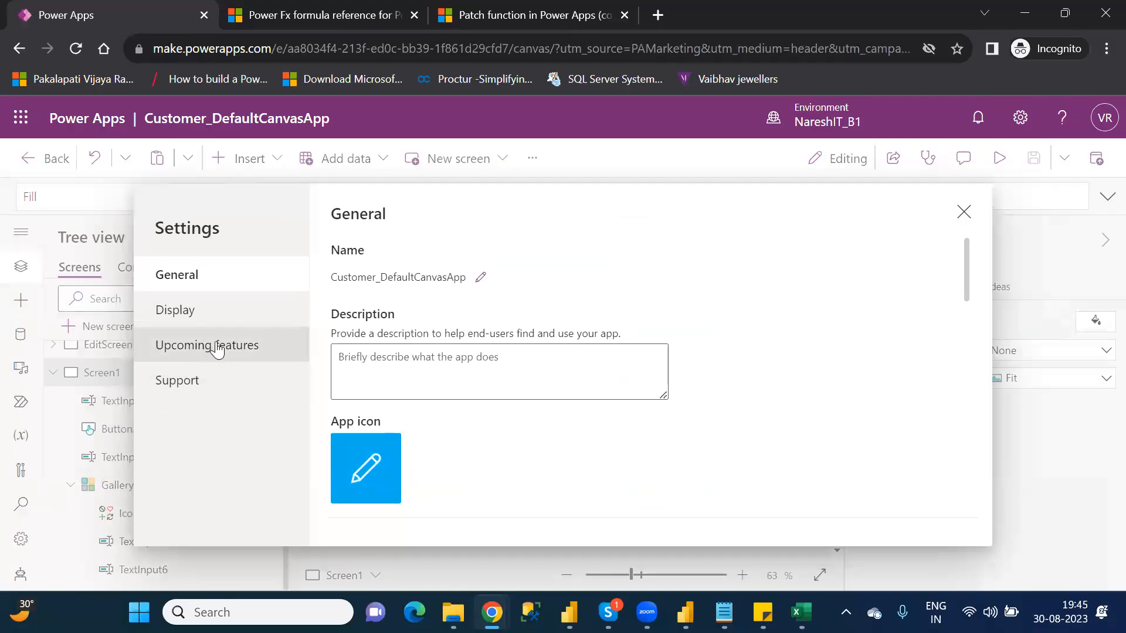
left_click(217, 347)
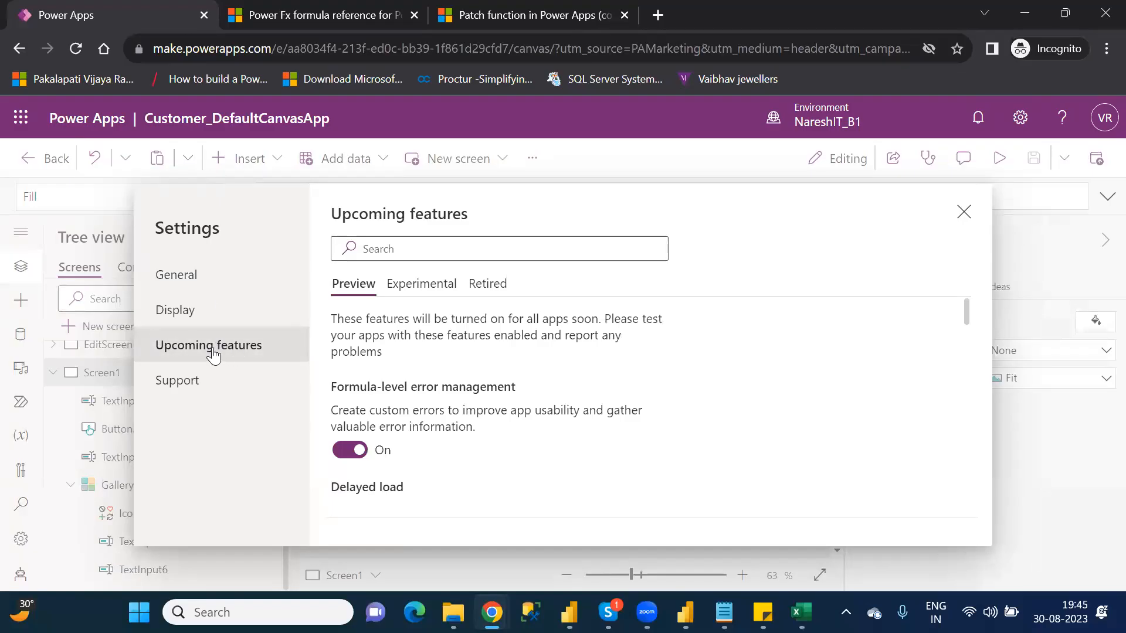
left_click(472, 243)
type("pdf")
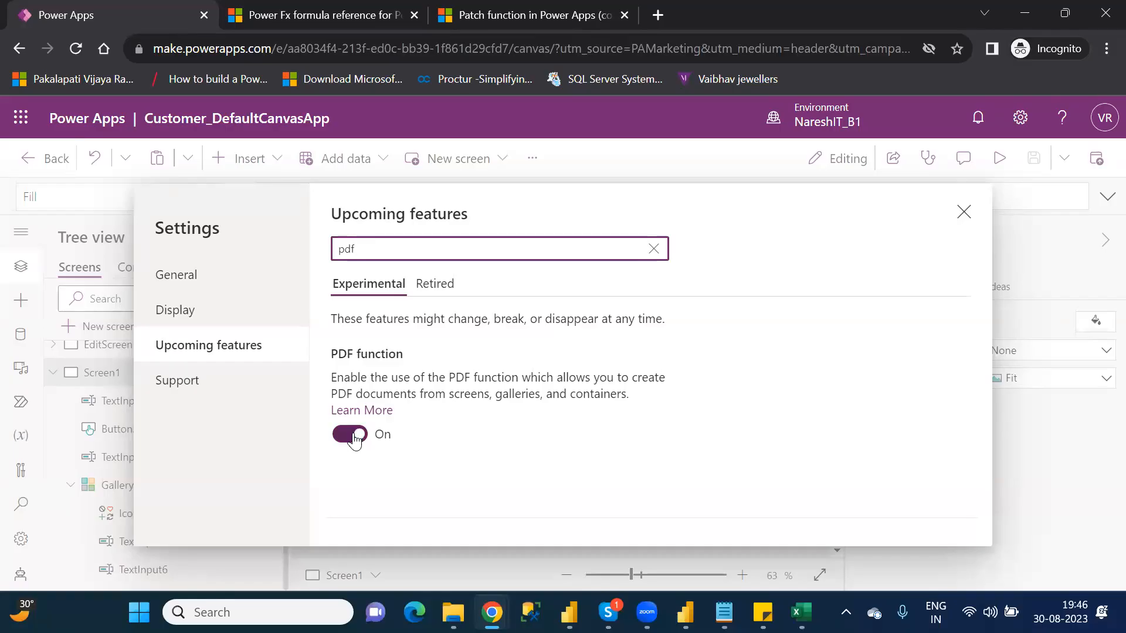
left_click(966, 212)
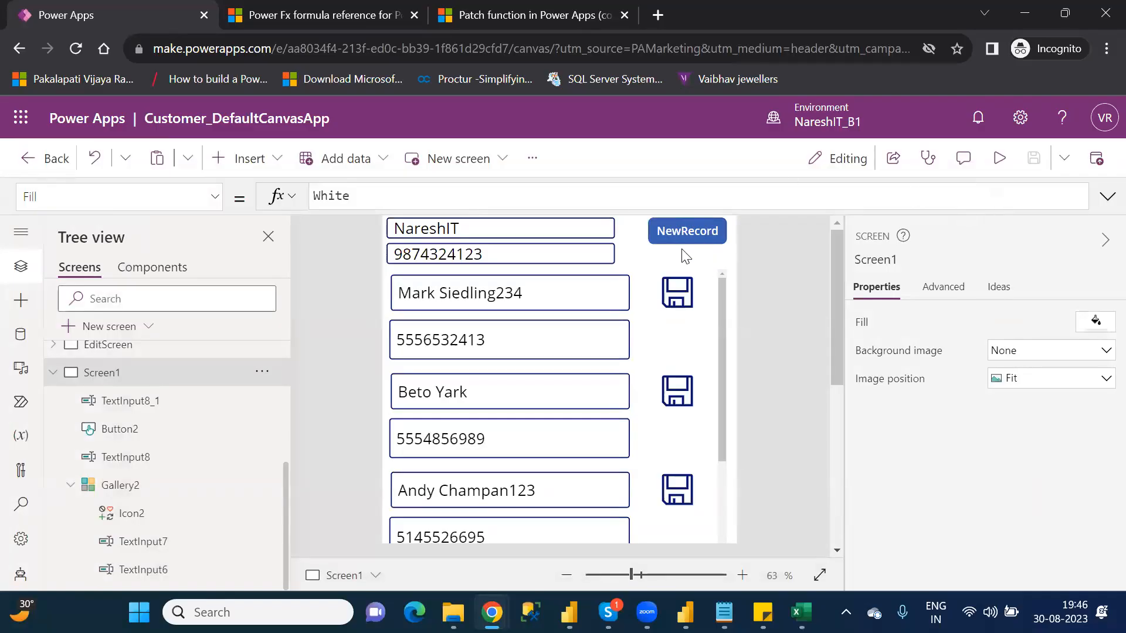
Step: Search the insertable controls for pdf and add a PDF document icon to Screen1
left_click(245, 158)
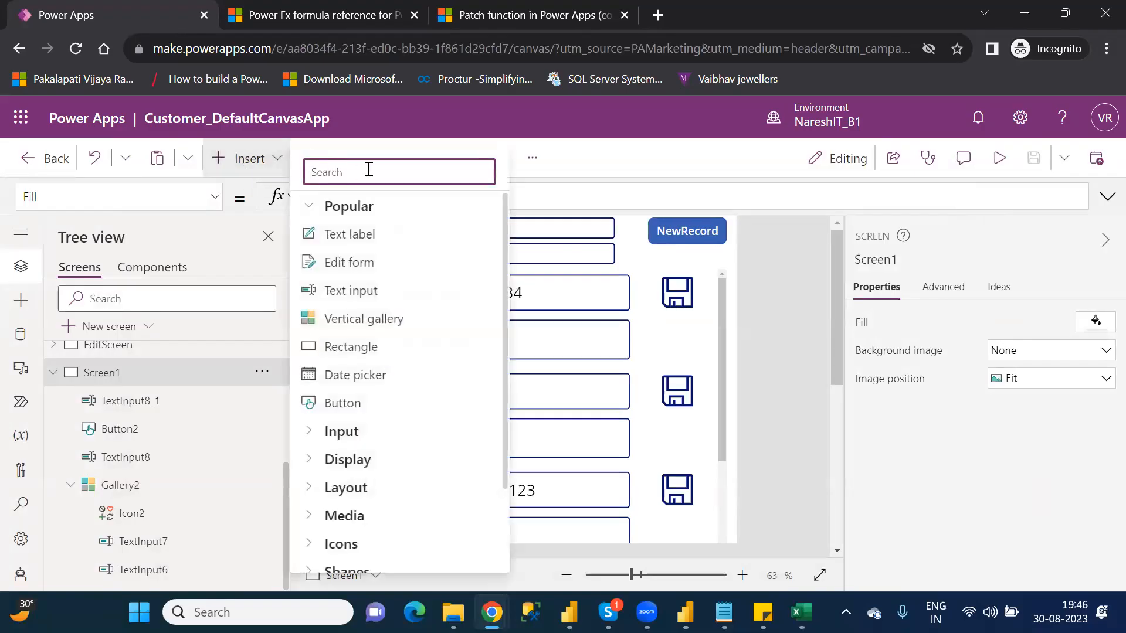
type("pdf")
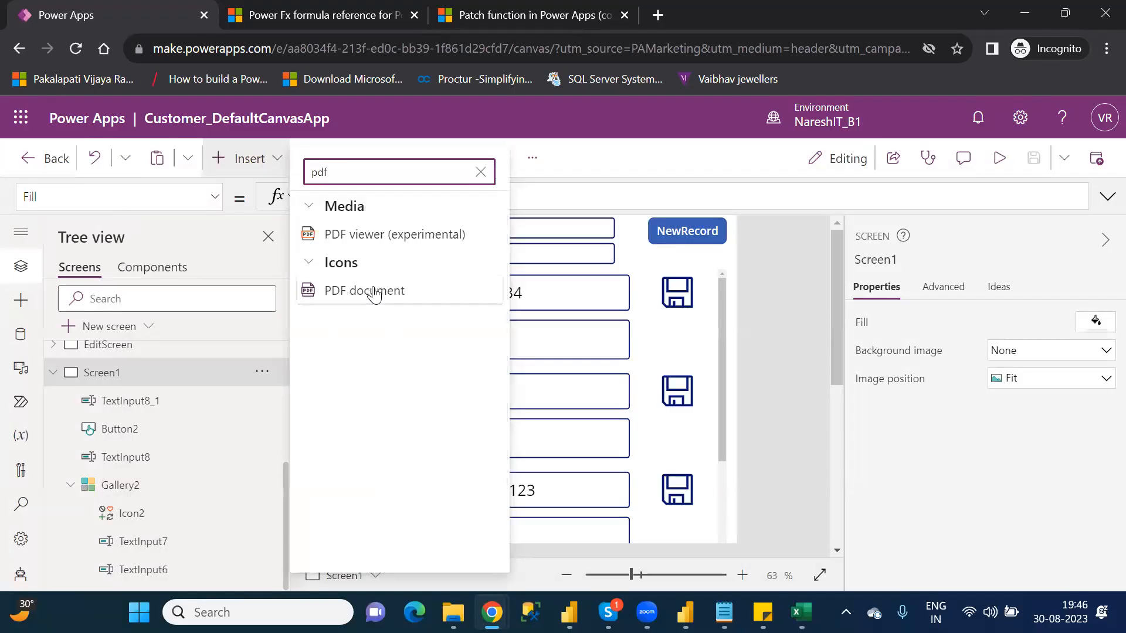
left_click(373, 288)
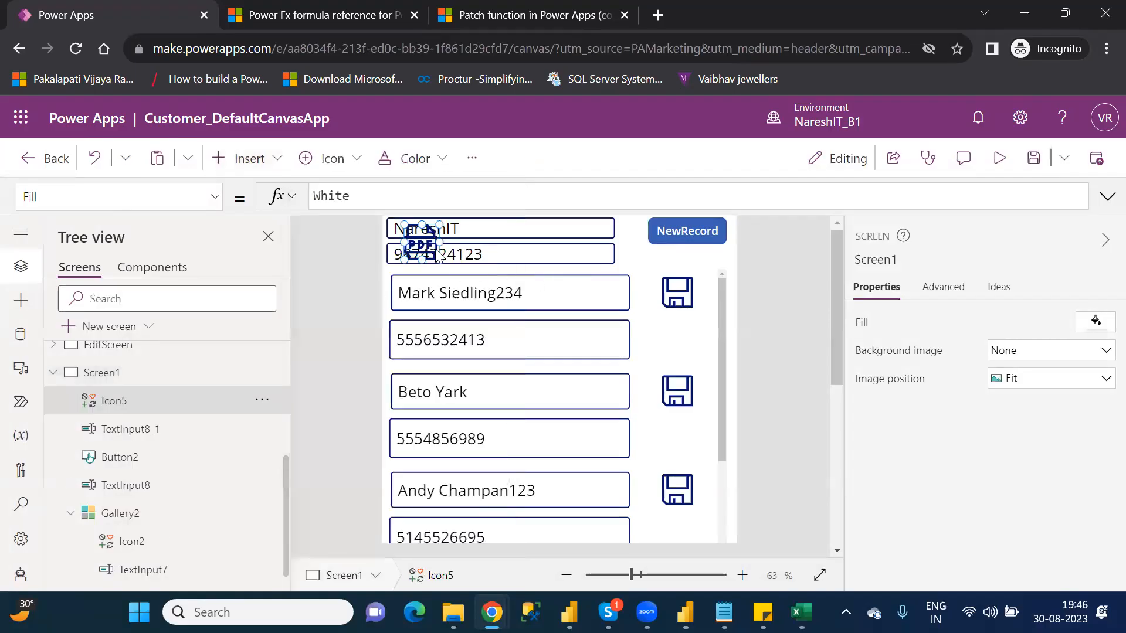
Step: Place the PDF icon under the NewRecord button at about 61 by 35, and set its OnSelect formula to PDF(Gallery2)
left_click_drag(431, 241, 675, 258)
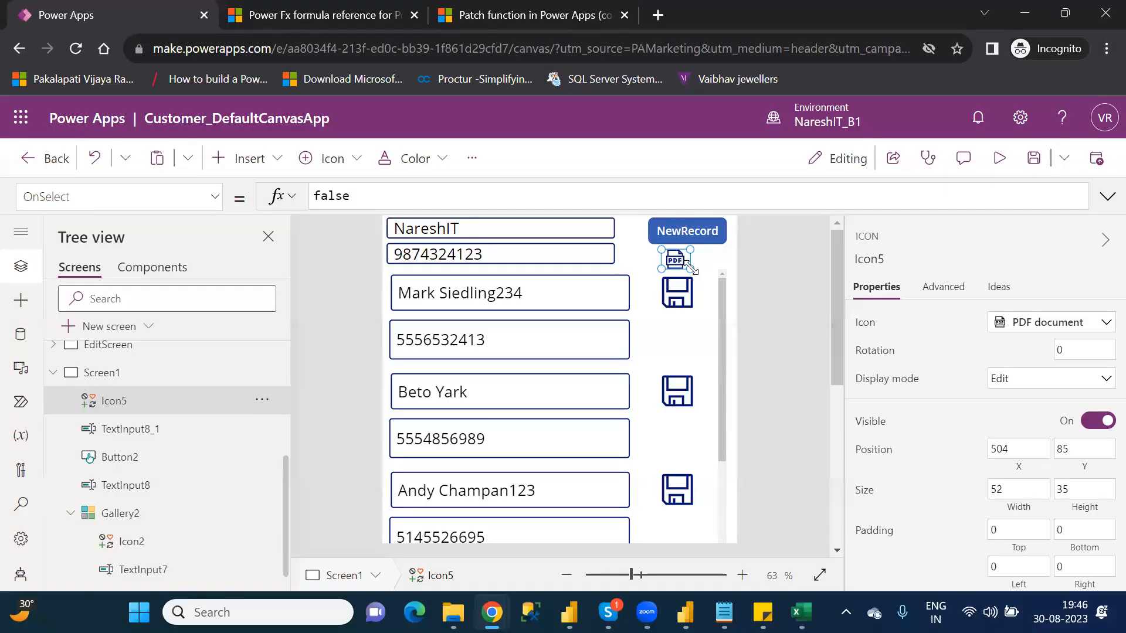
left_click_drag(691, 269, 697, 271)
double_click(339, 200)
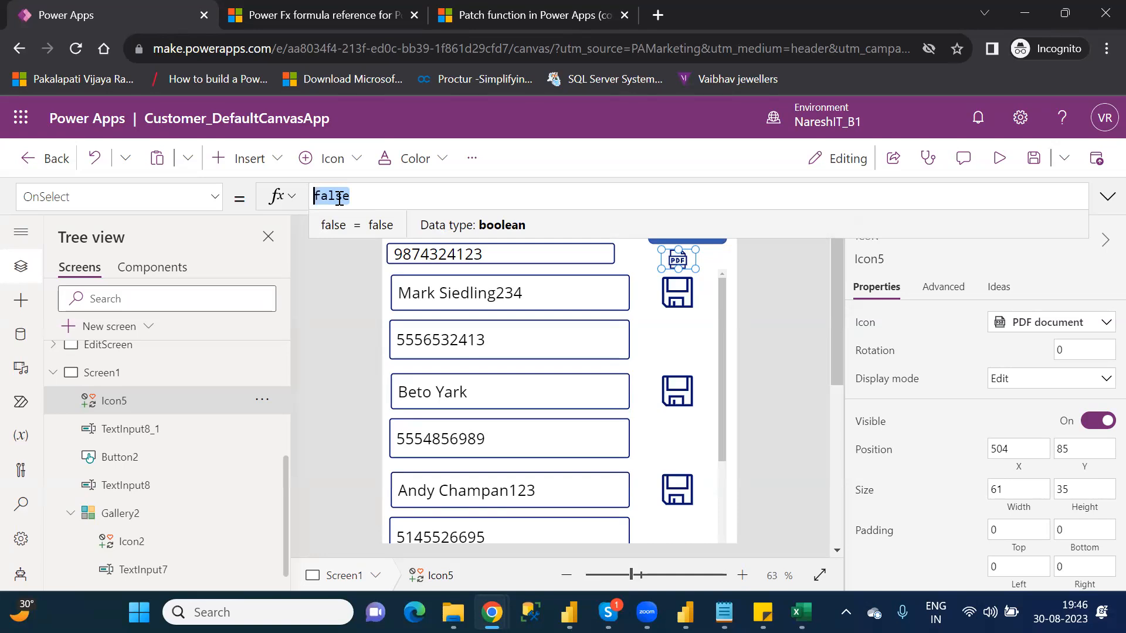
key("BackSpace")
type("pa")
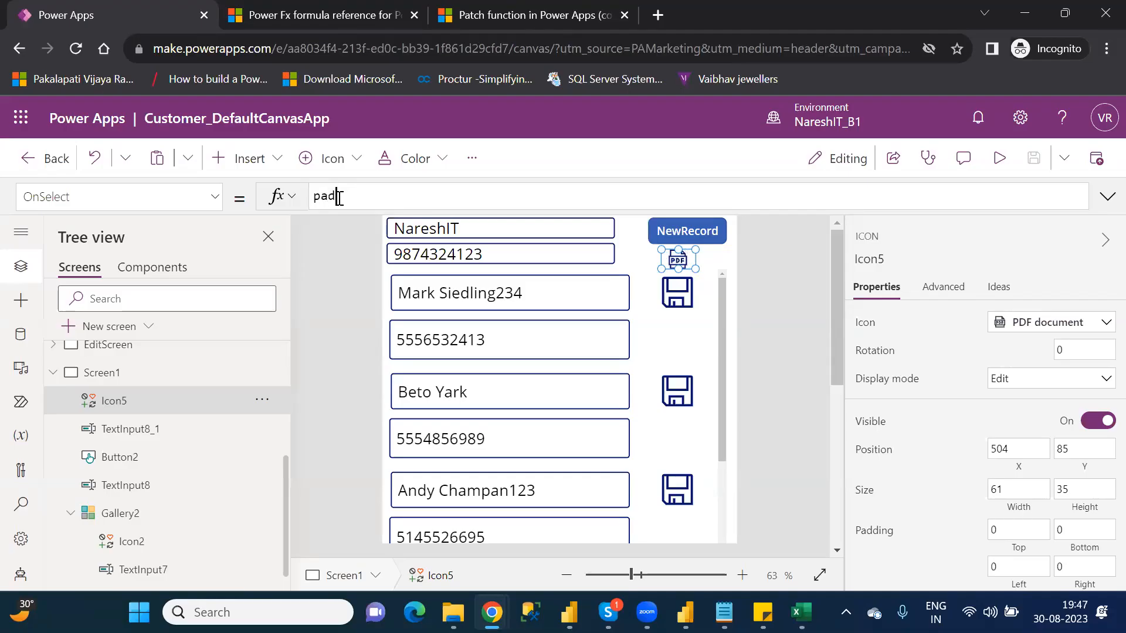
key("BackSpace")
type("df")
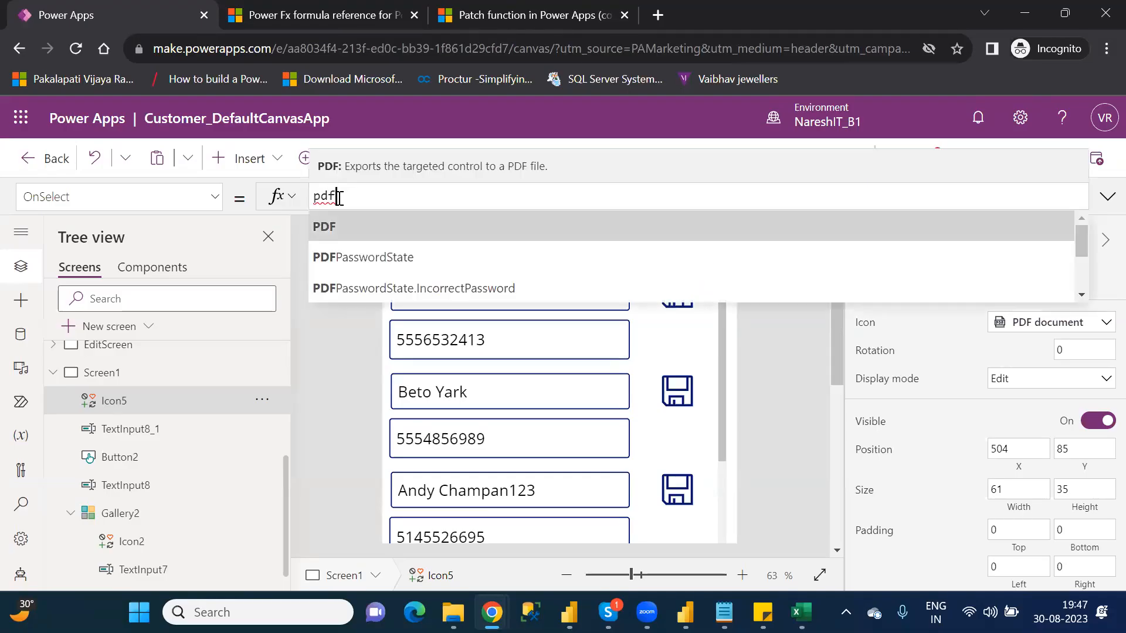
key("Tab")
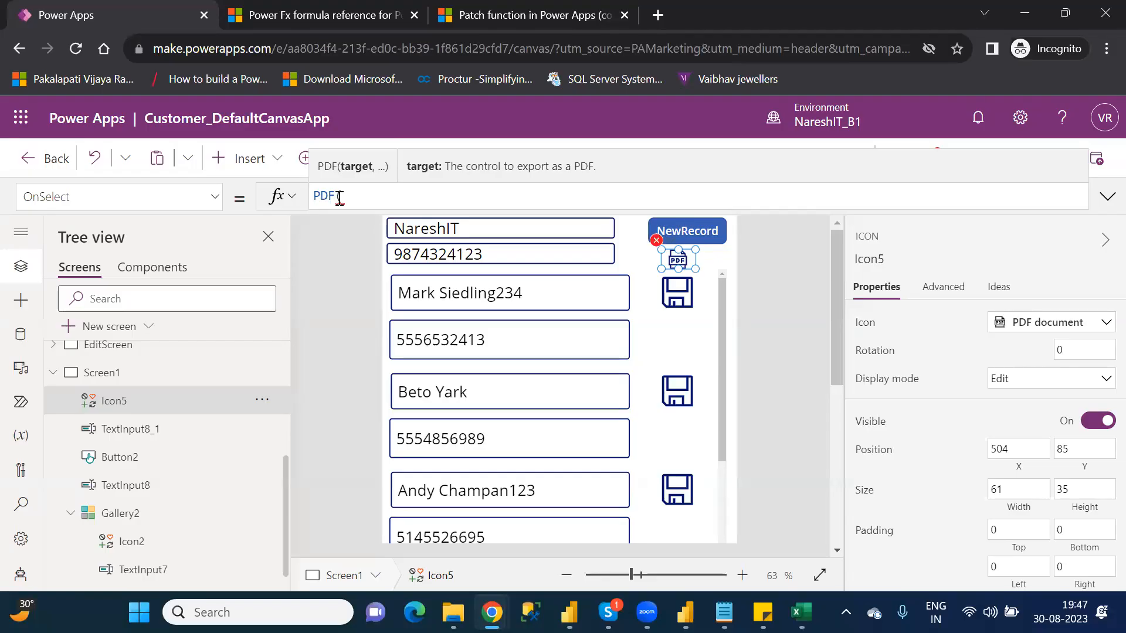
type("(galle")
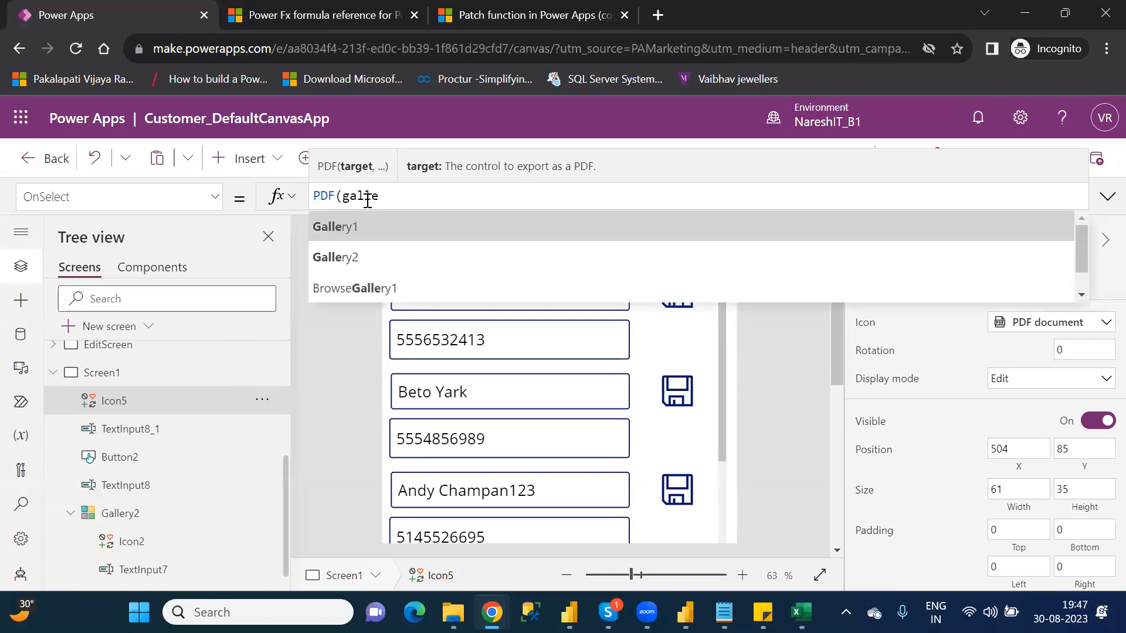
key("Return")
type(")")
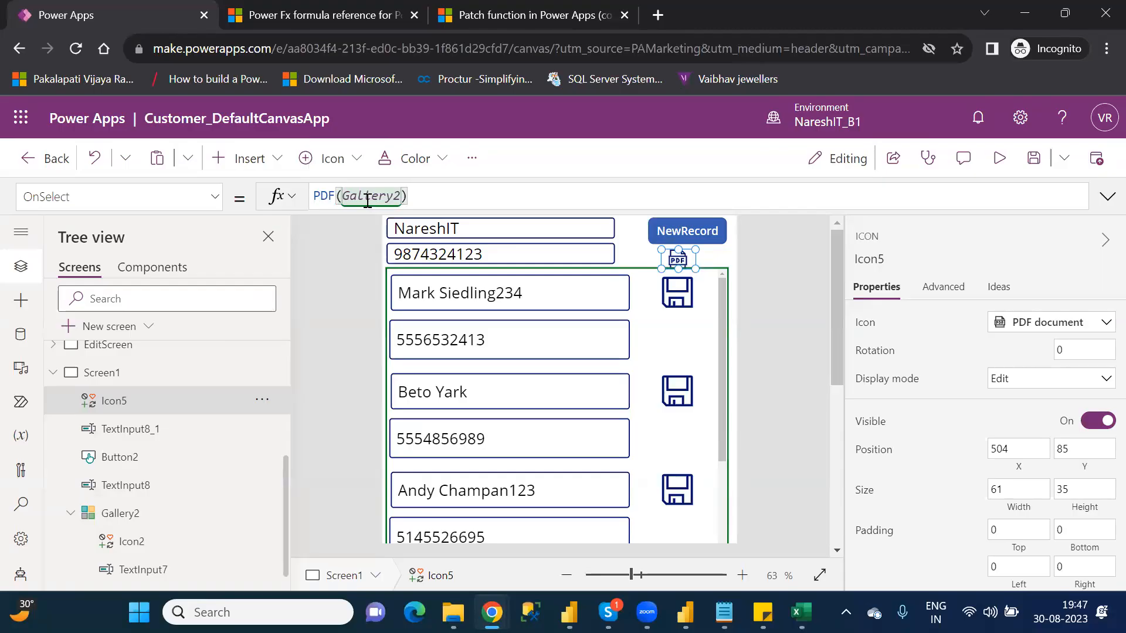
Step: Insert an experimental PDF viewer on Screen1 and move it to the lower part of the screen, at about X 165, Y 532
left_click(257, 163)
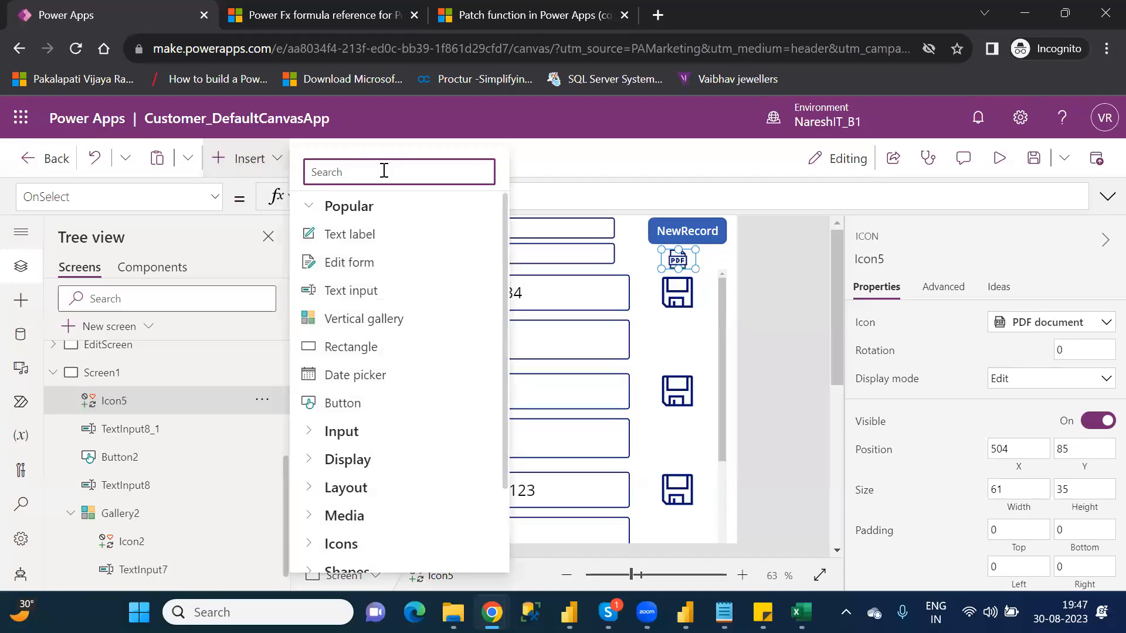
type("pd")
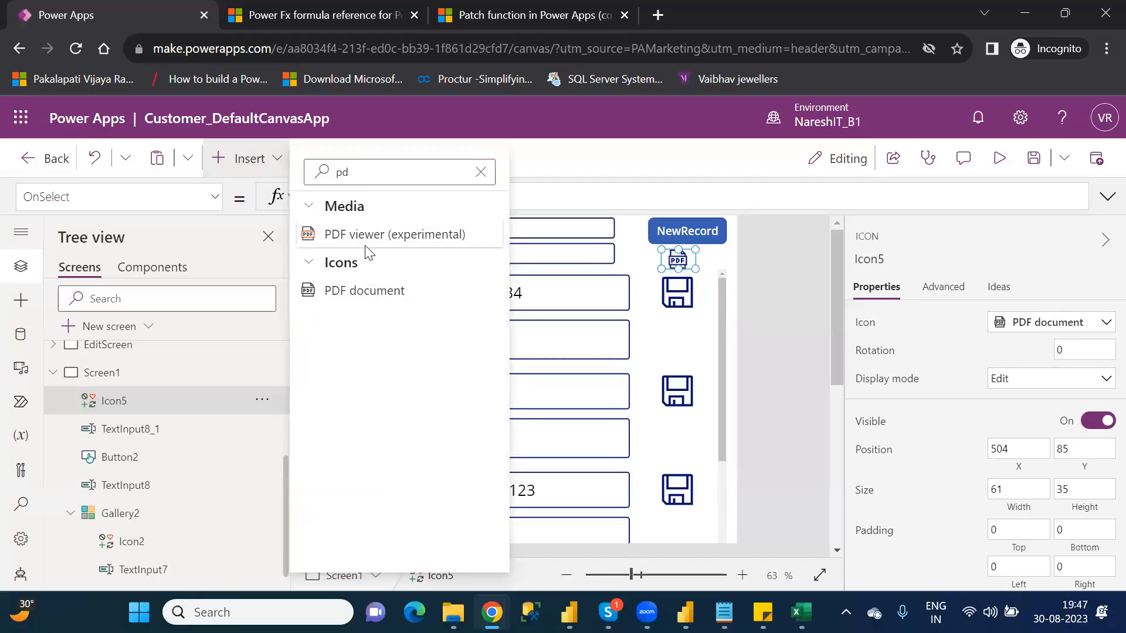
key("Escape")
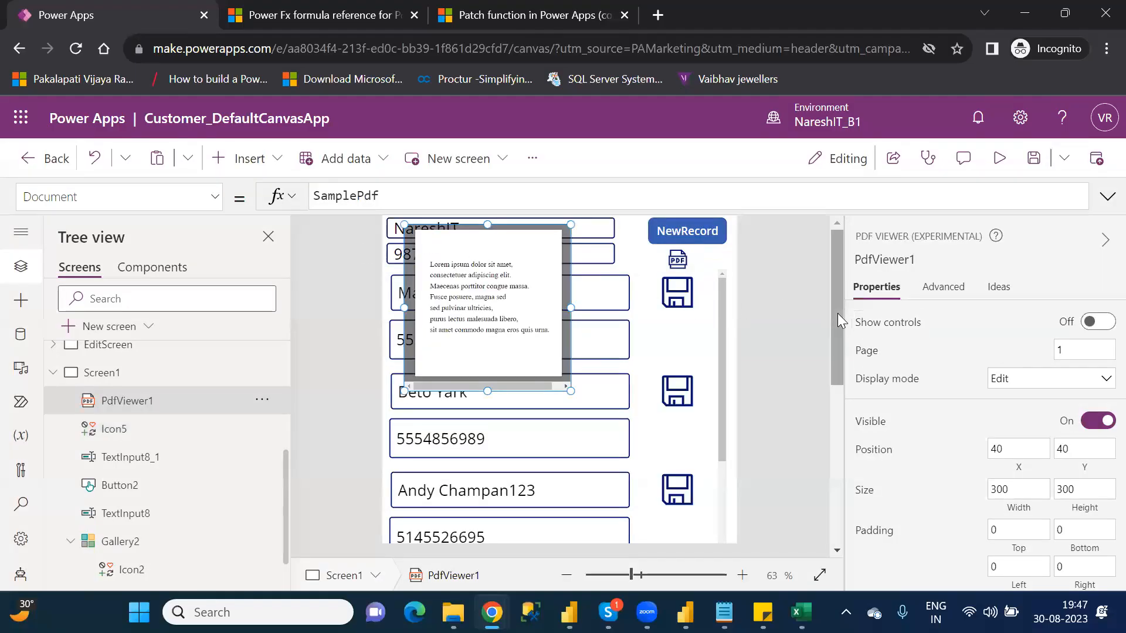
scroll(841, 340, "down", 1)
scroll(842, 357, "down", 3)
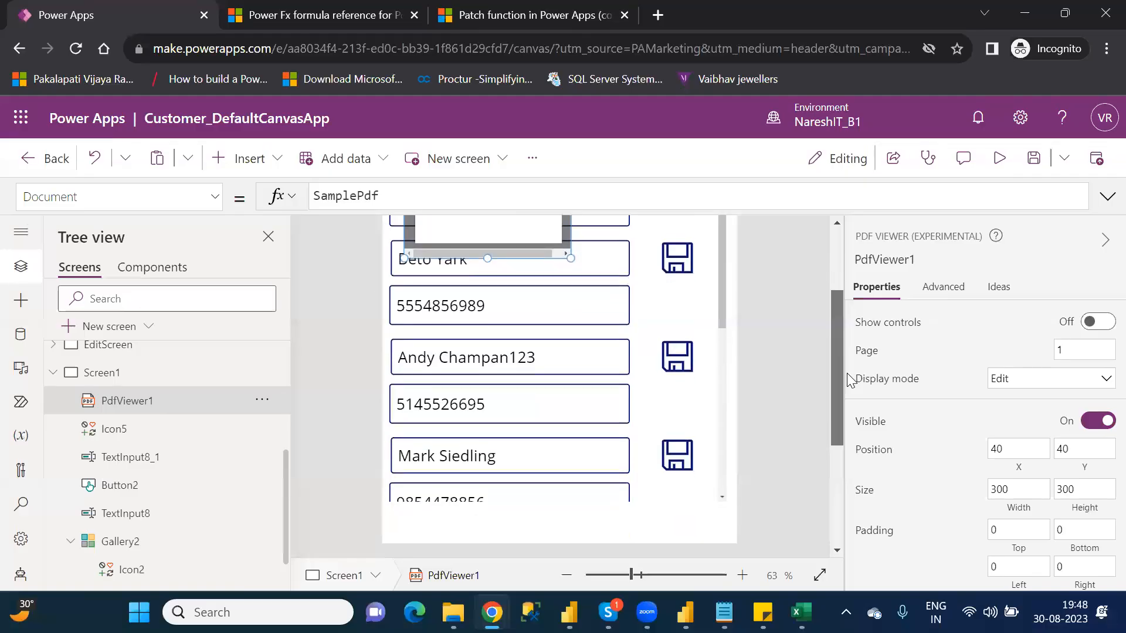
left_click_drag(496, 234, 568, 508)
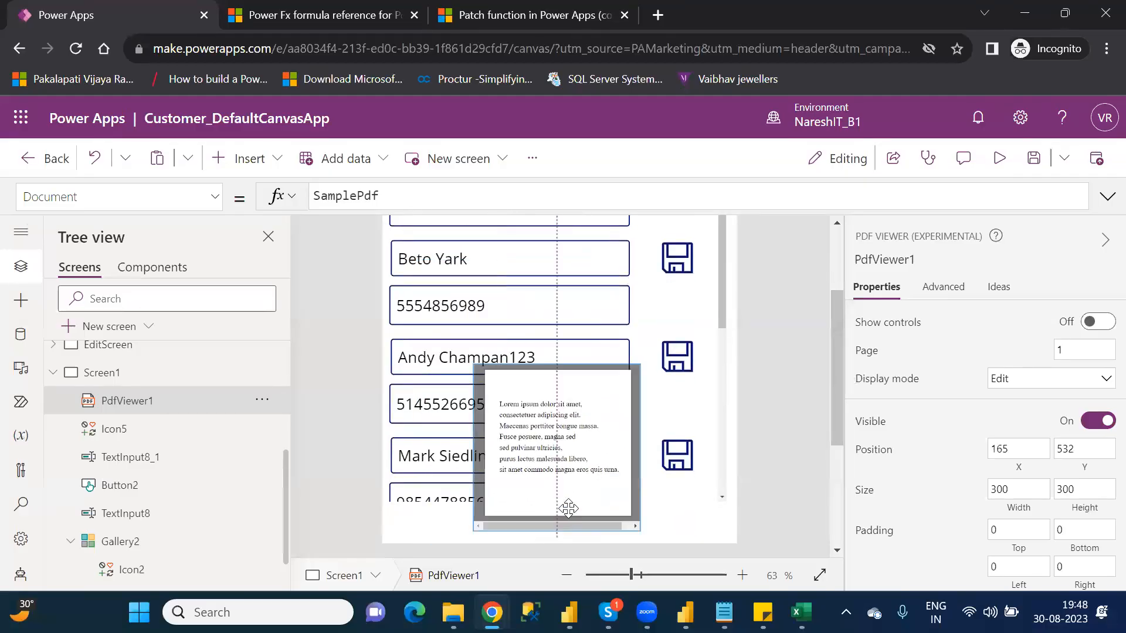
Step: Shorten Gallery2 to a height of about 356, and fit the PDF viewer below it at about 612 by 349
left_click(680, 497)
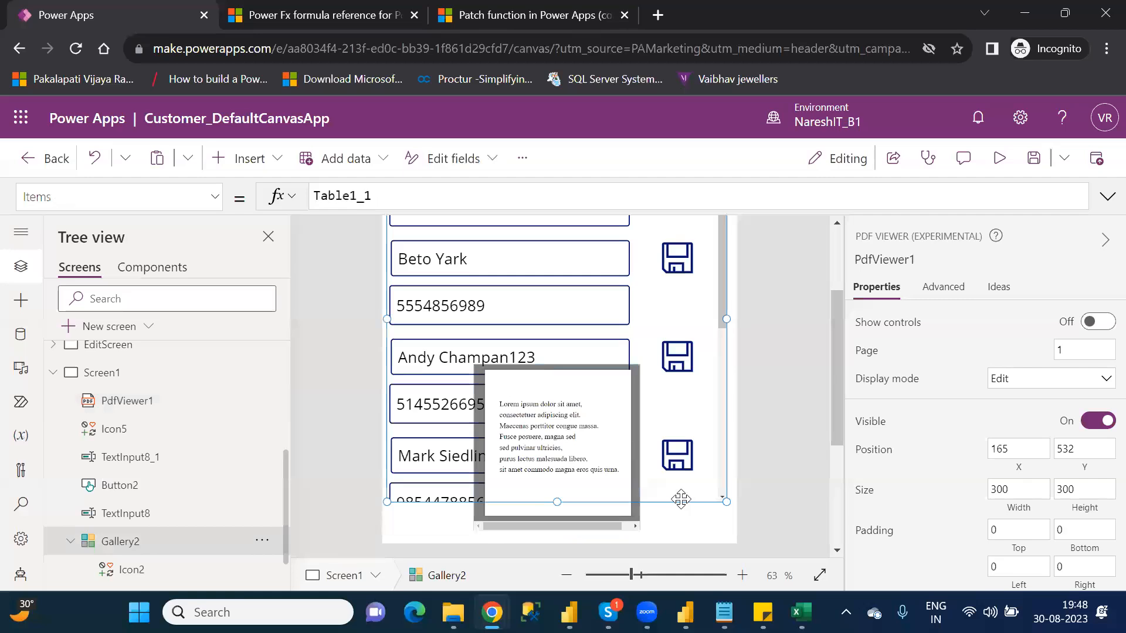
left_click_drag(555, 502, 549, 336)
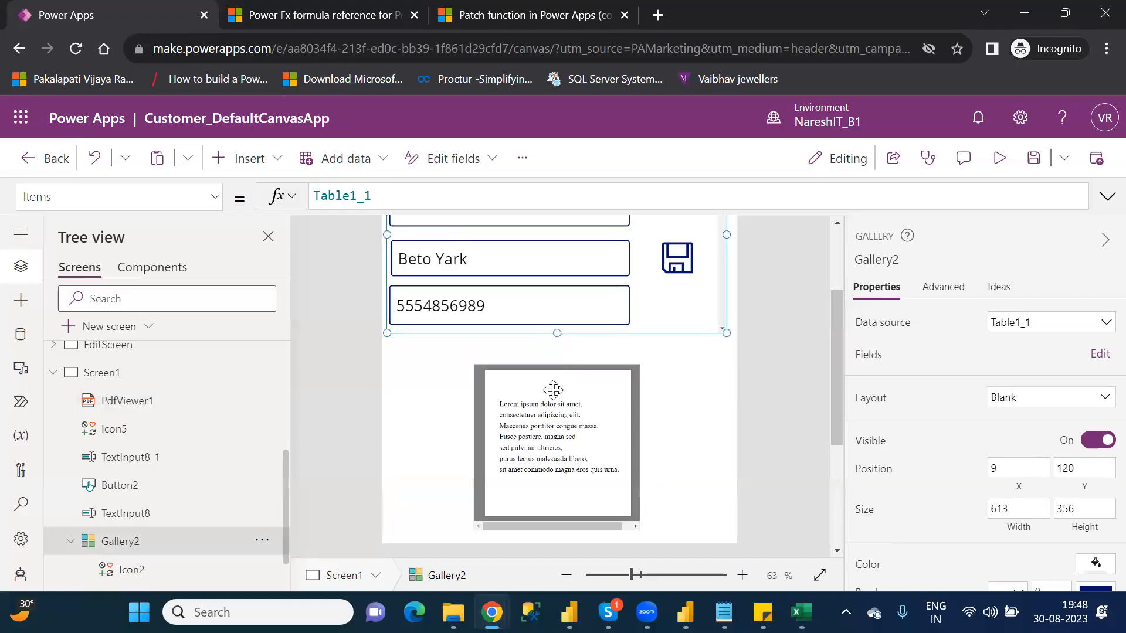
left_click(553, 390)
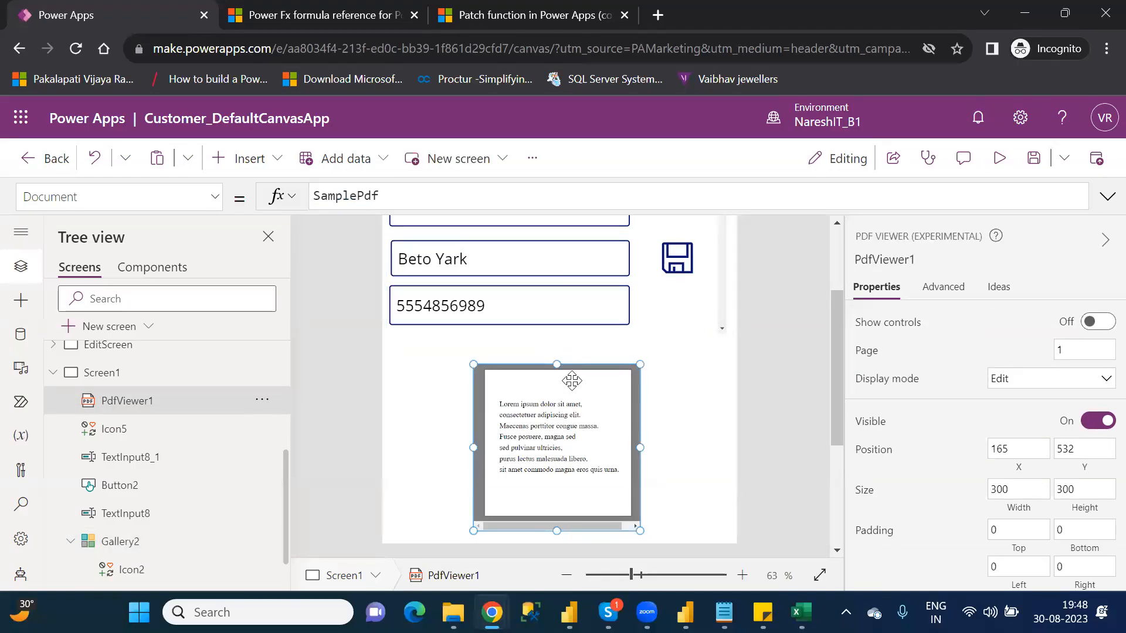
left_click_drag(526, 372, 488, 358)
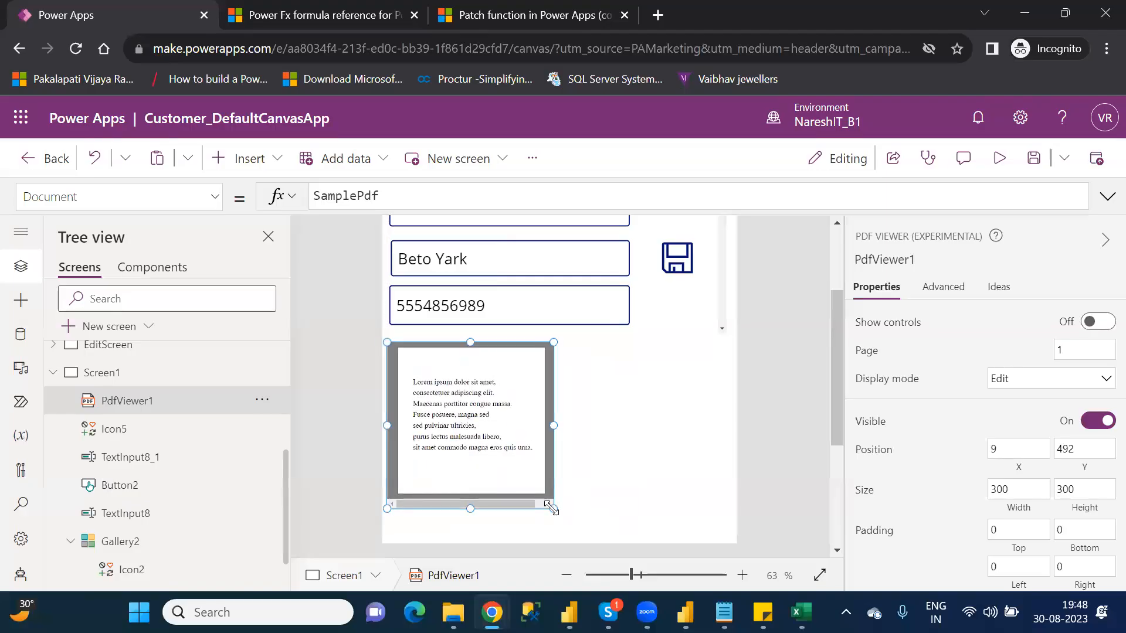
left_click_drag(558, 509, 725, 535)
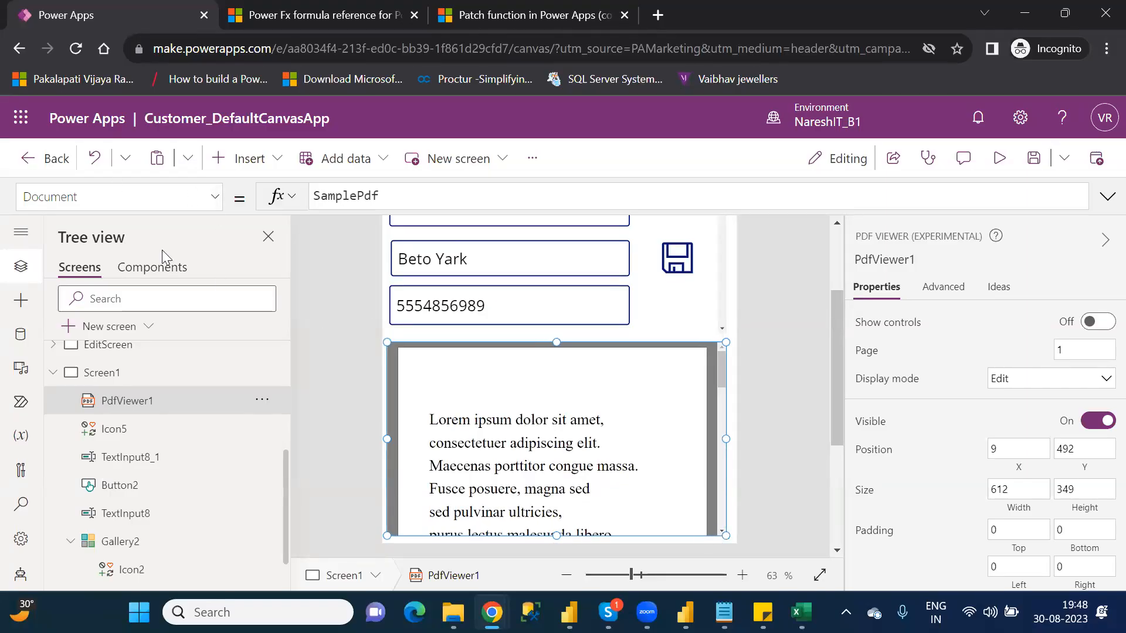
double_click(338, 196)
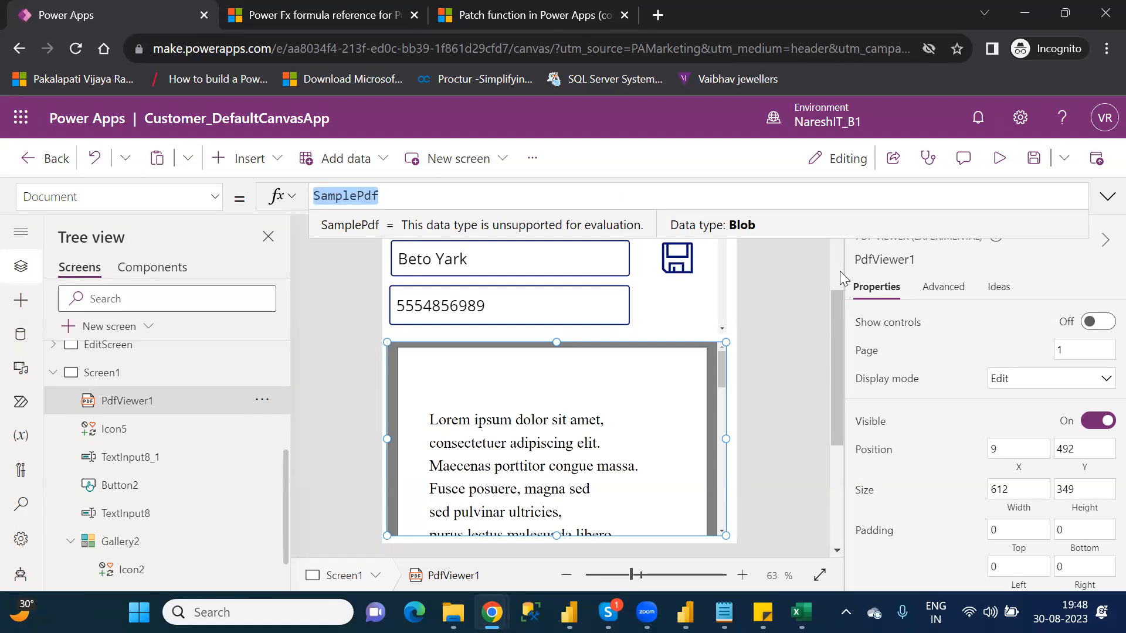
Step: Change the PDF icon's OnSelect formula to Set(pdfx,PDF(Gallery2)) so the export is stored in a variable
scroll(840, 271, "up", 3)
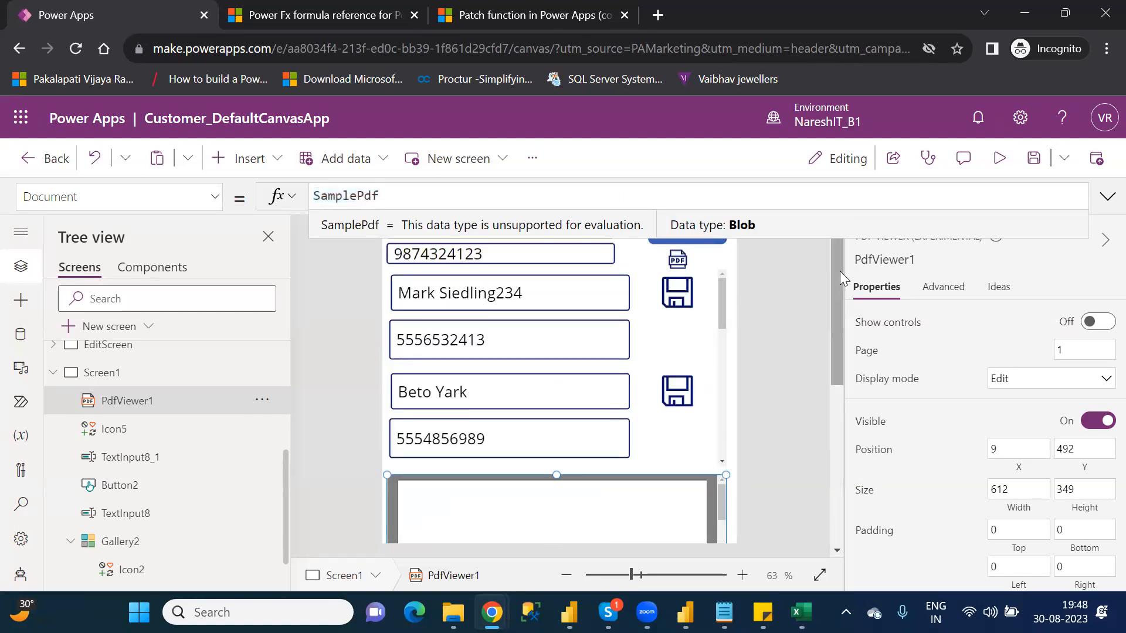
left_click(664, 256)
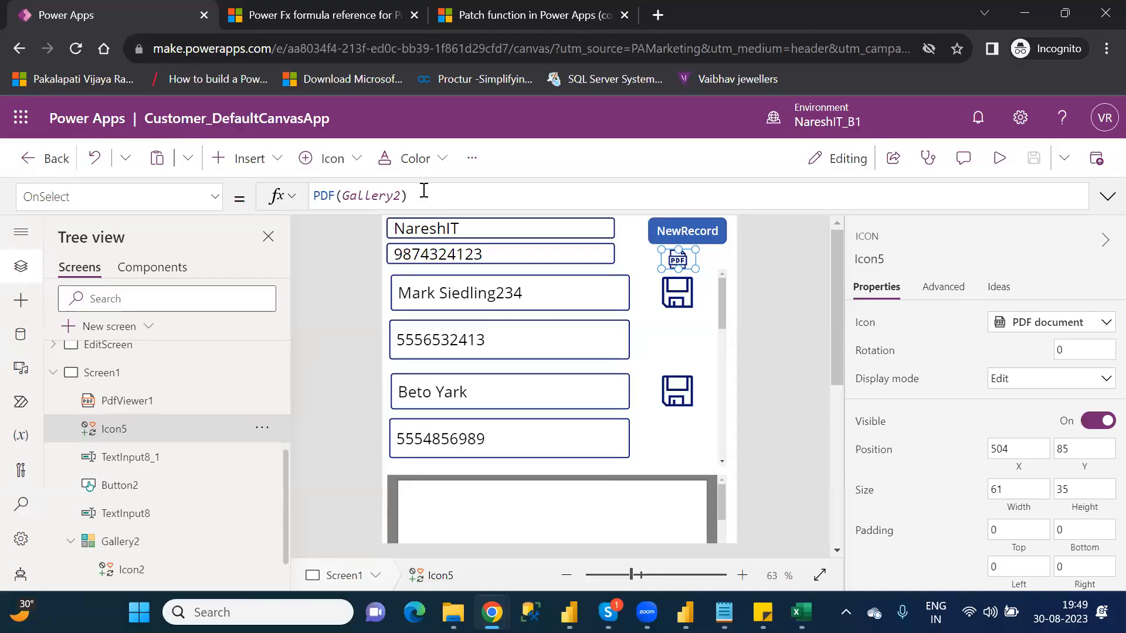
left_click(314, 195)
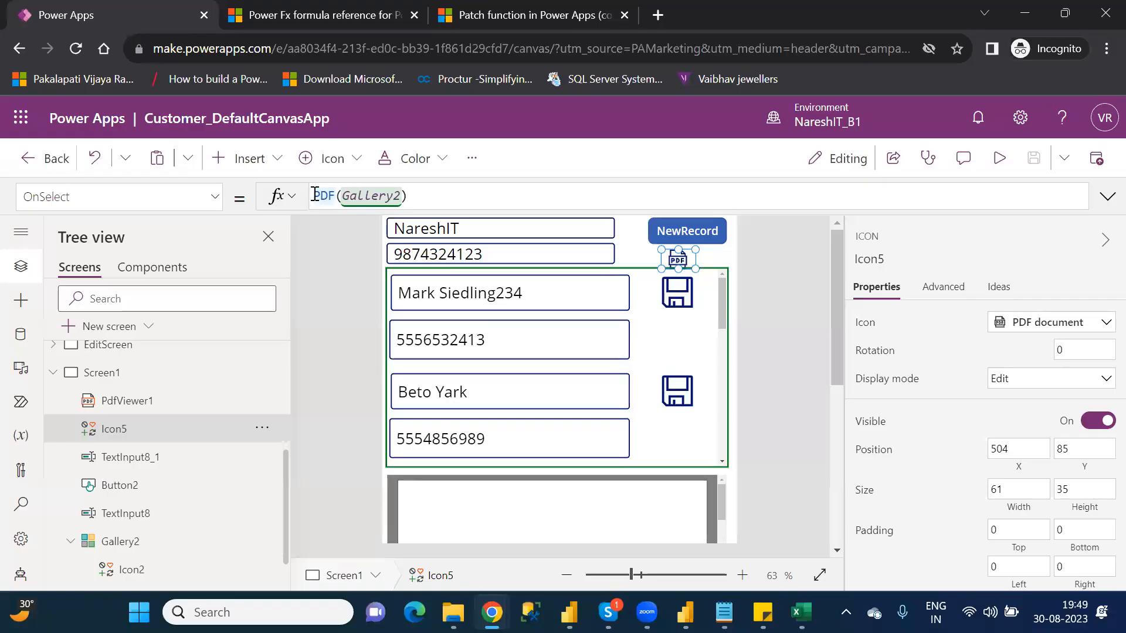
type("Se")
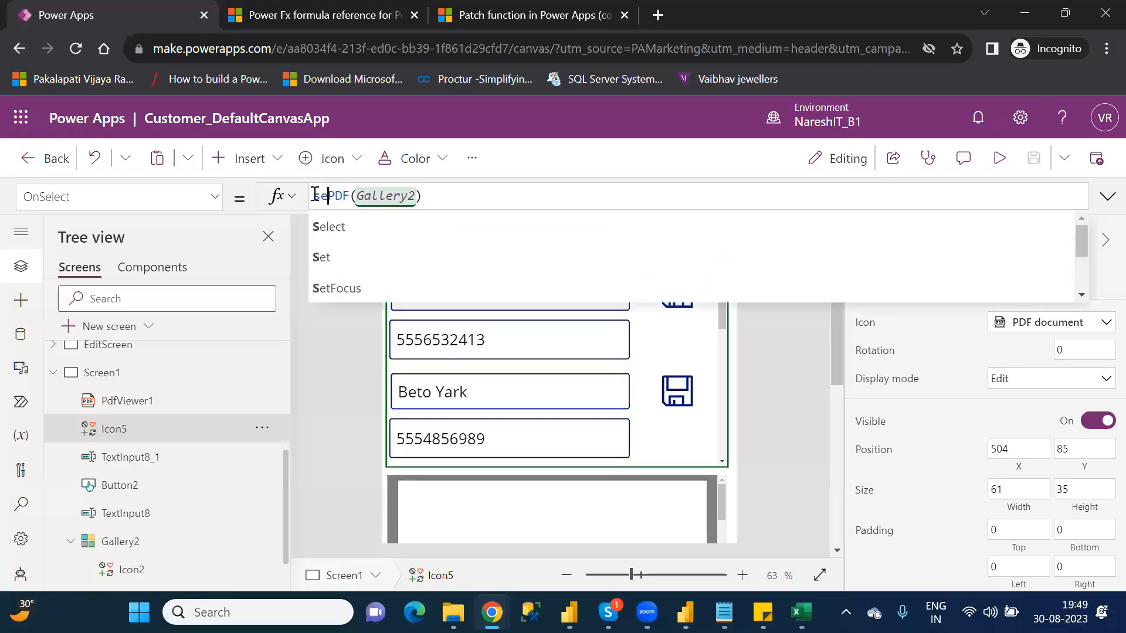
type("t")
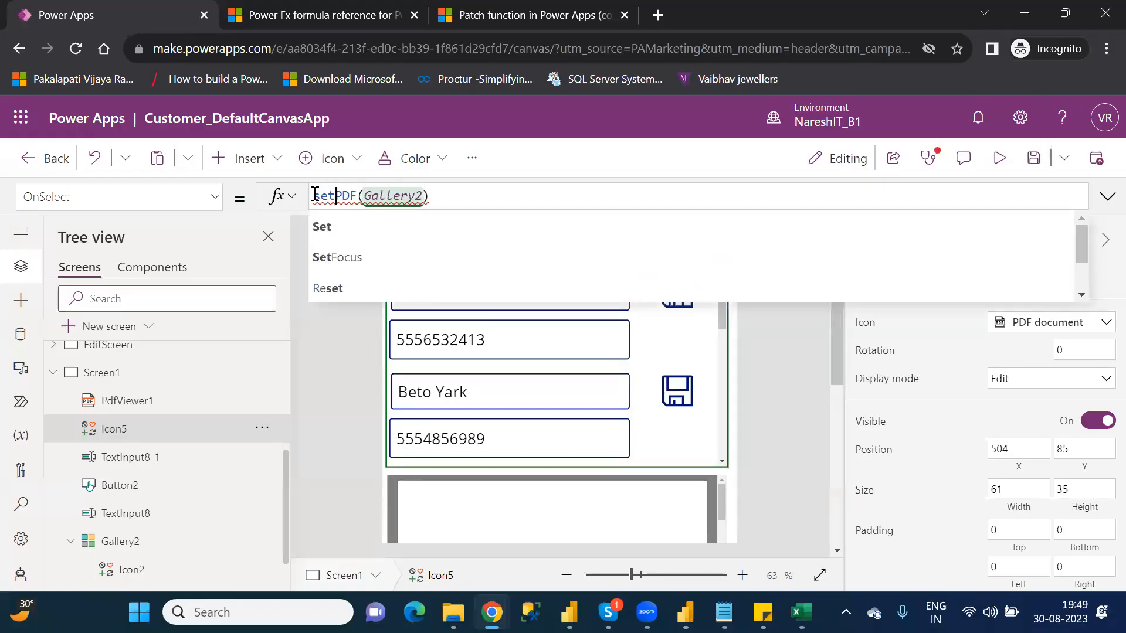
type("(")
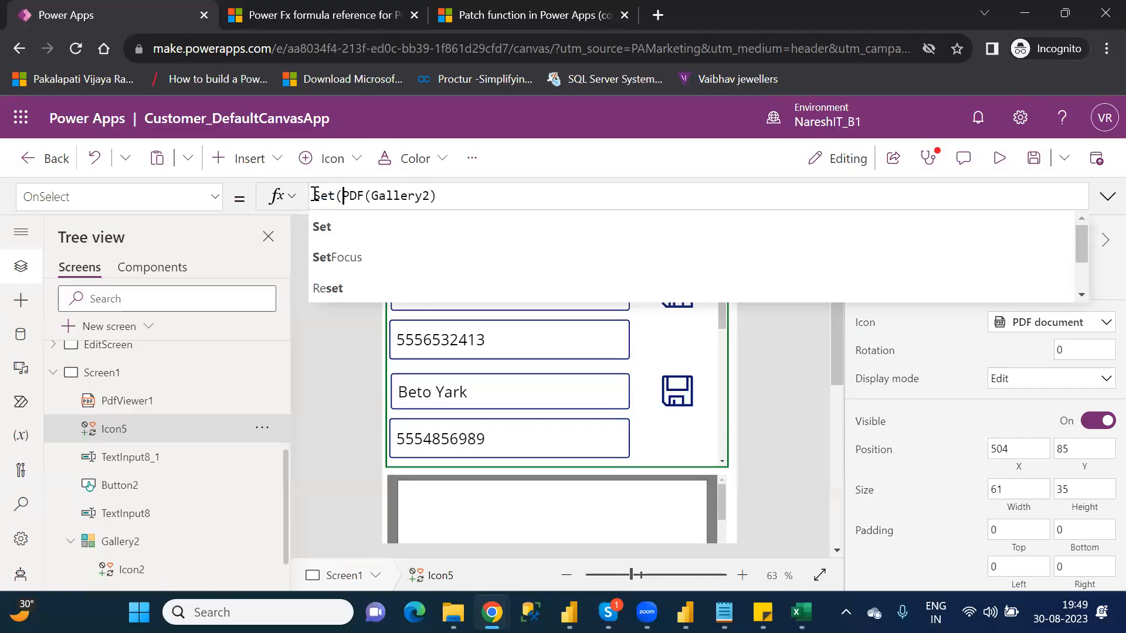
type(",")
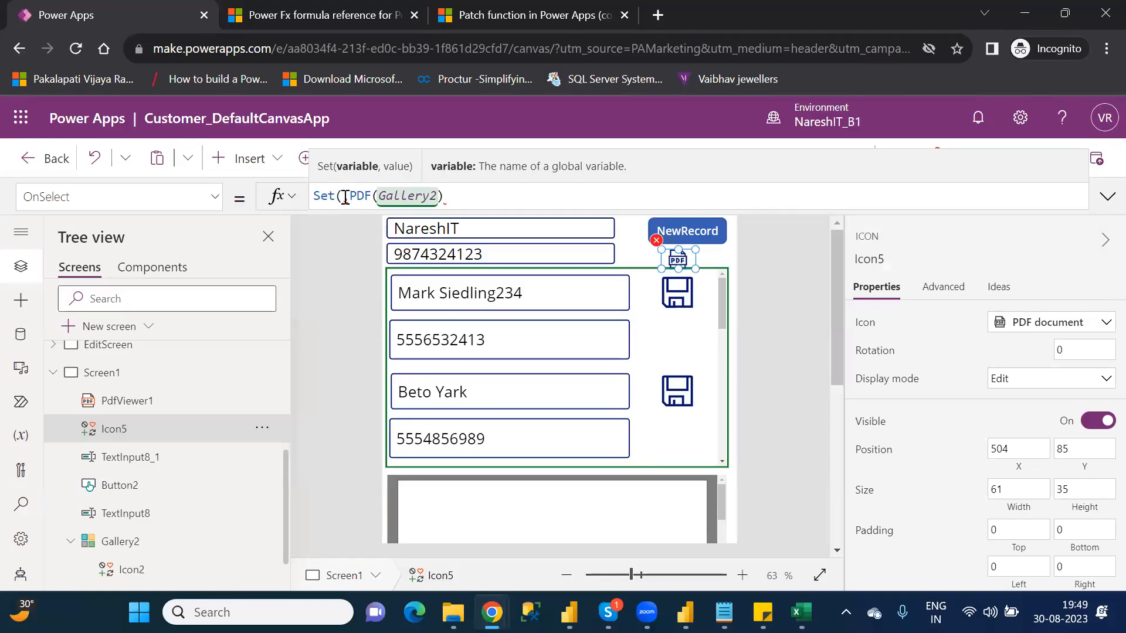
mouse_move(345, 197)
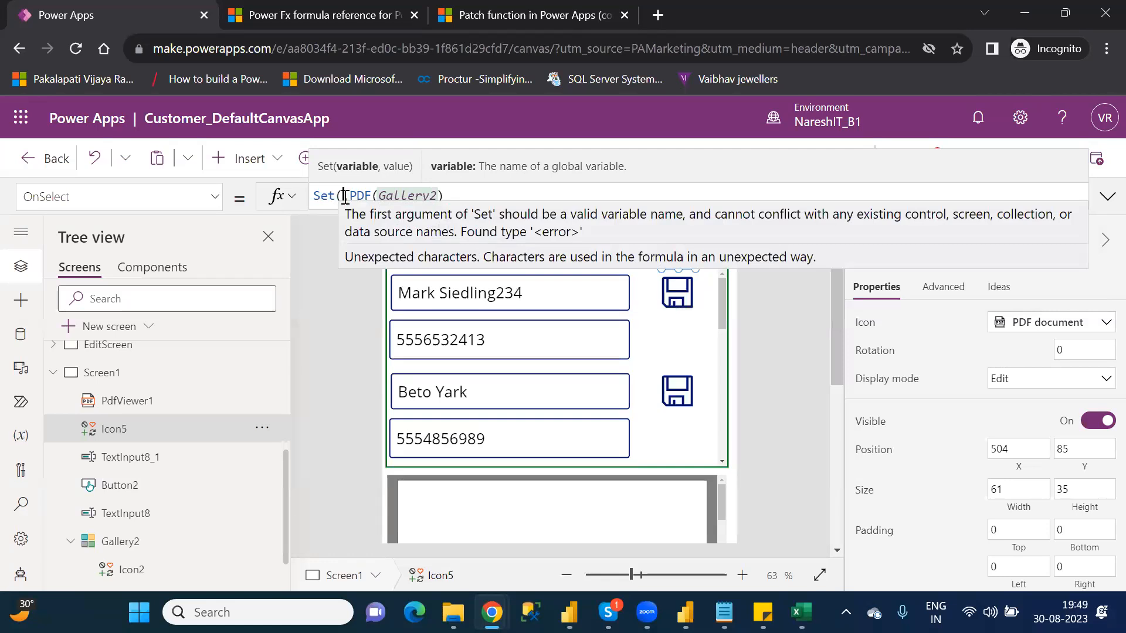
type("pdf,")
type("x,")
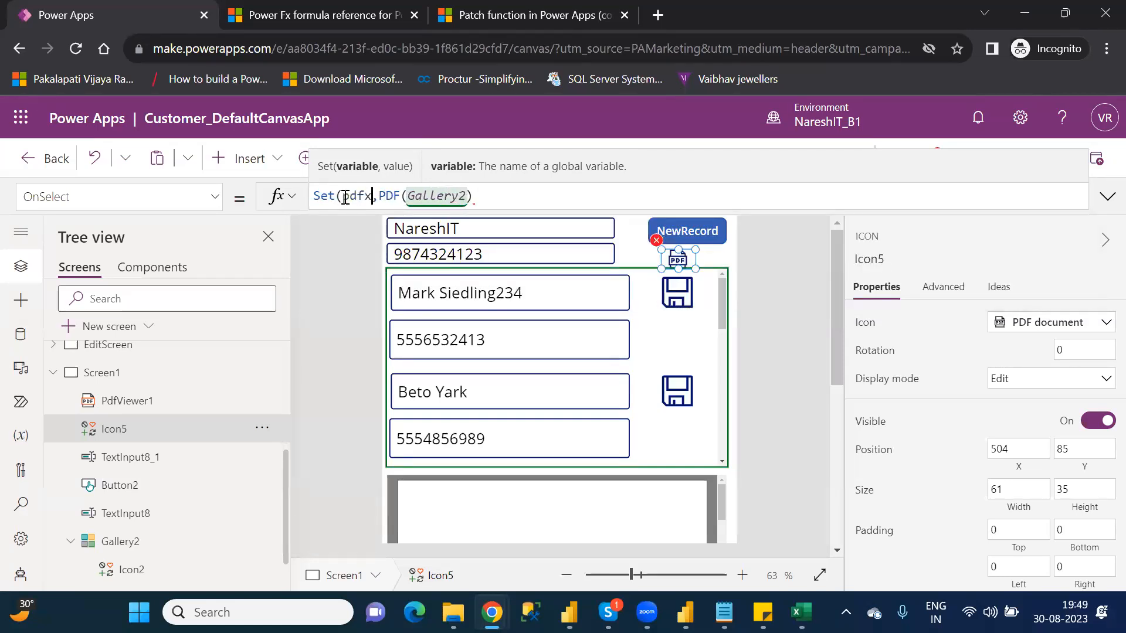
left_click(486, 195)
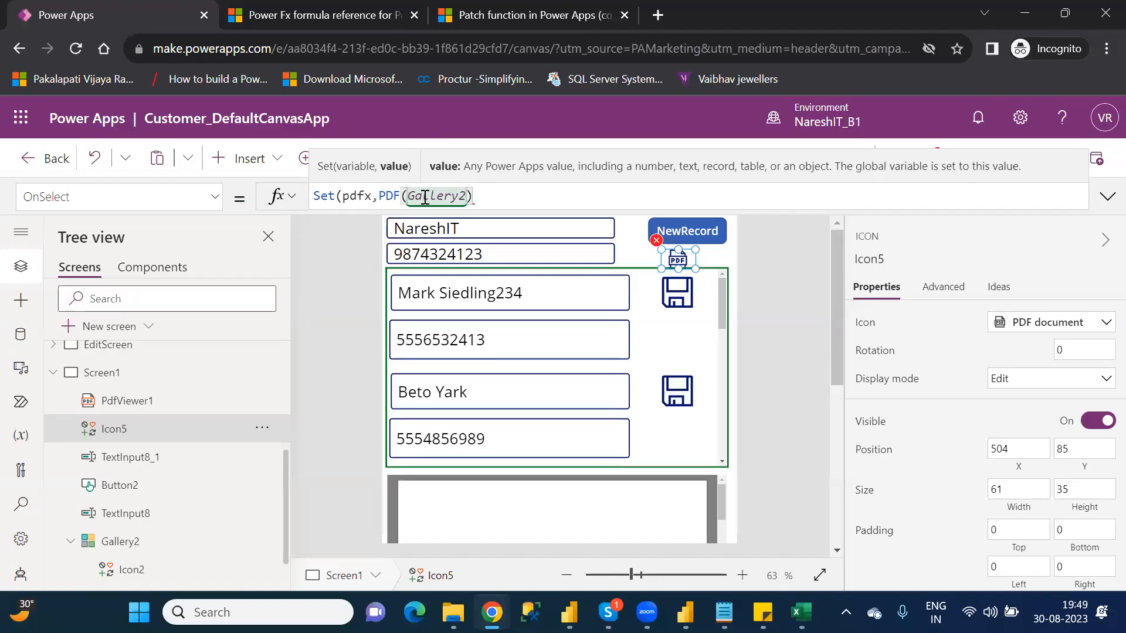
mouse_move(379, 197)
left_mouse_down()
mouse_move(423, 195)
mouse_move(385, 195)
left_mouse_up()
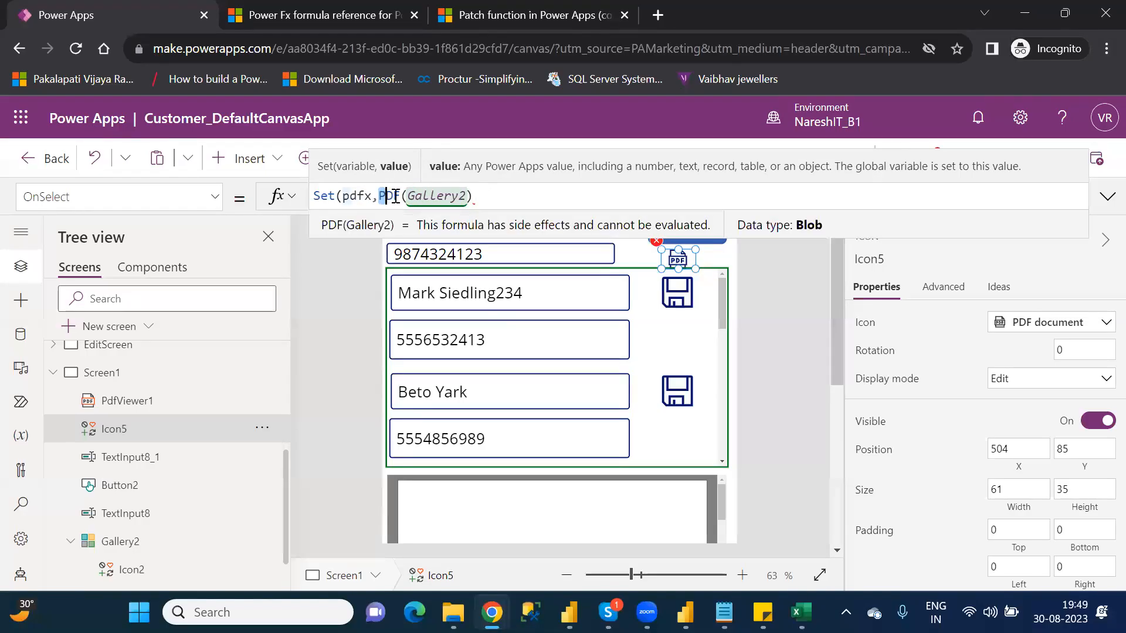
left_click_drag(473, 196, 379, 196)
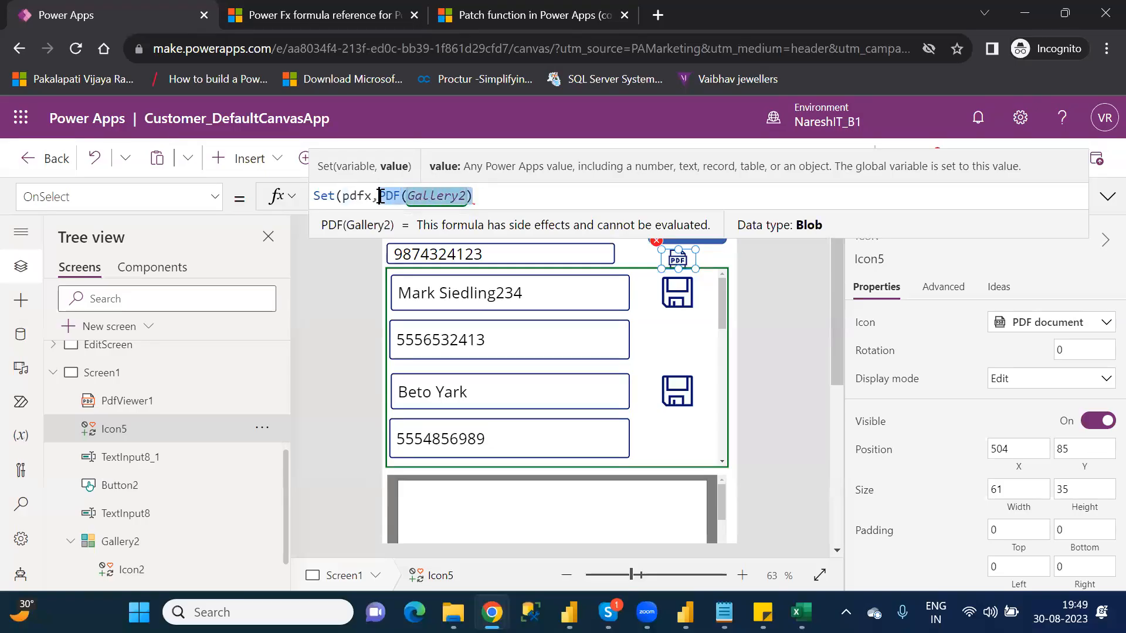
left_click(499, 201)
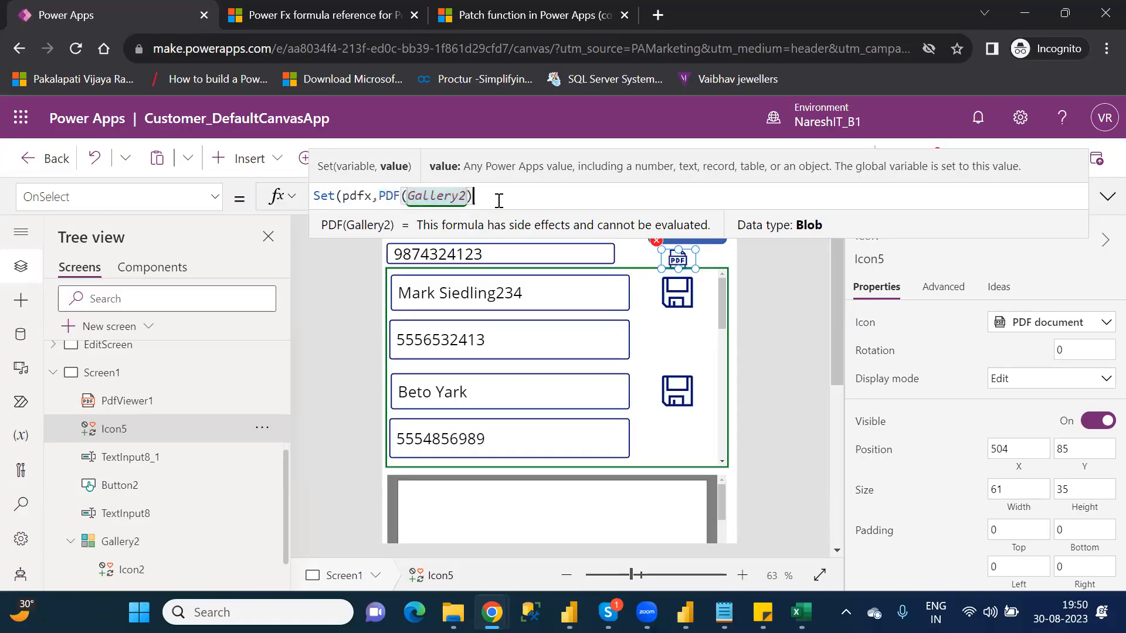
type(")")
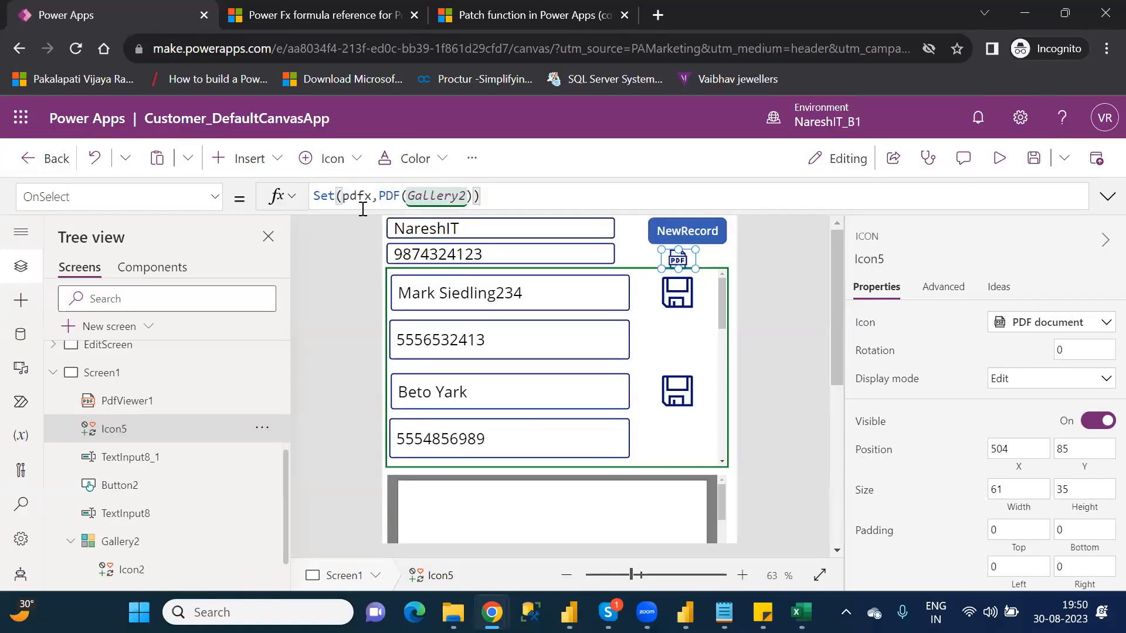
Step: Replace the PDF viewer's Document value with the variable pdfx
left_click(693, 479)
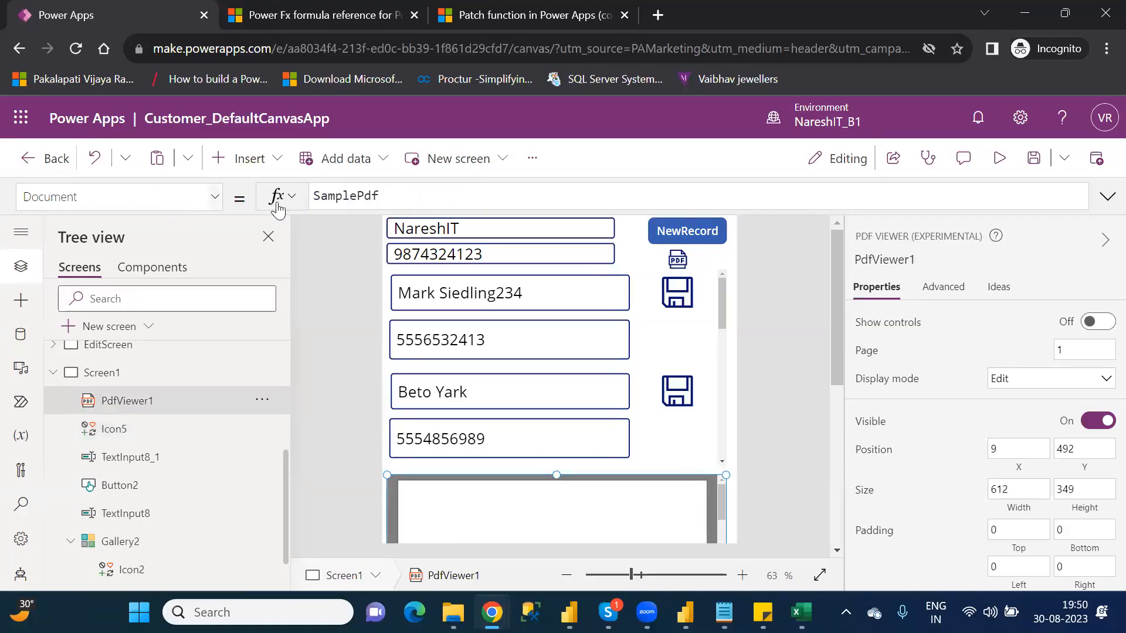
left_click_drag(389, 197, 315, 197)
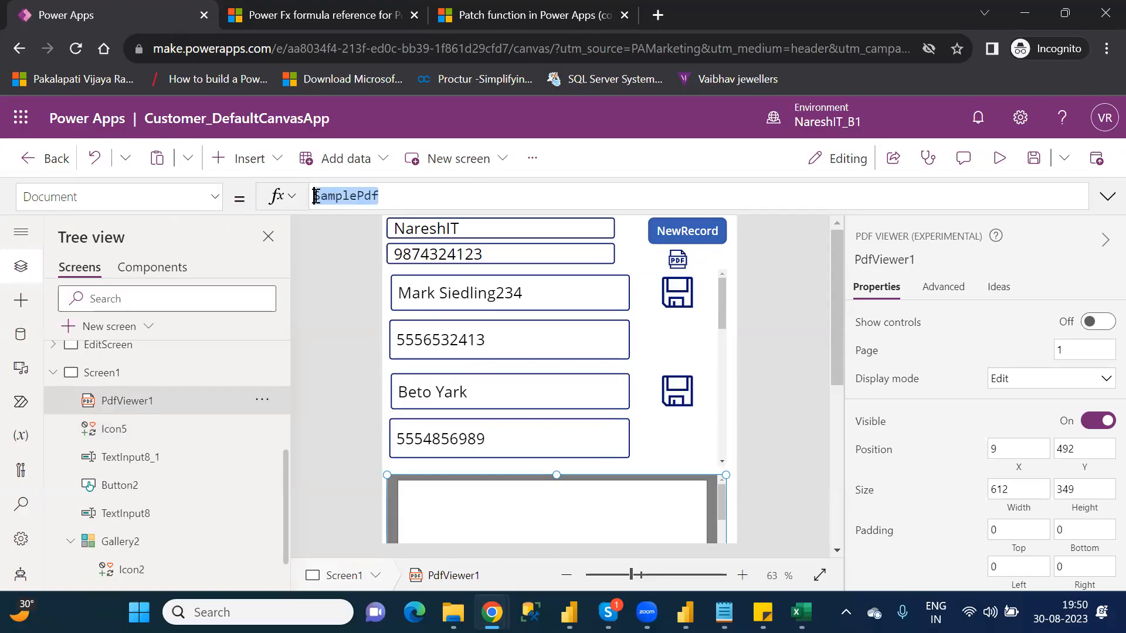
key("BackSpace")
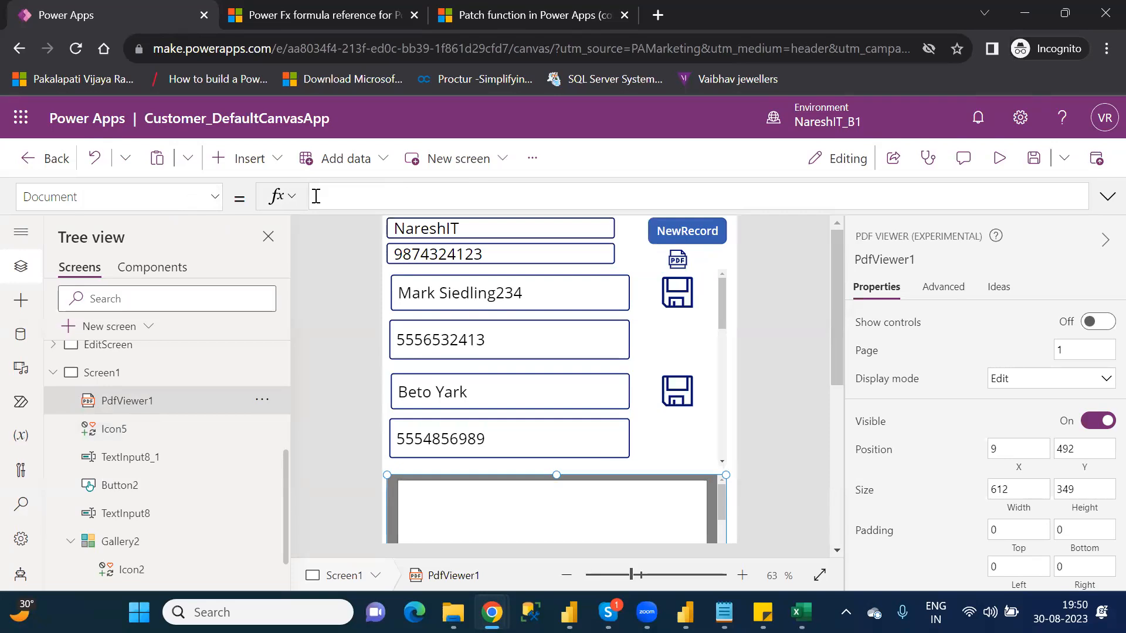
type("pdf")
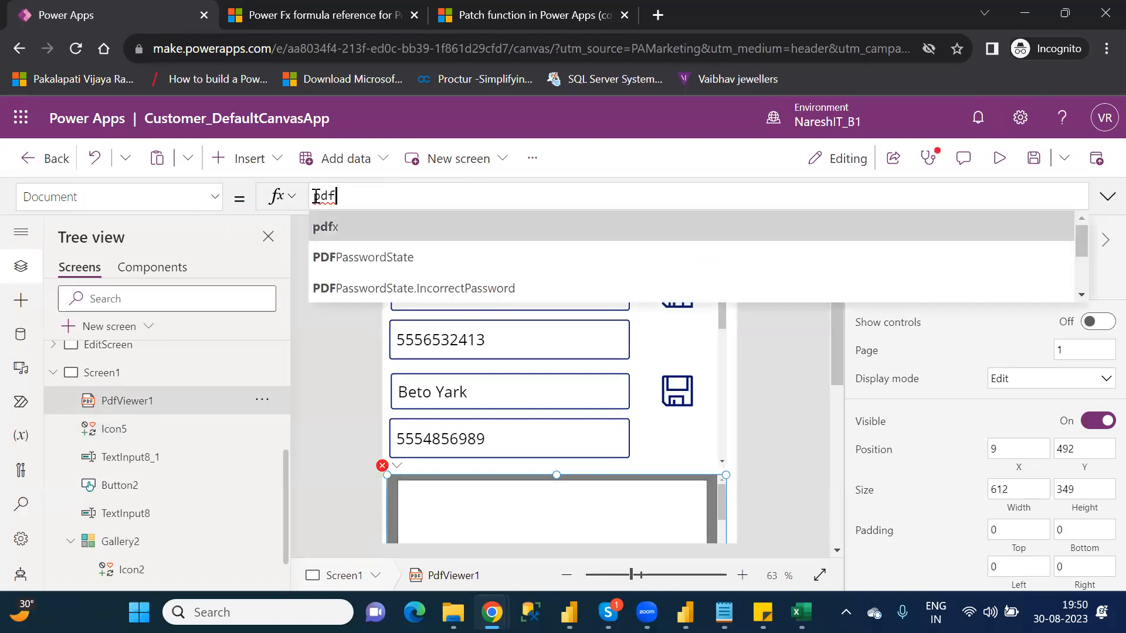
type("x")
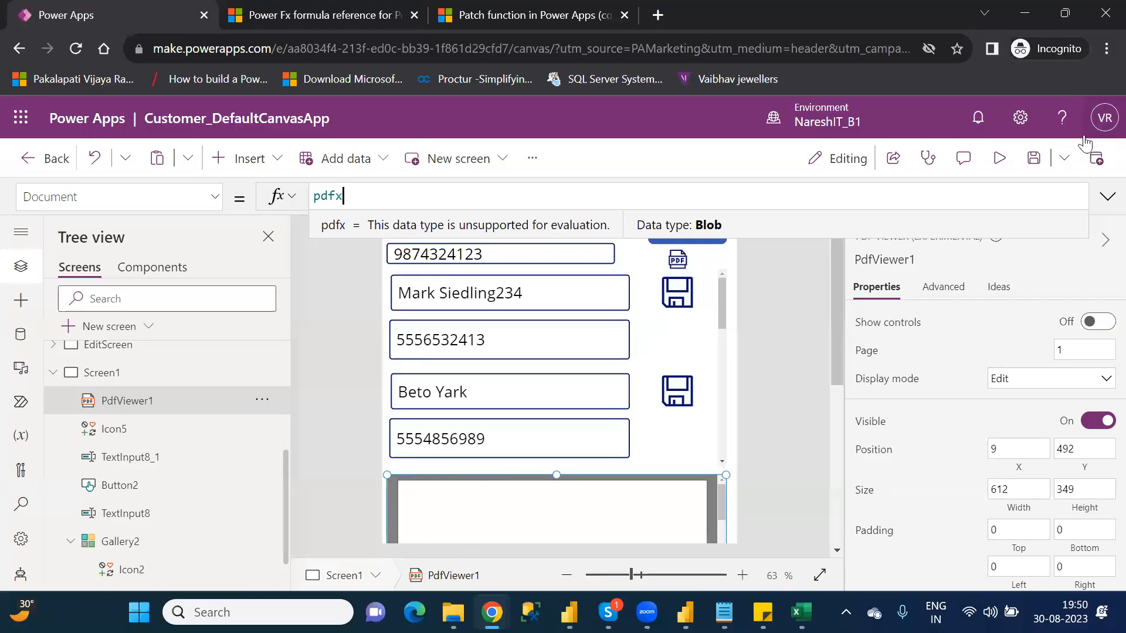
Step: Preview the app and run the PDF icon to generate the gallery's PDF
left_click(1011, 157)
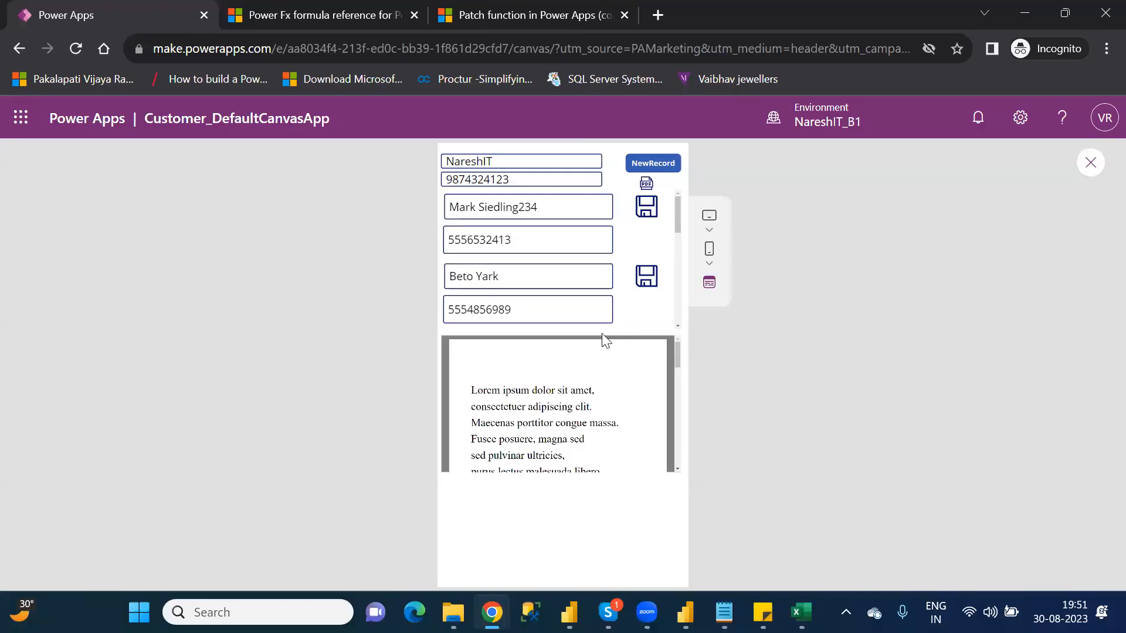
left_click(648, 184)
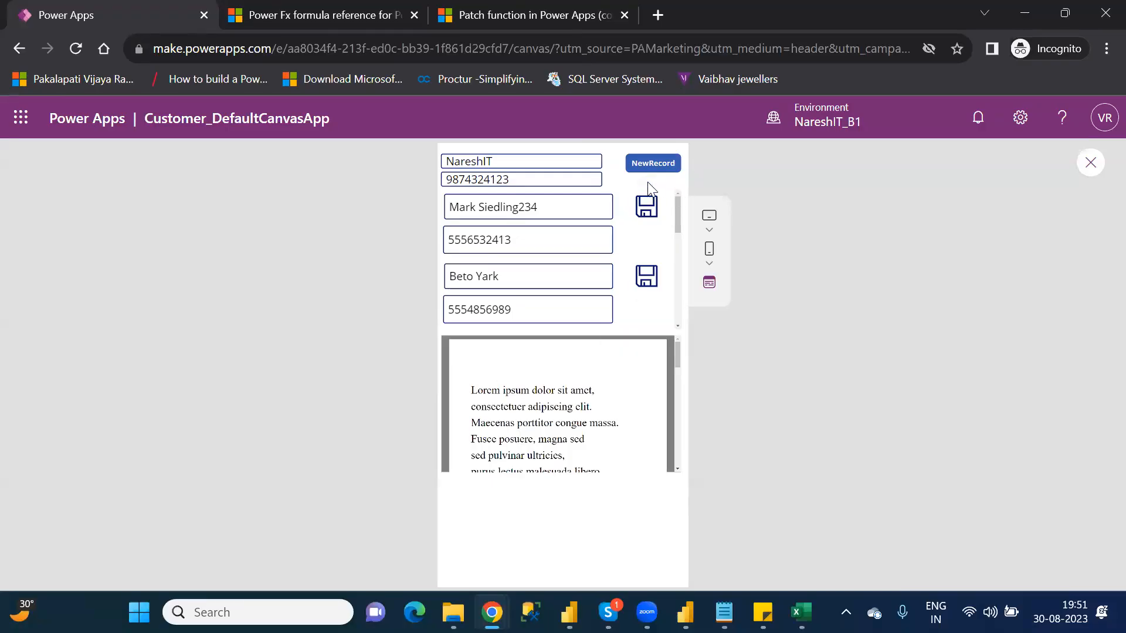
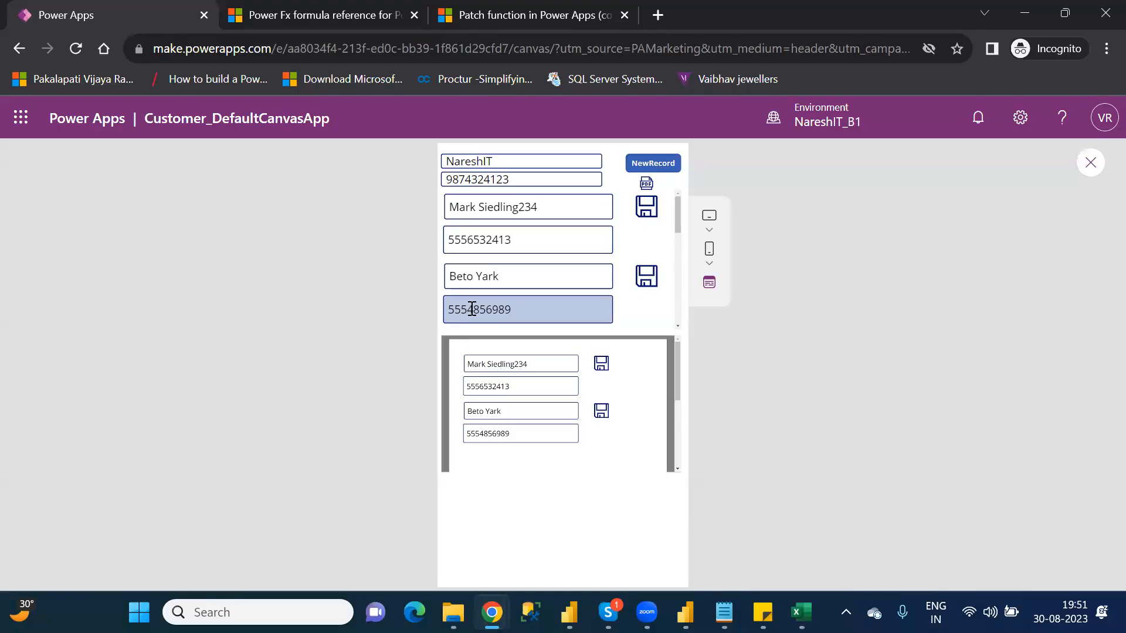
Step: Run the PDF icon again in the preview and return to the editor
left_click(645, 185)
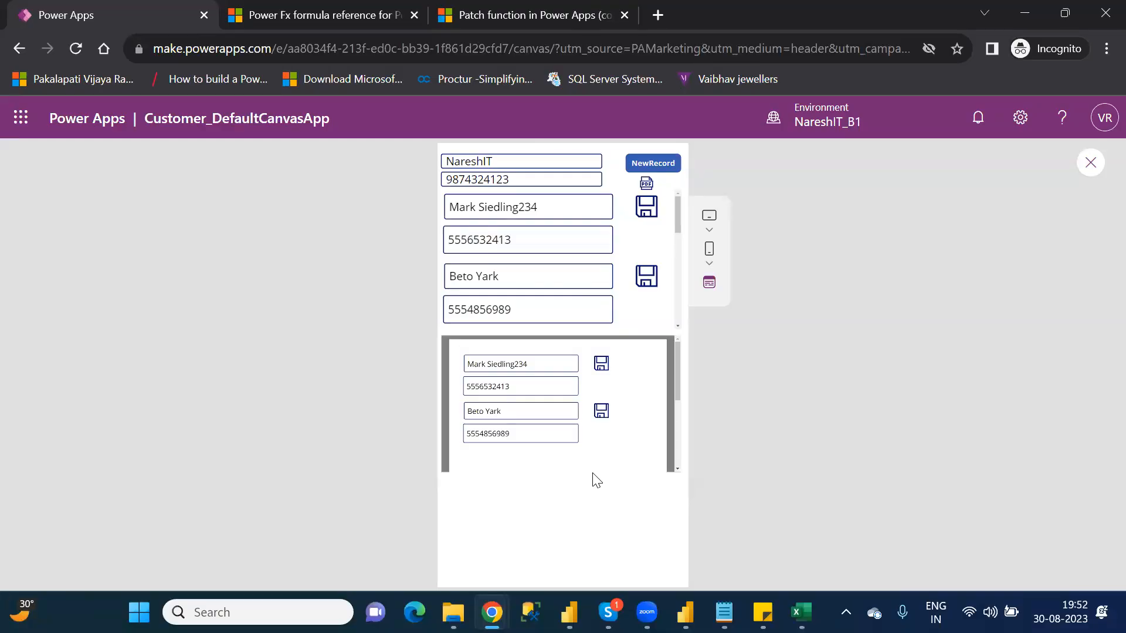
left_click(1086, 166)
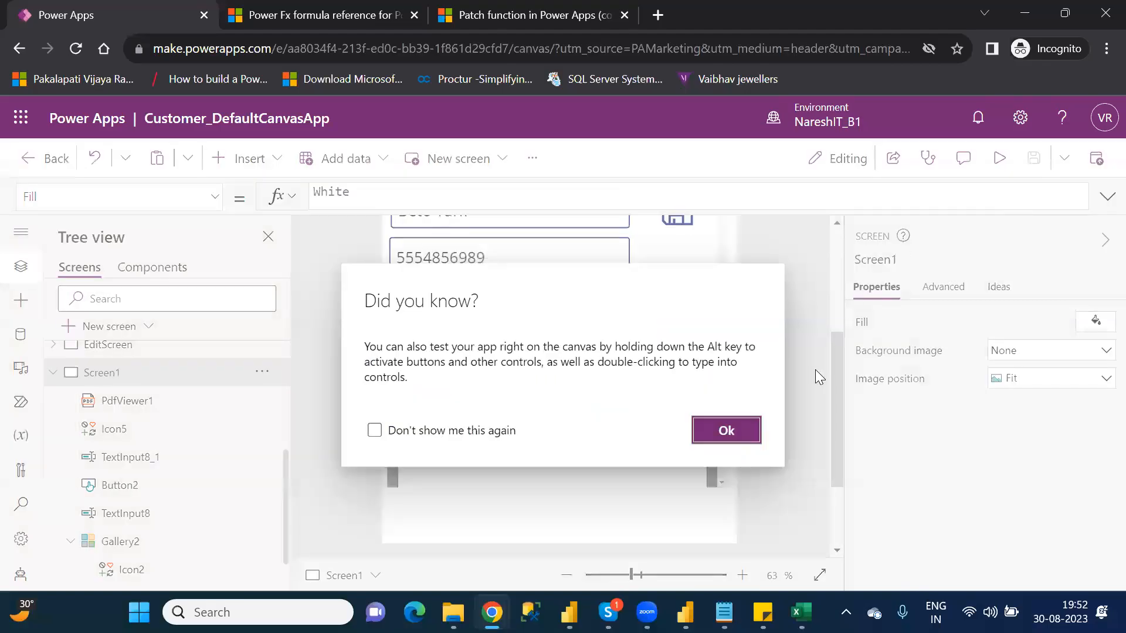
left_click(744, 432)
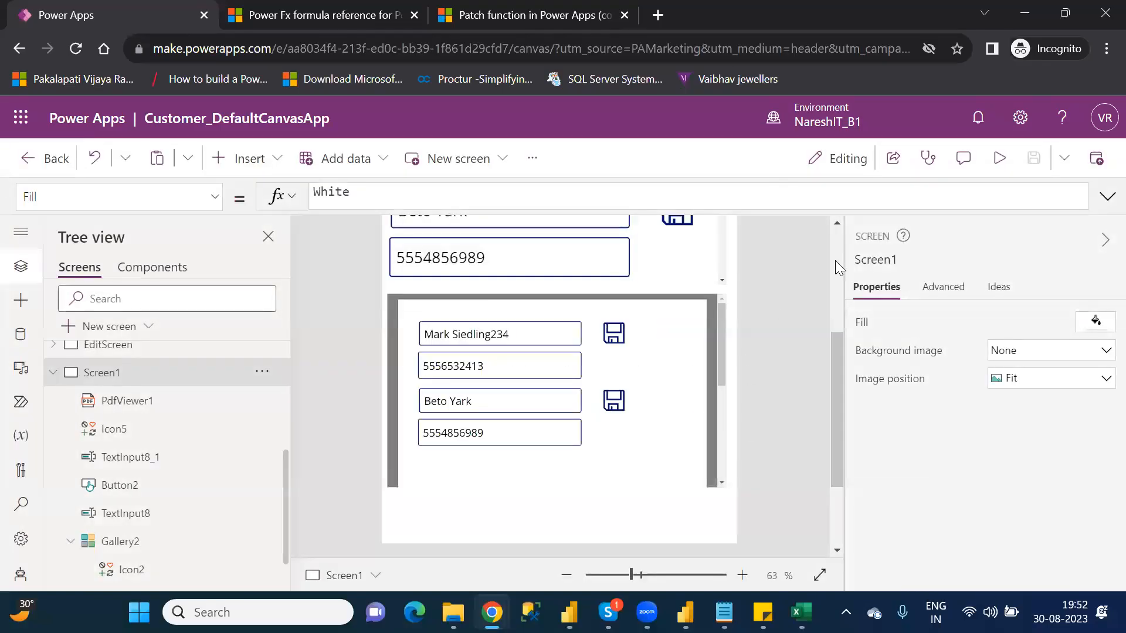
Step: Examine the PDF icon's OnSelect formula, covering the Set function, the pdfx variable and the PDF(Gallery2) value
scroll(835, 261, "up", 3)
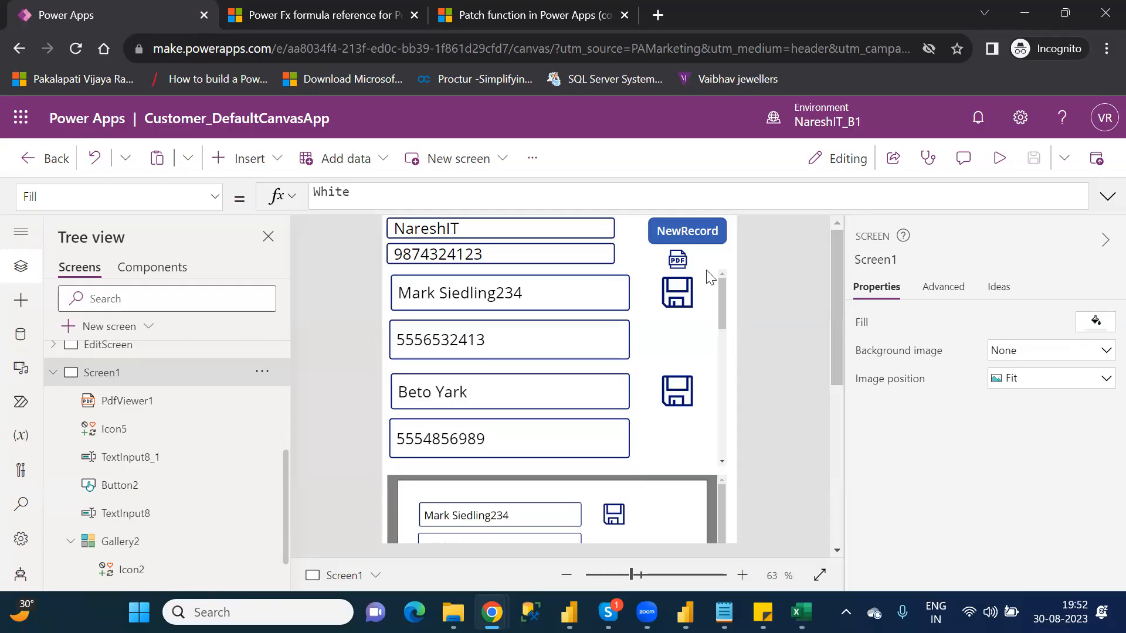
left_click(677, 260)
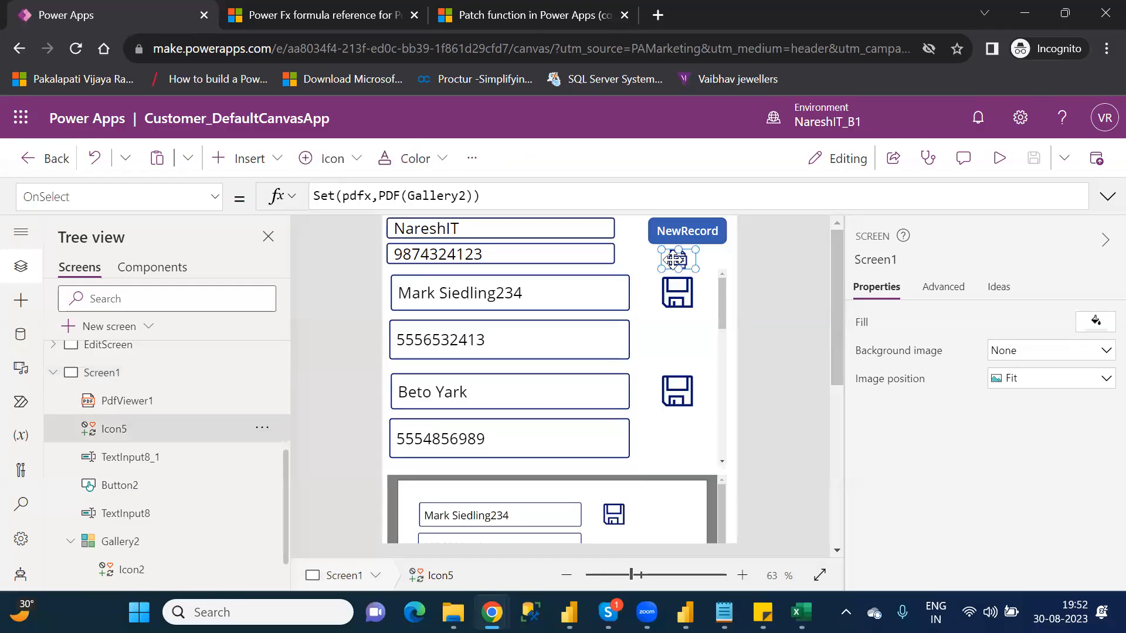
left_click(317, 193)
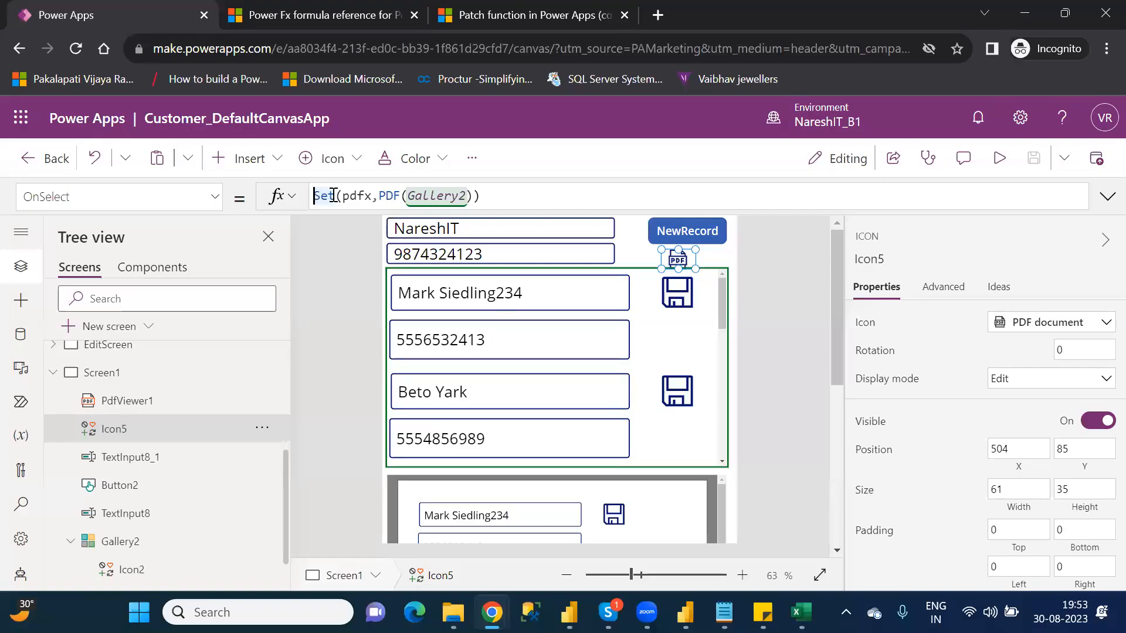
double_click(333, 195)
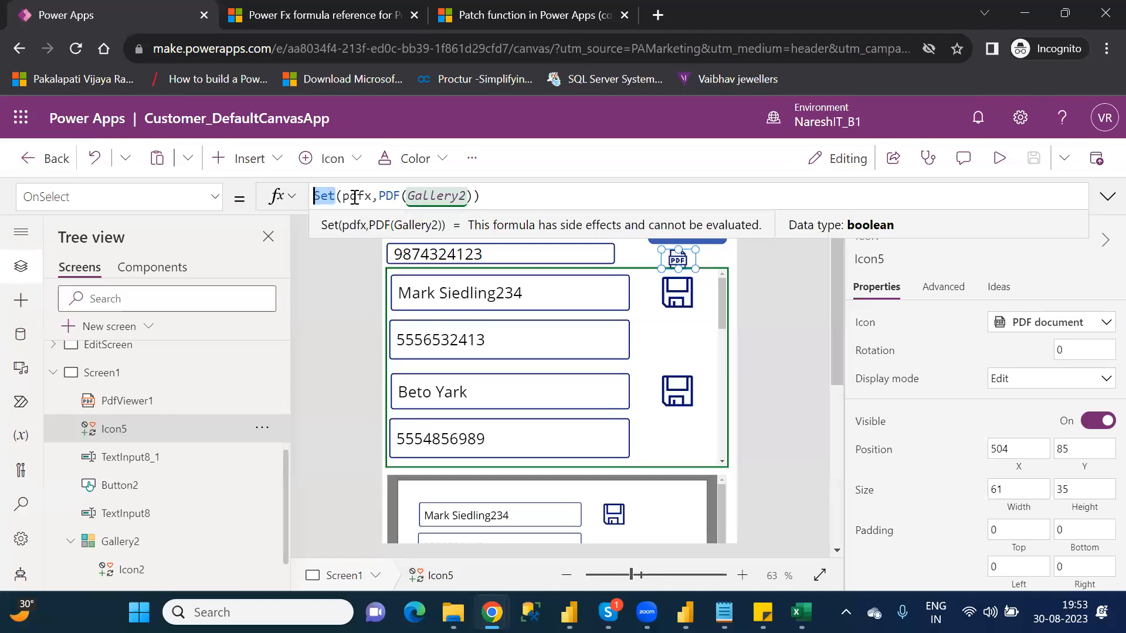
double_click(354, 197)
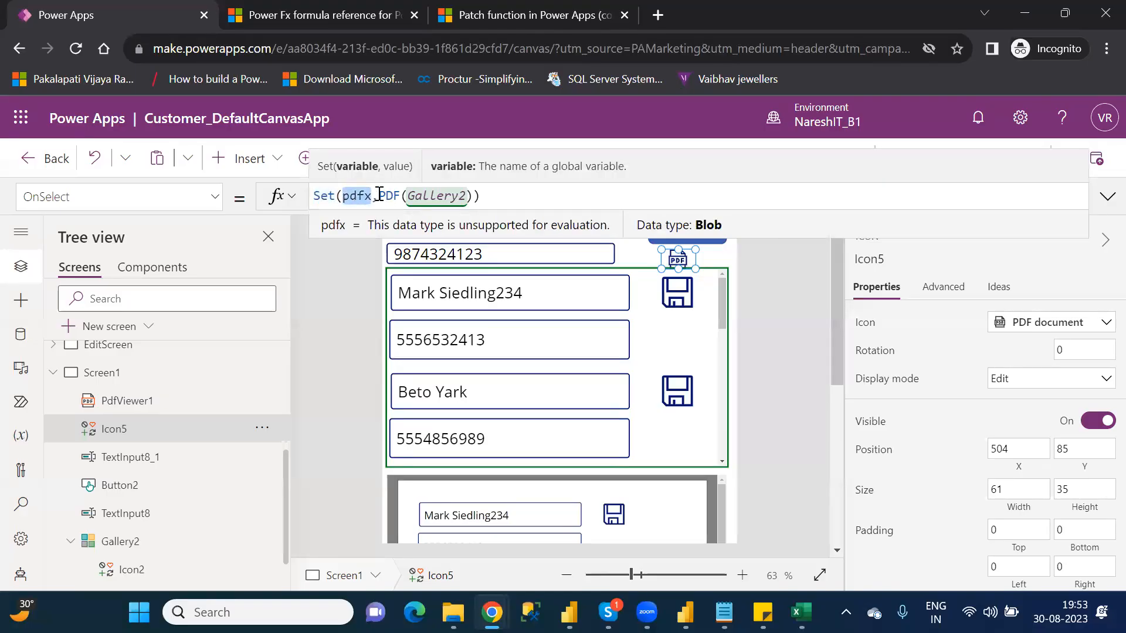
left_click(378, 195)
left_click(472, 196, "shift")
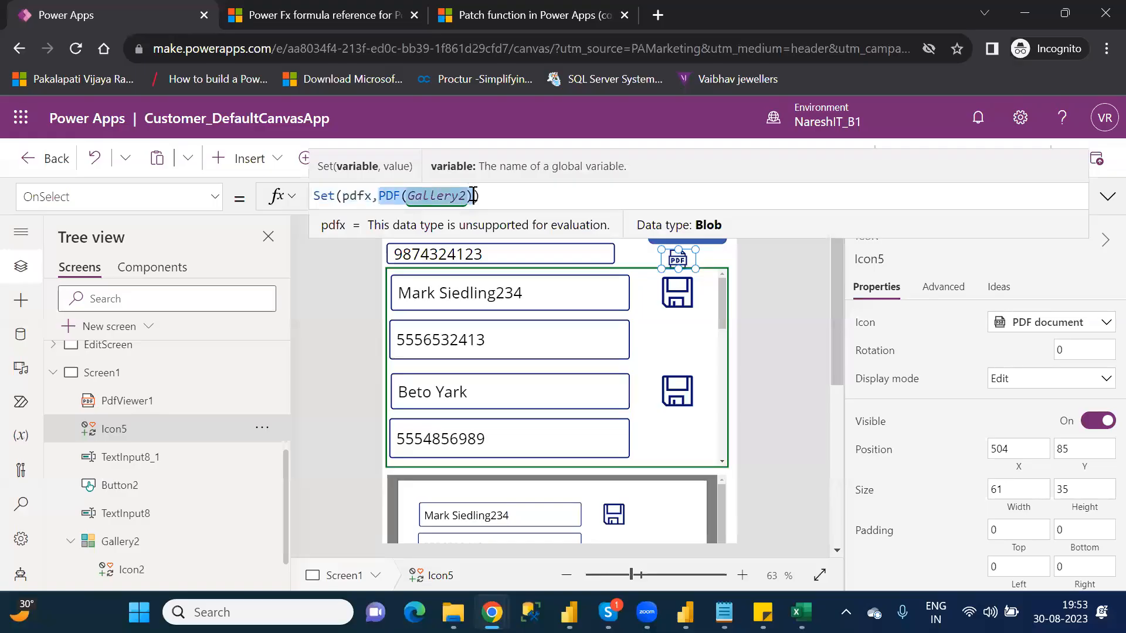
Step: Check the PDF viewer's Document value and compare the viewer's content with Gallery2
left_click_drag(832, 316, 847, 426)
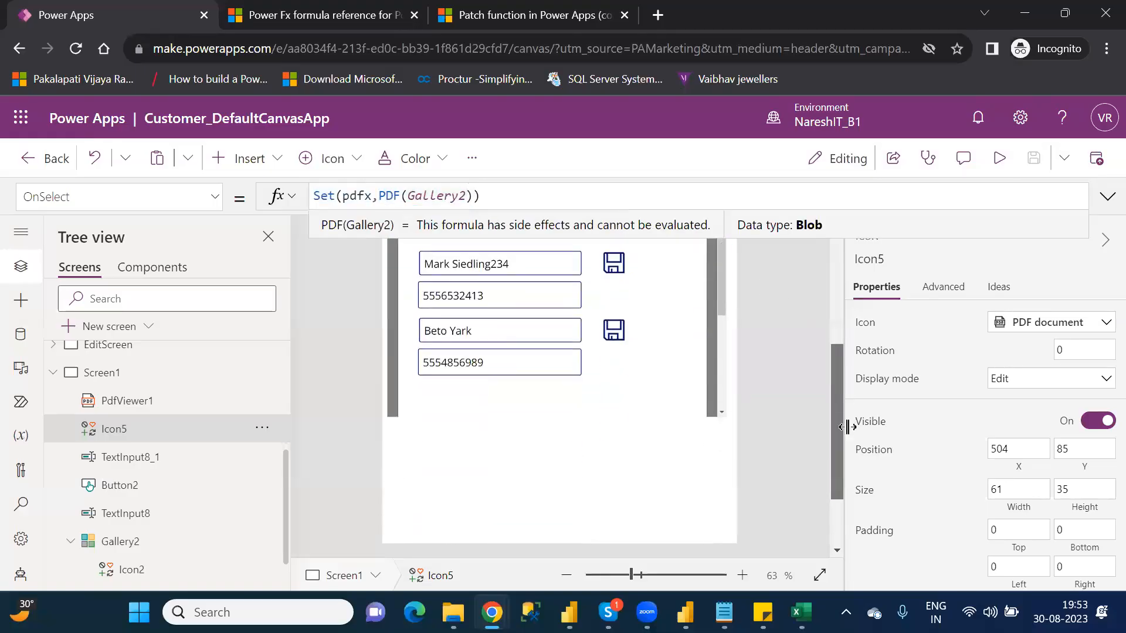
left_click(664, 247)
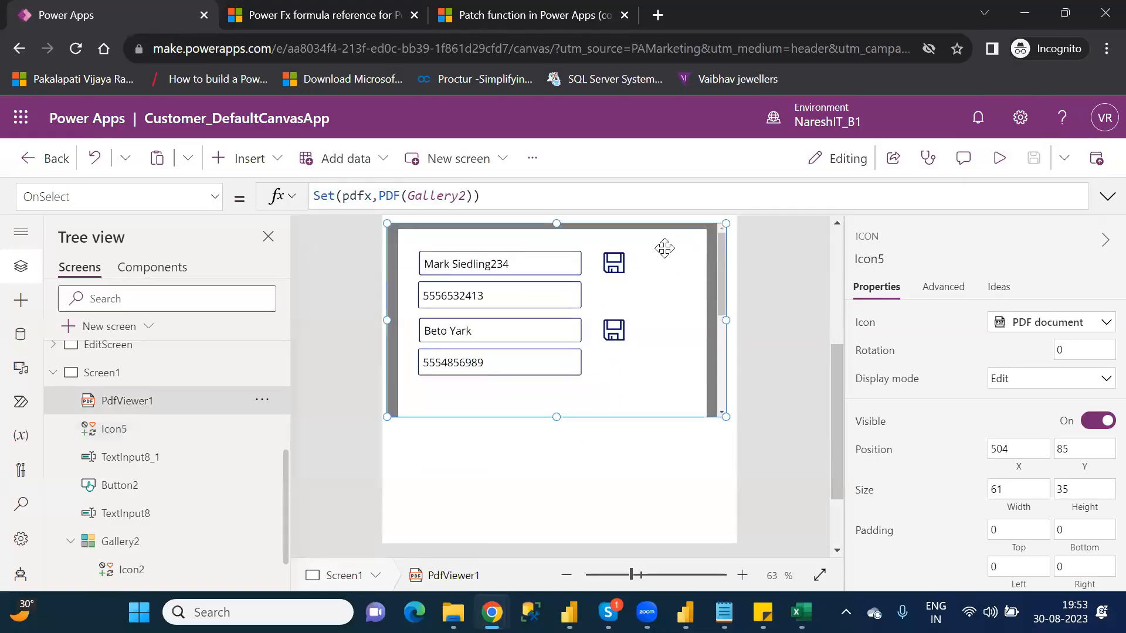
double_click(327, 195)
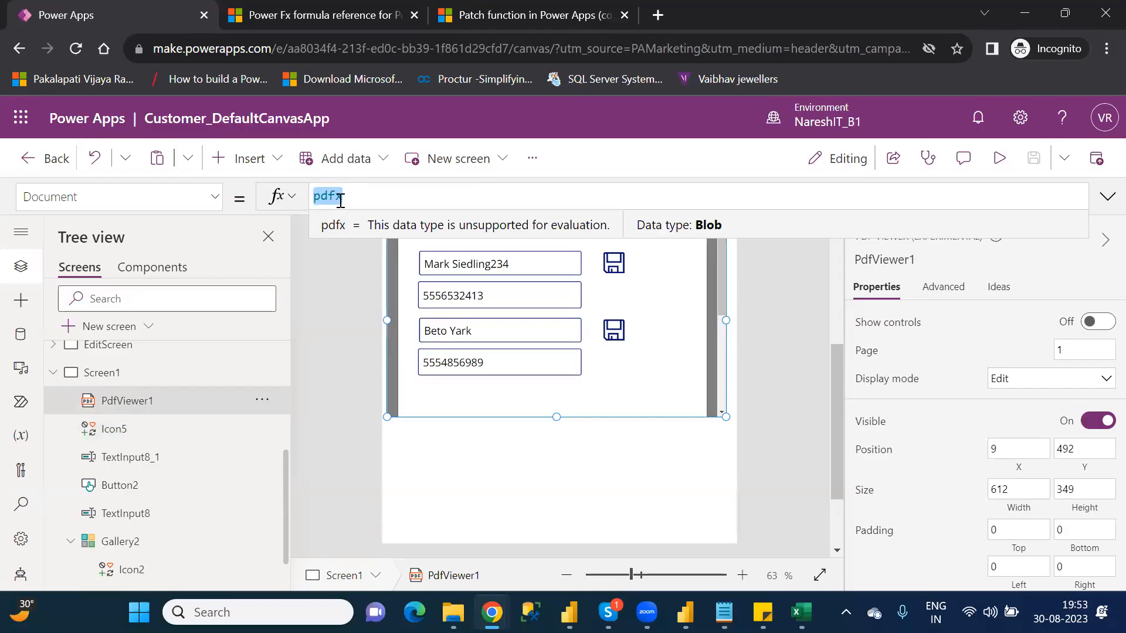
left_click(838, 298)
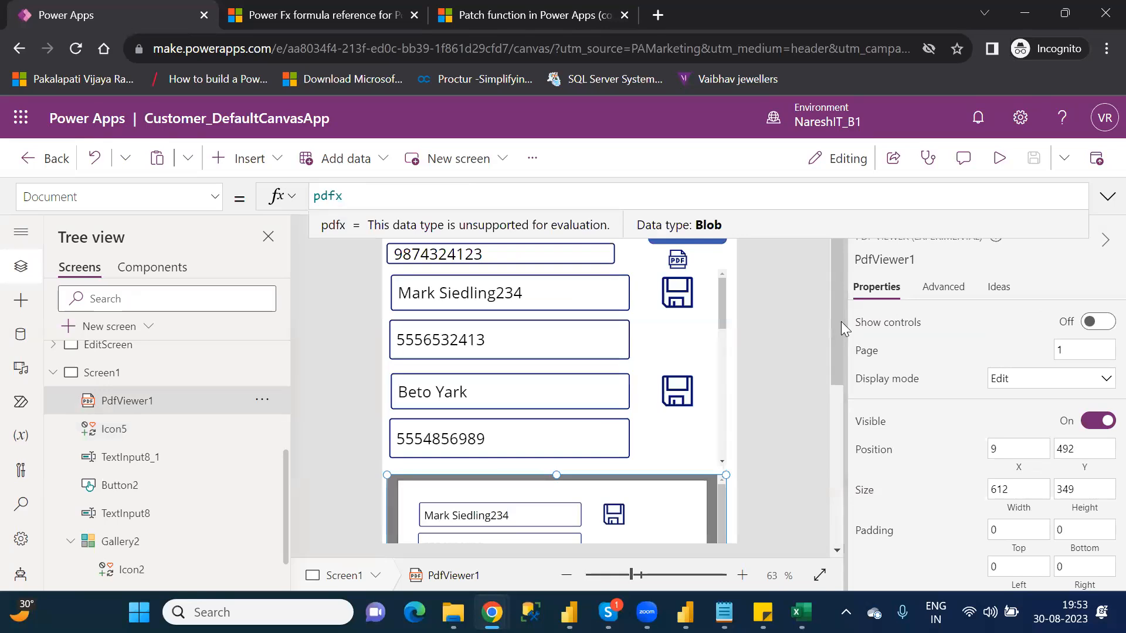
left_click_drag(842, 324, 851, 414)
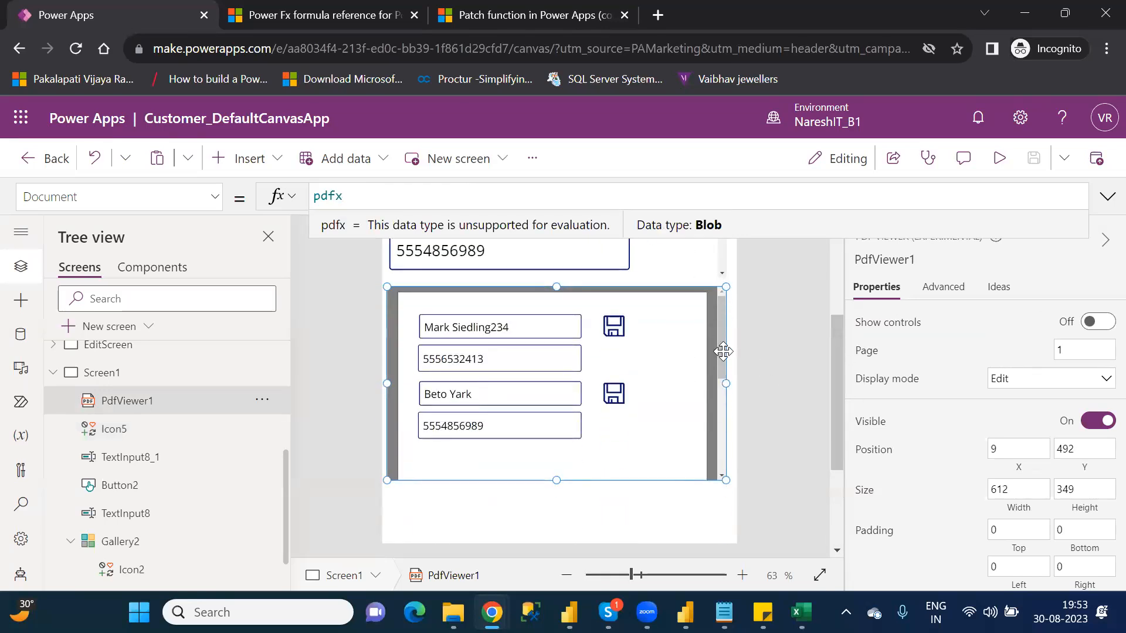
left_click_drag(833, 358, 829, 268)
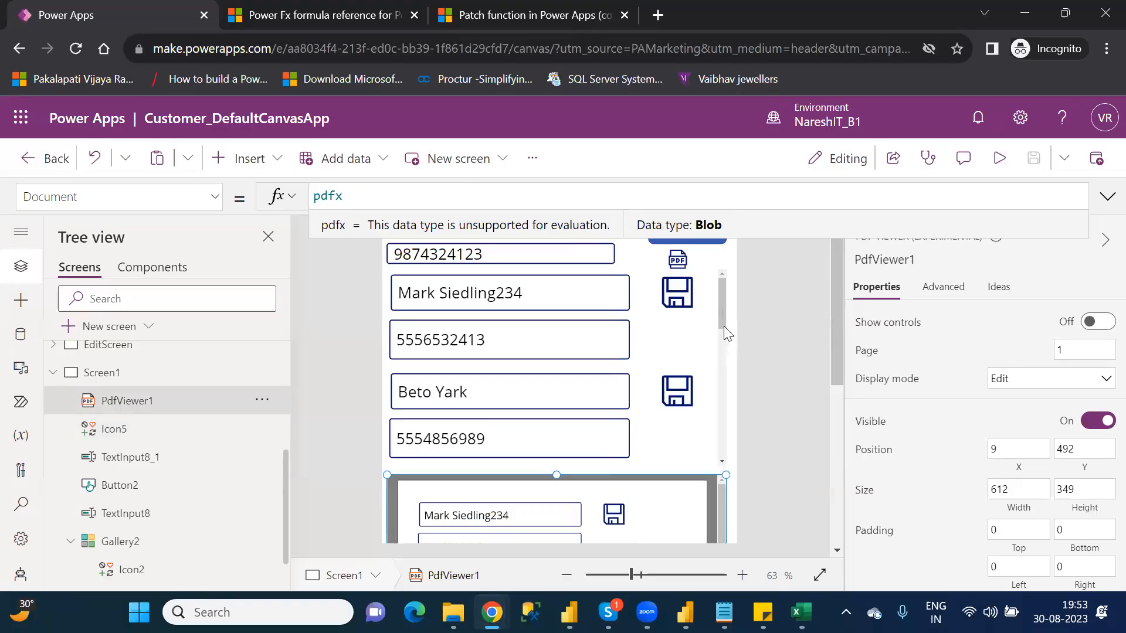
Step: Preview the app to inspect the scrollable gallery beside its PDF output, and return to the editor
left_click(726, 354)
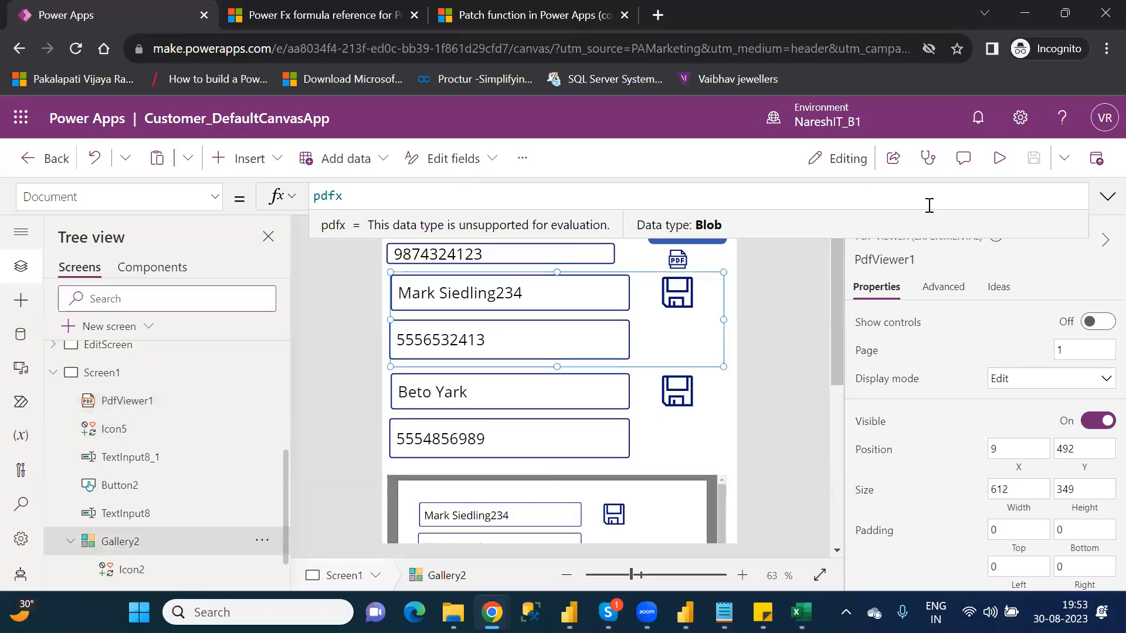
left_click(998, 160)
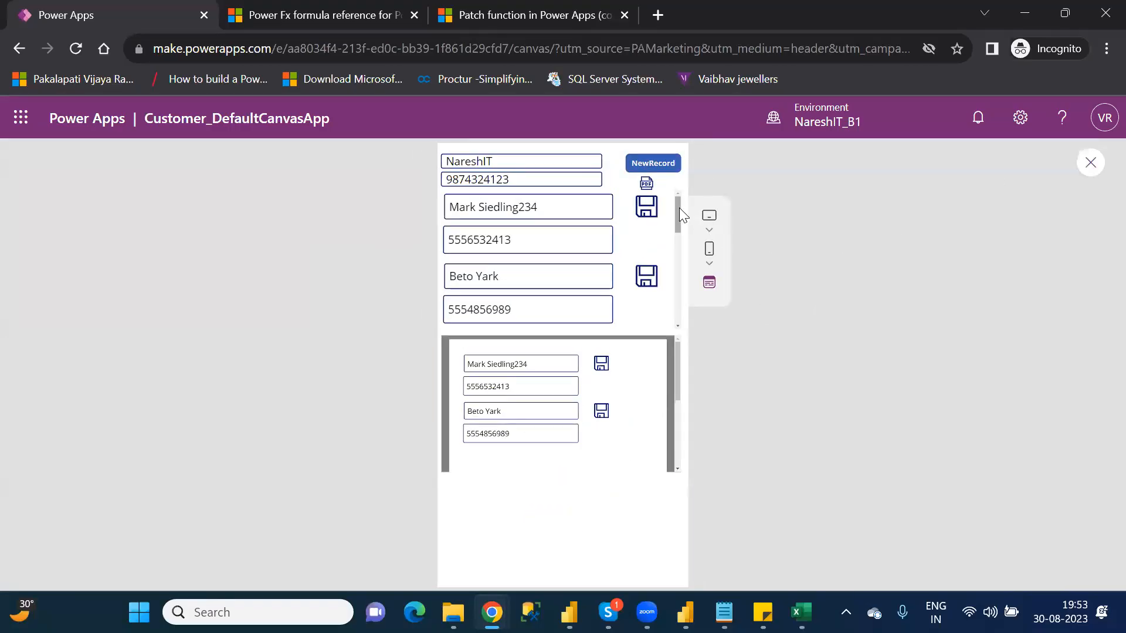
mouse_move(679, 210)
left_mouse_down()
mouse_move(690, 319)
mouse_move(682, 206)
left_mouse_up()
left_click(1092, 163)
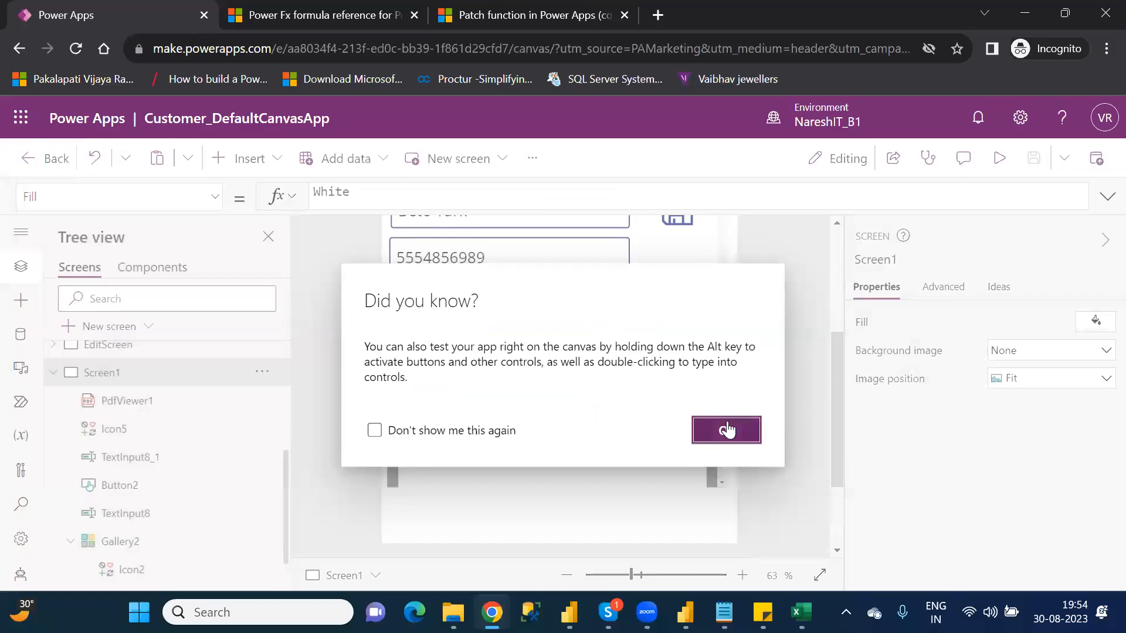
left_click(726, 430)
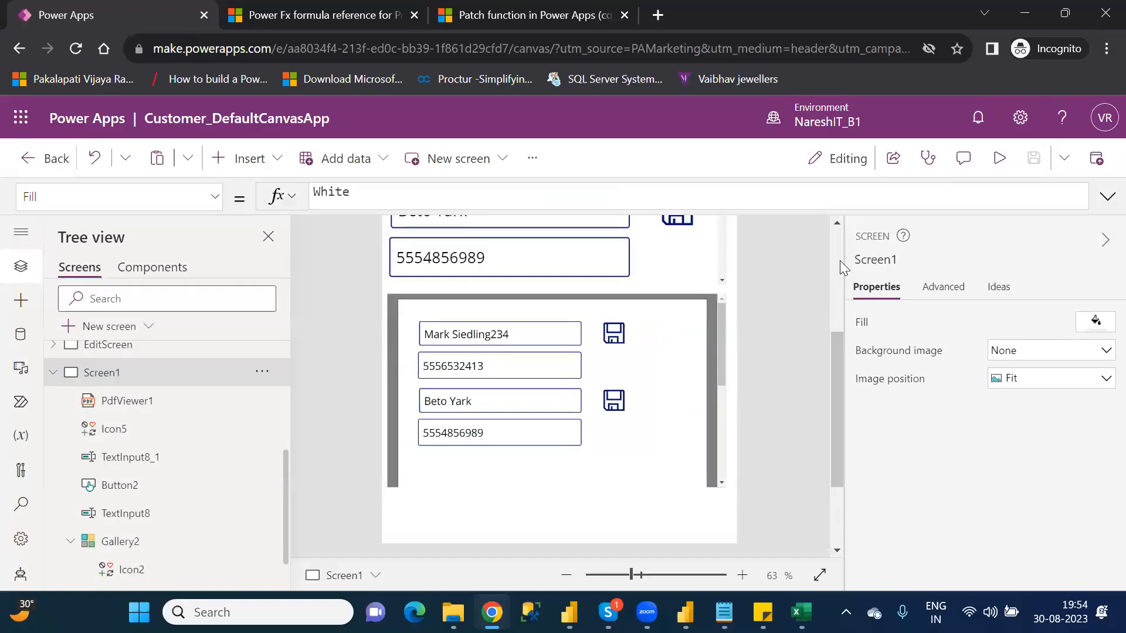
Step: Add ExpandContainers:false as the second argument, after Gallery2, of the PDF function in the PDF icon's OnSelect formula
scroll(839, 261, "up", 3)
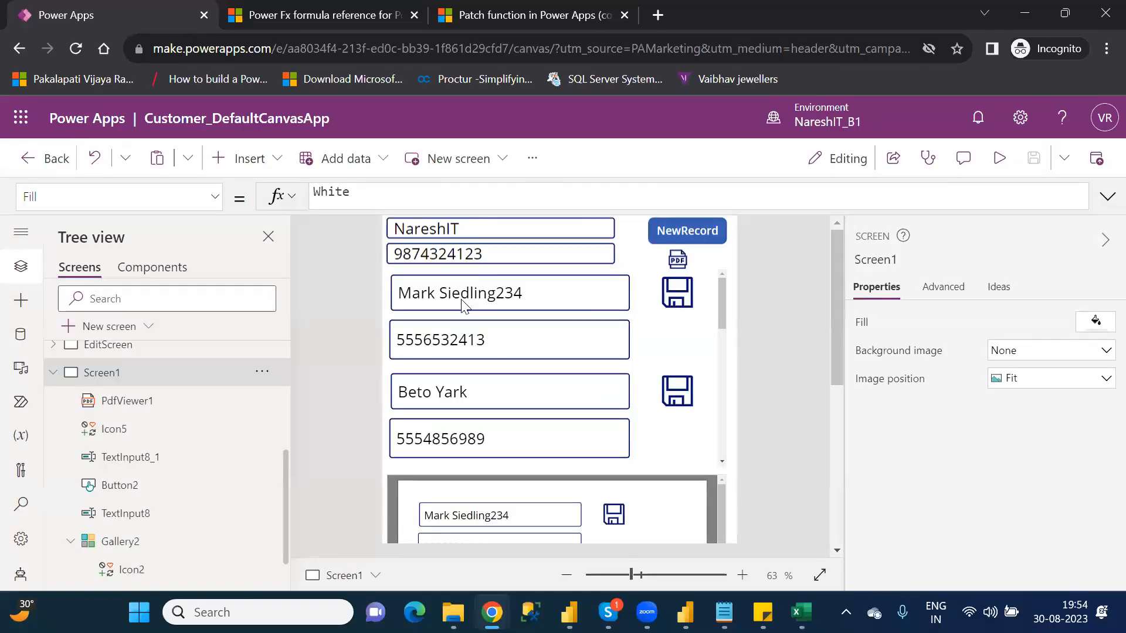
left_click(639, 494)
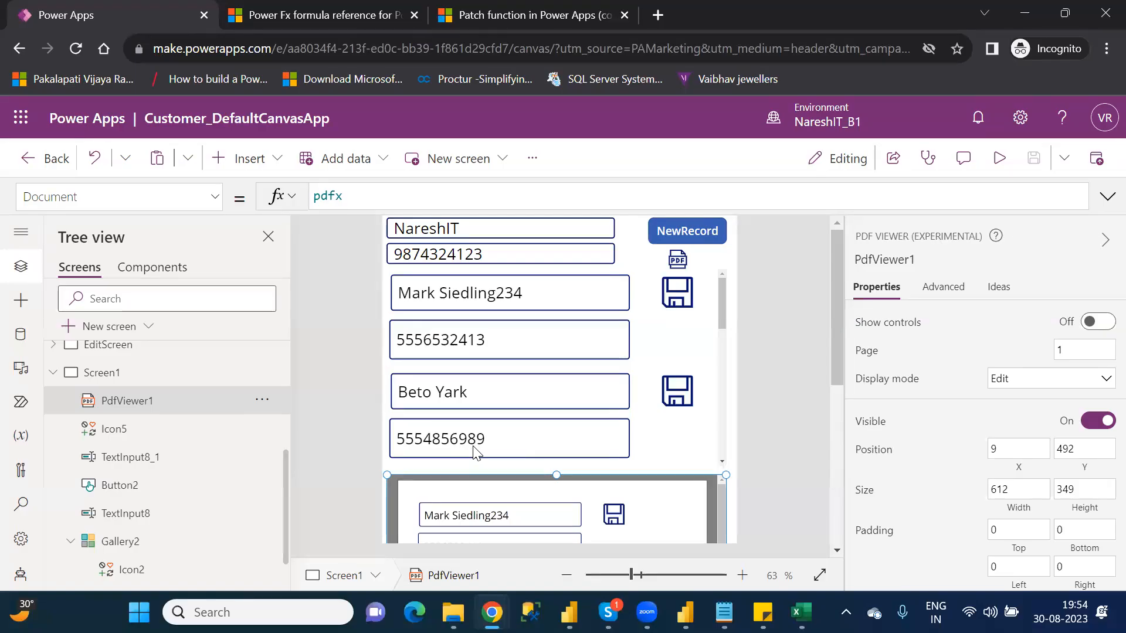
left_click(680, 262)
left_click(466, 197)
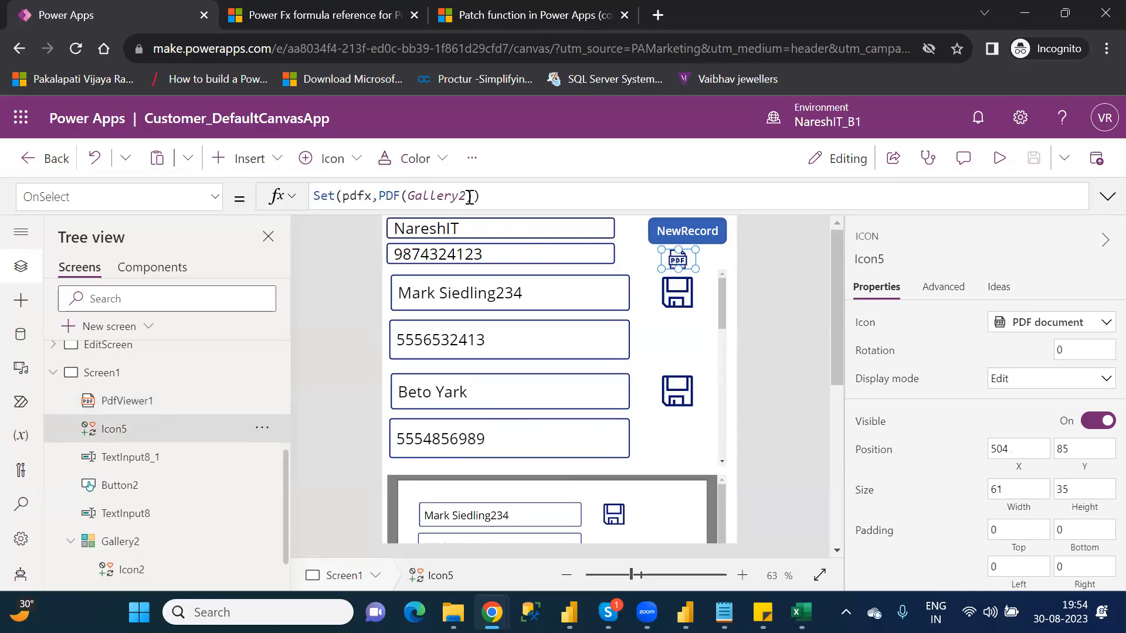
left_click(469, 196)
type(",")
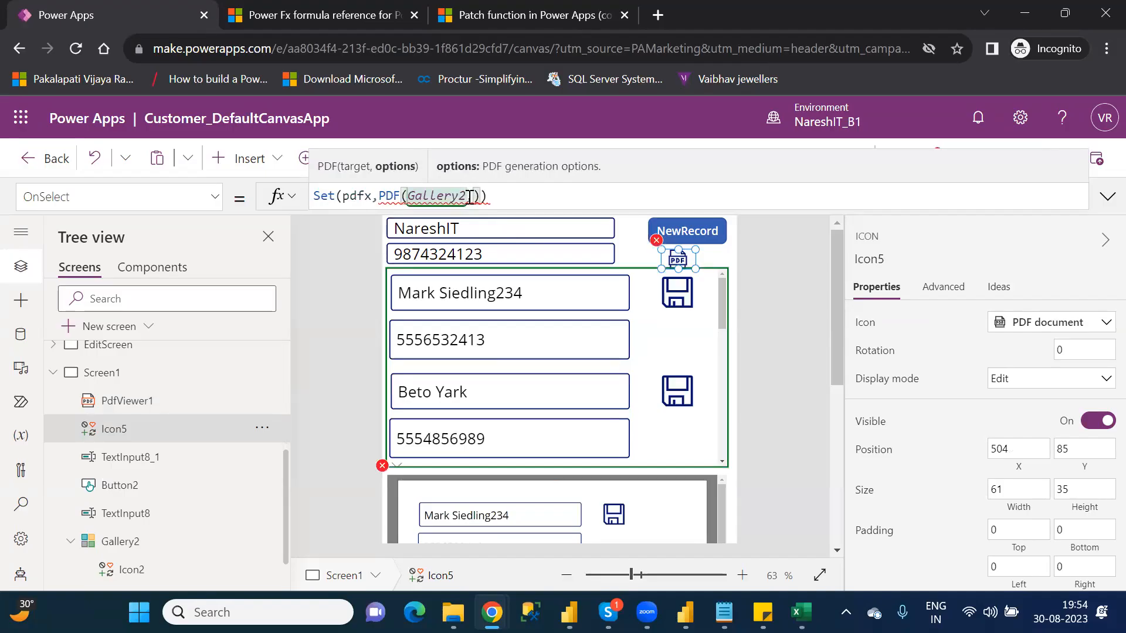
type("ex")
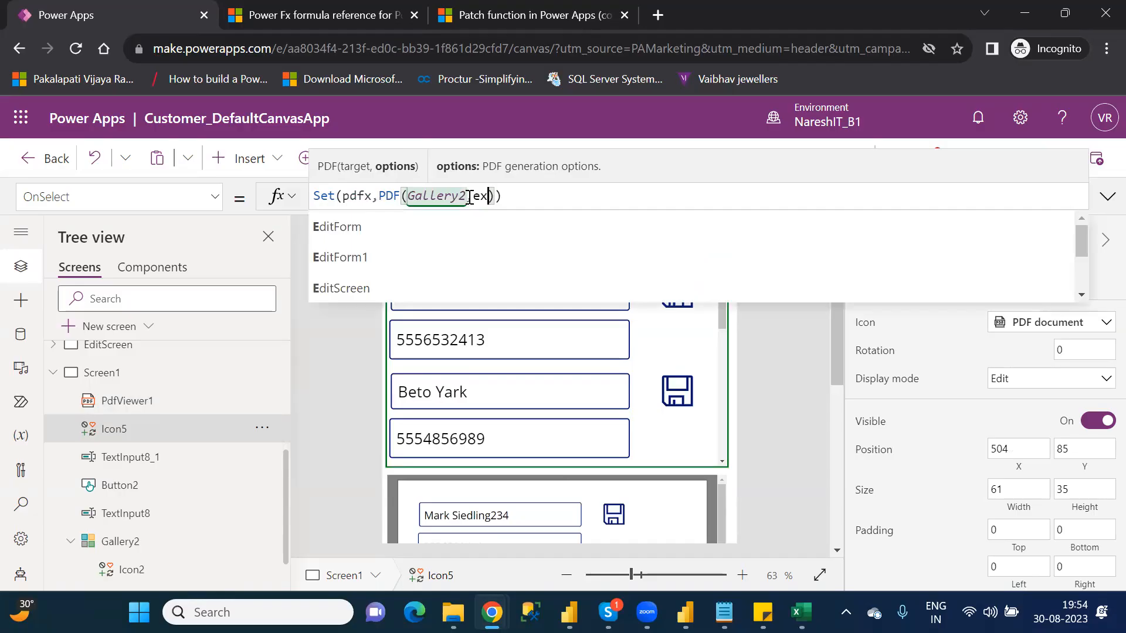
type("pan")
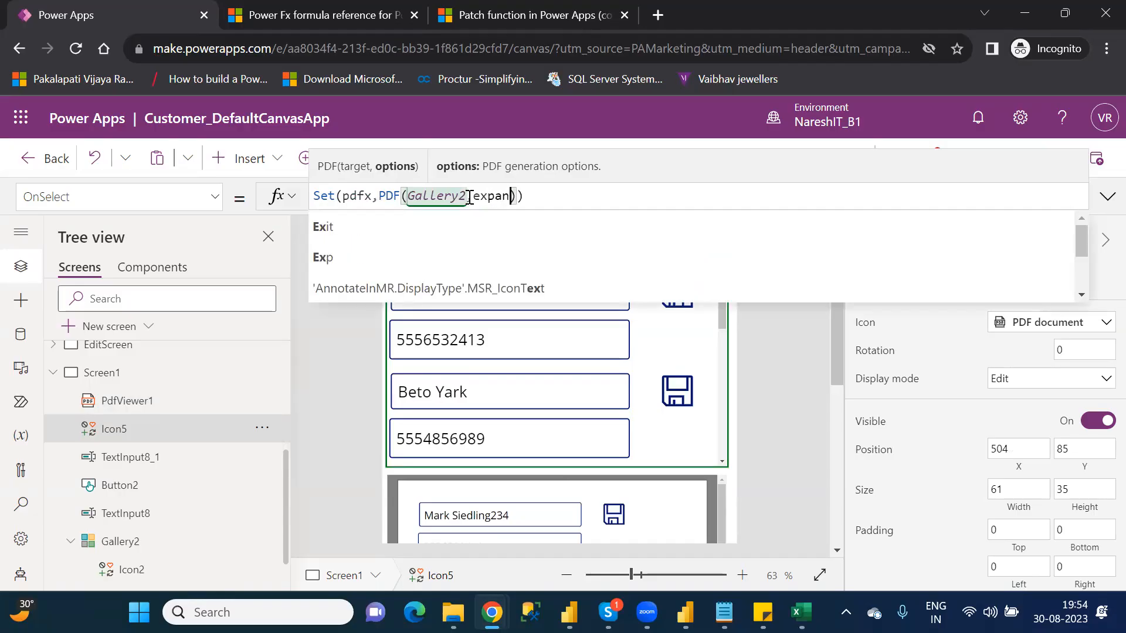
type("d")
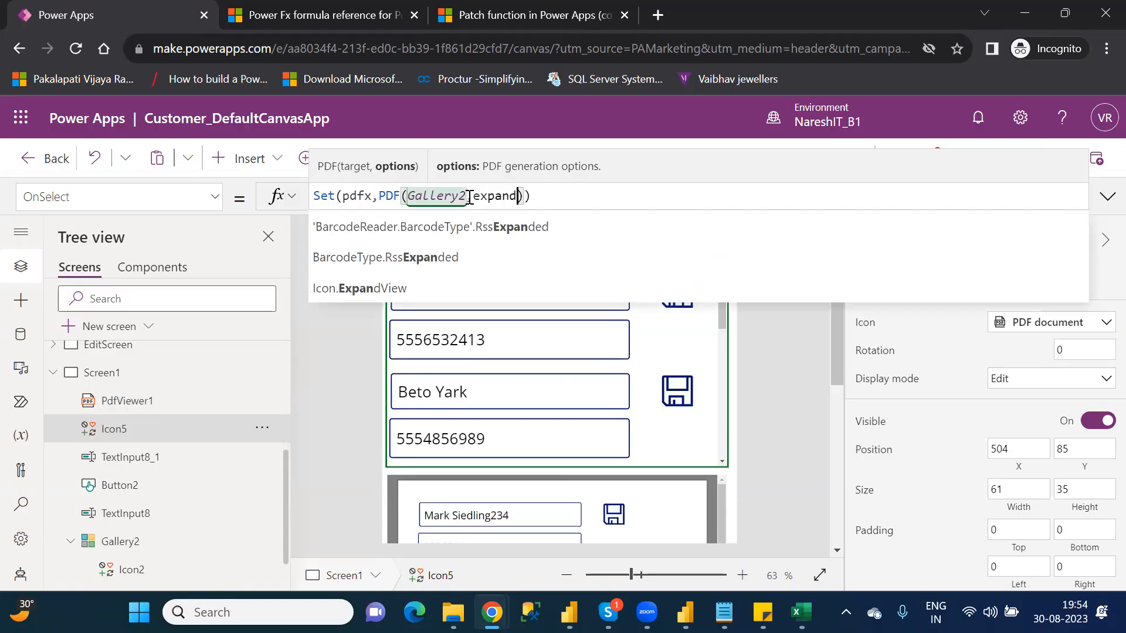
type("con")
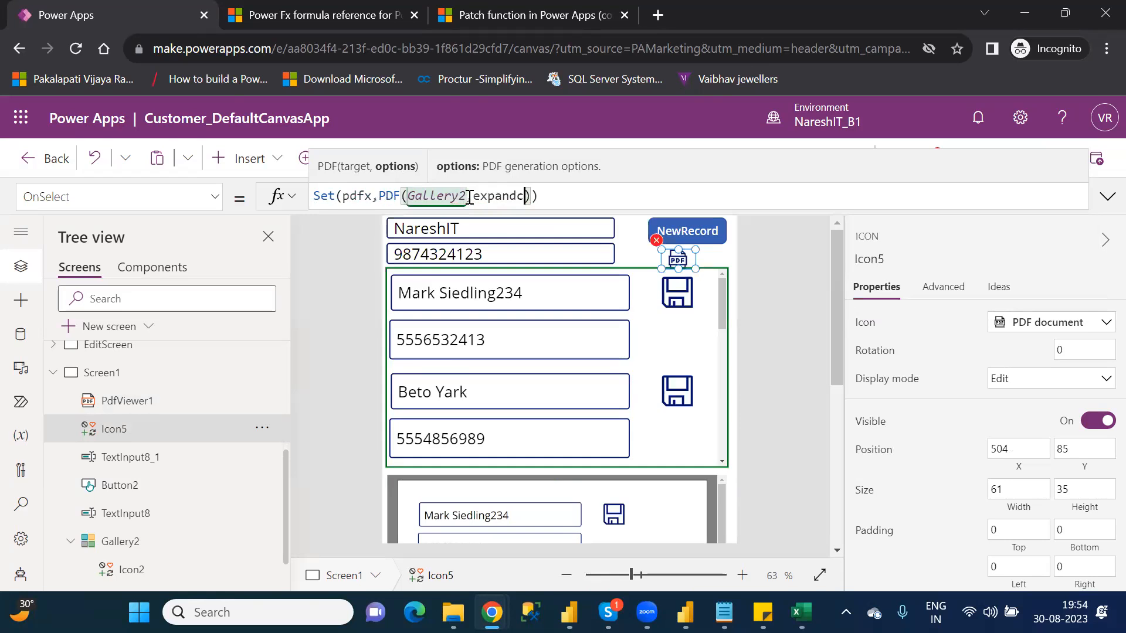
key("BackSpace")
key("BackSpace")
key("BackSpace")
key("BackSpace")
key("BackSpace")
key("BackSpace")
key("BackSpace")
key("BackSpace")
key("BackSpace")
type(",Expand")
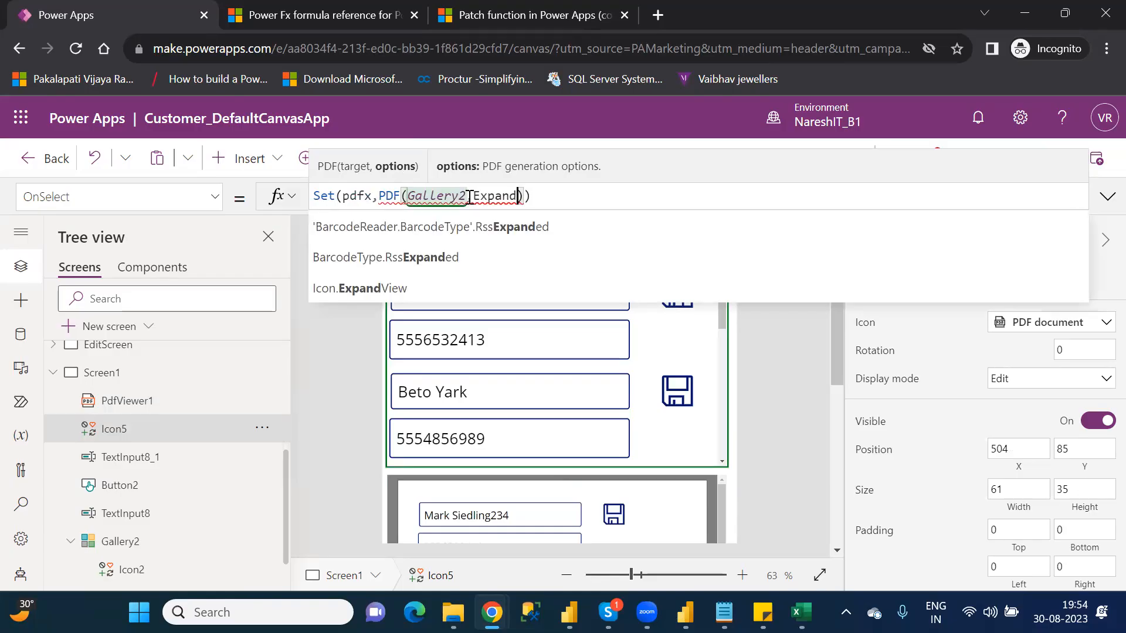
type("Con")
type("tainer")
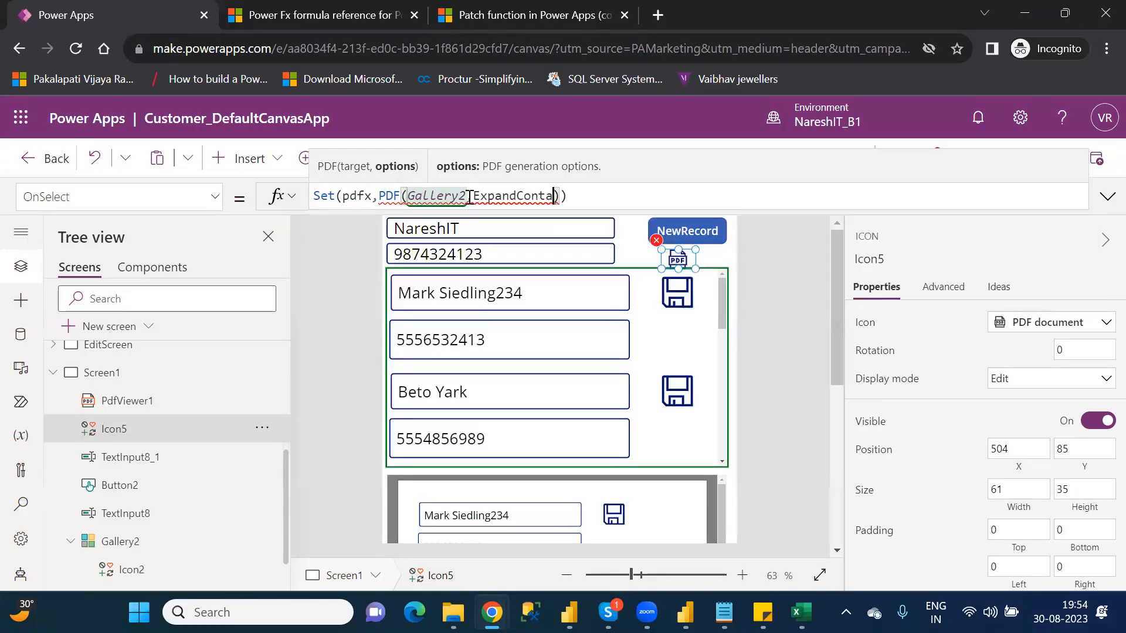
type("s")
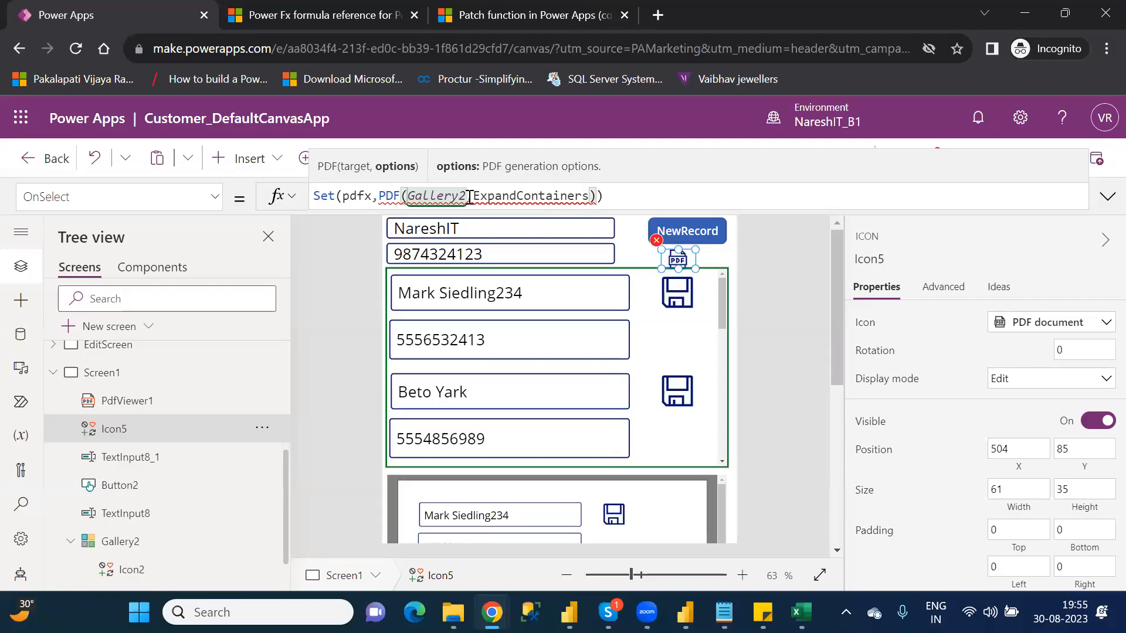
type(":")
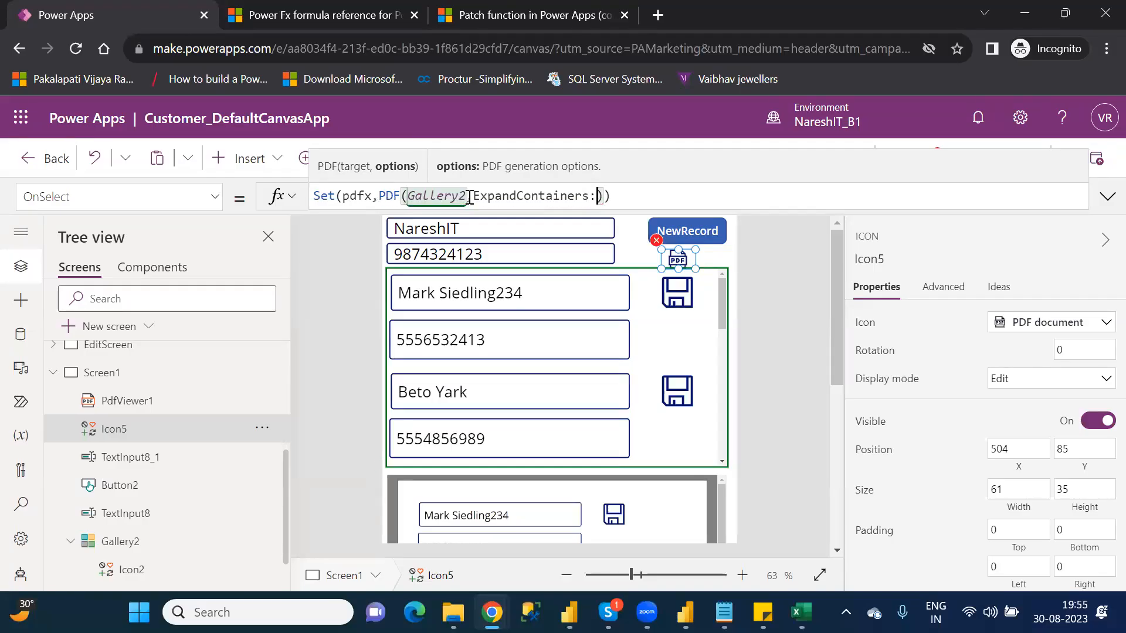
type("false")
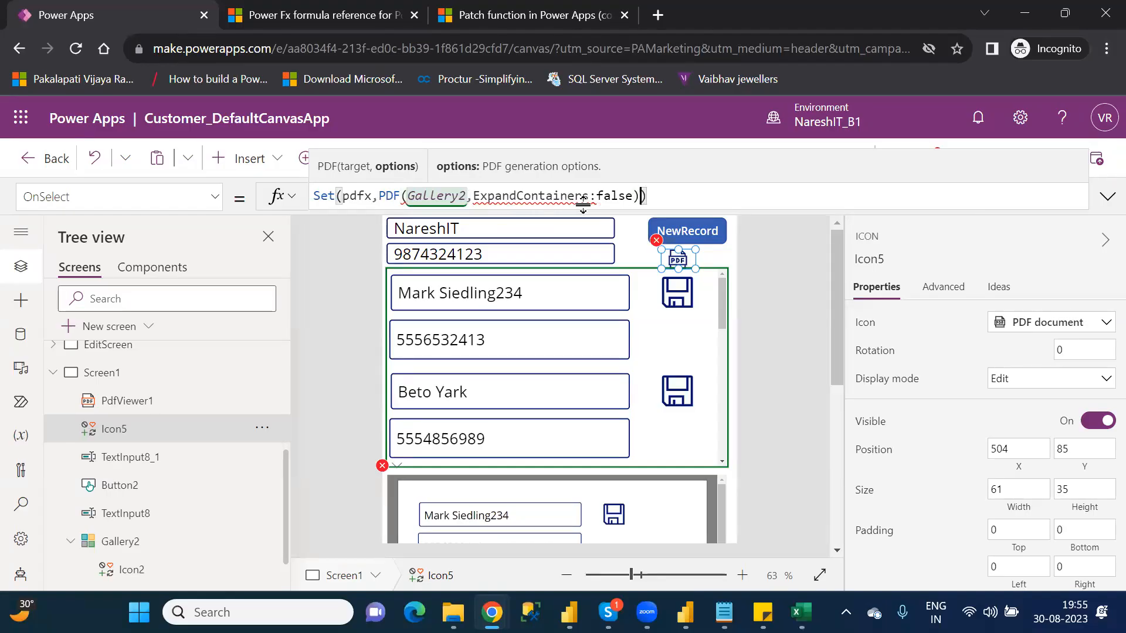
Step: Enclose the option in curly braces so the formula reads Set(pdfx,PDF(Gallery2,{ExpandContainers:false}))
left_click(635, 196)
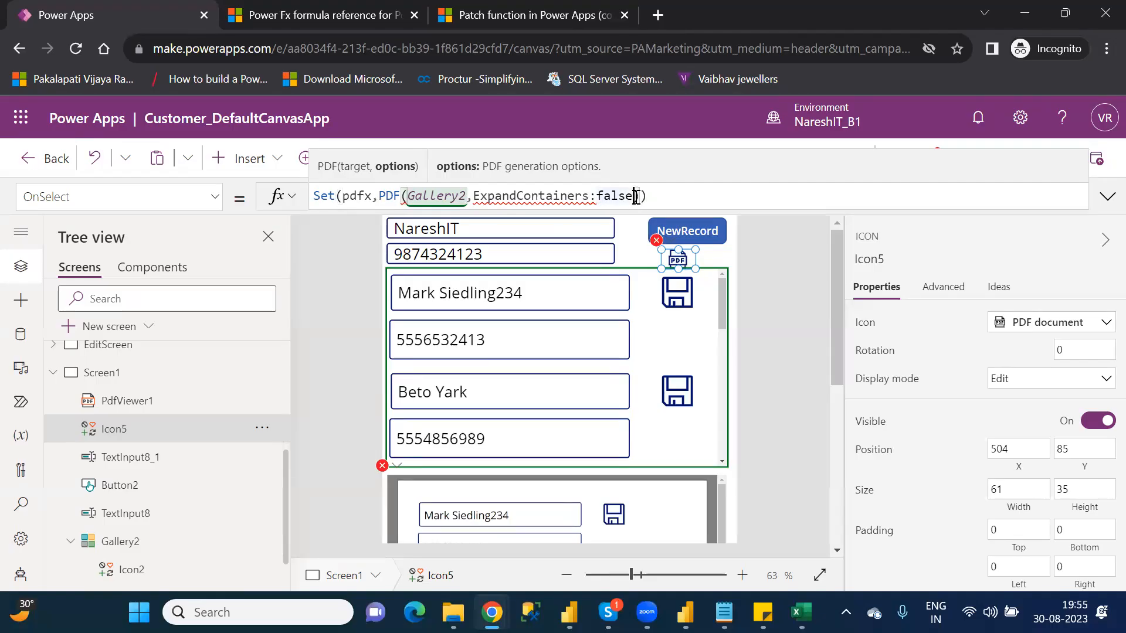
double_click(614, 197)
left_click(674, 203)
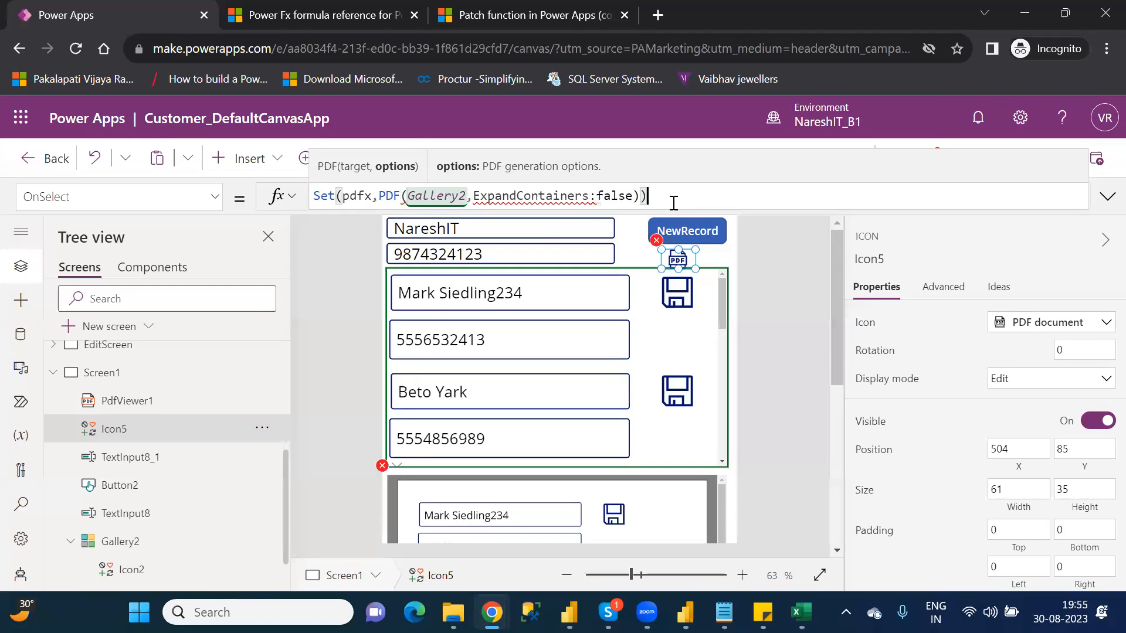
left_click(478, 197)
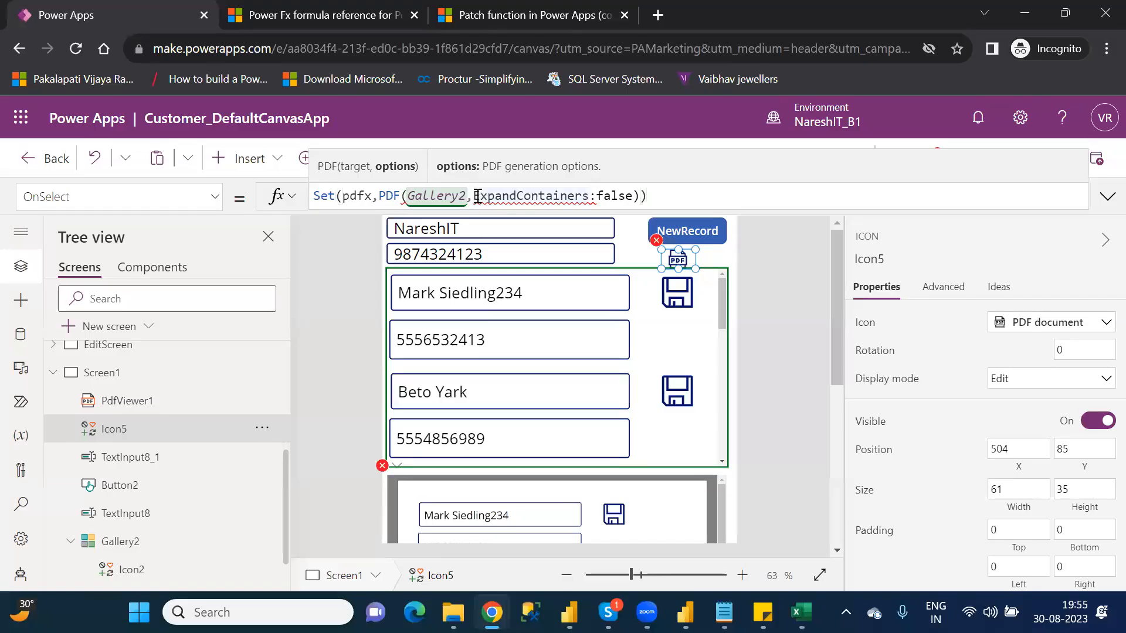
type("{")
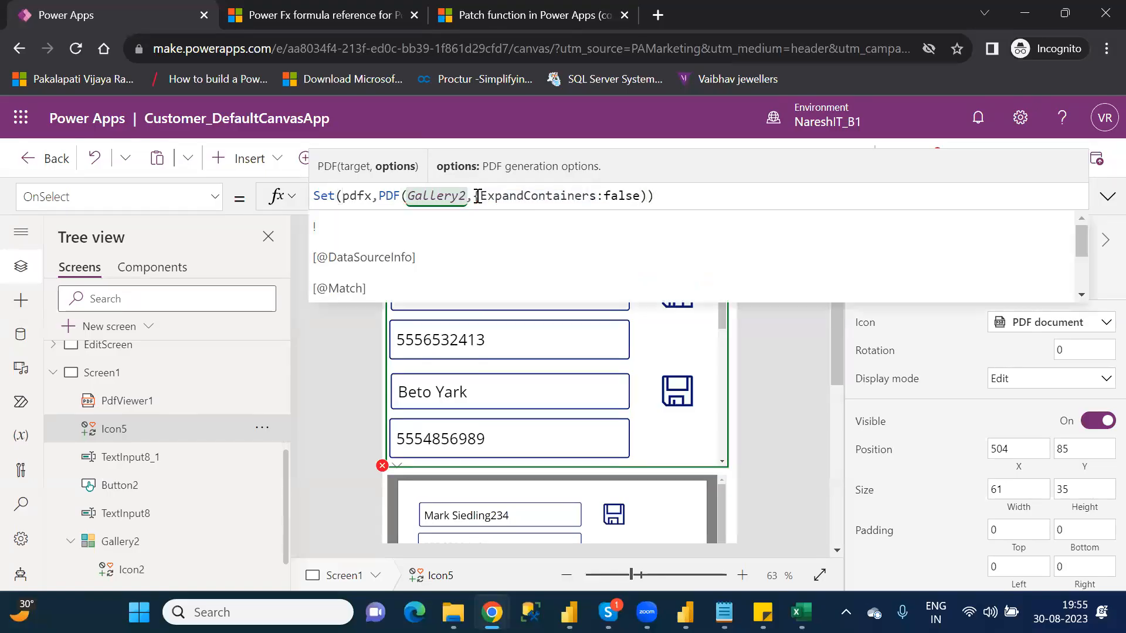
left_click(643, 196)
type("}")
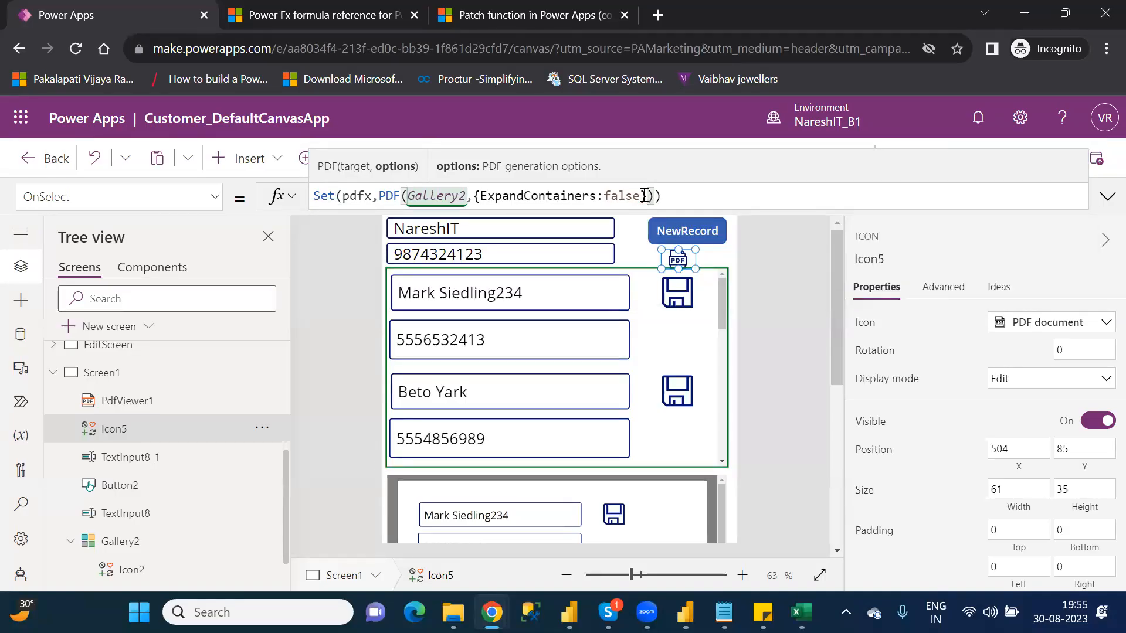
left_click(475, 197)
left_click_drag(496, 198, 650, 198)
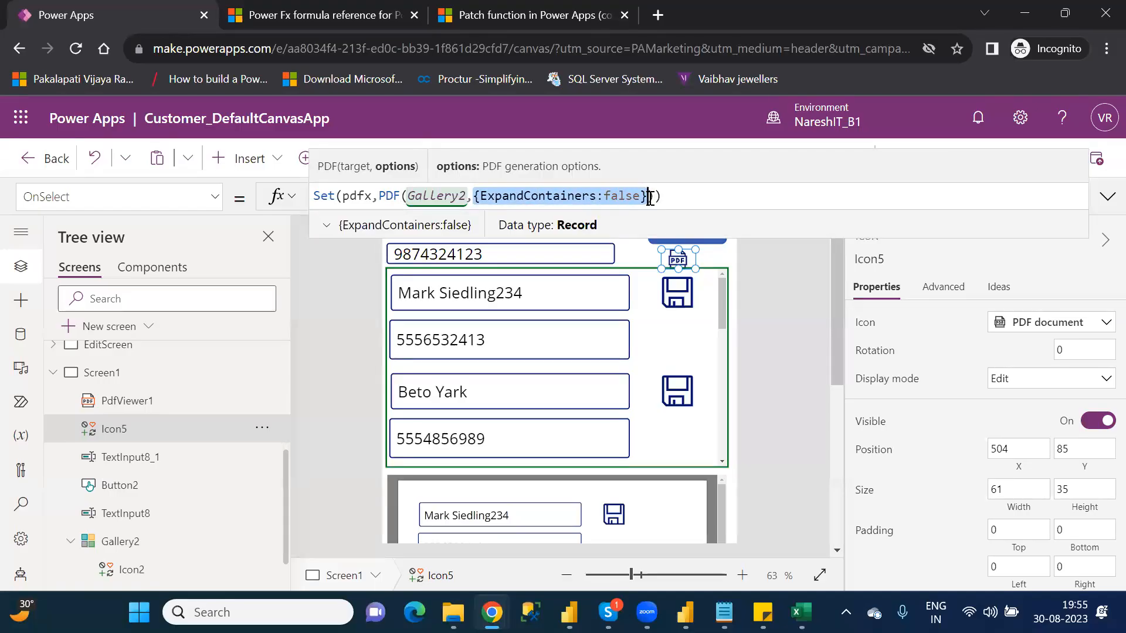
Step: Preview the app, generate the PDF with ExpandContainers:false, inspect the output in the PDF viewer, and return to the editor
left_click(795, 326)
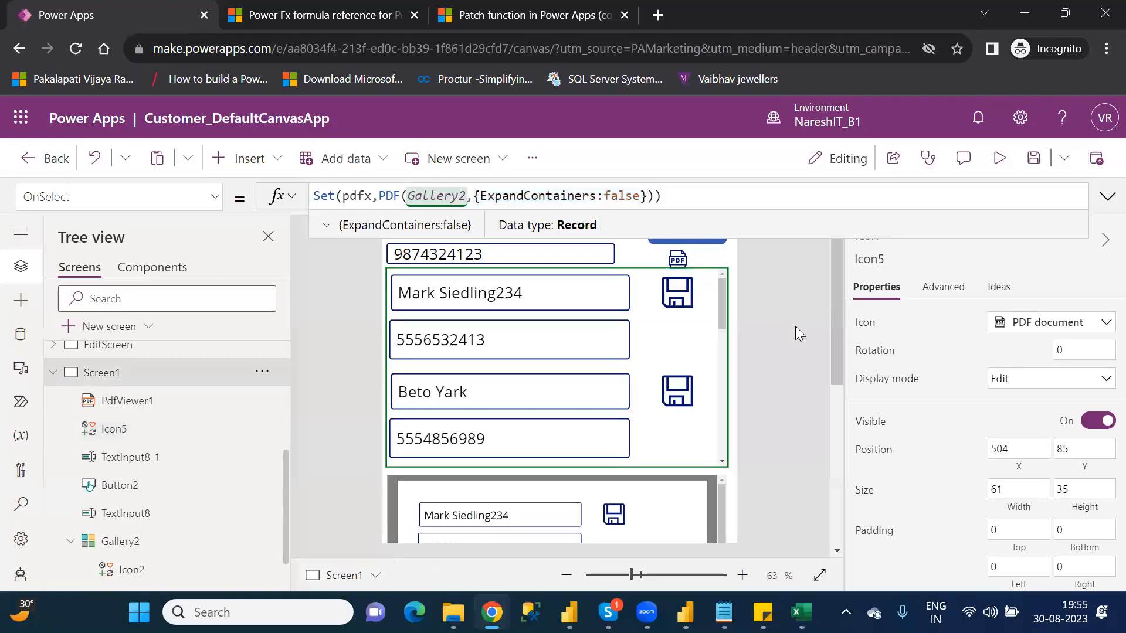
left_click(1003, 166)
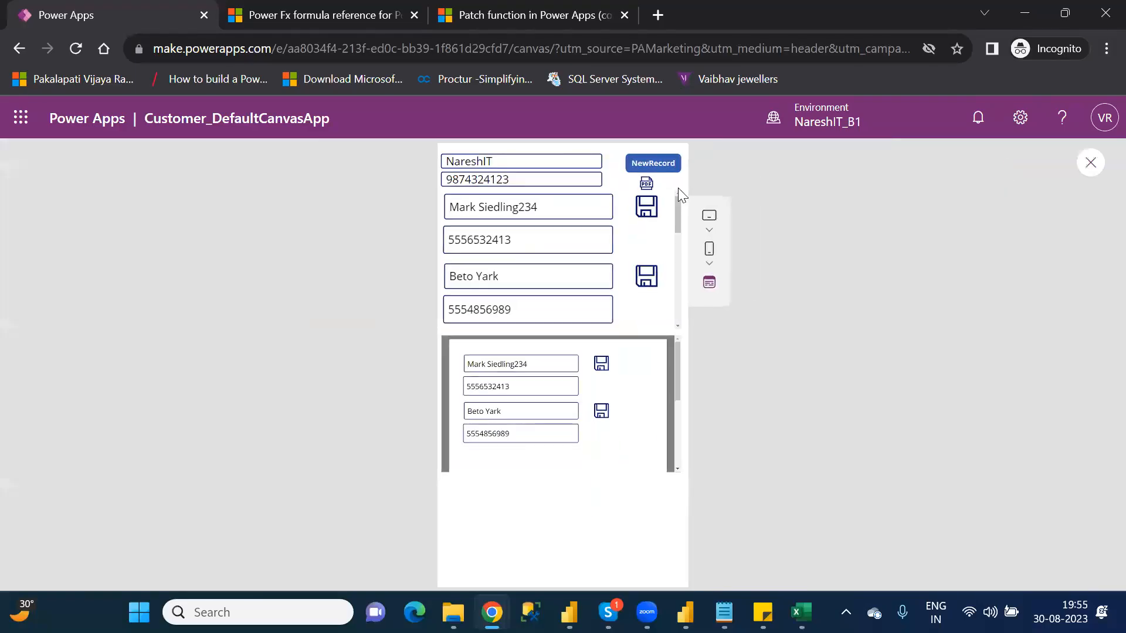
left_click(647, 185)
mouse_move(678, 370)
left_mouse_down()
mouse_move(686, 434)
mouse_move(679, 353)
left_mouse_up()
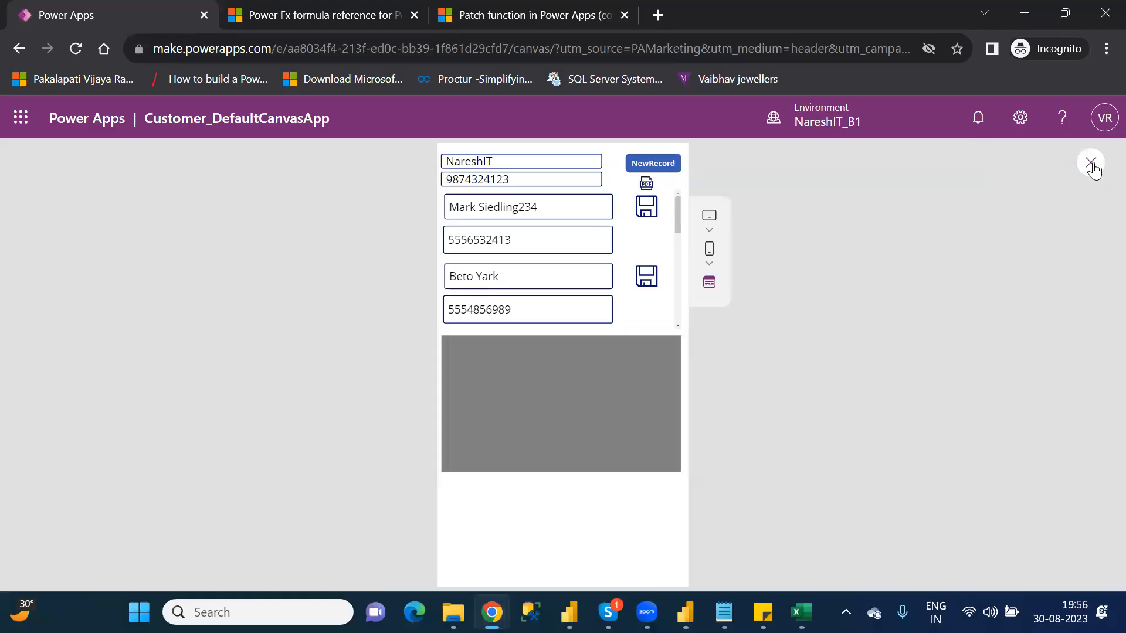
left_click(1092, 164)
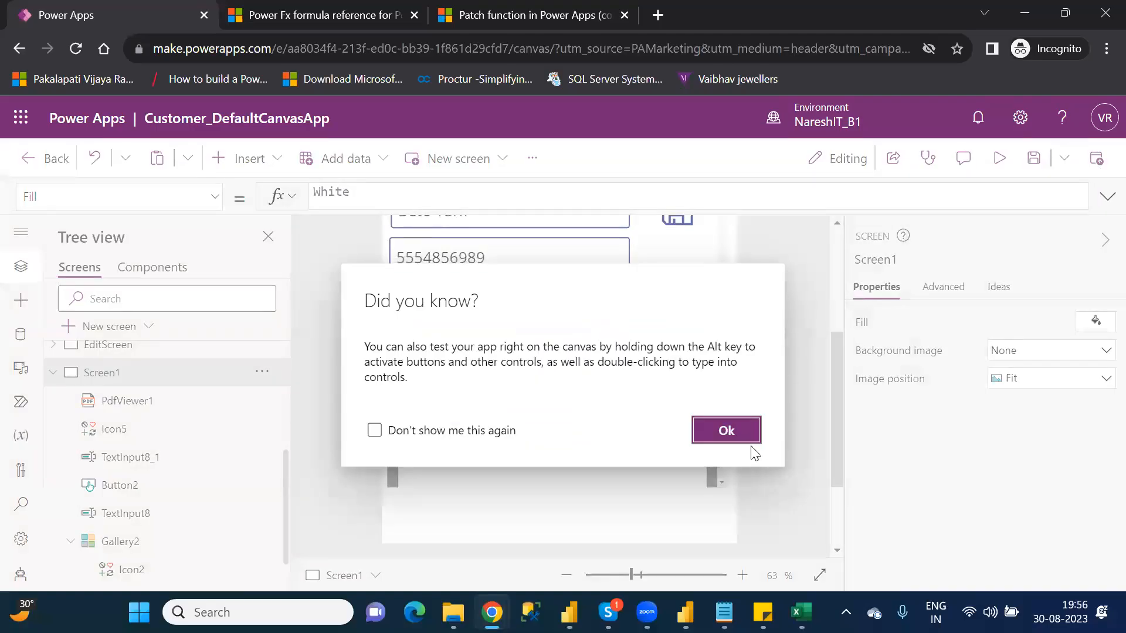
left_click(743, 435)
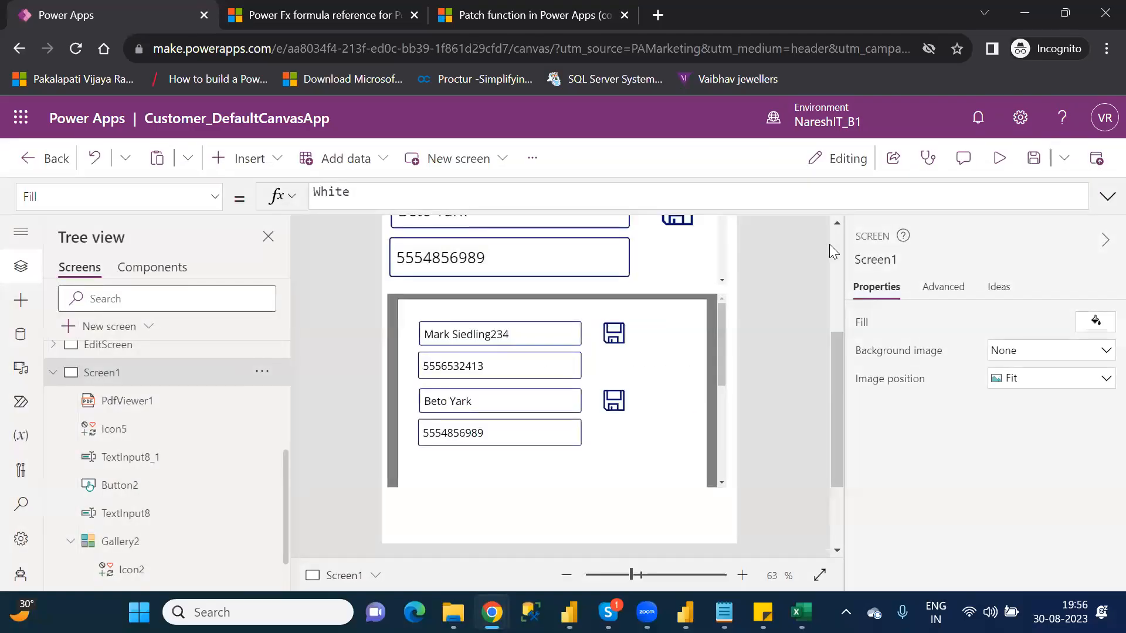
Step: Set ExpandContainers to true in the PDF icon's OnSelect formula so it reads Set(pdfx,PDF(Gallery2,{ExpandContainers:true}))
scroll(840, 247, "up", 3)
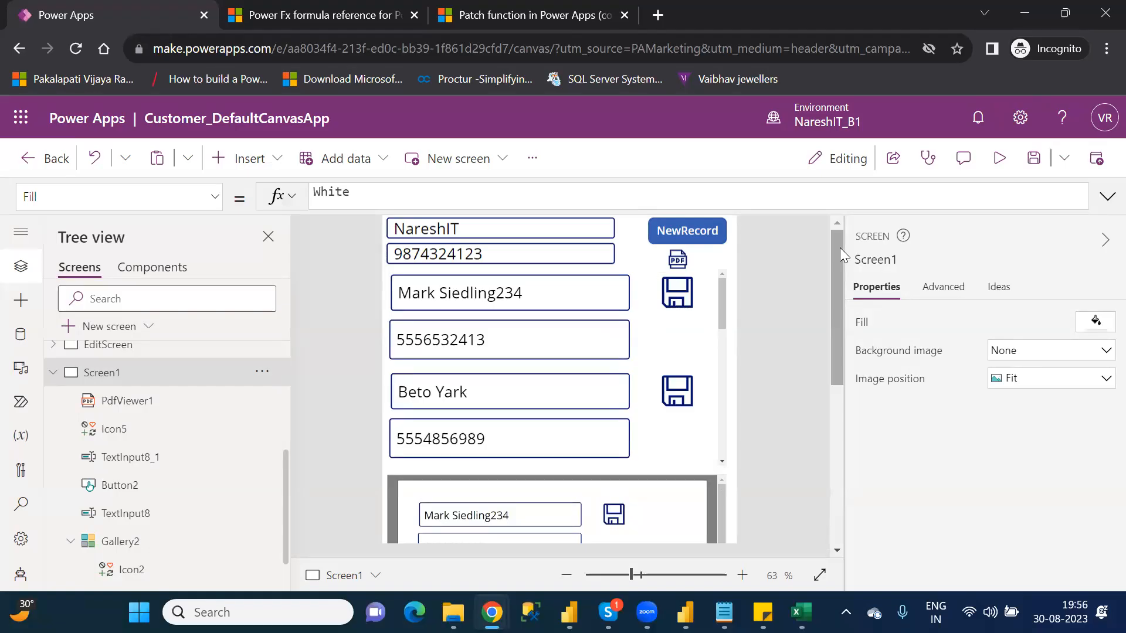
left_click(680, 254)
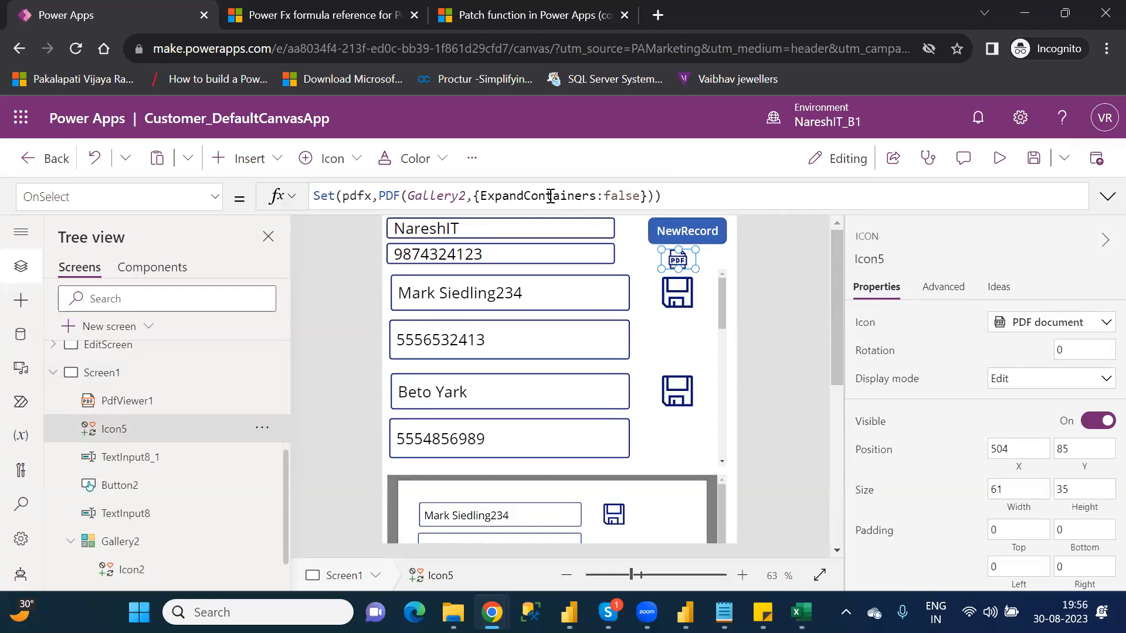
left_click(607, 195)
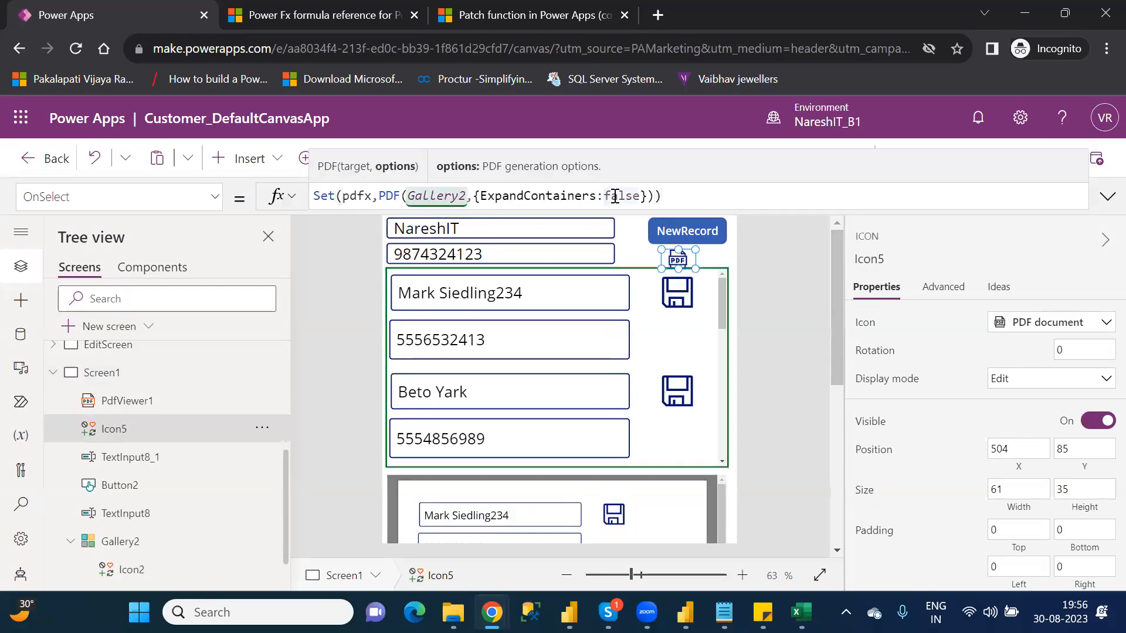
double_click(617, 196)
type("true")
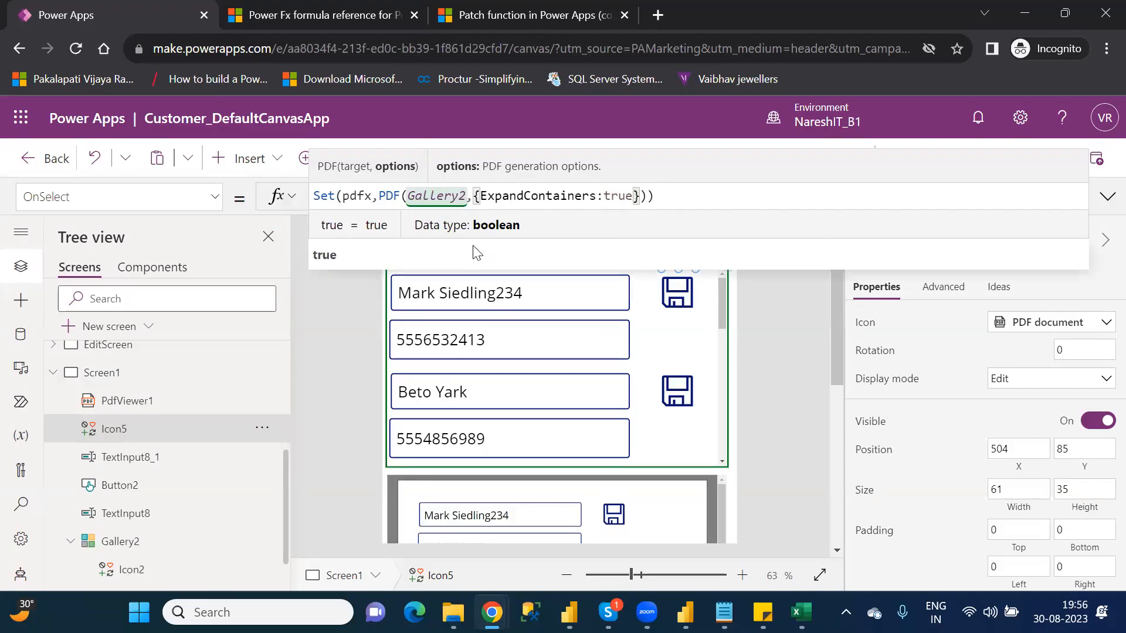
left_click(471, 253)
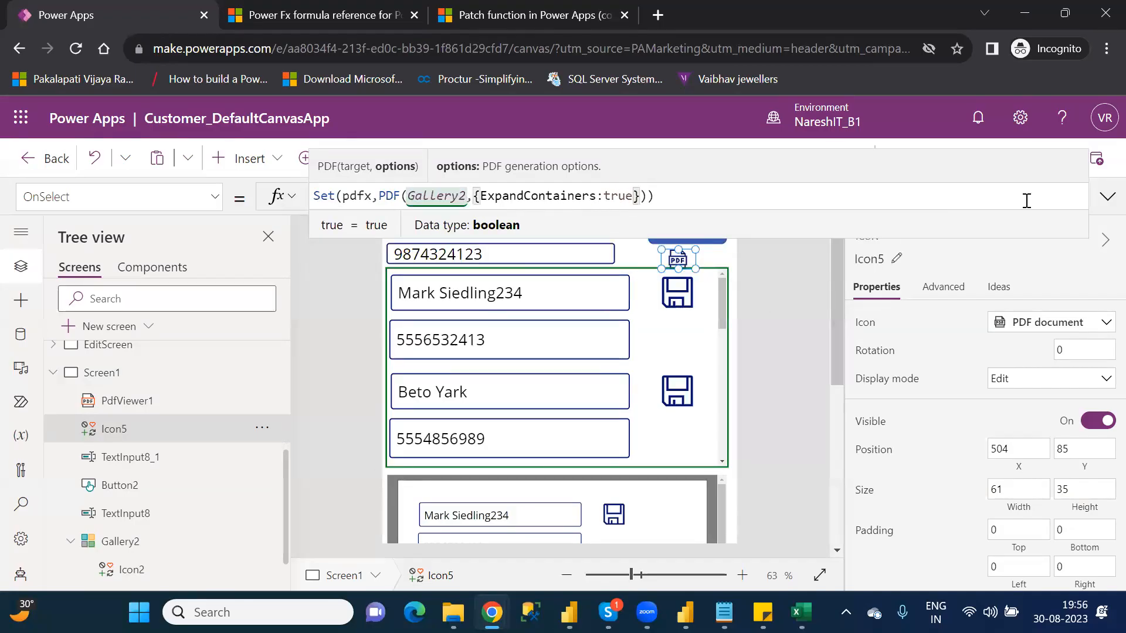
left_click(785, 269)
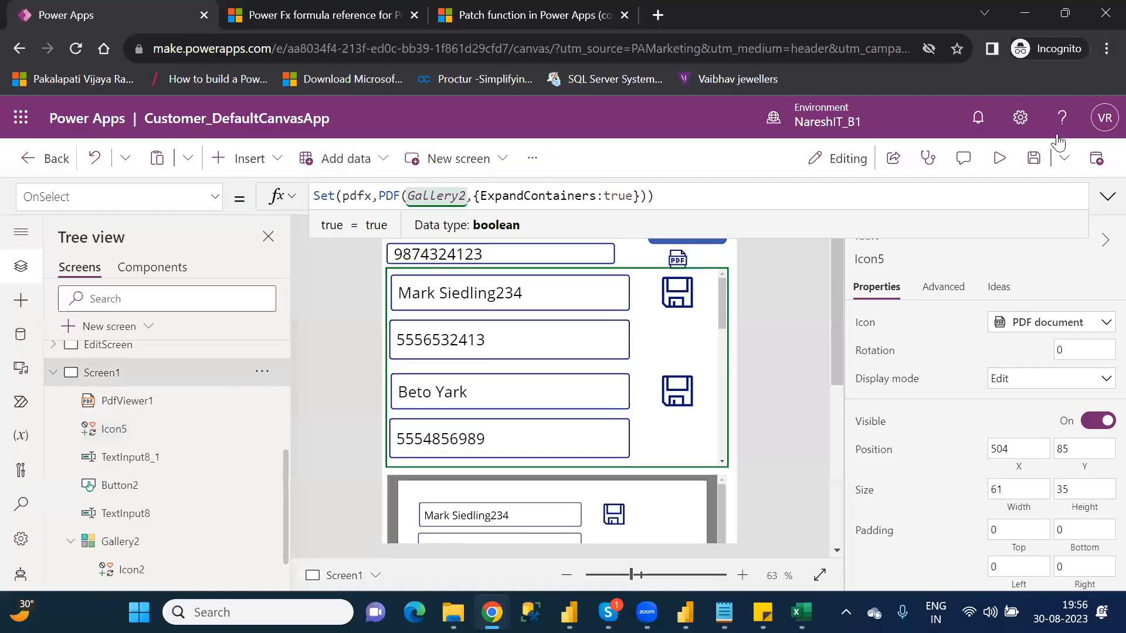
Step: Preview the app, generate the PDF with containers expanded, look through the PDF viewer's records, and return to the editor
left_click(999, 159)
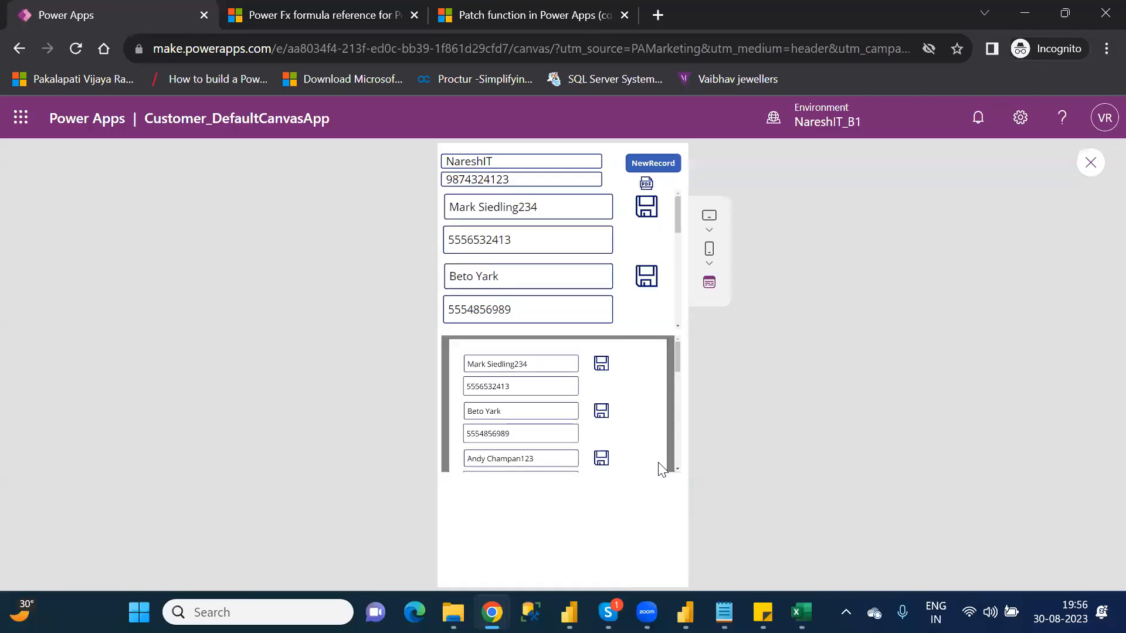
mouse_move(675, 358)
left_mouse_down()
mouse_move(686, 465)
mouse_move(679, 354)
left_mouse_up()
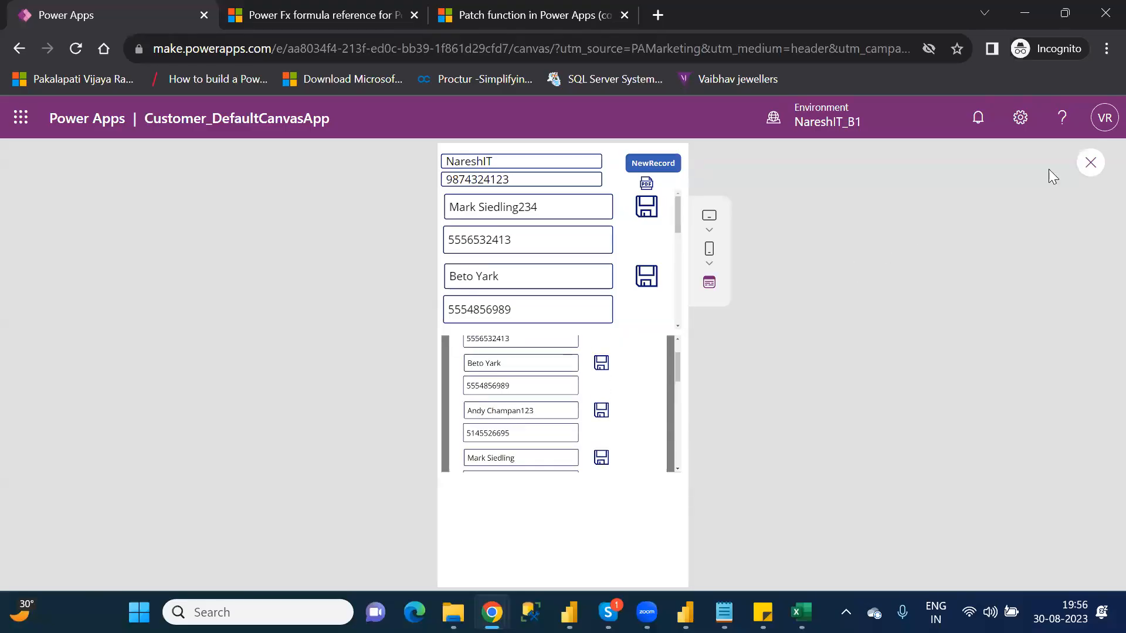
left_click(1092, 162)
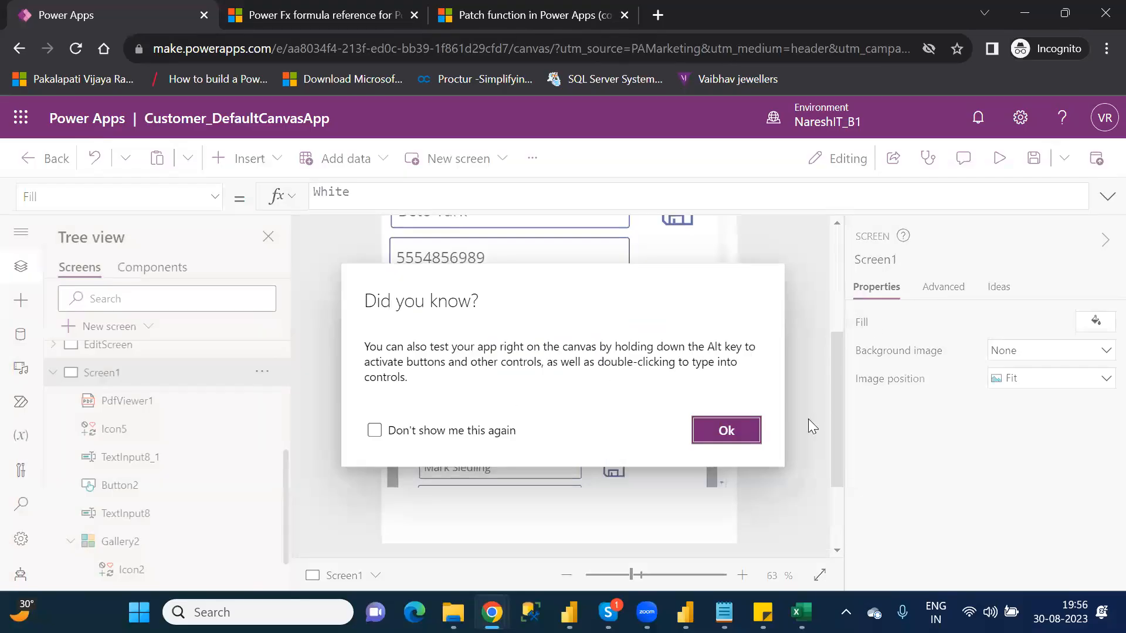
left_click(726, 431)
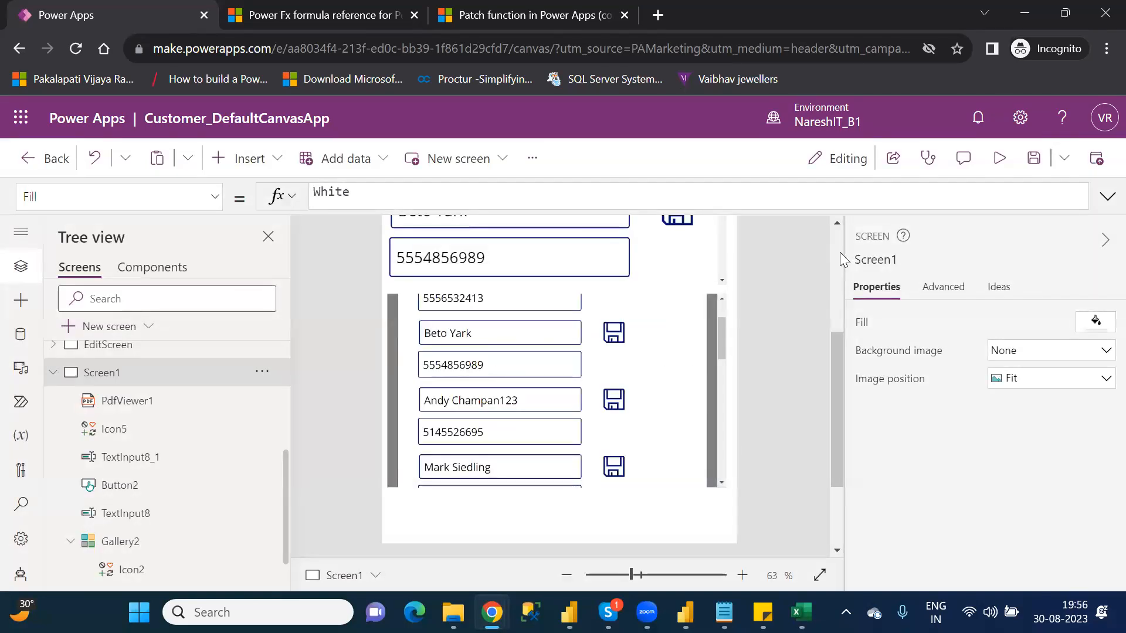
Step: Review the ExpandContainers:true option in the PDF icon's OnSelect formula against the output in the PDF viewer
scroll(840, 252, "up", 3)
left_click(681, 262)
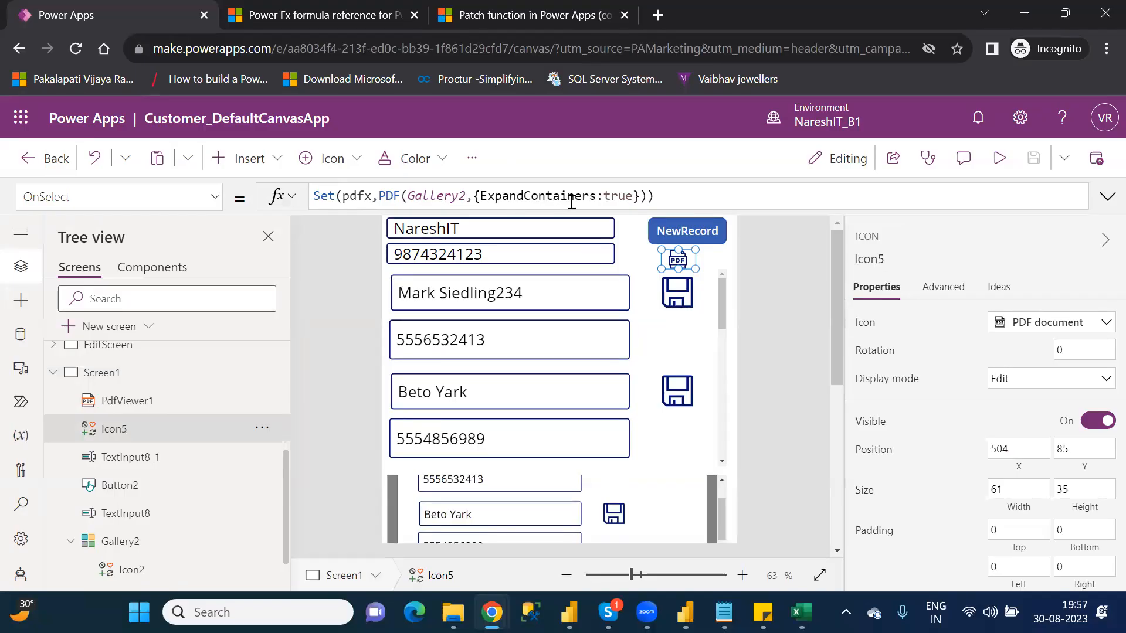
left_click_drag(481, 195, 635, 197)
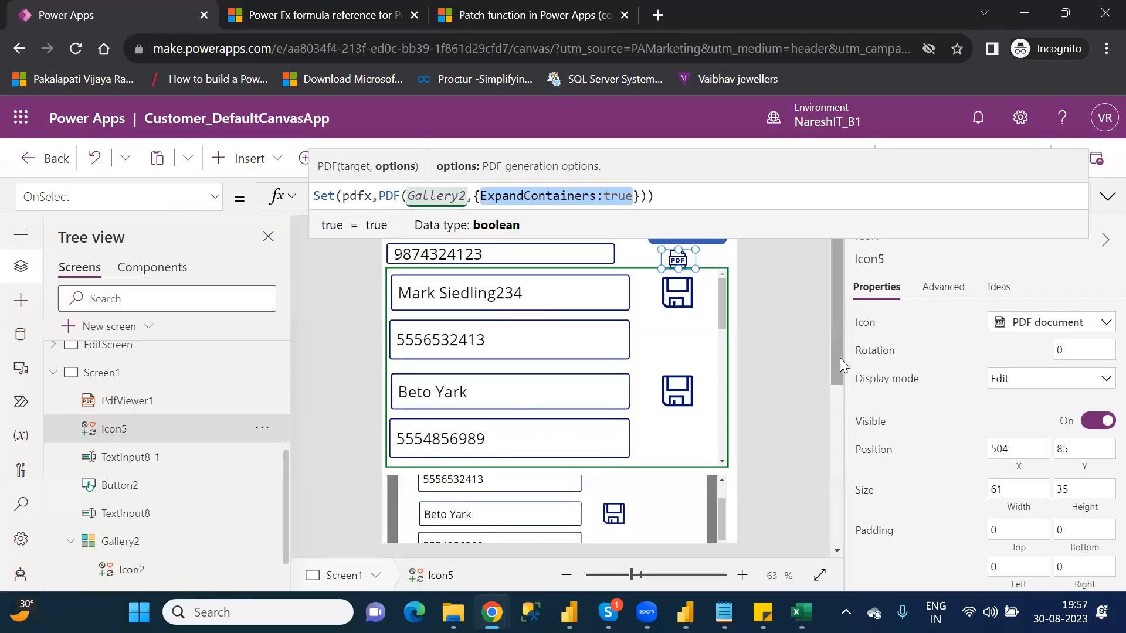
scroll(579, 326, "down", 5)
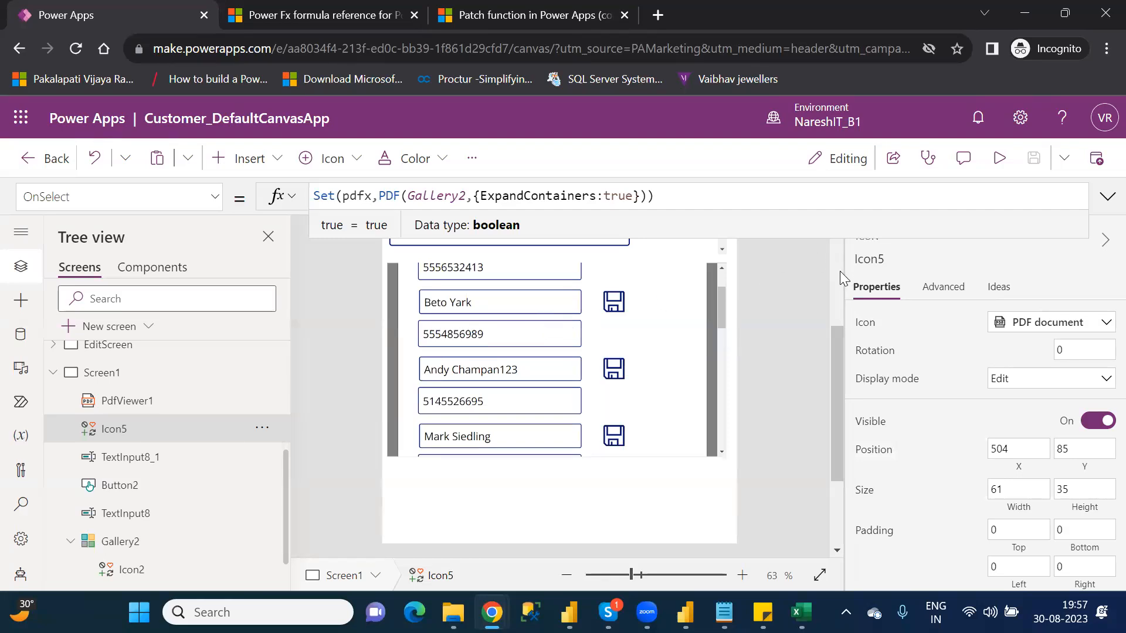
mouse_move(658, 197)
left_mouse_down()
mouse_move(496, 198)
mouse_move(588, 194)
left_mouse_up()
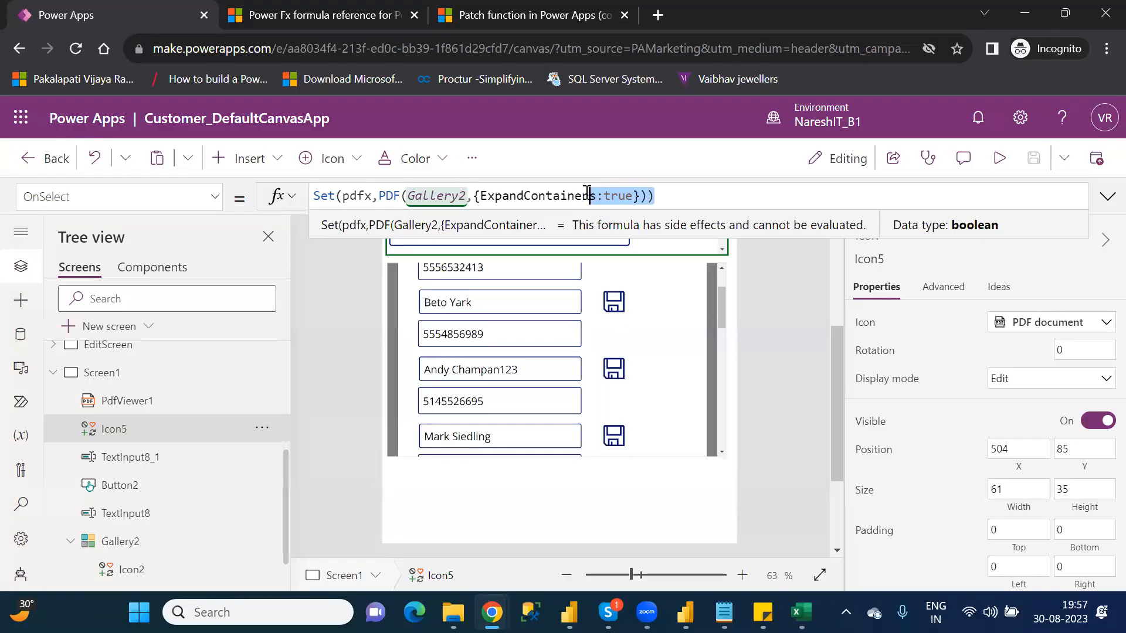
left_click(581, 20)
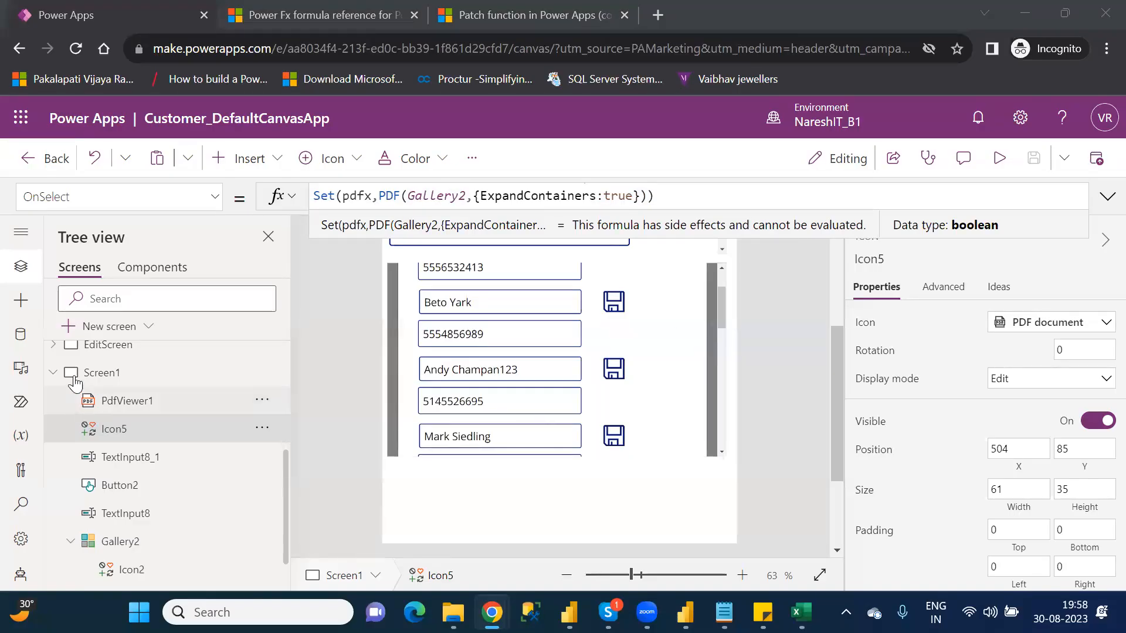
Step: Insert an experimental PDF viewer on EditScreen
left_click(109, 346)
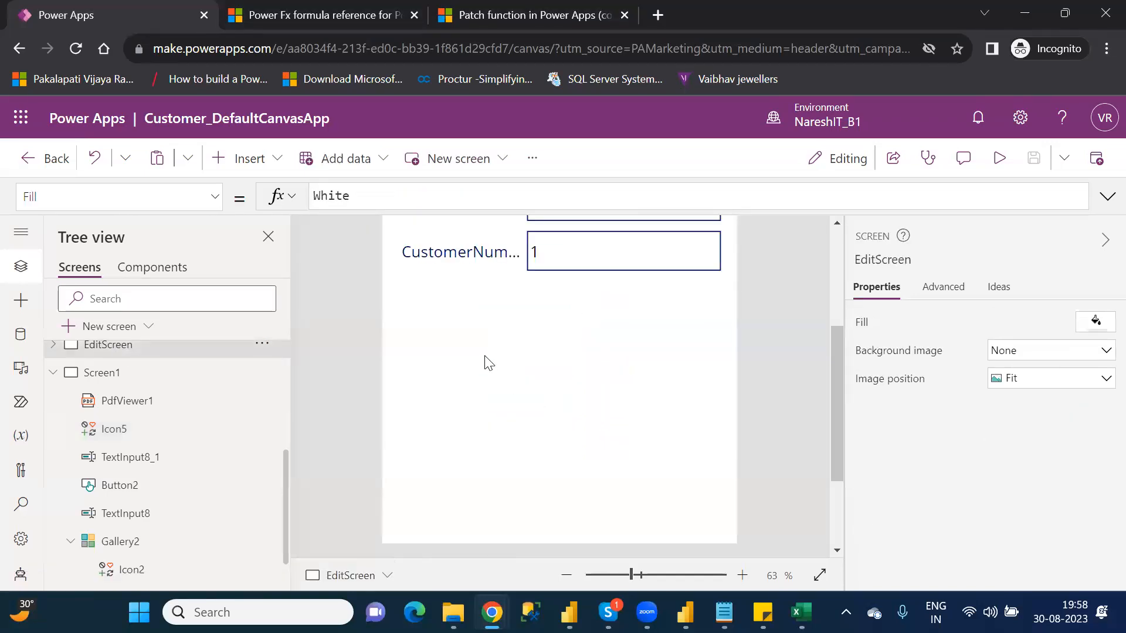
scroll(841, 285, "up", 3)
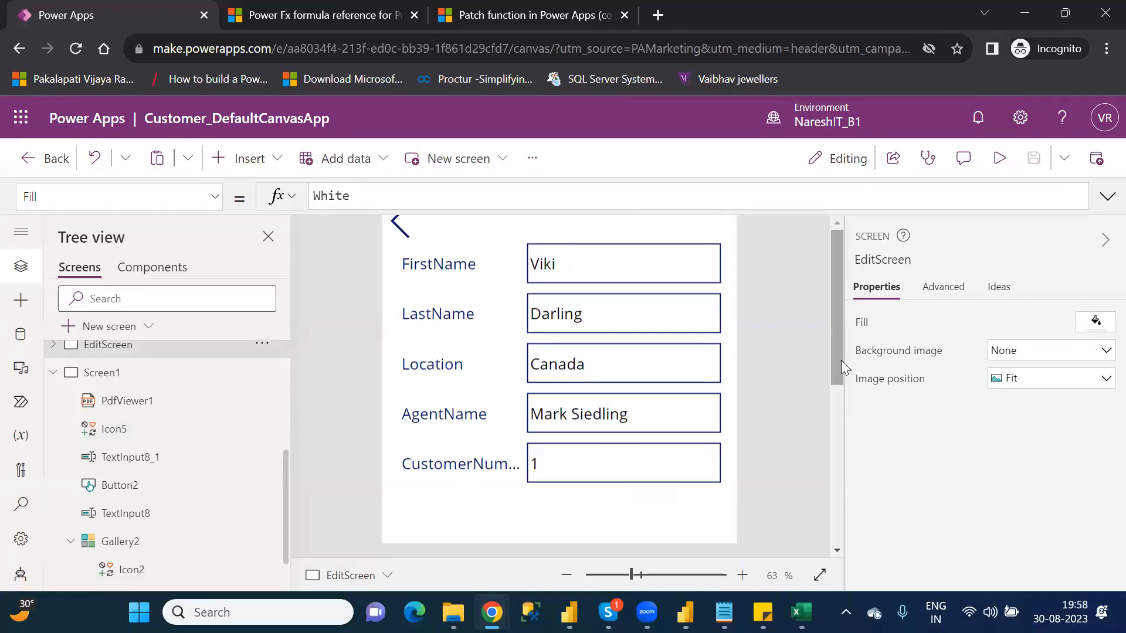
left_click_drag(844, 382, 844, 485)
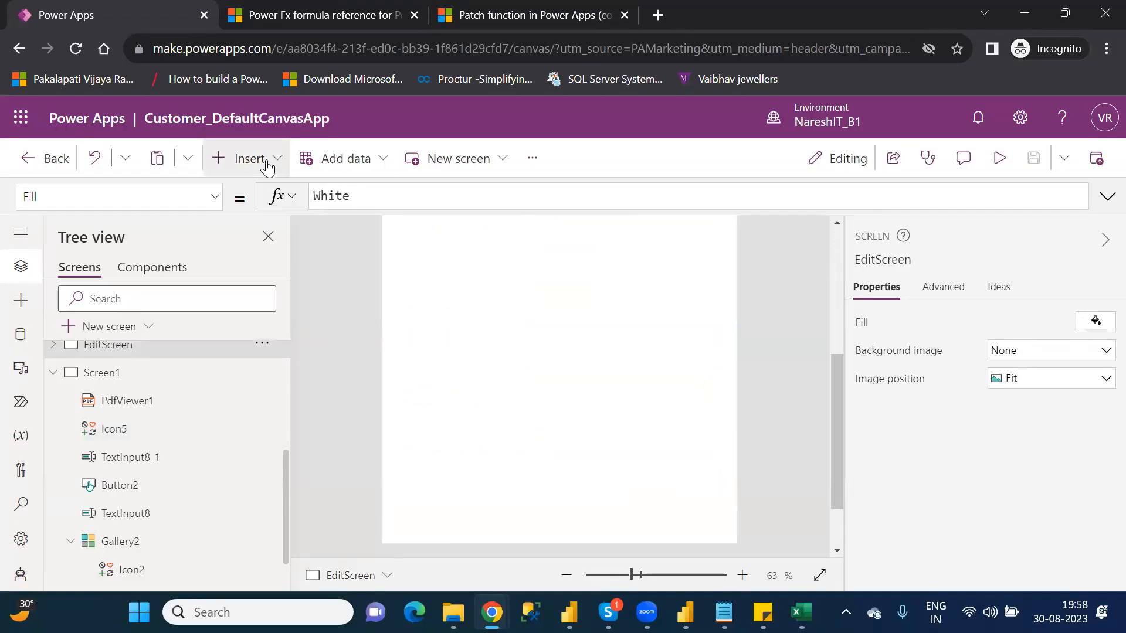
left_click(267, 167)
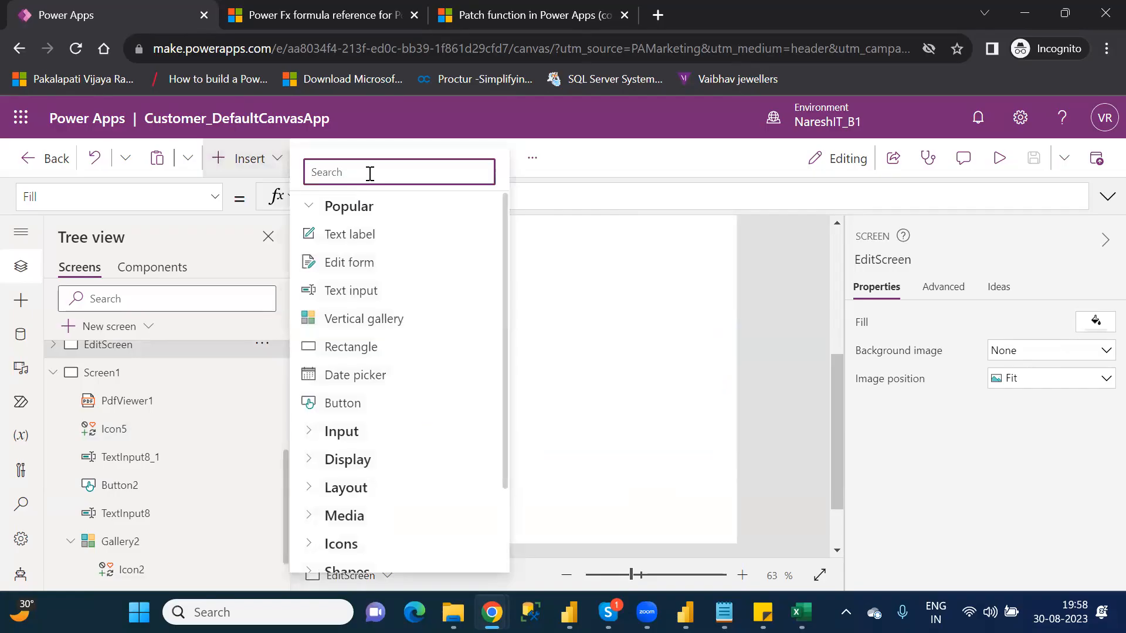
type("pat")
key("BackSpace")
key("BackSpace")
type("df")
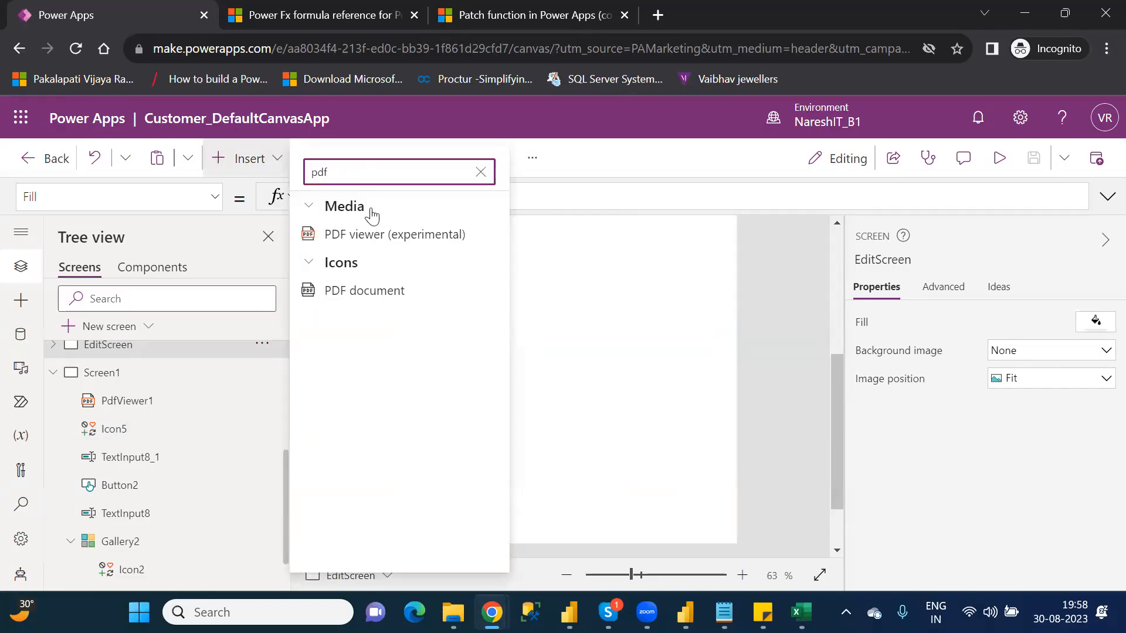
left_click(371, 234)
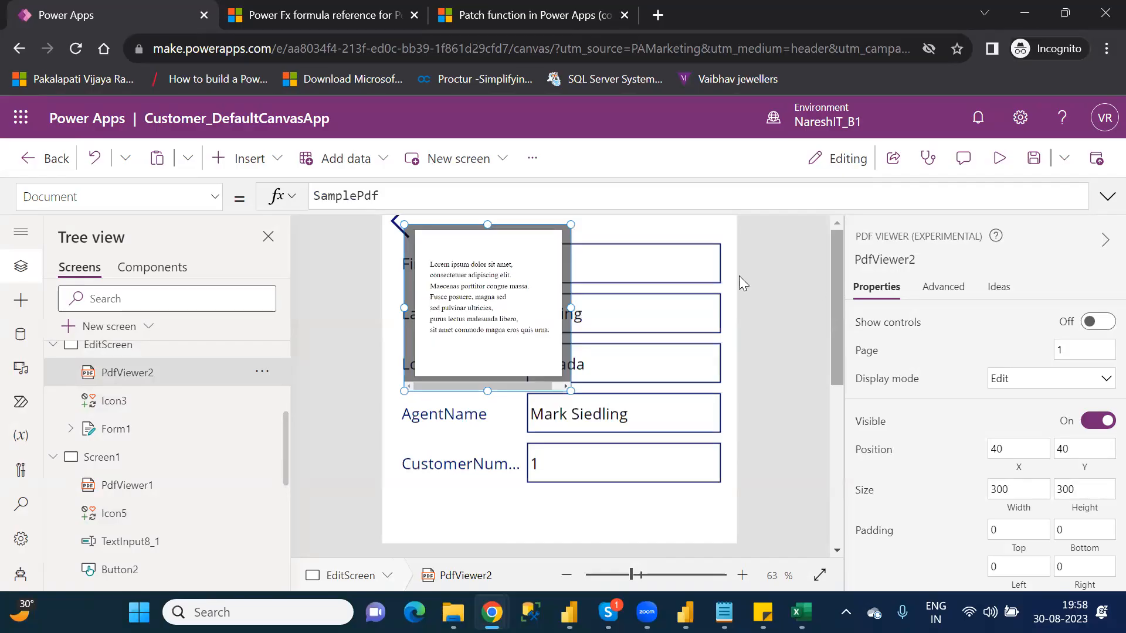
Step: Place the new PDF viewer below the CustomerNumber field at X 0, Y 527 and enlarge it to 620 by 360
left_click_drag(466, 257, 518, 501)
left_click_drag(598, 466, 598, 467)
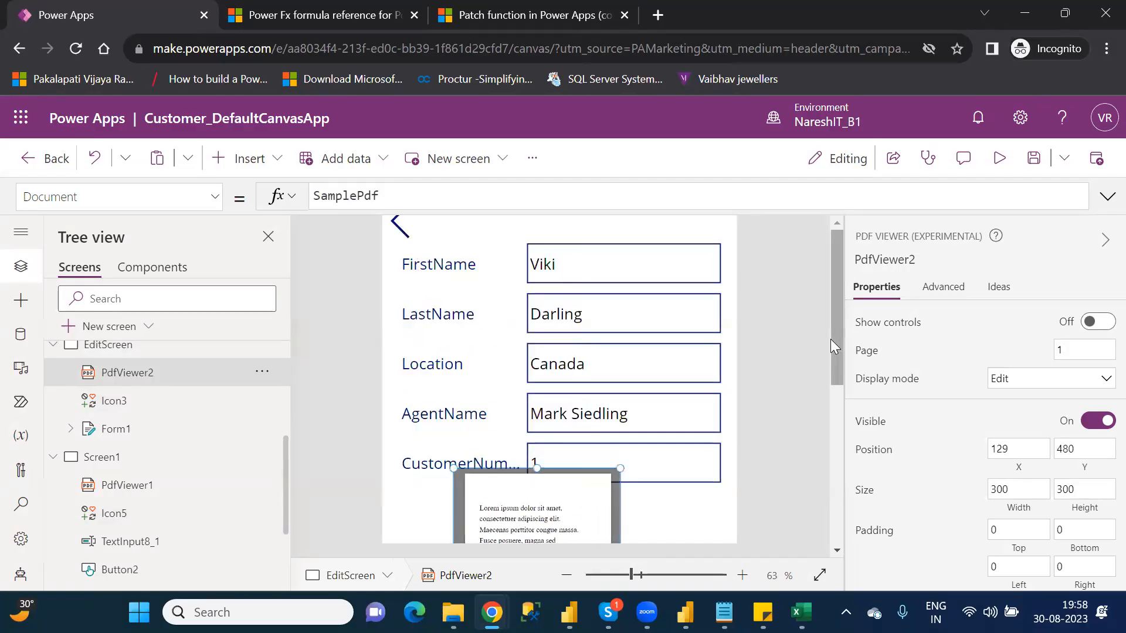
left_click_drag(837, 348, 839, 422)
left_click_drag(554, 366, 484, 397)
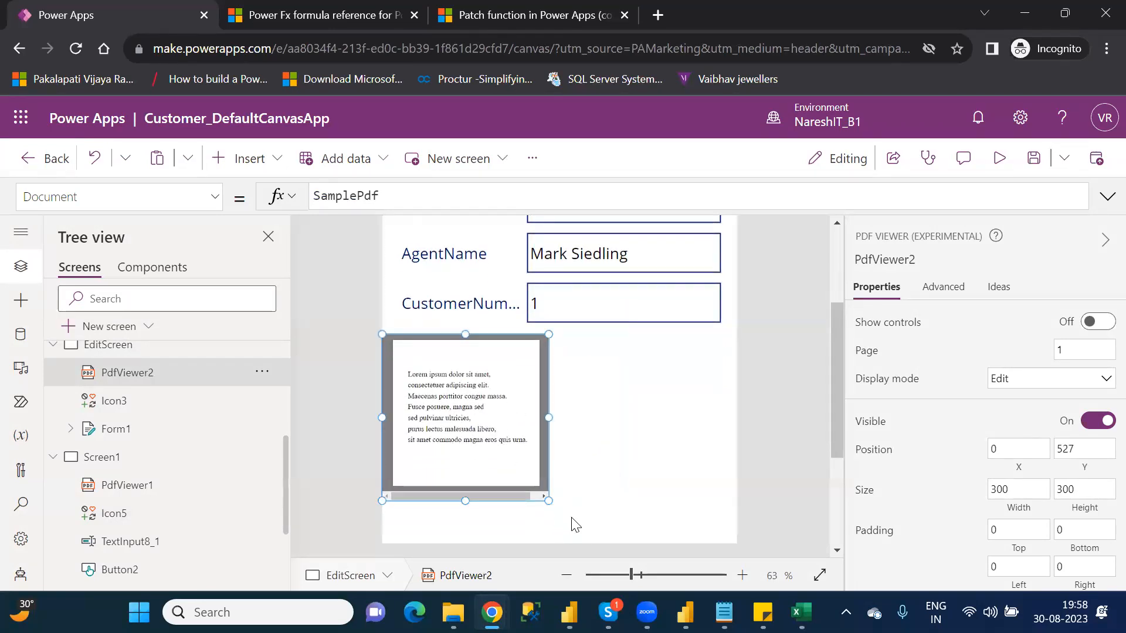
left_click_drag(548, 500, 725, 533)
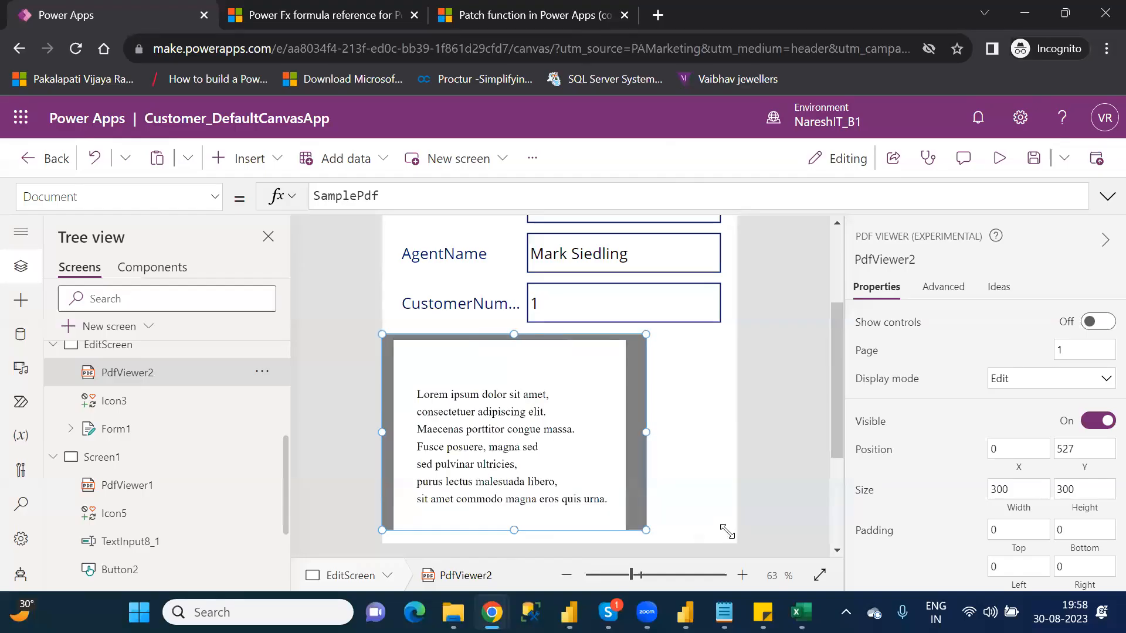
Step: Set the EditScreen PDF viewer's Document property to the pdfx variable
double_click(351, 195)
type("pdf")
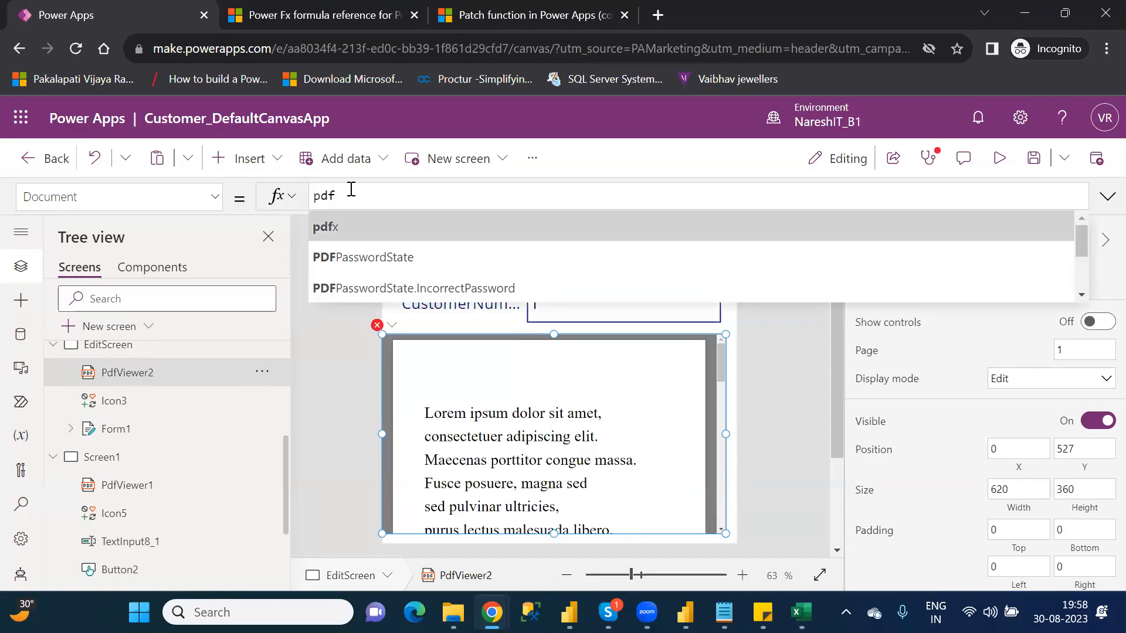
type("x")
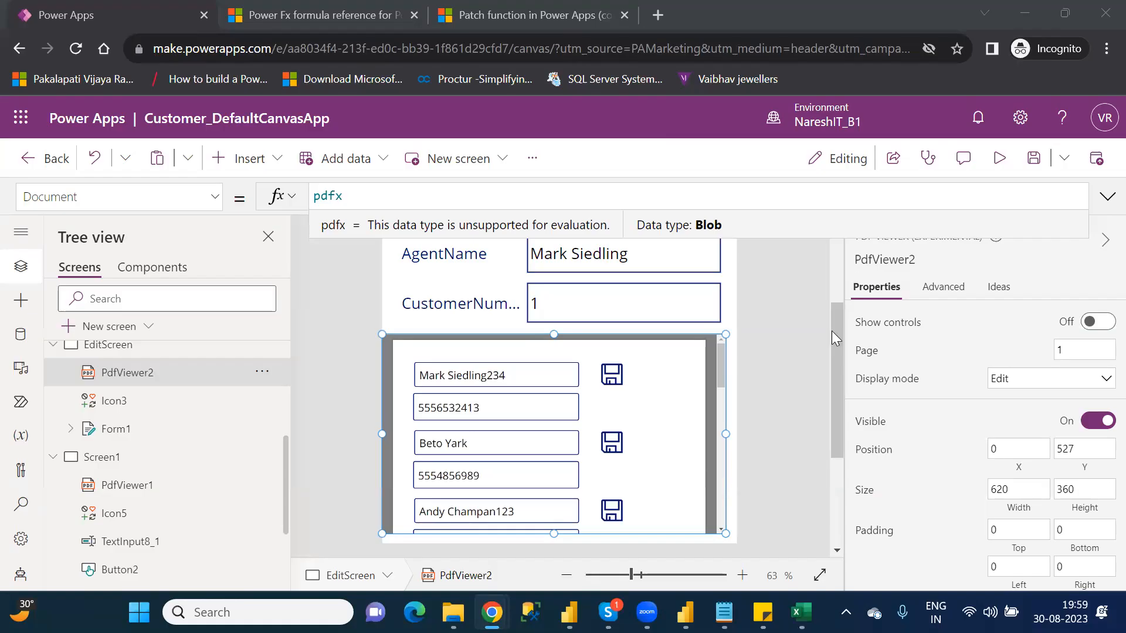
Step: Switch to the Category_Wise_Functions notes in Notepad and review the listed functions from the P category through the R, S and T categories
mouse_move(725, 604)
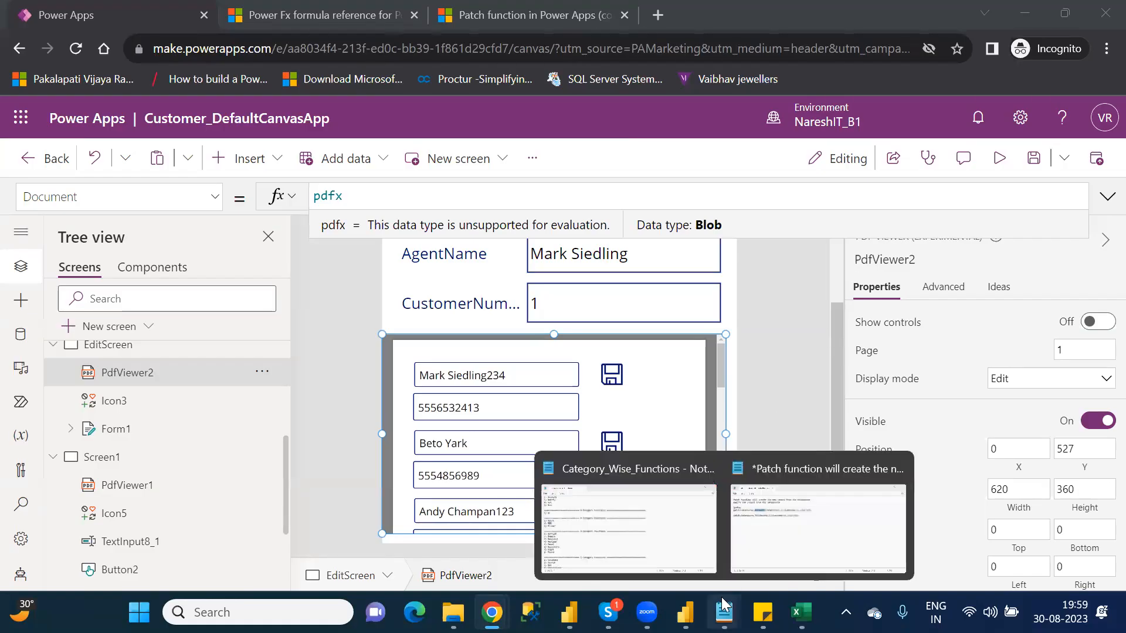
left_click(656, 528)
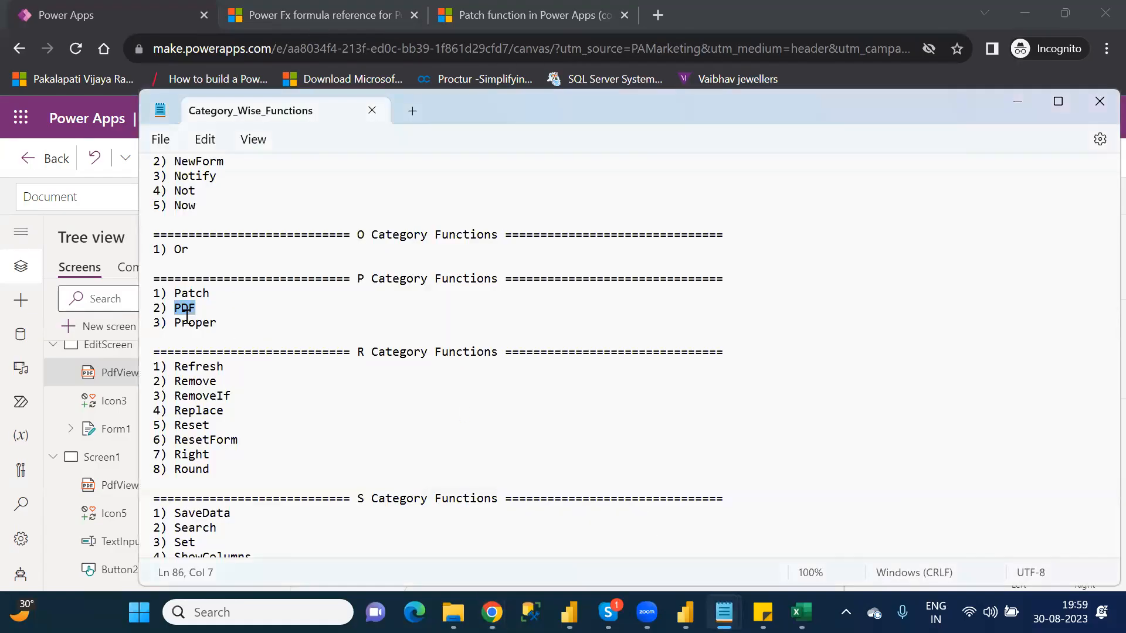
double_click(204, 326)
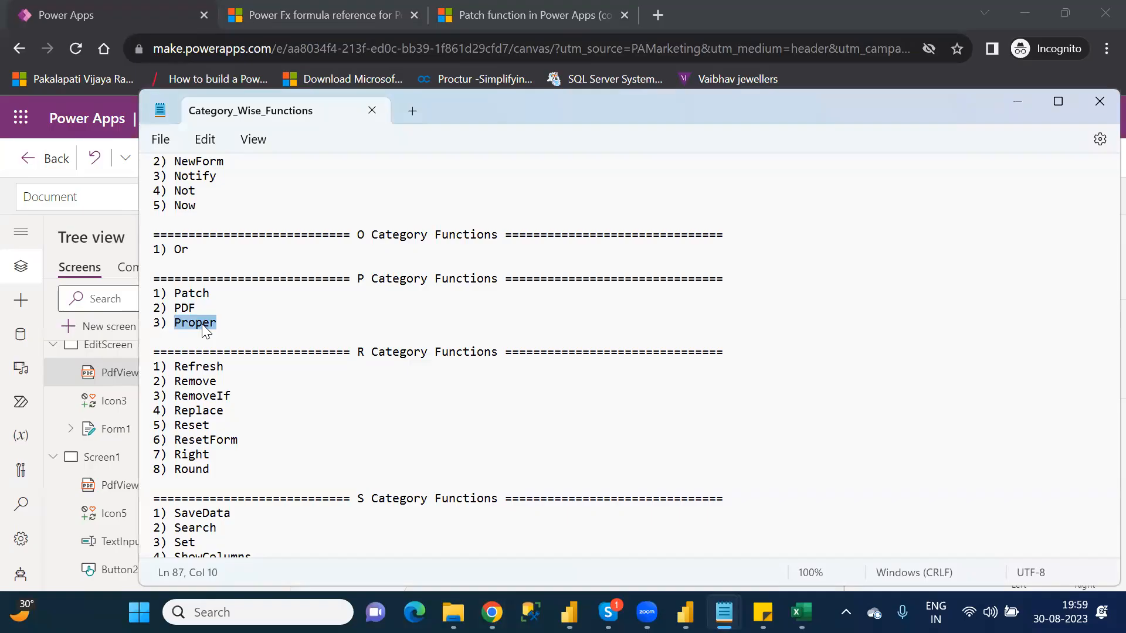
left_click_drag(228, 469, 167, 371)
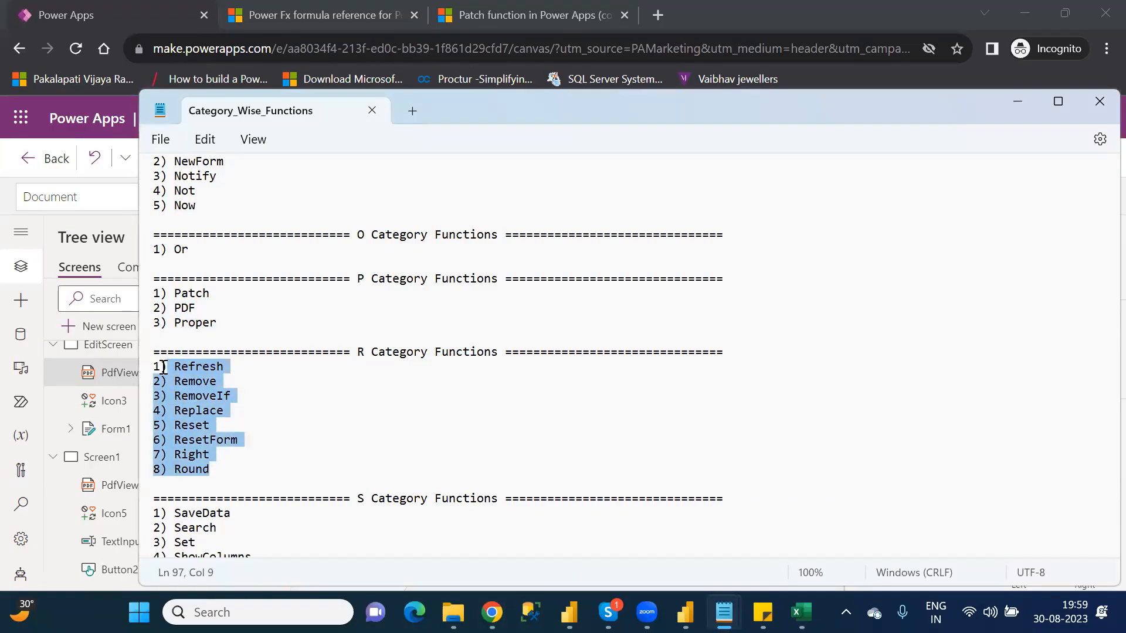
left_click(164, 367)
key("Down")
key("Down")
key("Down")
key("Down")
key("Down")
key("Down")
key("Down")
key("Down")
key("Down")
key("Down")
key("Down")
key("Down")
key("Down")
key("Down")
key("Down")
key("Down")
key("Down")
key("Down")
key("Down")
key("Down")
key("Down")
key("Down")
key("Down")
key("Down")
key("Down")
key("Down")
key("Down")
key("Down")
key("Down")
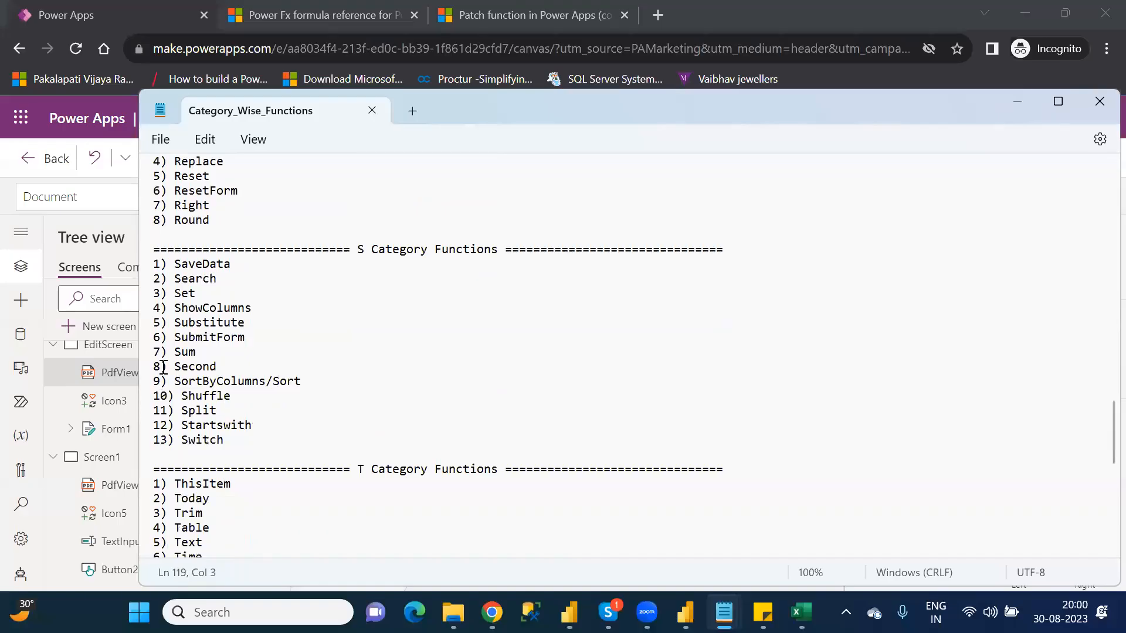
key("Down")
key("Down")
key("Down")
key("Down")
key("Down")
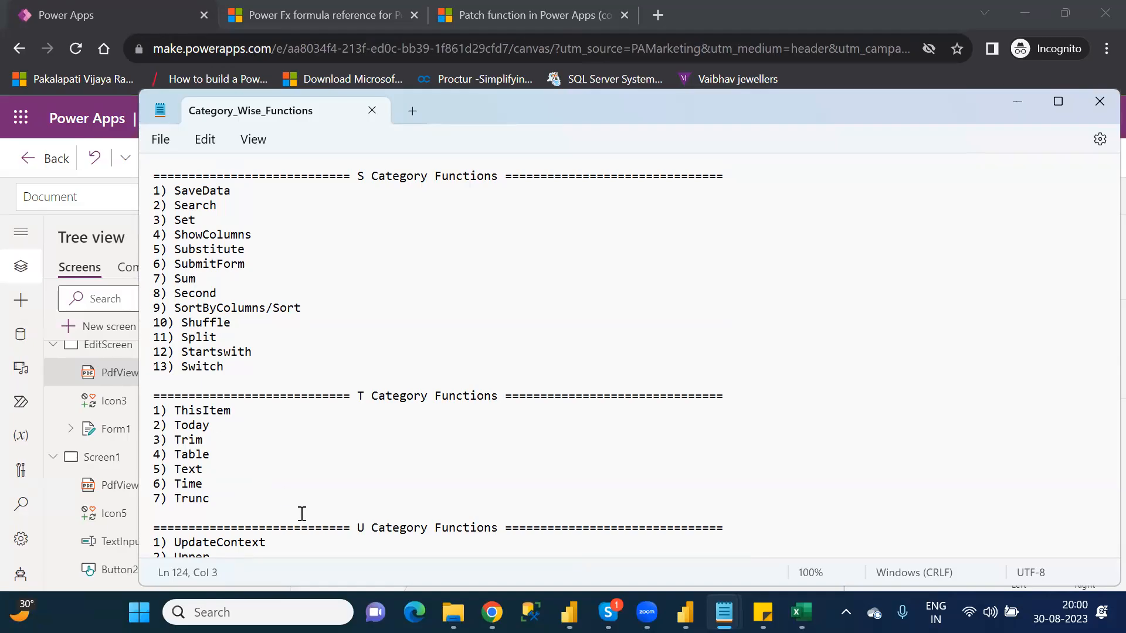
left_click(582, 22)
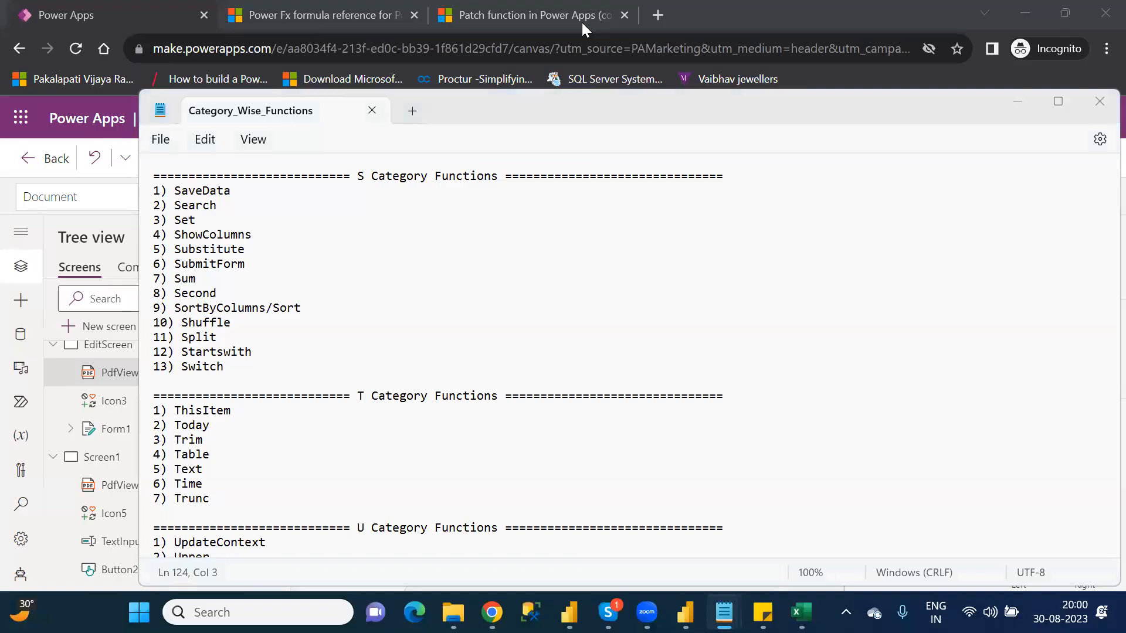